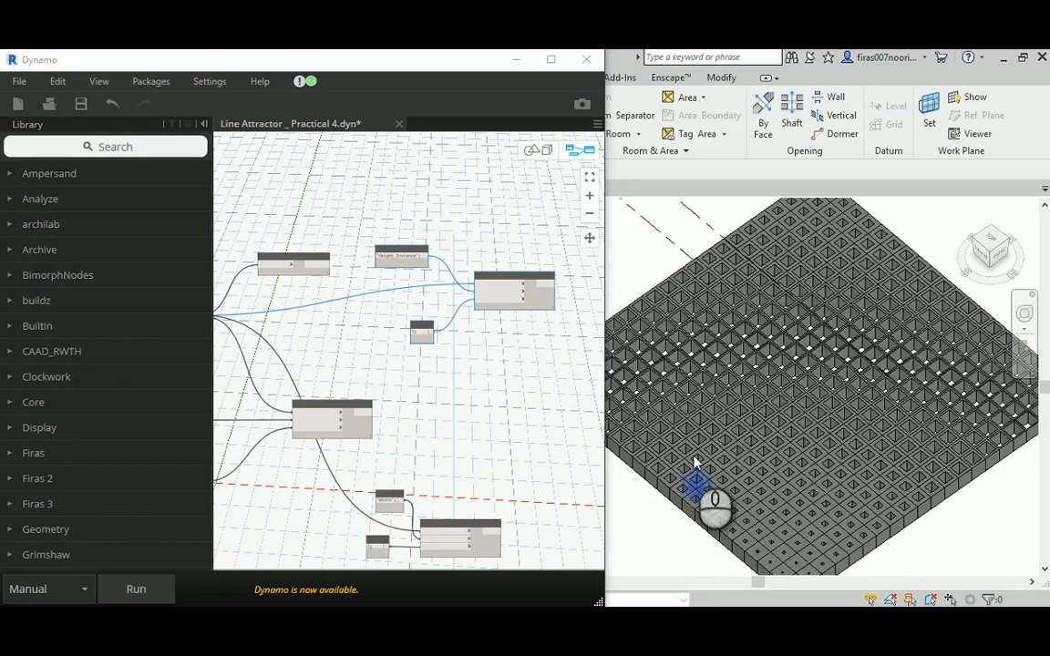
- Open the Capture image from the Proposal 02 folder to view the reference design
left_click(635, 415)
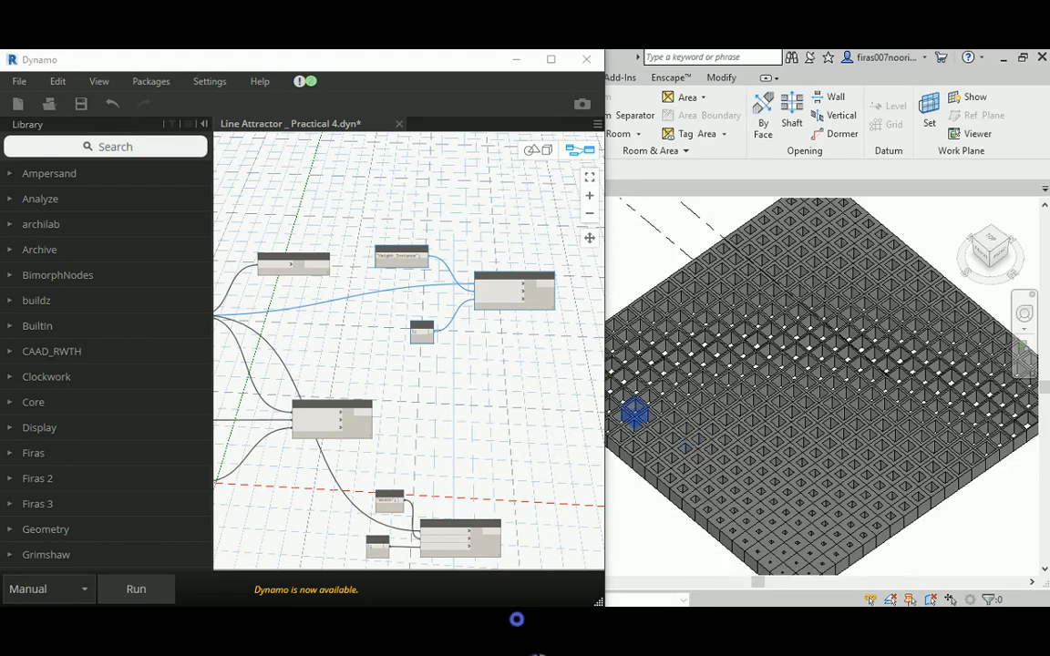
mouse_move(527, 638)
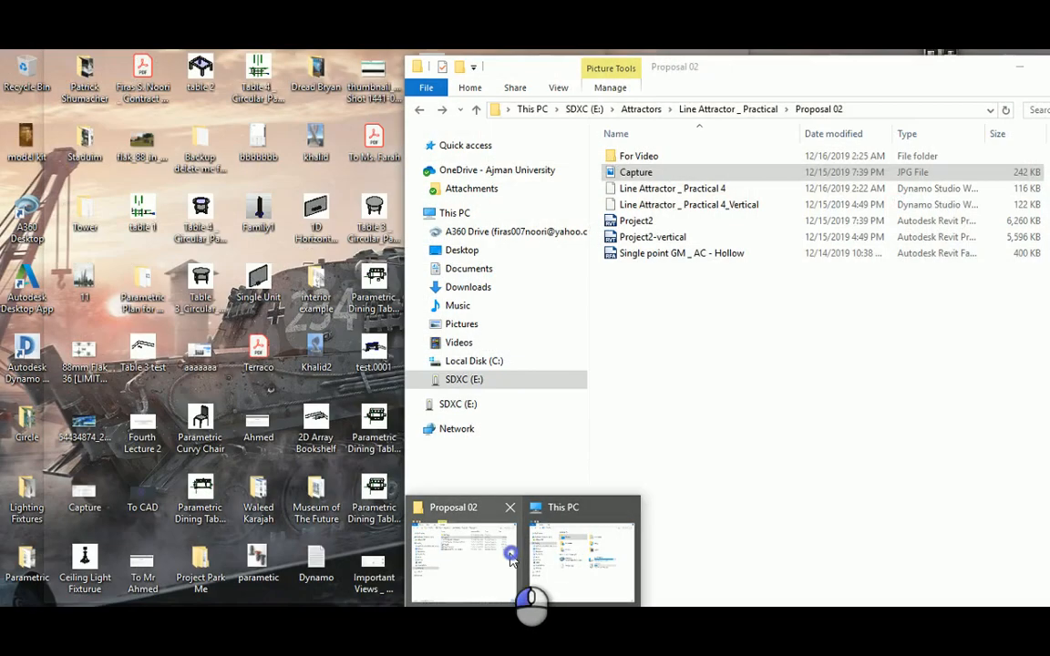
left_click(497, 551)
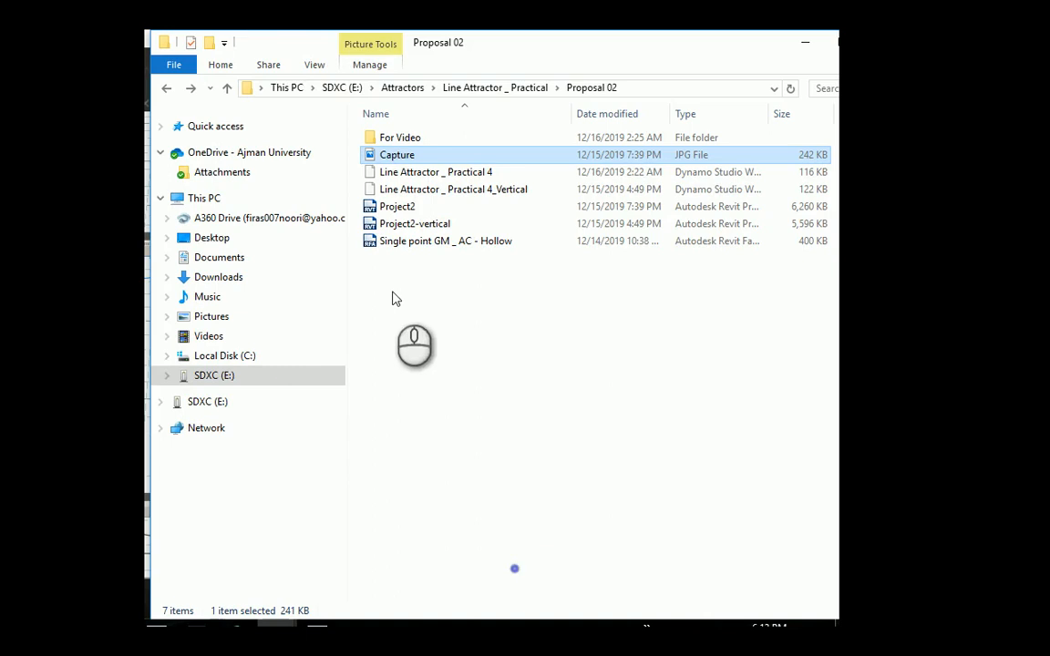
double_click(390, 155)
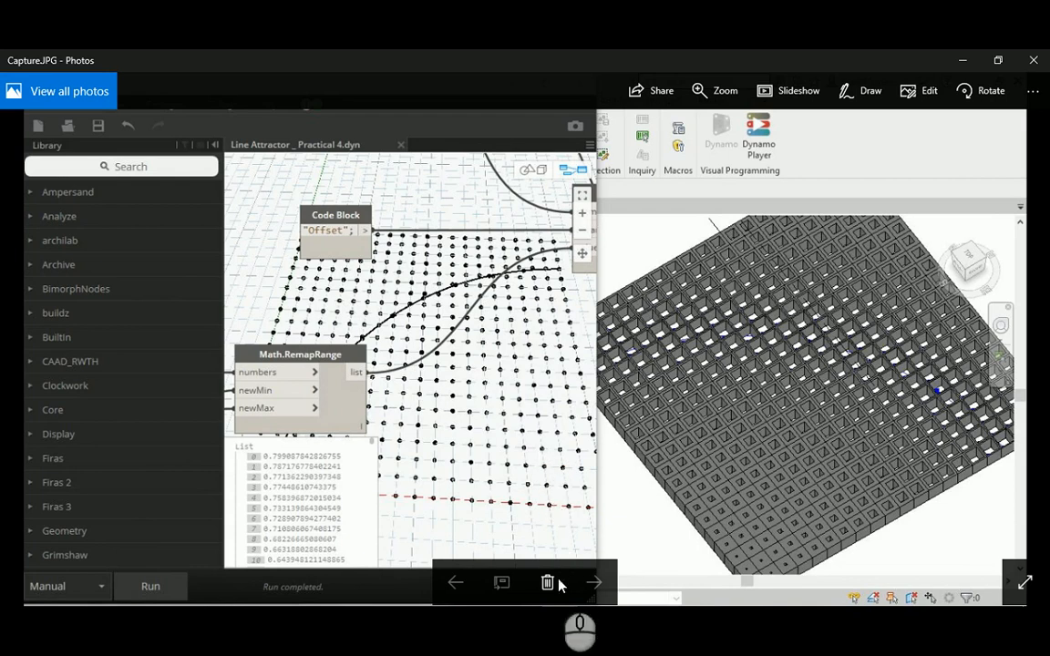
- Switch to the Revit project and examine how the cell openings vary across the hollow panel grid in the 3D view
left_click(551, 629)
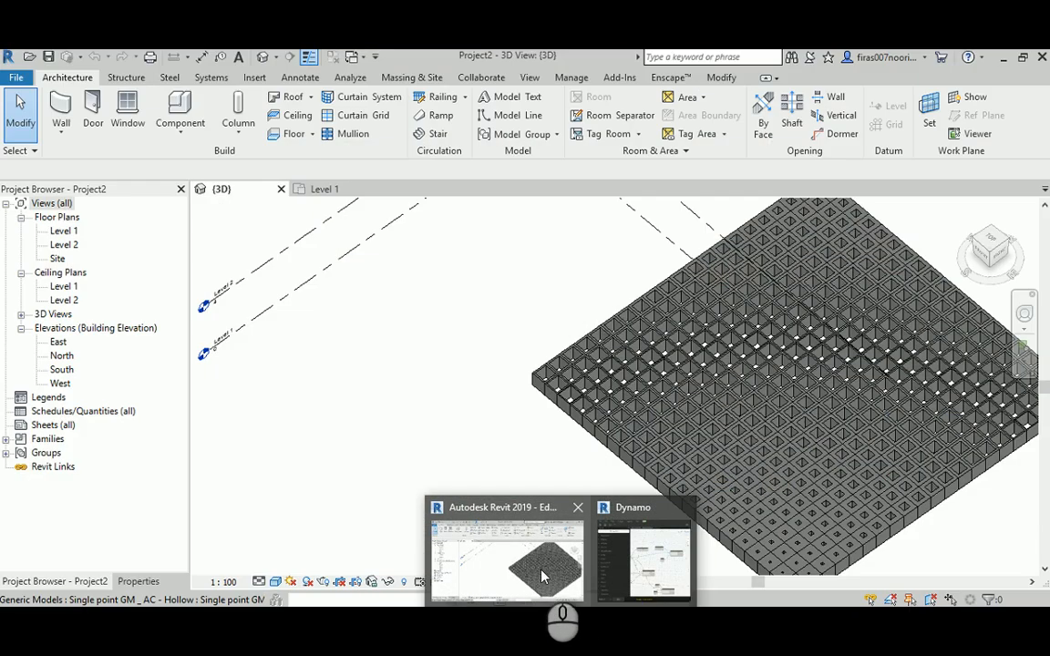
left_click(544, 567)
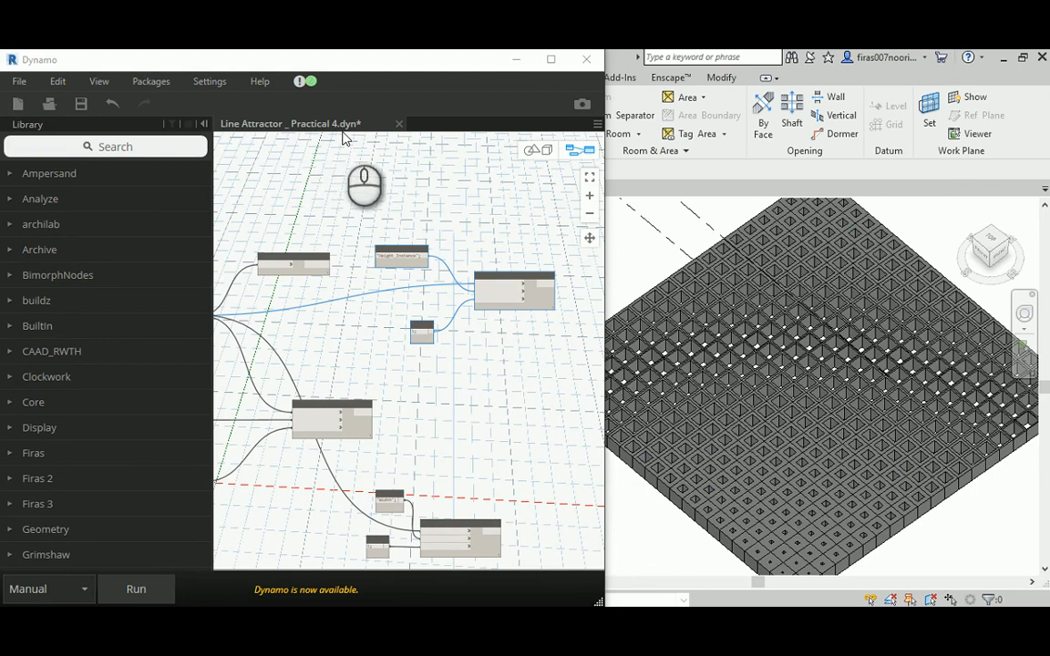
left_click(516, 59)
scroll(861, 405, "up", 5)
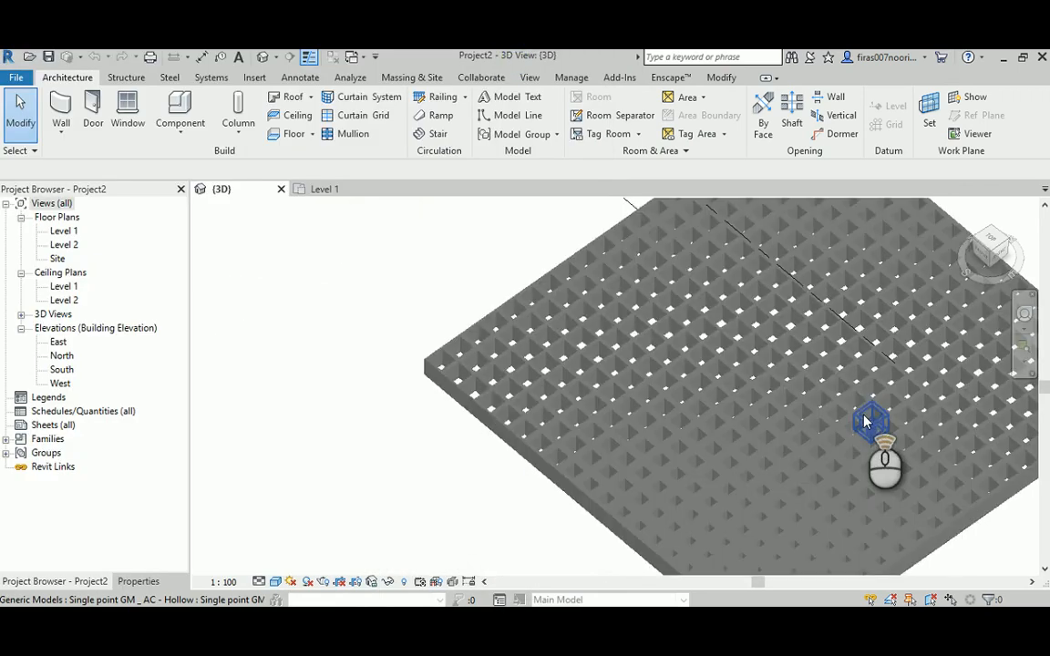
middle_click_drag(858, 401, 636, 290)
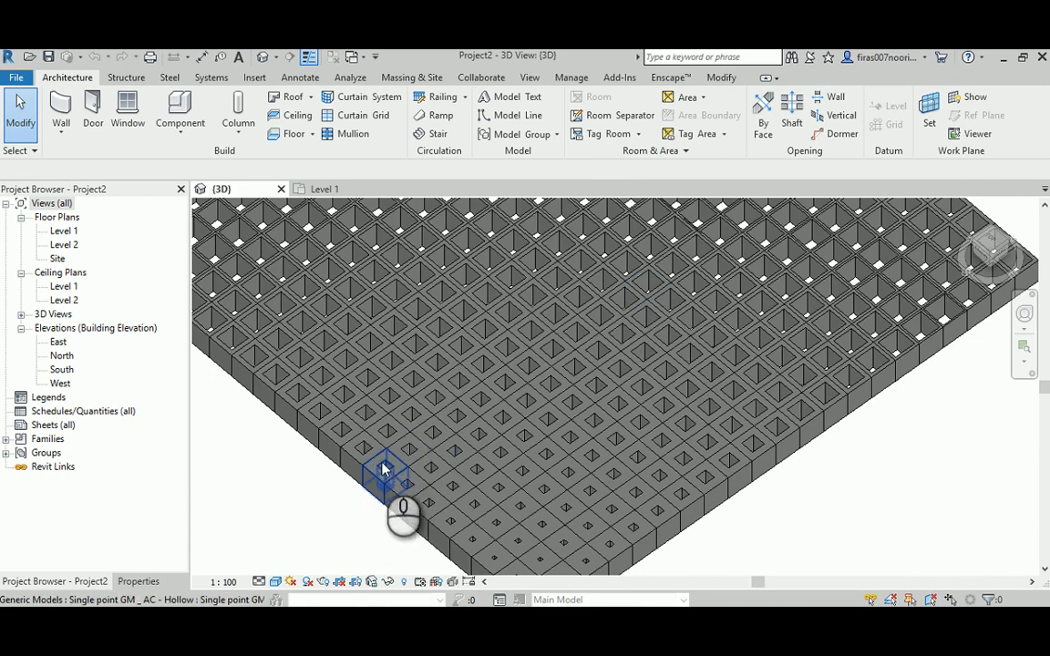
scroll(551, 456, "down", 3)
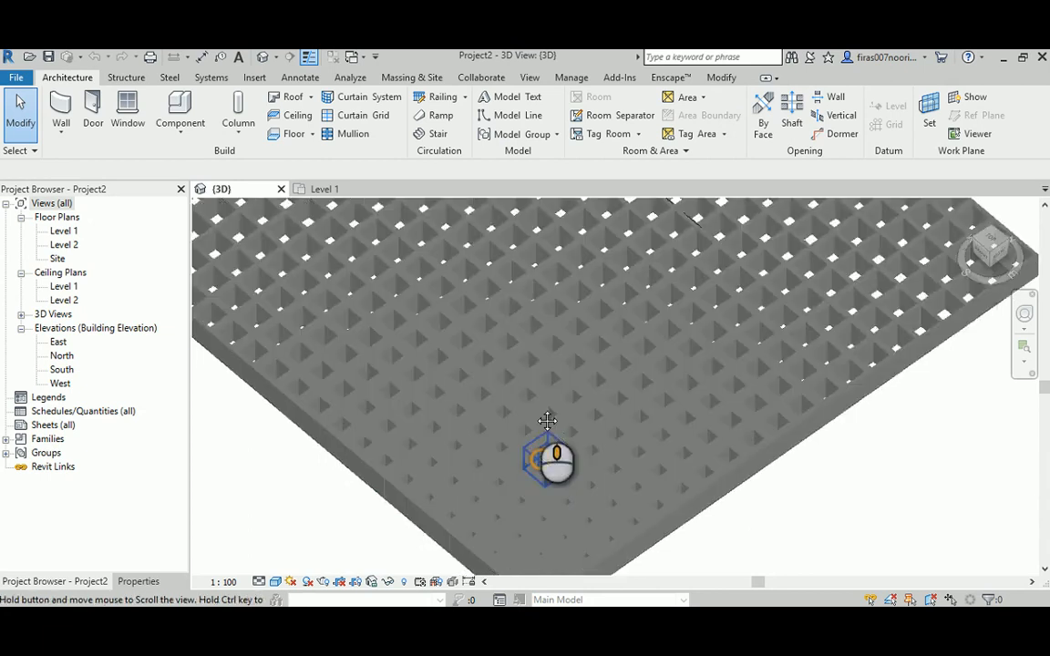
scroll(543, 492, "up", 5)
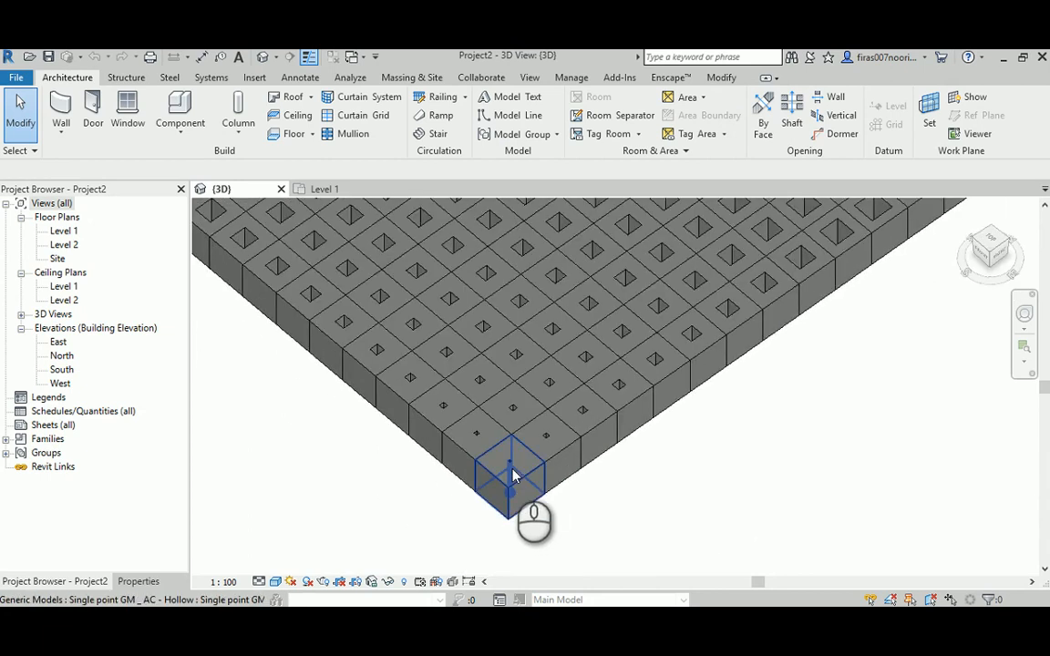
middle_click_drag(517, 274, 475, 504)
scroll(476, 504, "down", 4)
scroll(464, 316, "up", 3)
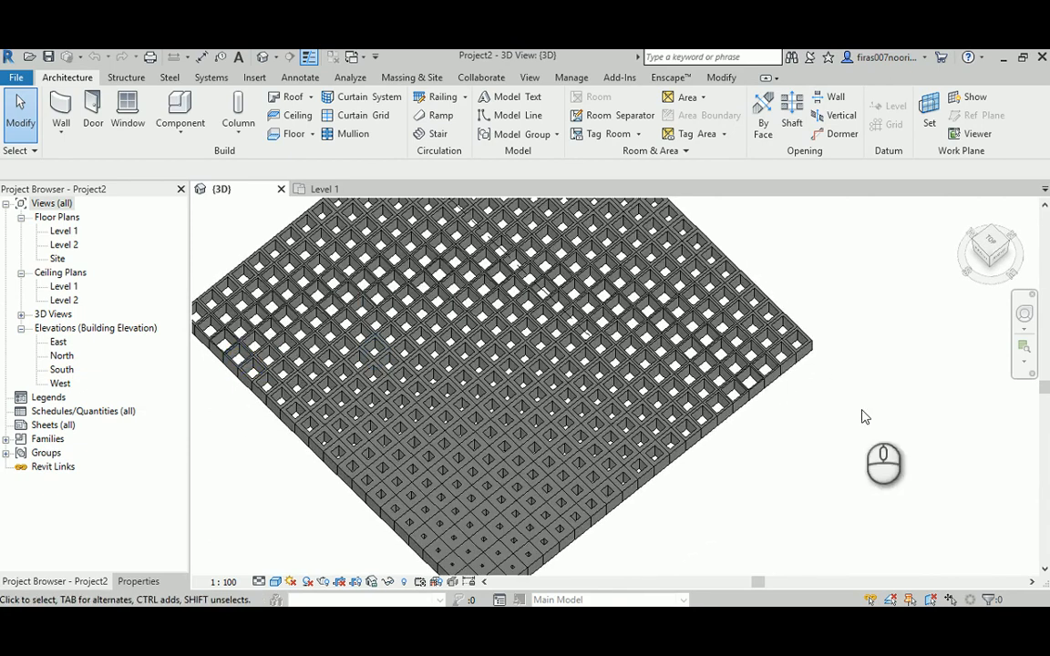
scroll(650, 401, "down", 1)
middle_click_drag(545, 284, 547, 360)
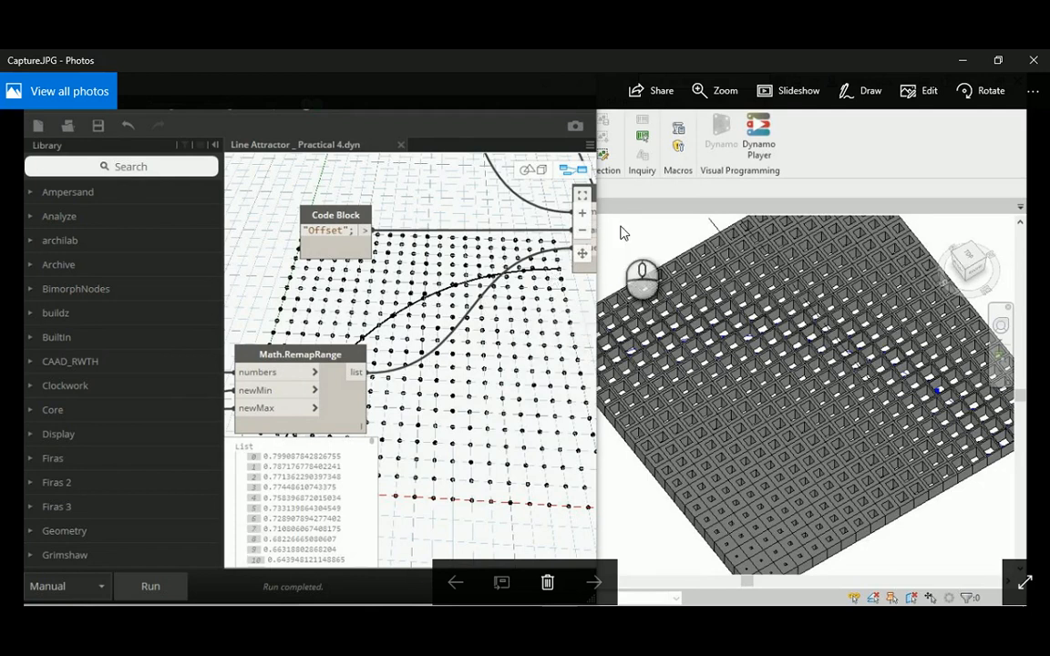
- Return from the reference image to the Revit 3D view and inspect the panel grid from a different angle
mouse_move(562, 628)
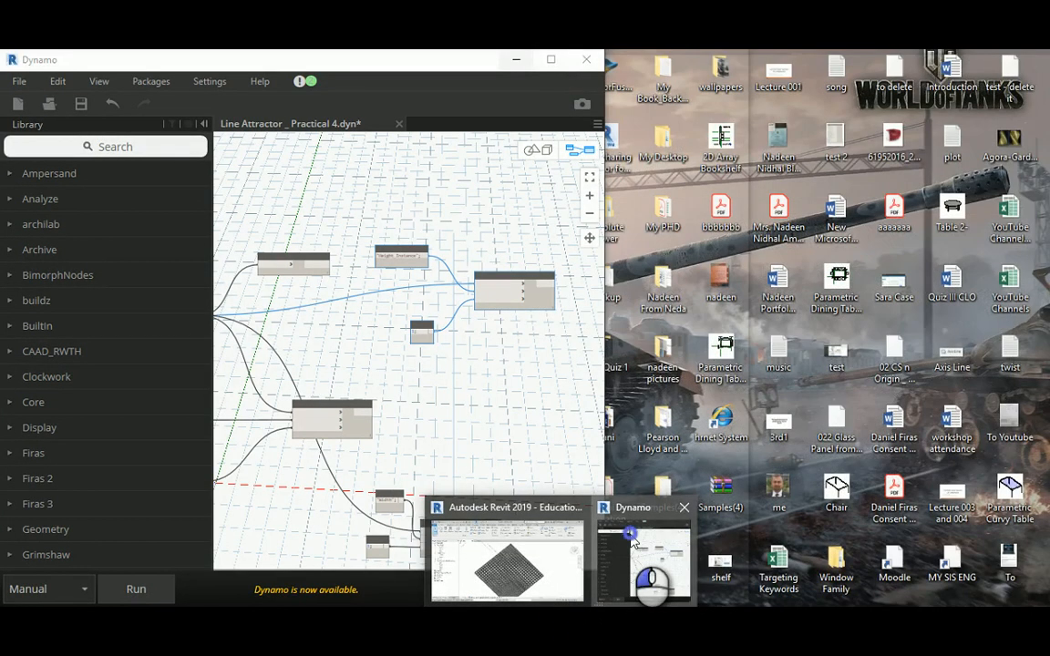
left_click(636, 542)
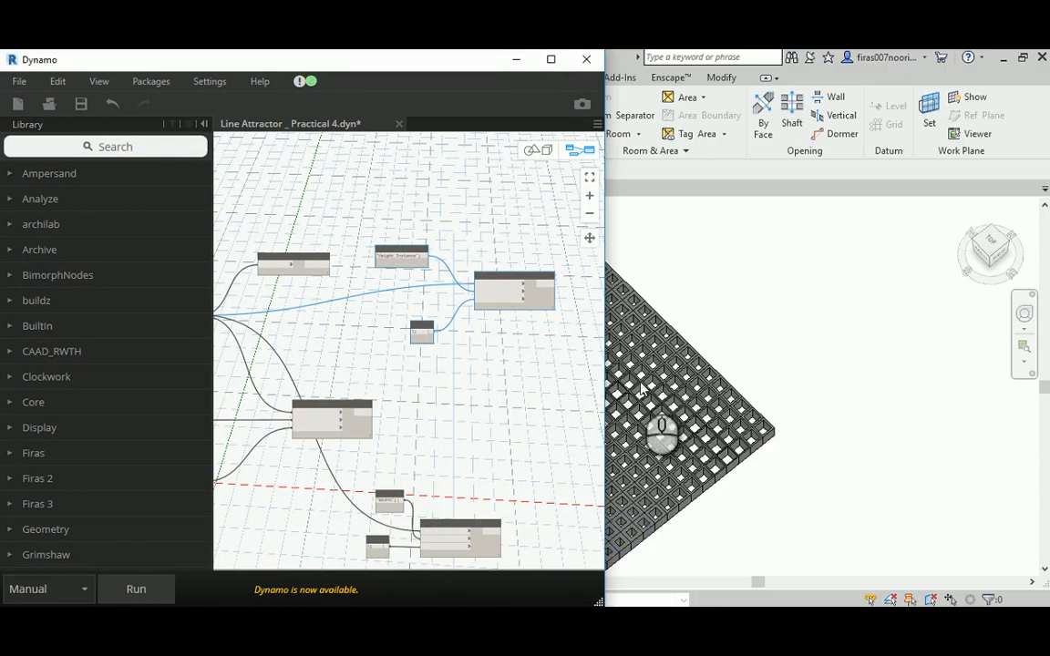
middle_click_drag(641, 381, 881, 387)
left_click(516, 61)
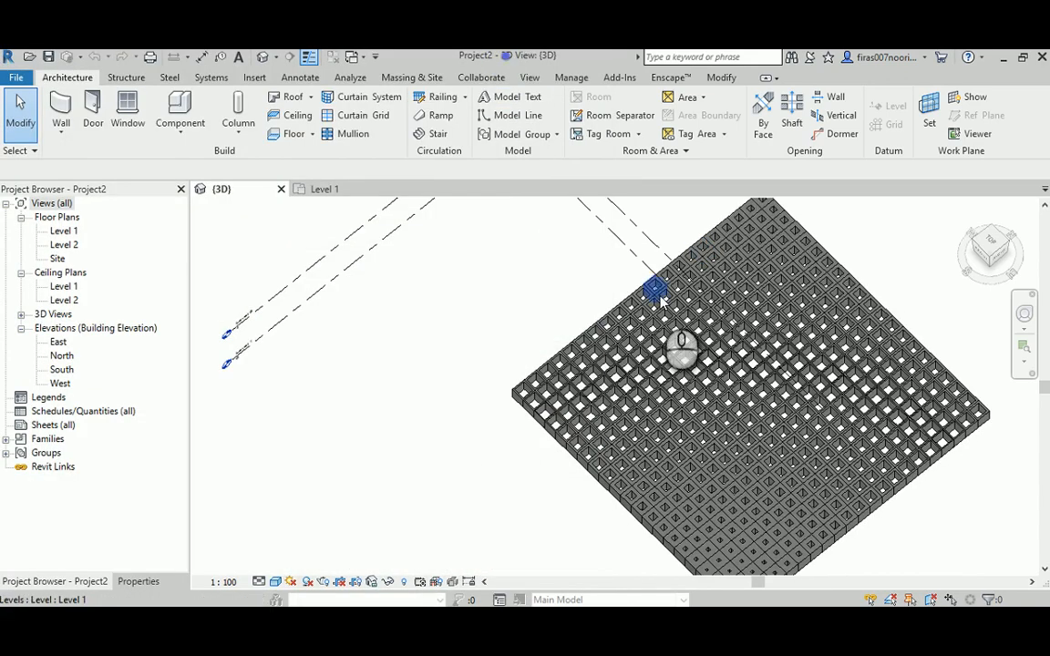
middle_click_drag(740, 399, 766, 372, "shift")
scroll(766, 372, "up", 3)
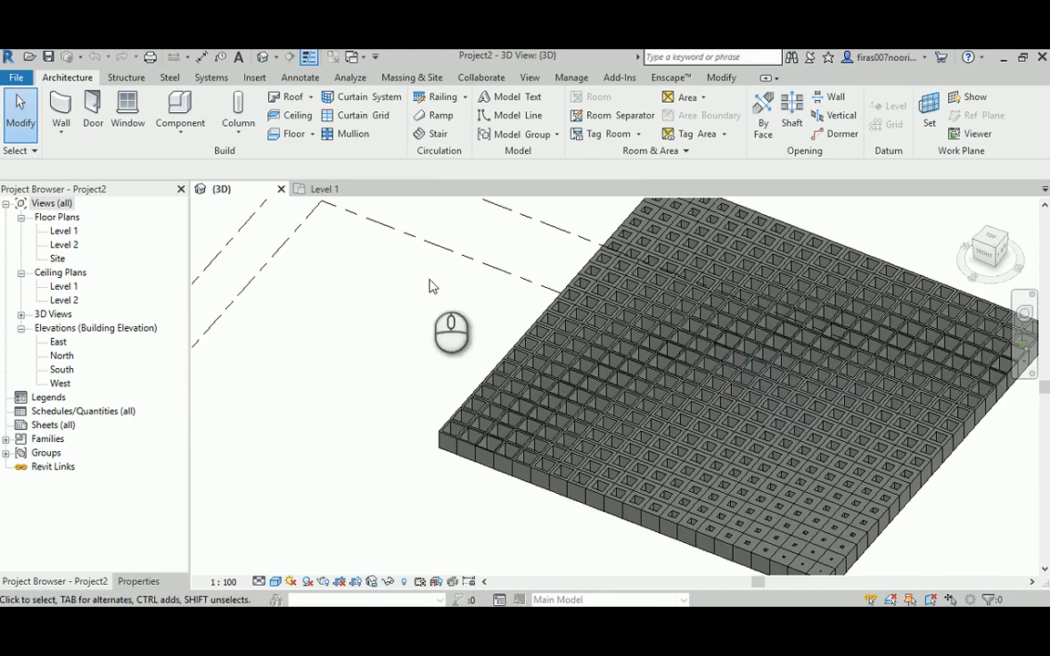
- Close the project's 3D view and the Line Attractor _ Practical 4 Dynamo graph without saving its changes
left_click(278, 190)
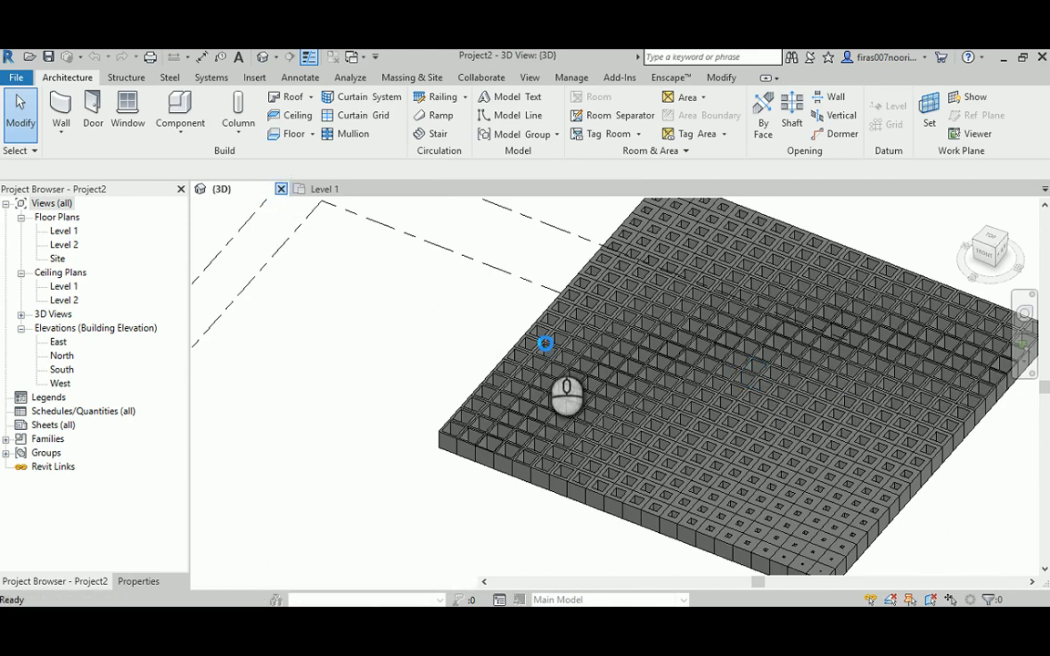
mouse_move(562, 621)
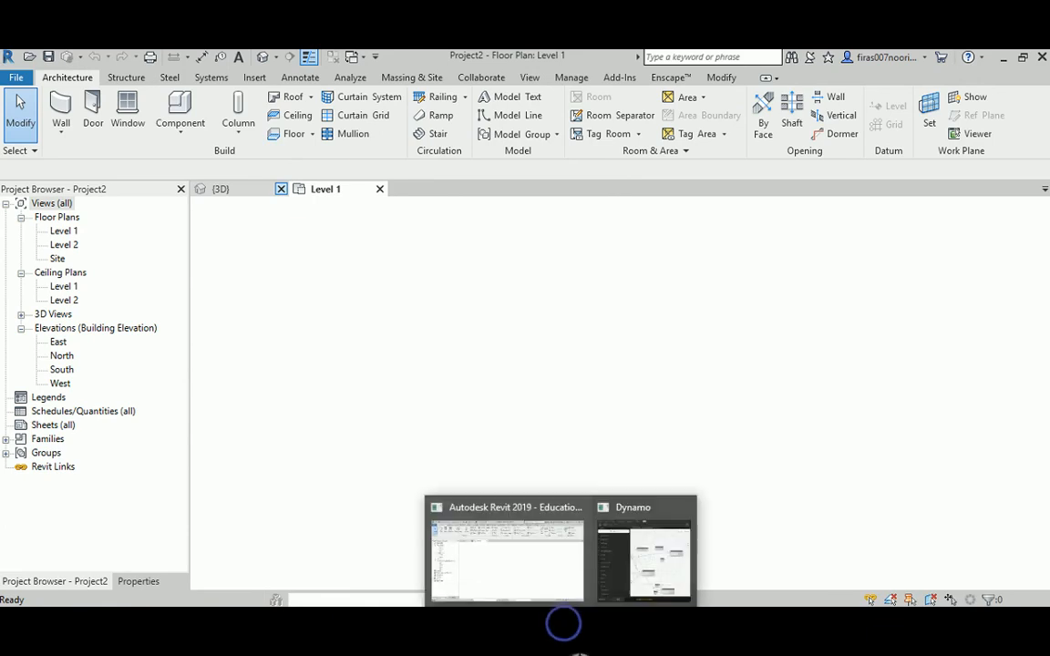
left_click(647, 569)
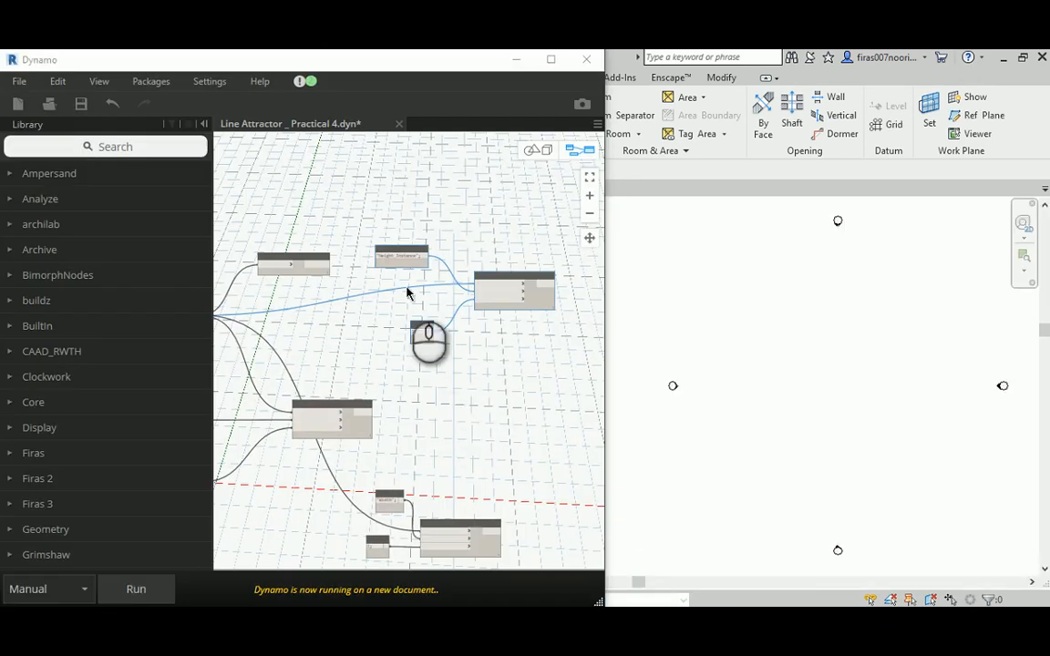
left_click(398, 124)
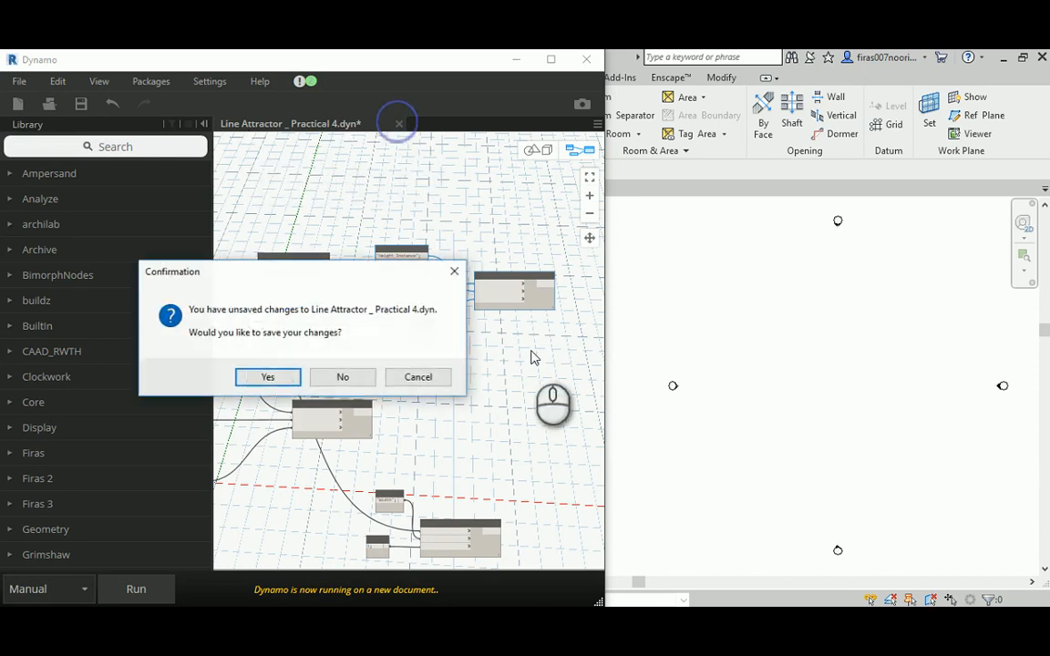
left_click(344, 376)
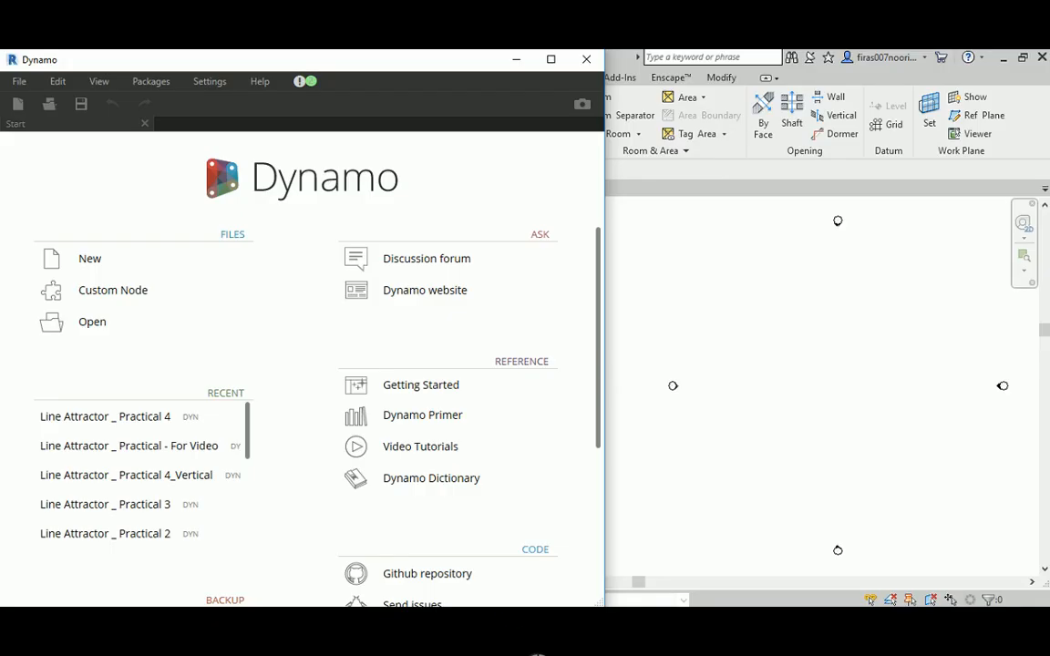
- Open the Line Attractor _ Theory 2 - For Video graph in Dynamo from the Proposal 02 > For Video > Start up file folder
mouse_move(516, 627)
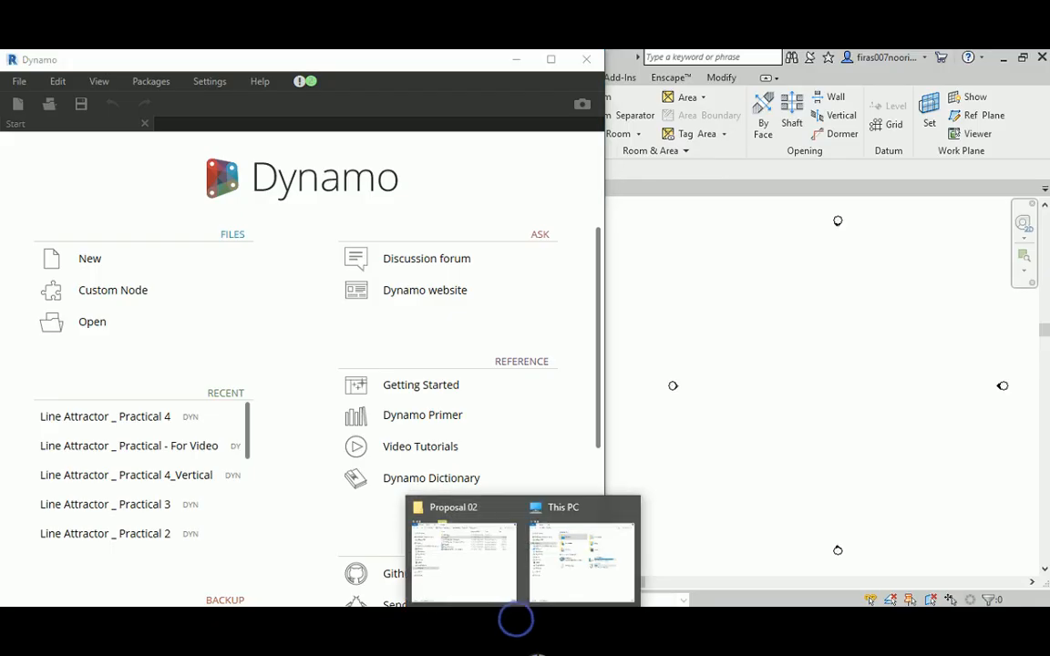
left_click(472, 553)
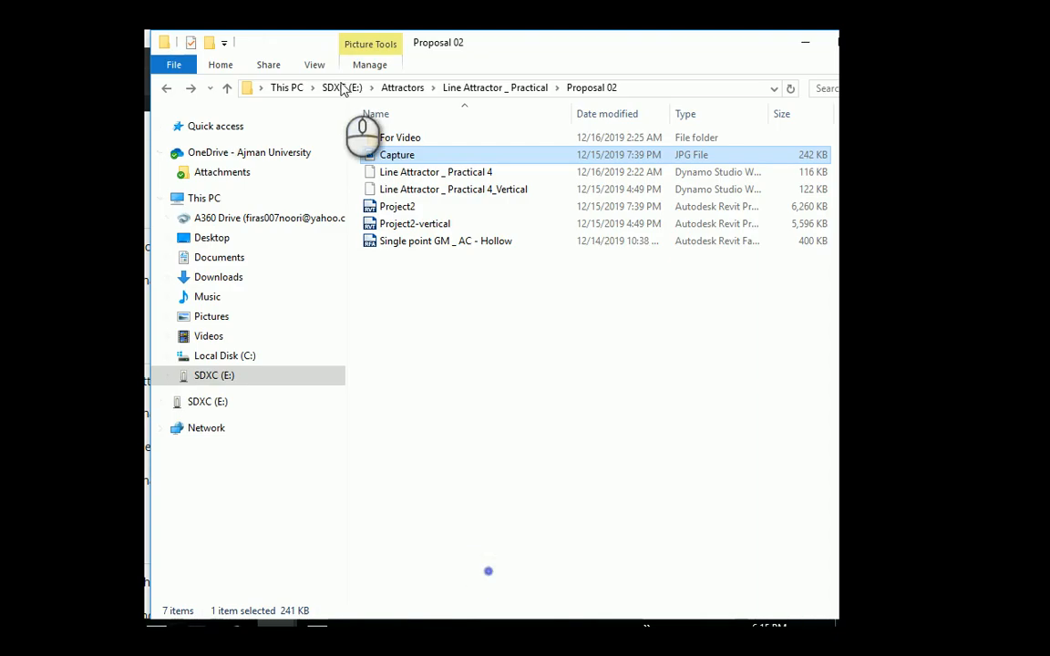
double_click(391, 138)
left_click(166, 88)
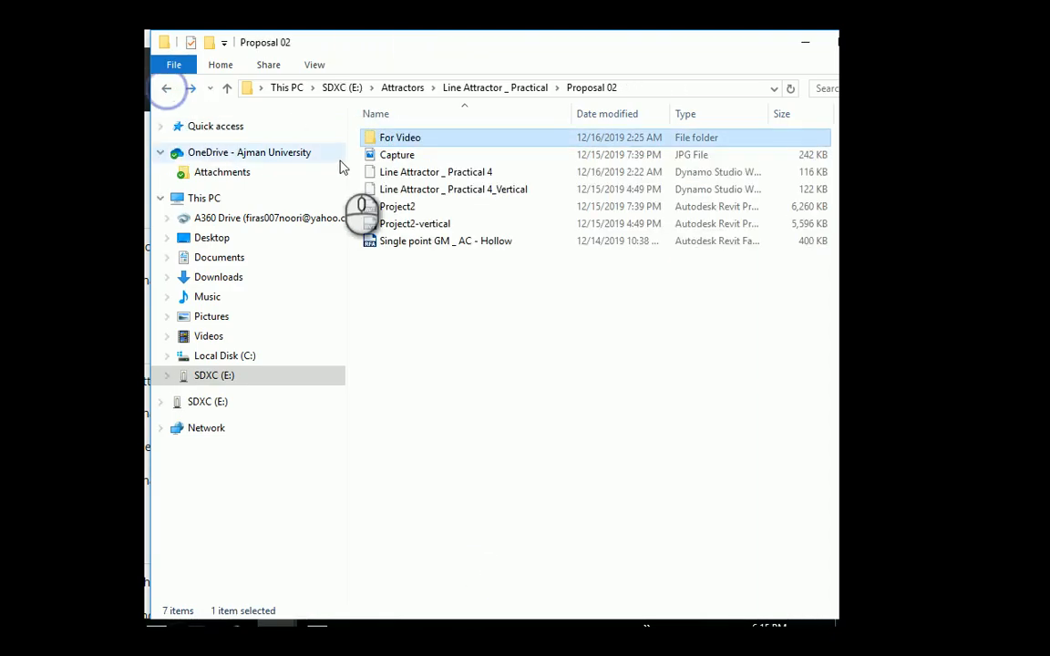
double_click(392, 140)
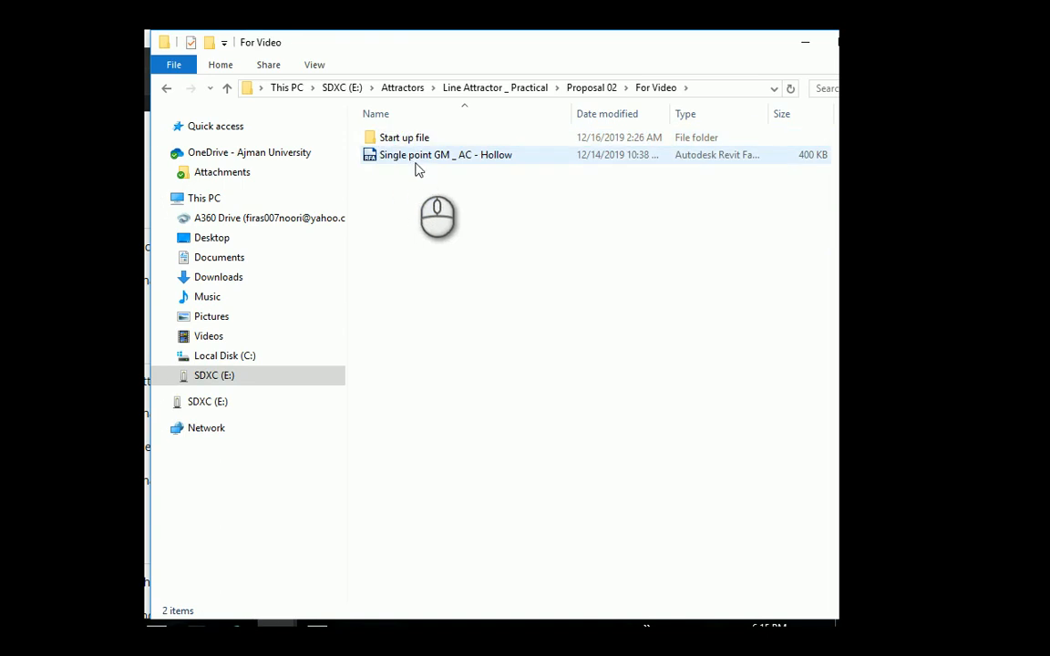
double_click(403, 139)
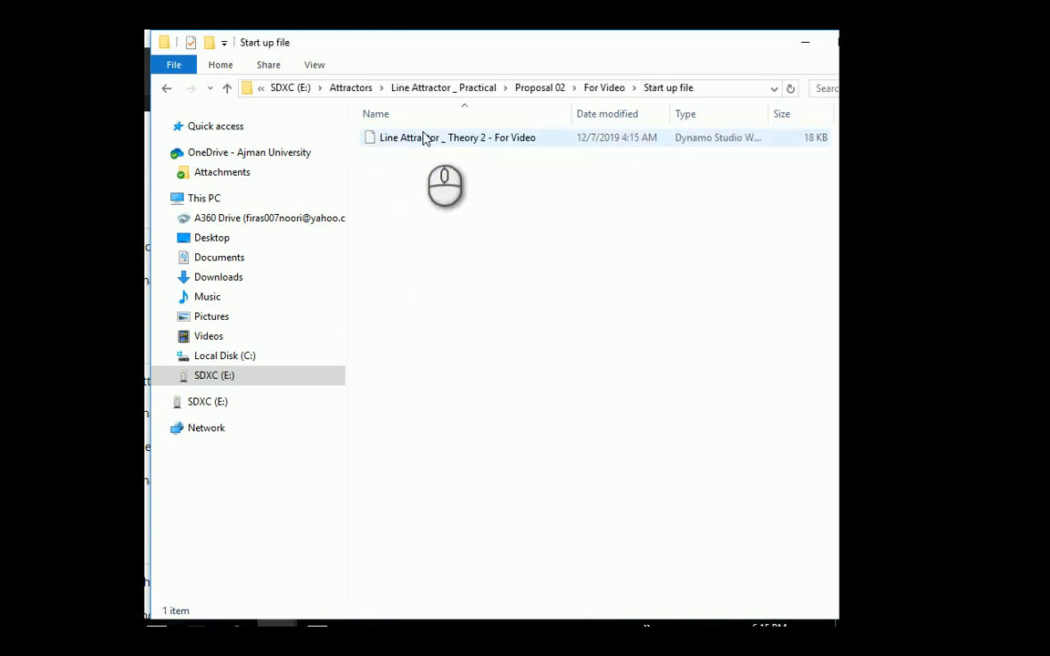
left_click(431, 138)
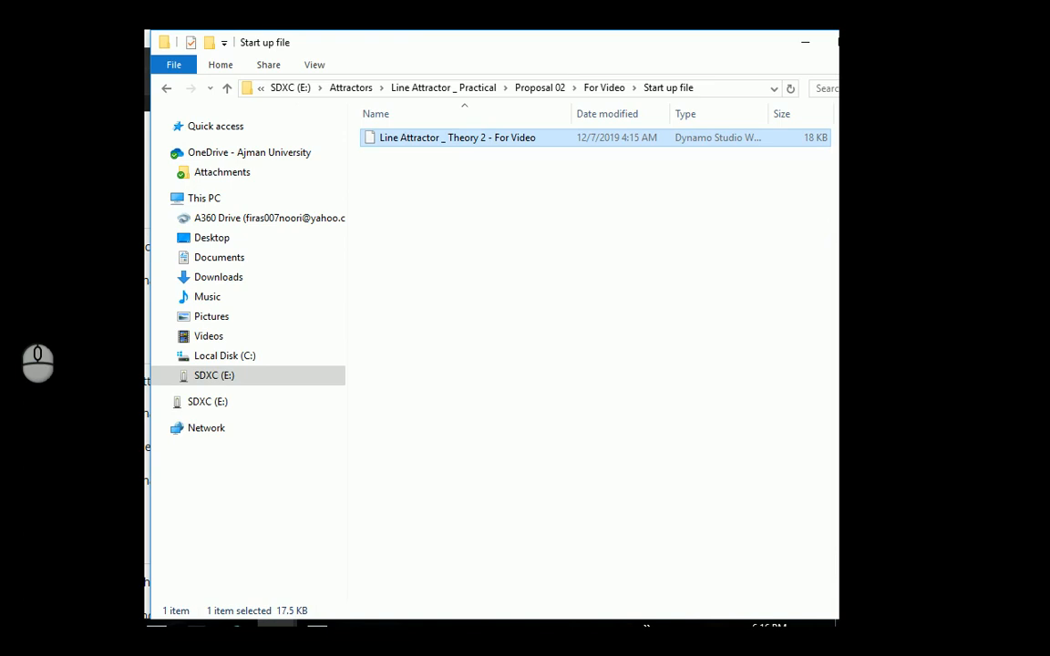
left_click(16, 309)
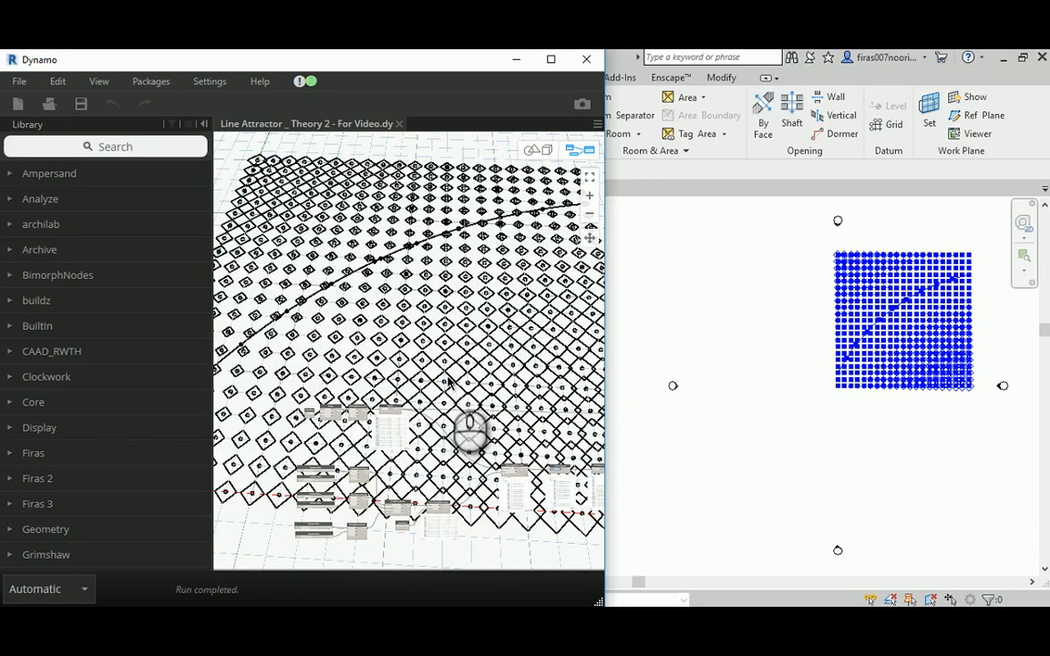
- Save a copy of the graph as Line Attractor _ Practical - For Video in the Proposal 02 > For Video folder
scroll(383, 392, "up", 2)
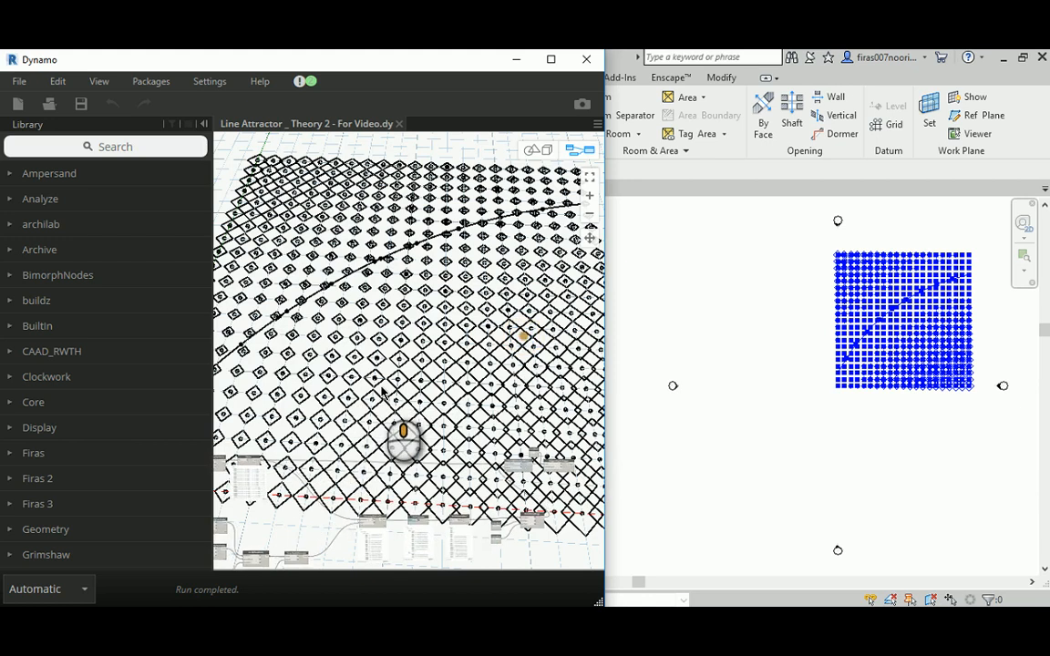
middle_click_drag(383, 392, 331, 279)
scroll(485, 355, "up", 8)
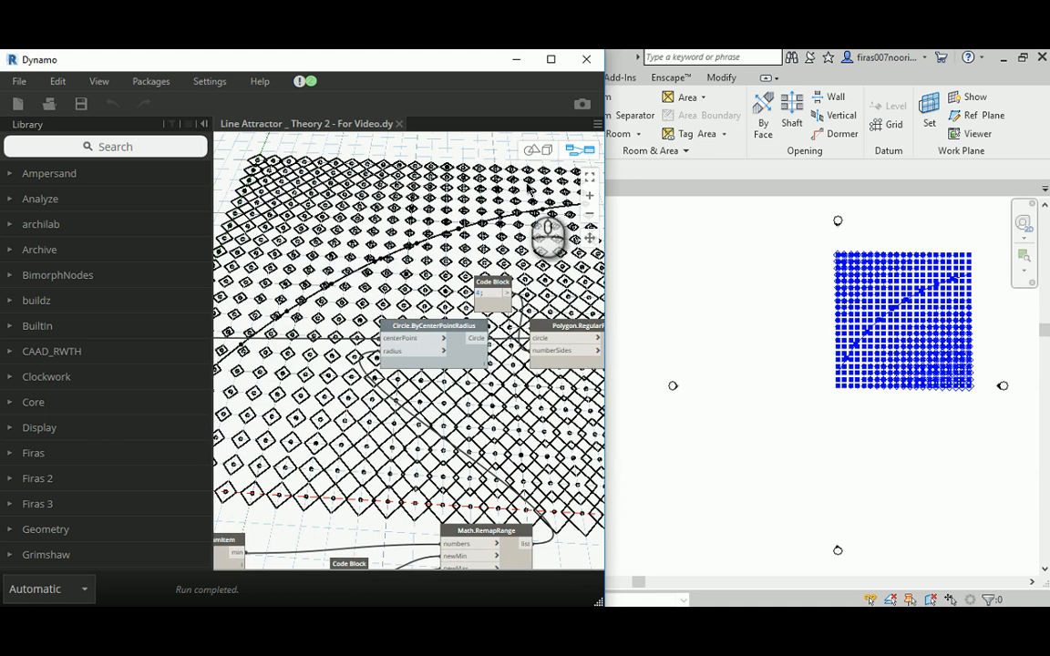
left_click(23, 84)
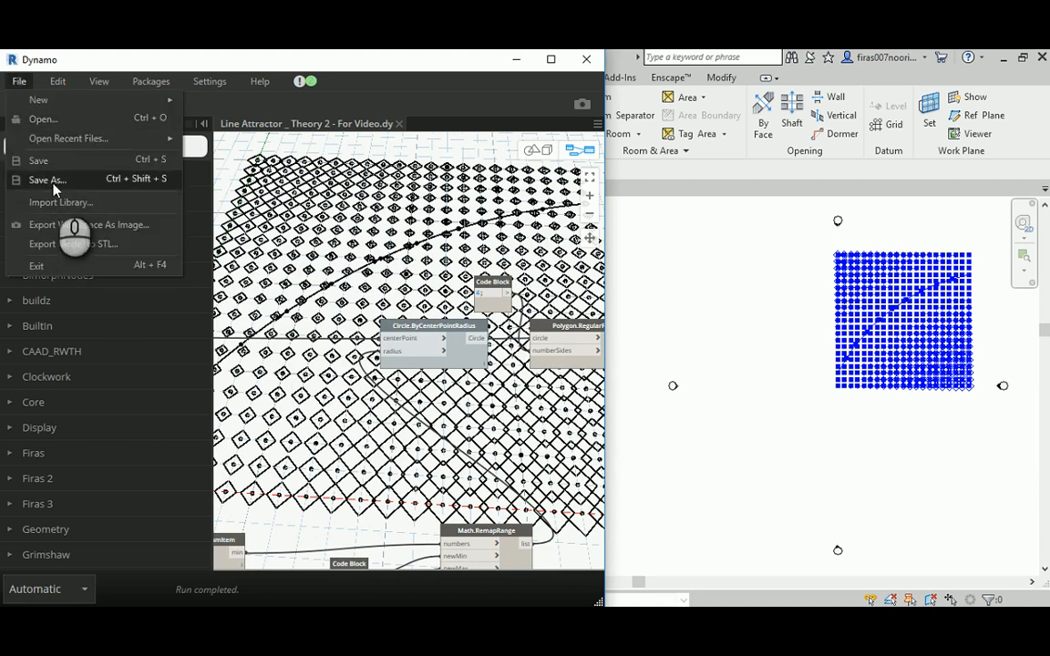
left_click(50, 177)
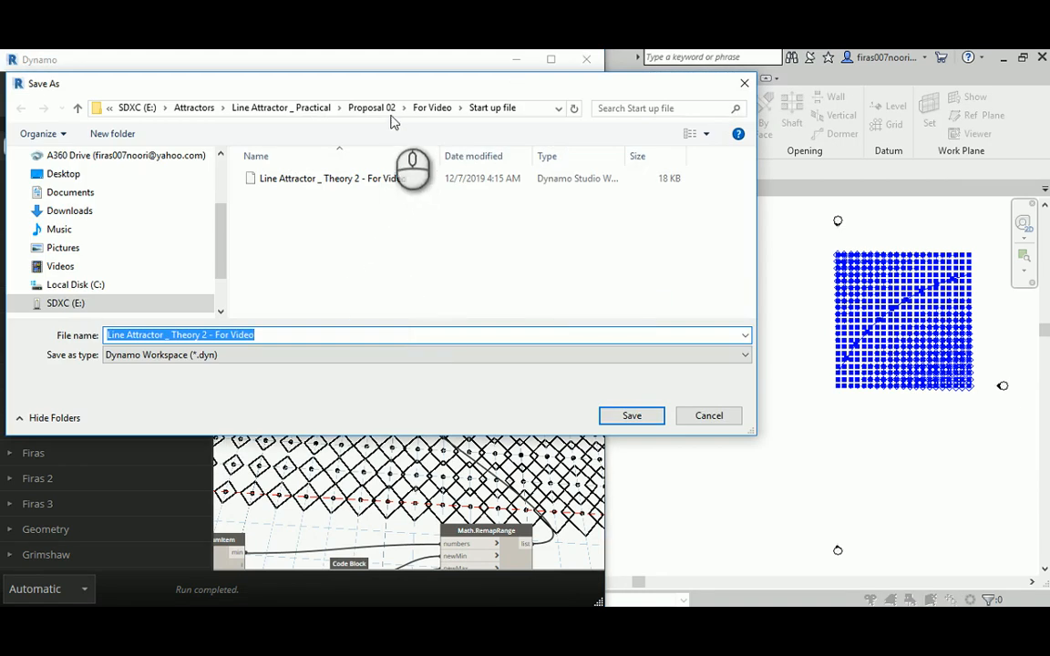
left_click(370, 108)
double_click(282, 179)
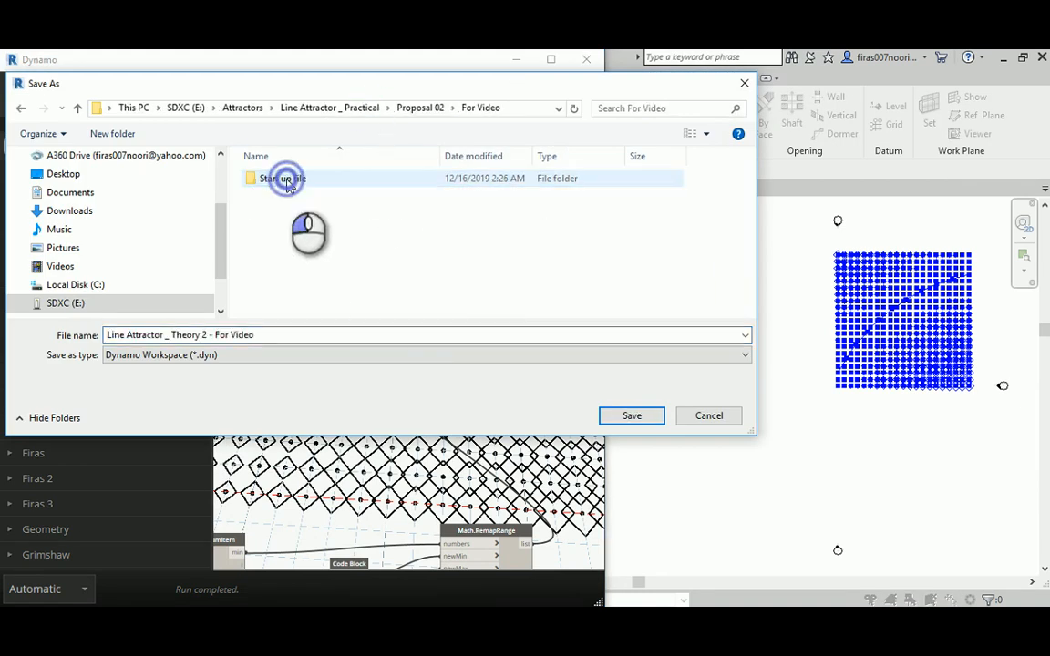
left_click(200, 336)
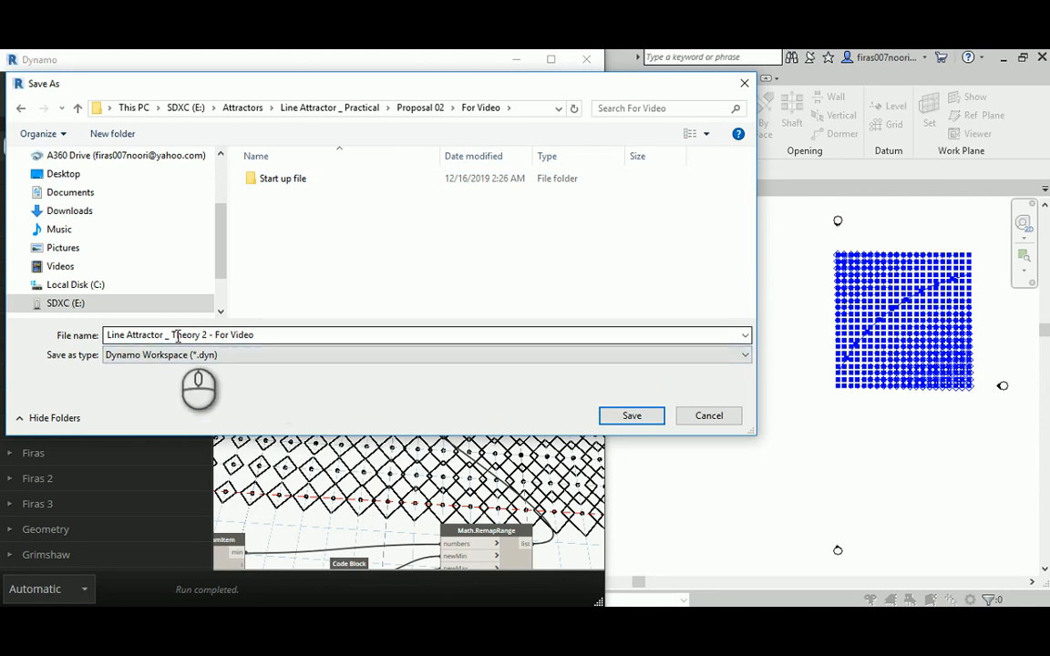
triple_click(173, 334)
double_click(176, 334)
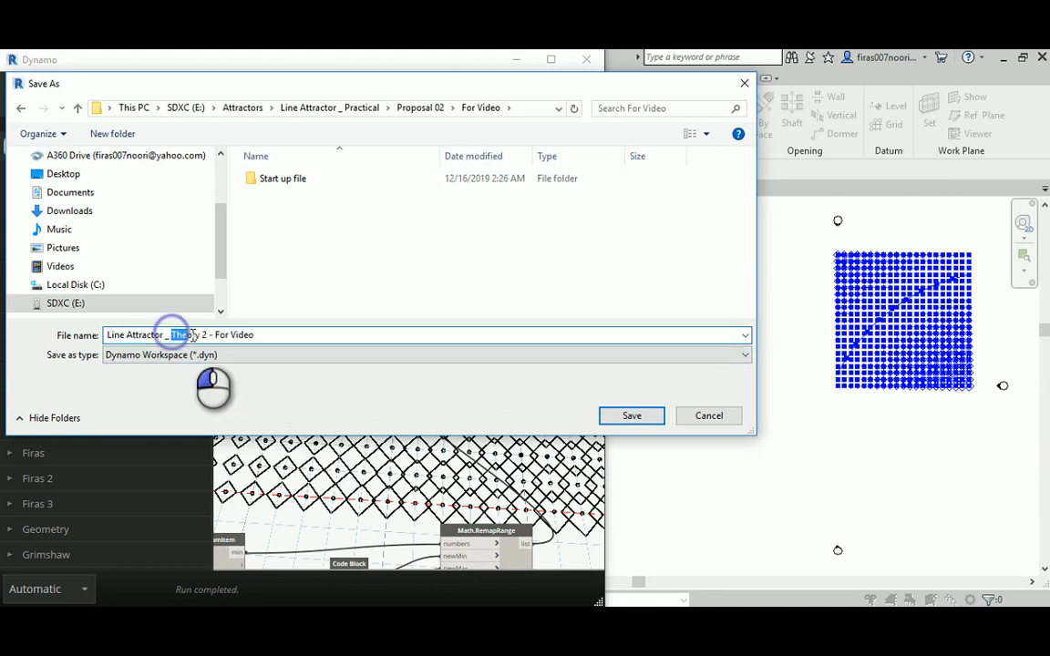
left_click_drag(205, 335, 222, 315)
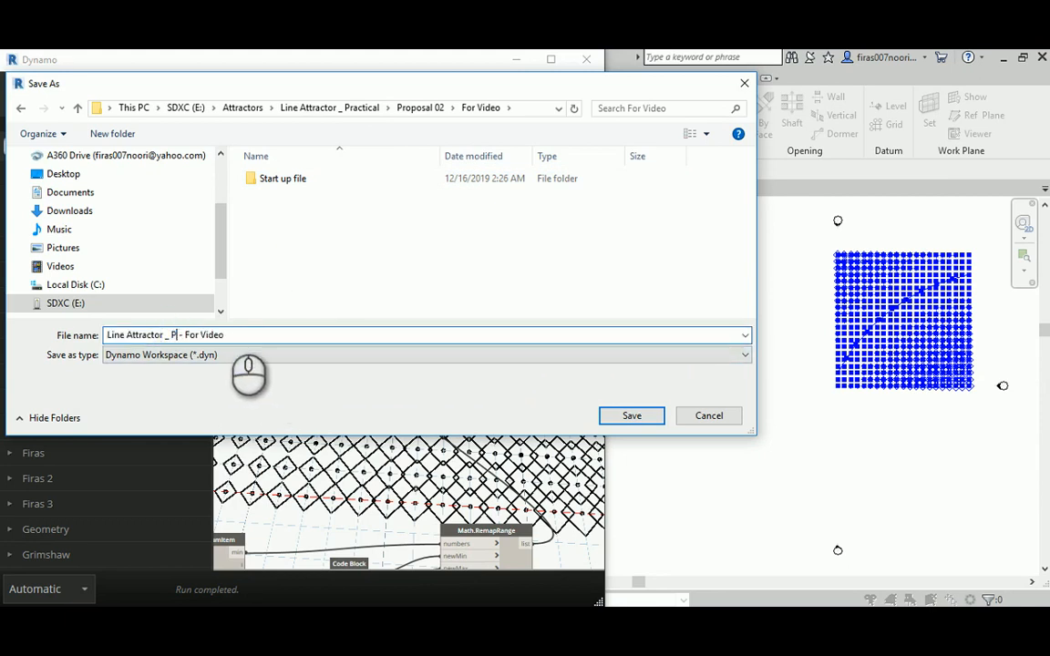
key("Return")
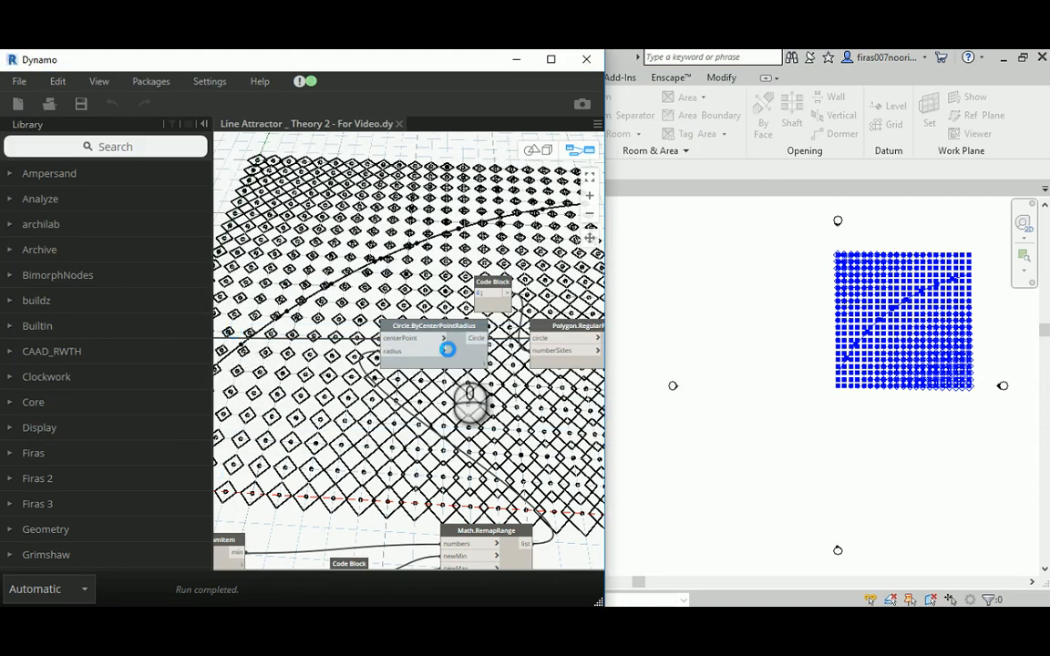
- Inspect the diamond grid in Revit's Level 1 floor plan and check the length unit format in Project Units
left_click(912, 311)
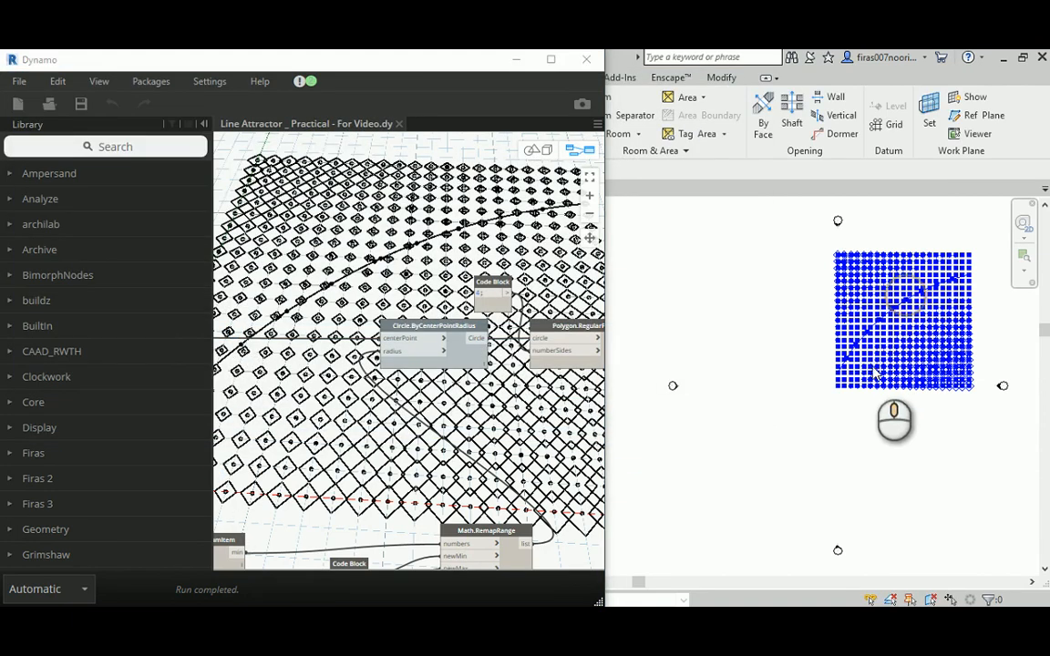
scroll(896, 325, "up", 5)
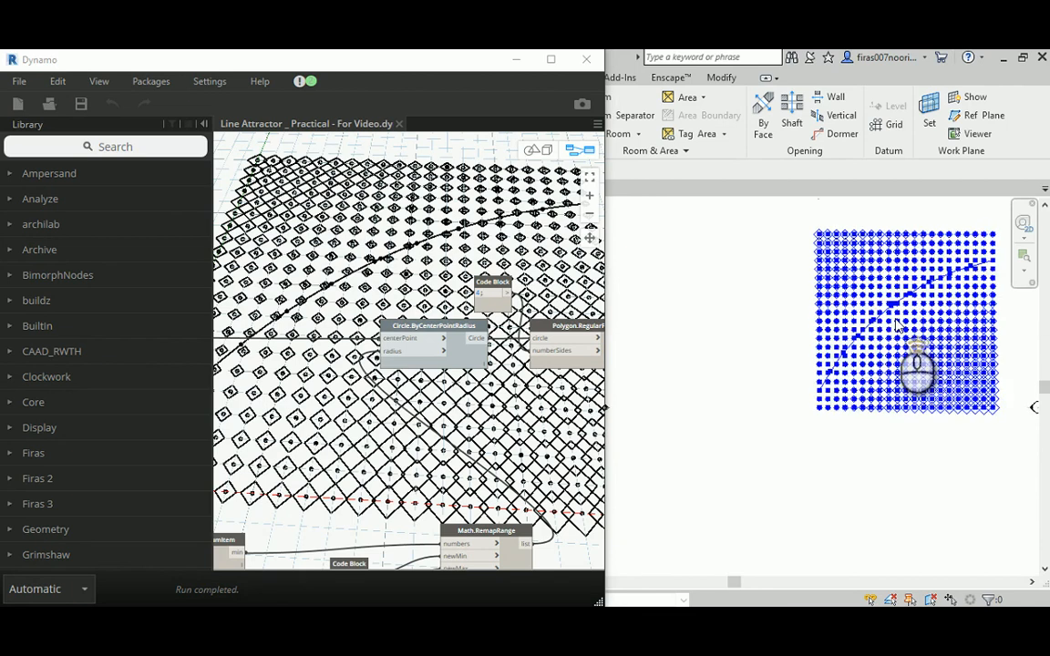
middle_click_drag(853, 374, 845, 353)
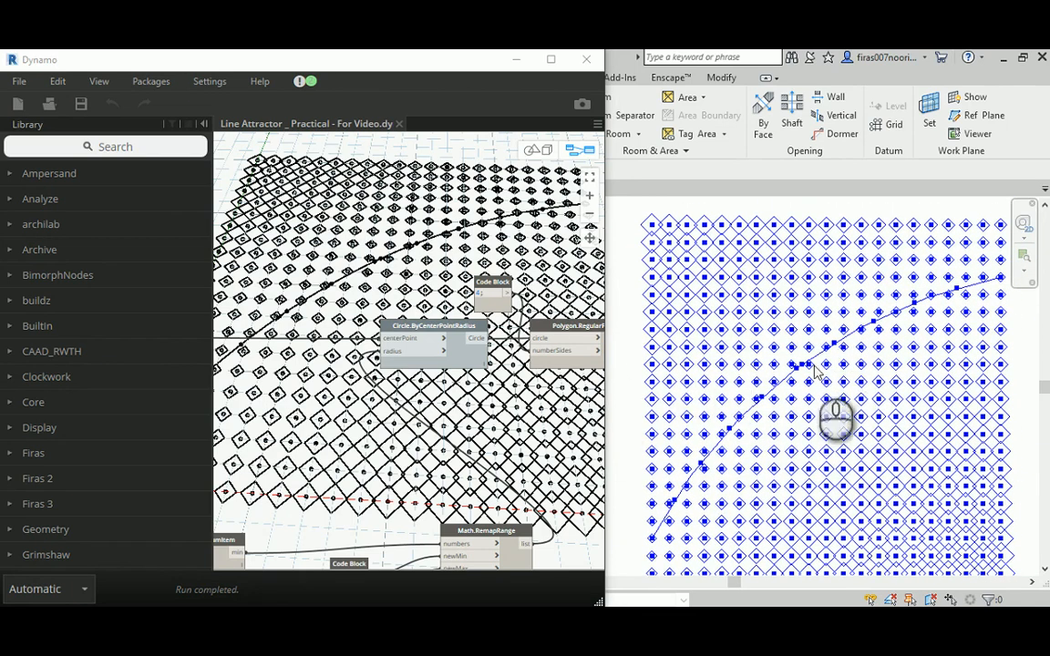
left_click(517, 59)
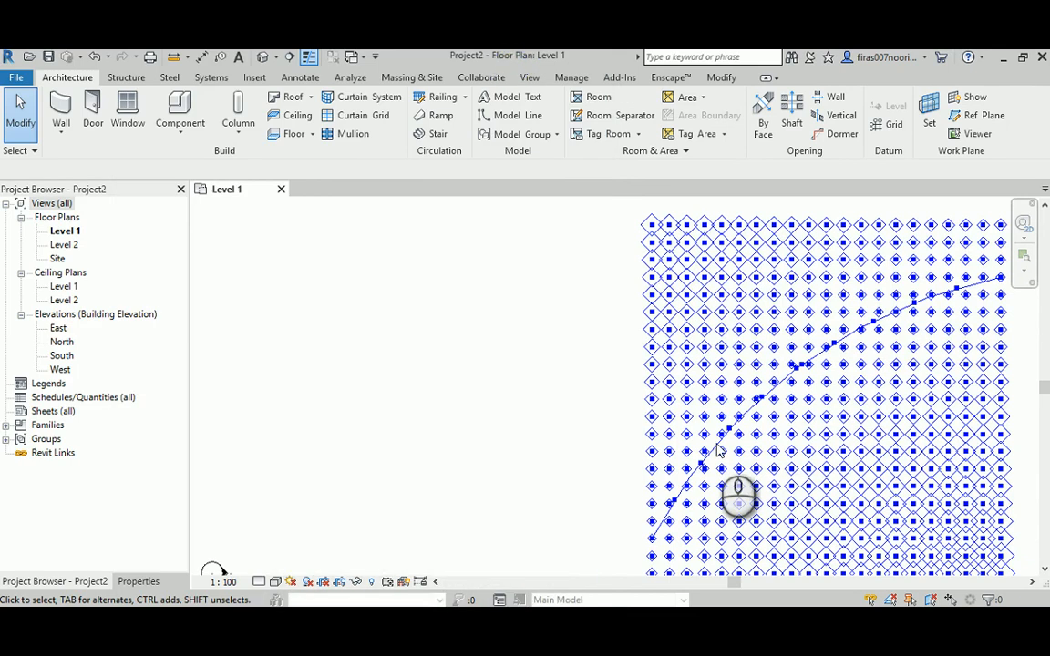
key("n")
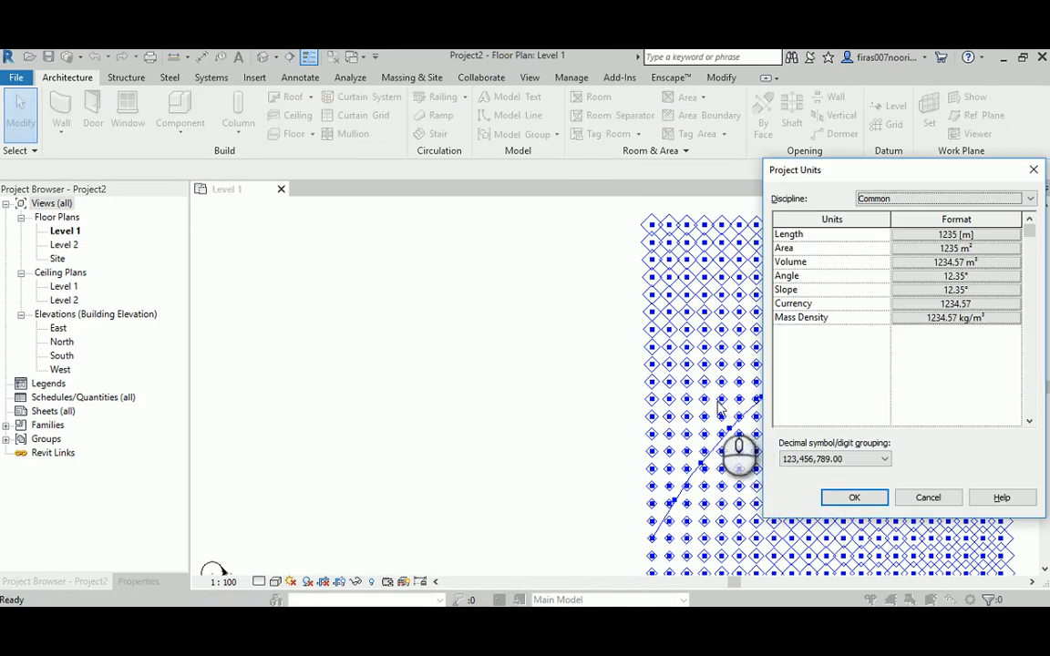
left_click(938, 234)
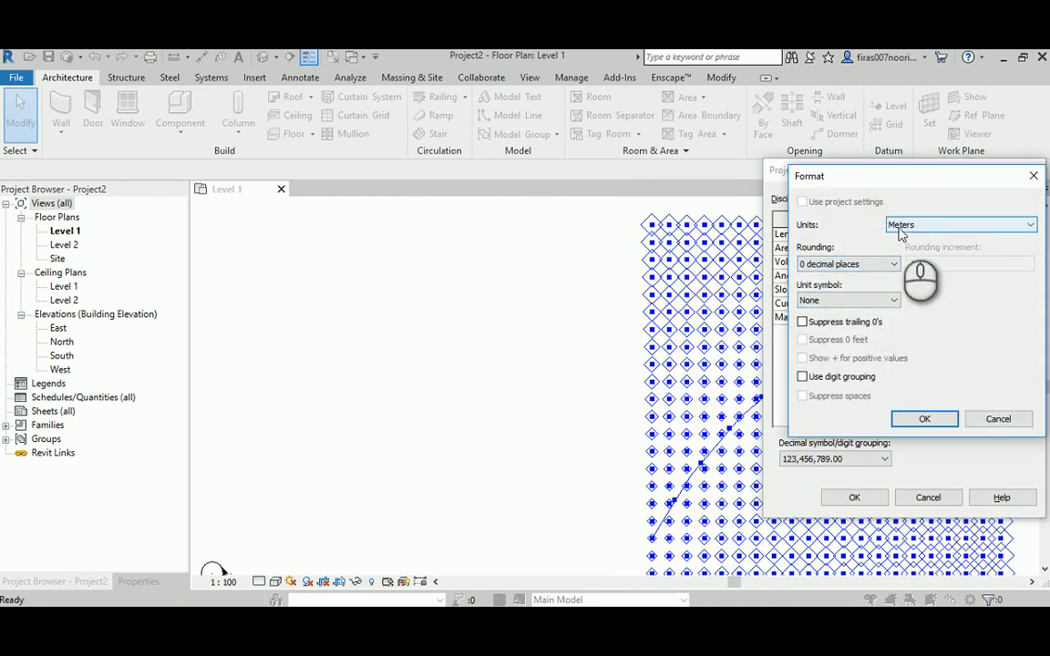
left_click(924, 418)
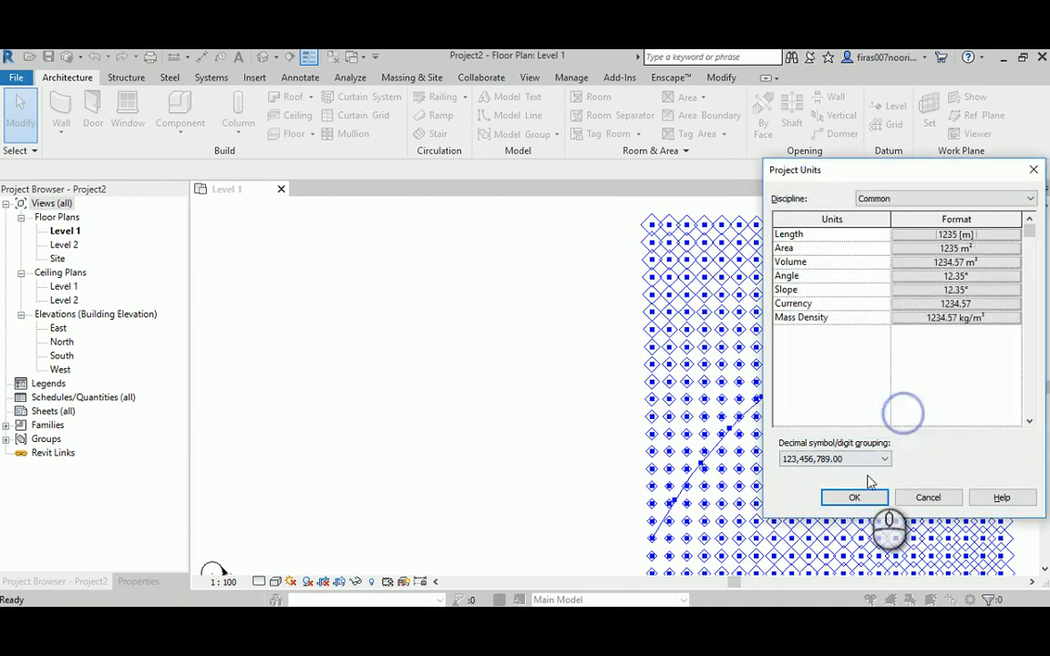
left_click(854, 498)
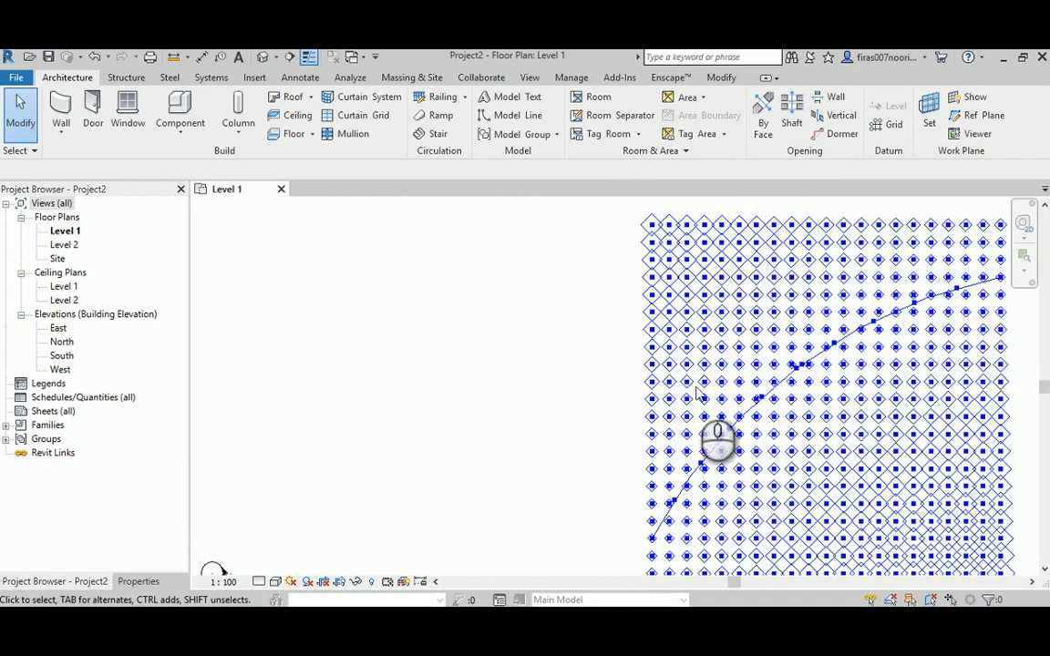
- Return to Dynamo and delete the Circle.ByCenterPointRadius and Polygon.RegularPolygon nodes together with their number-of-sides code block
mouse_move(553, 621)
left_click(643, 552)
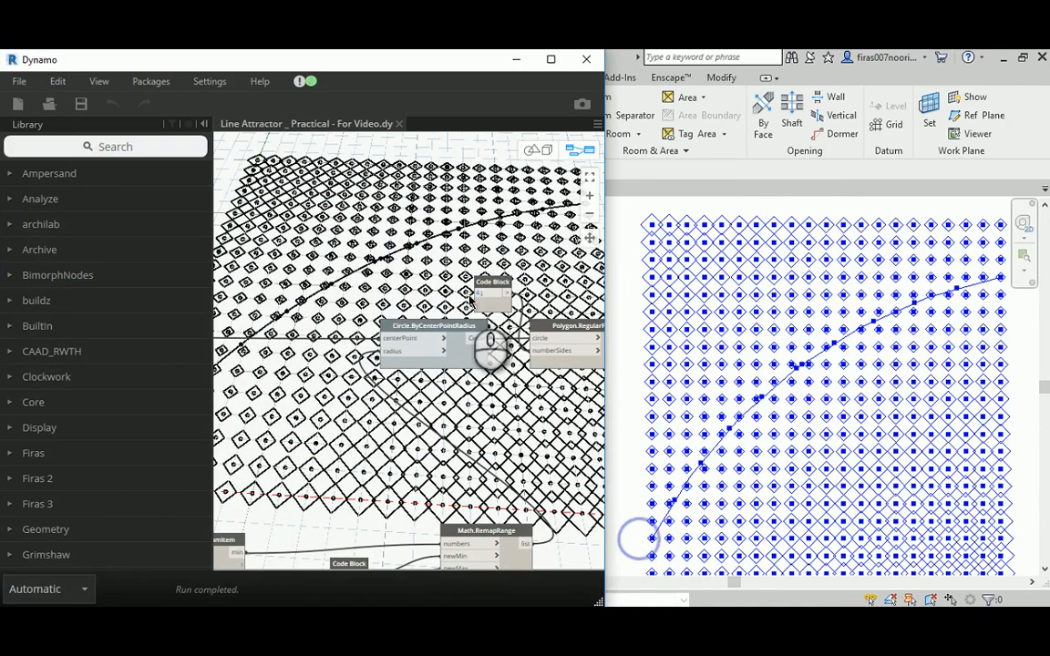
middle_click_drag(547, 410, 465, 397)
left_click_drag(278, 233, 583, 372)
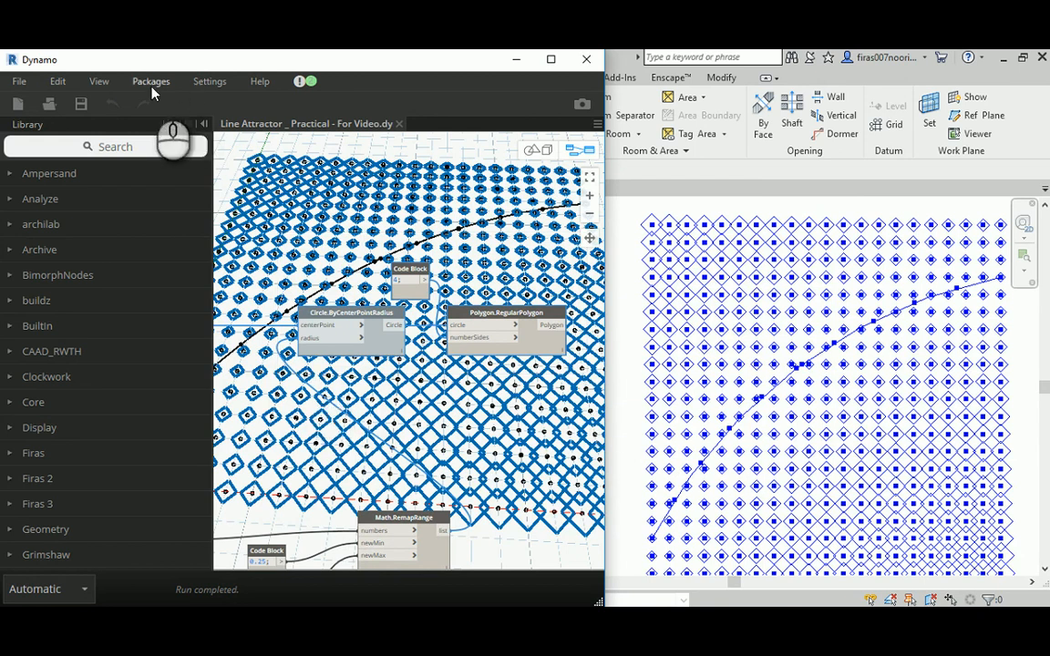
left_click(56, 81)
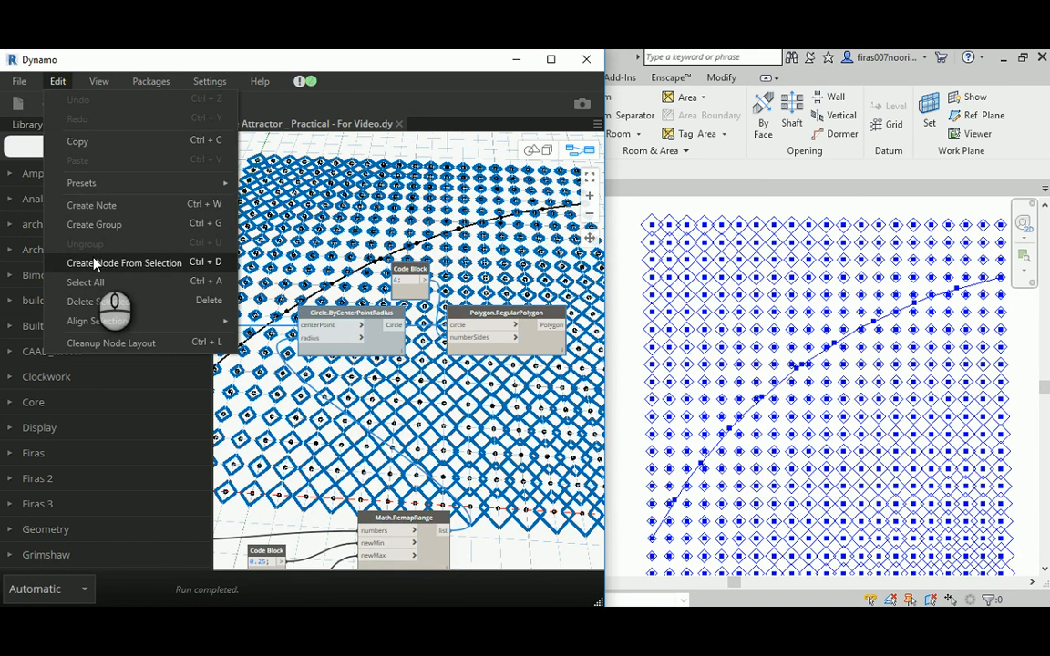
left_click(88, 301)
- Widen the Dynamo window and examine the remaining nodes for the flattened point grid, the three-point arc and its division points
scroll(401, 264, "down", 5)
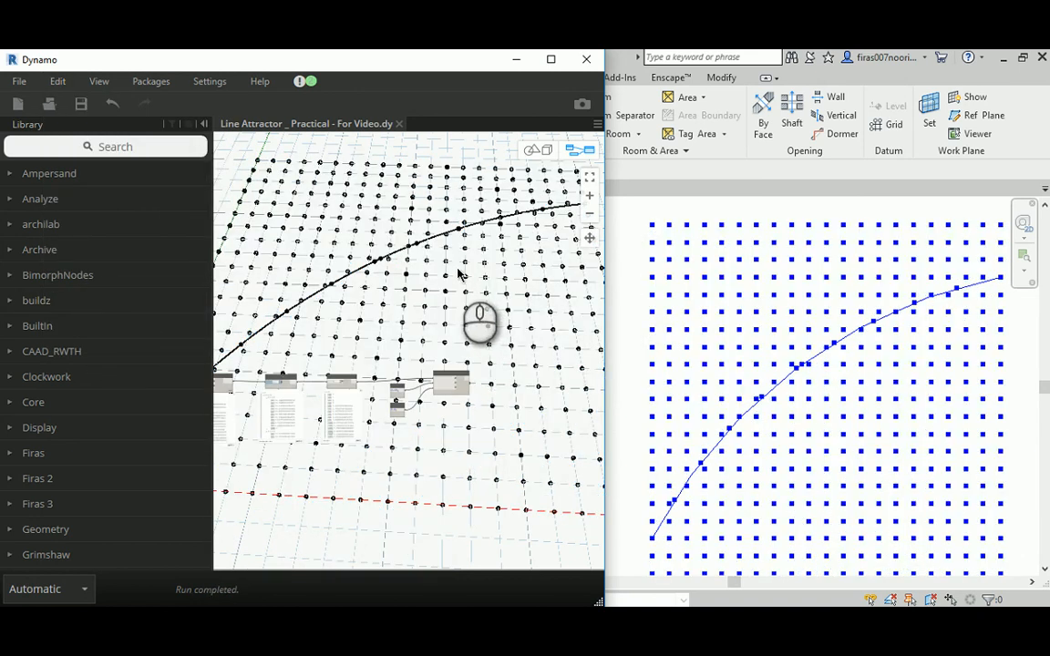
scroll(283, 219, "up", 5)
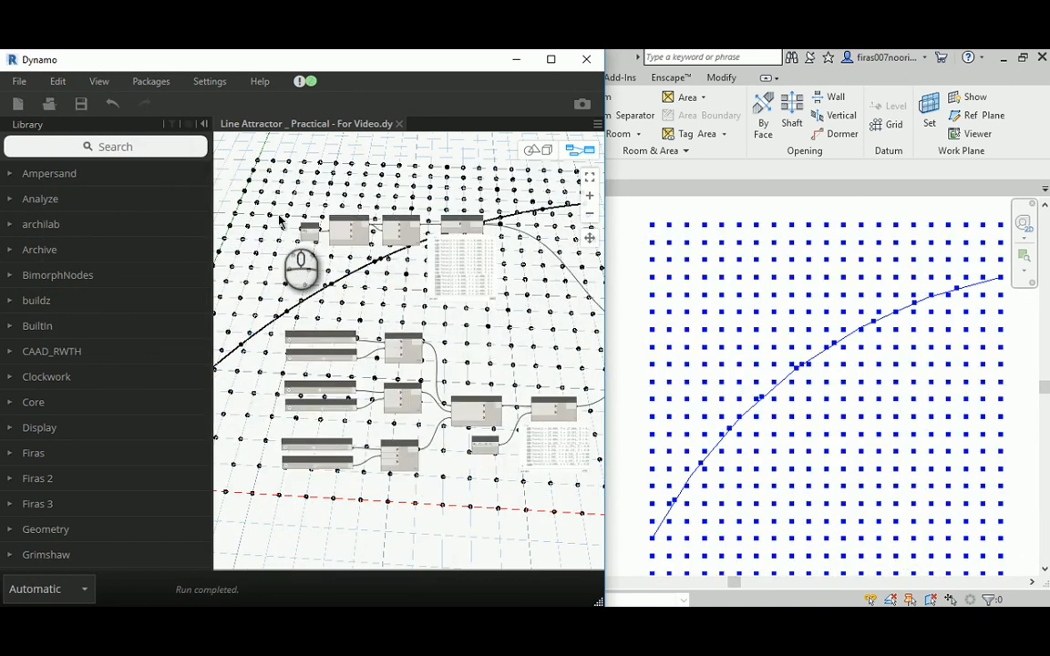
middle_click_drag(417, 160, 381, 167)
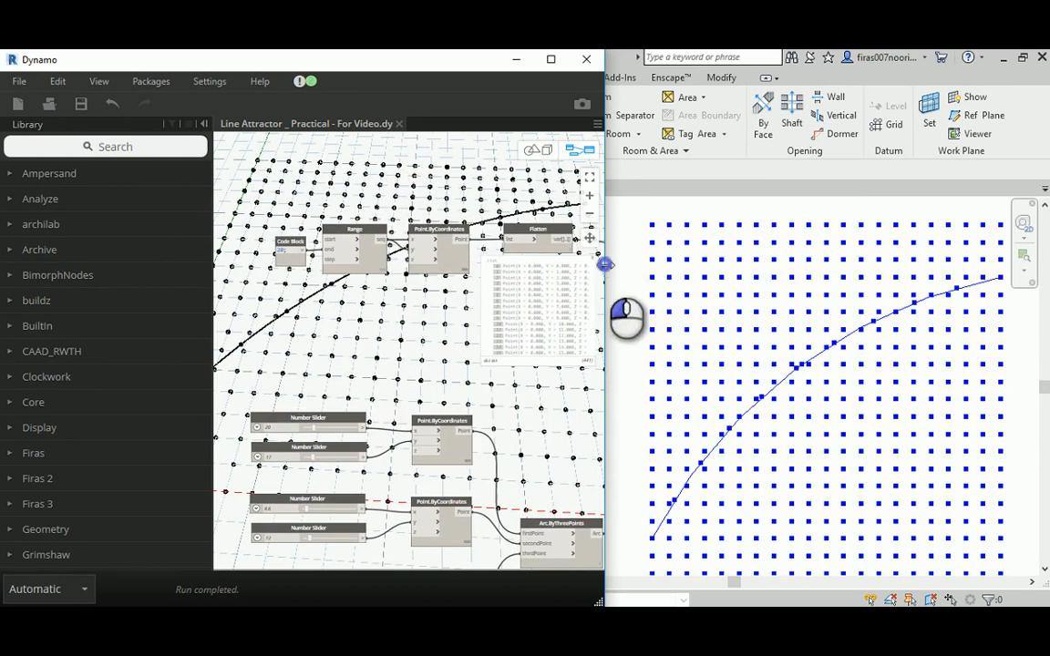
left_click_drag(604, 264, 790, 264)
scroll(365, 206, "up", 2)
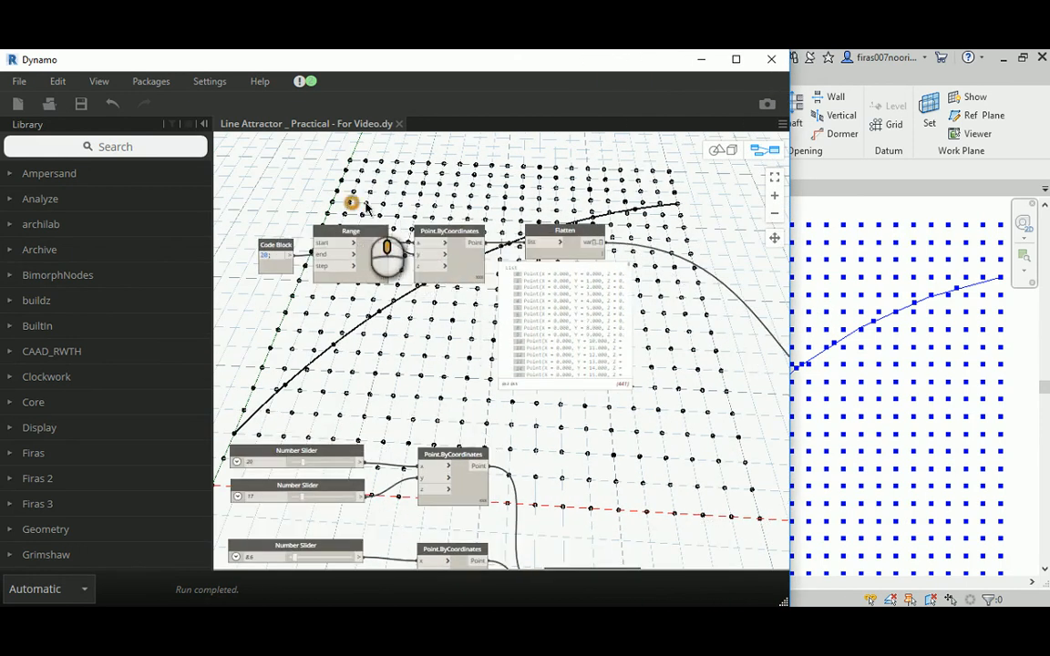
scroll(370, 208, "up", 2)
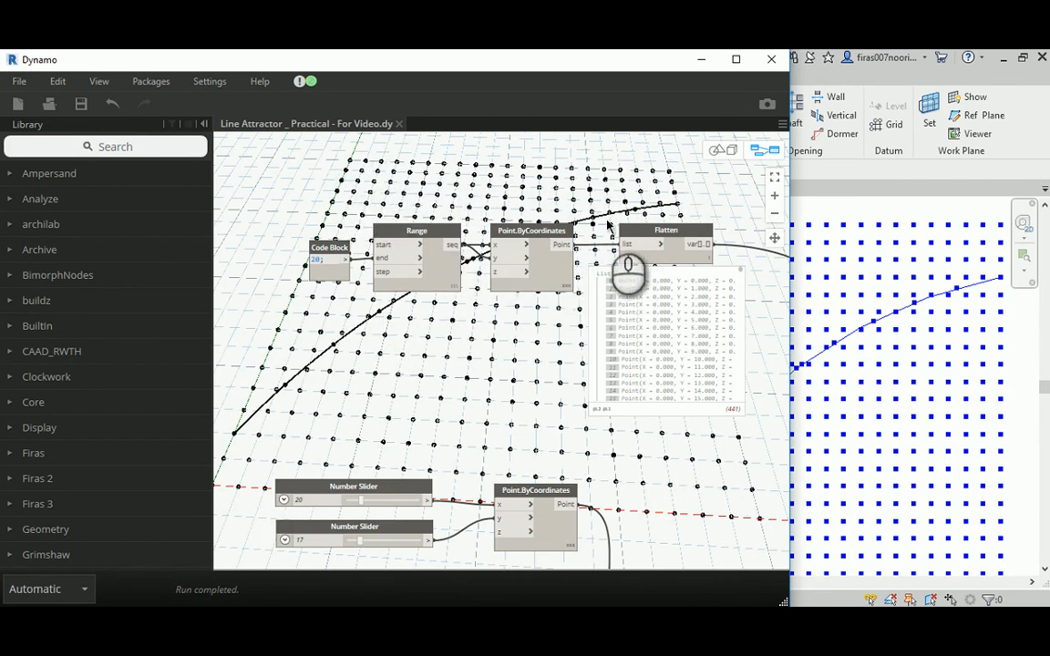
middle_click_drag(668, 433, 510, 328)
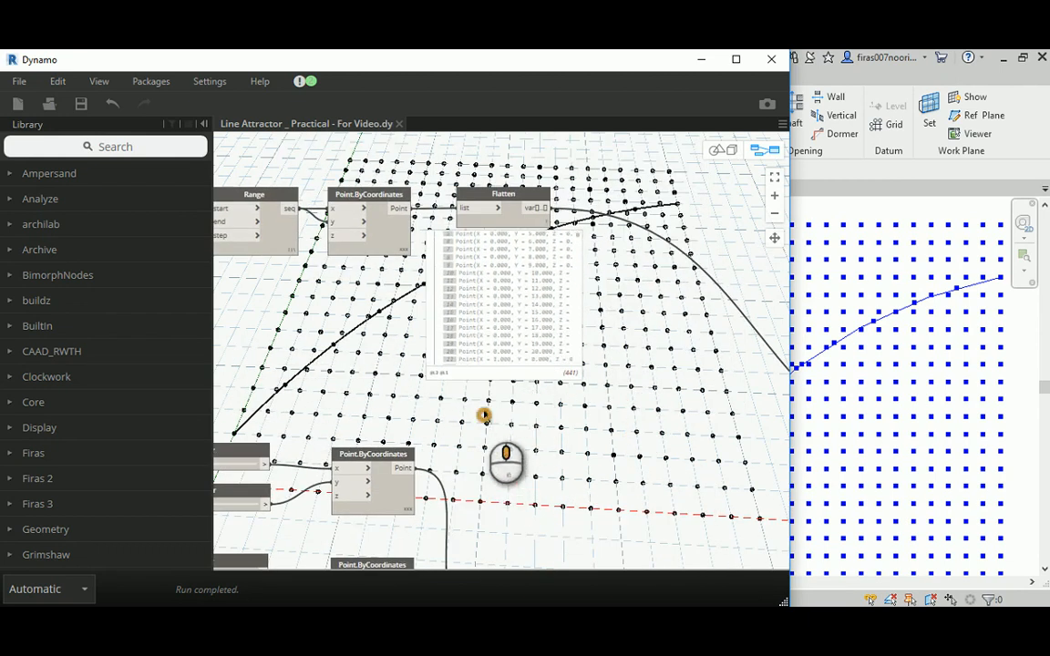
middle_click_drag(485, 415, 593, 226)
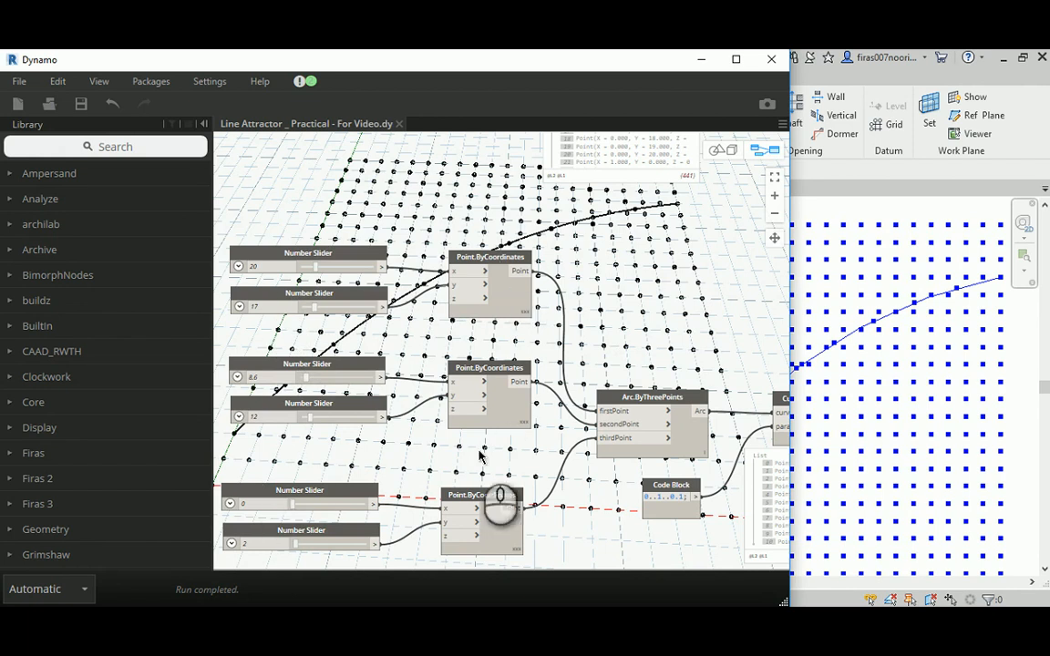
middle_click_drag(631, 321, 253, 326)
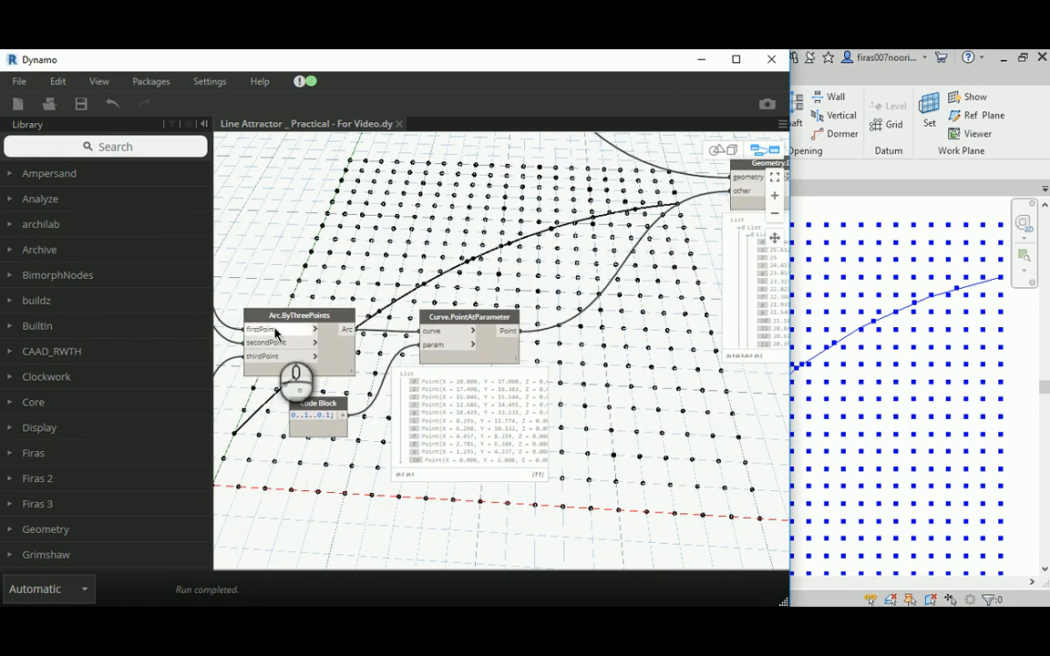
- Adjust the X-coordinate slider of the arc's second point to 7.4, trying different arc curvatures
middle_click_drag(286, 317, 572, 237)
middle_click_drag(411, 304, 488, 398)
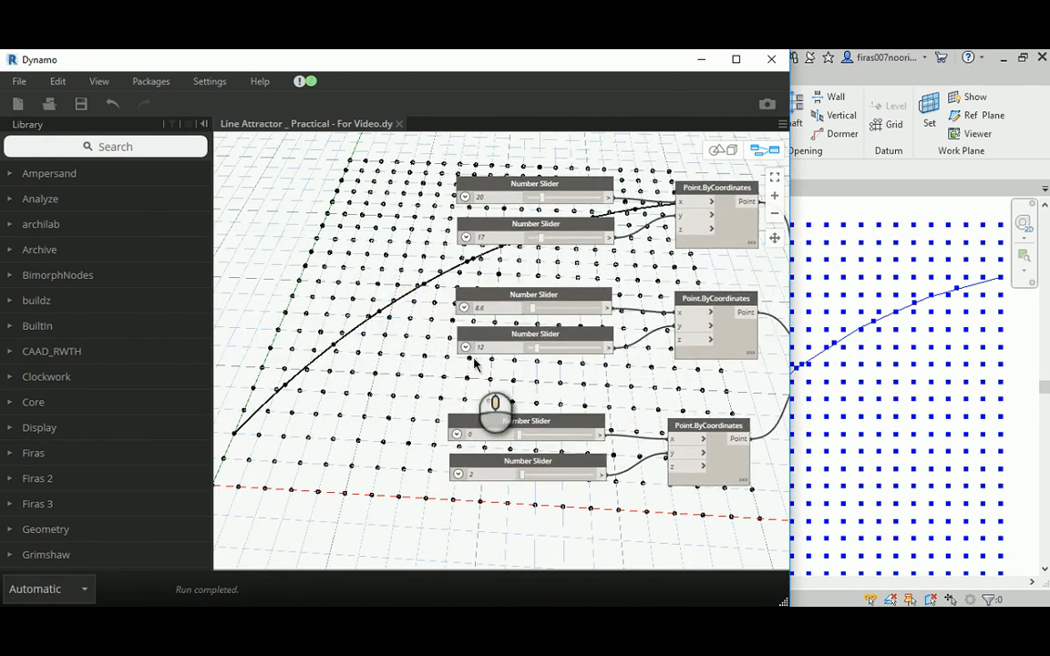
scroll(450, 322, "up", 3)
scroll(450, 322, "up", 2)
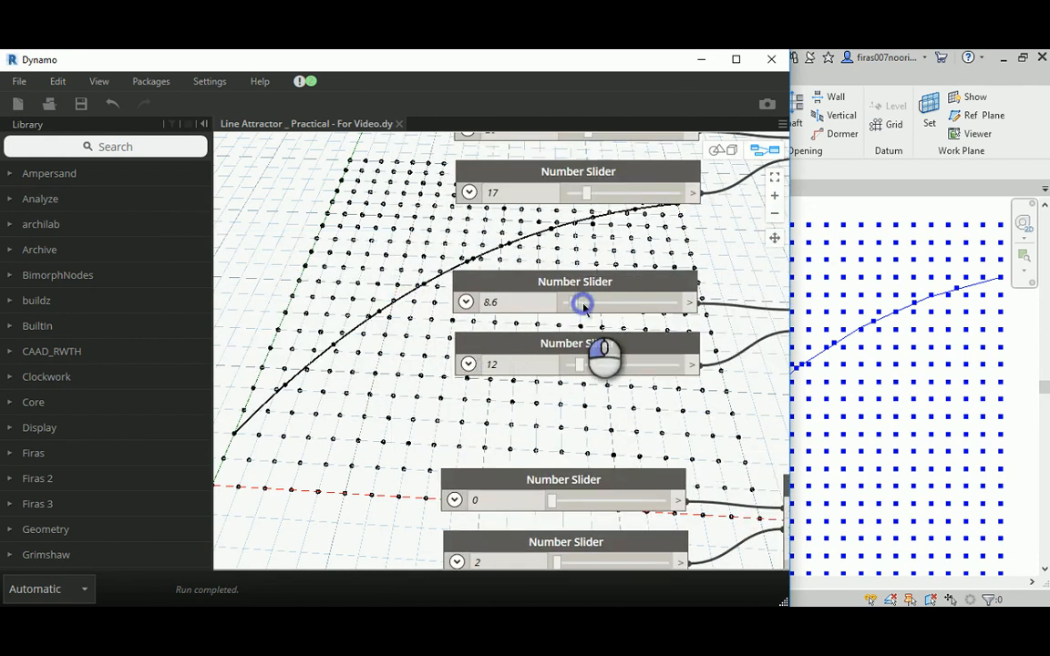
left_click_drag(583, 305, 587, 310)
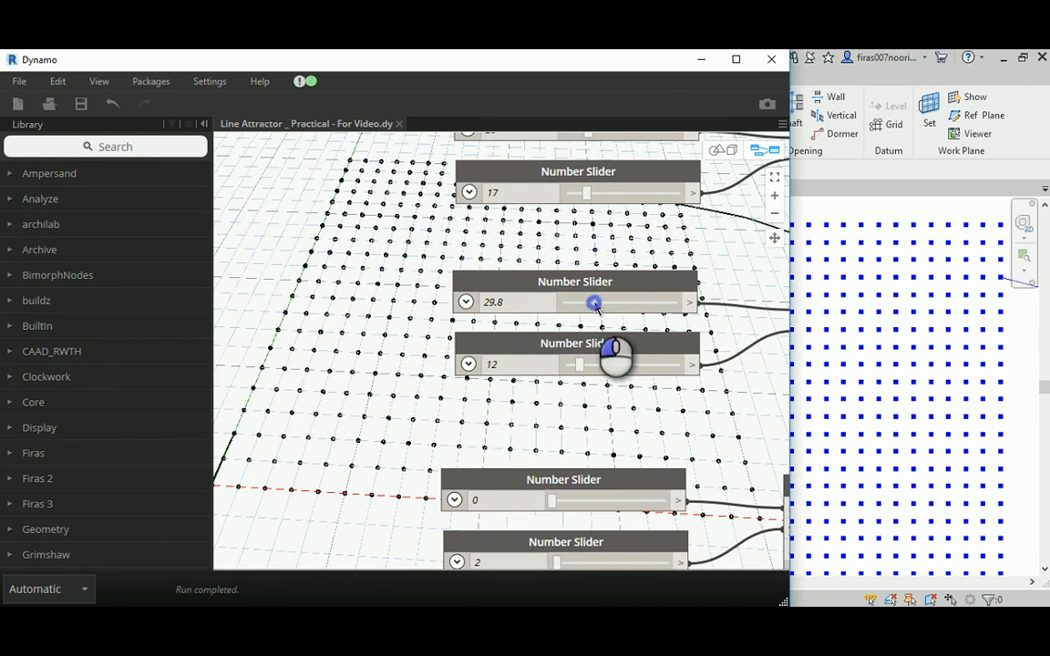
left_click_drag(586, 308, 571, 308)
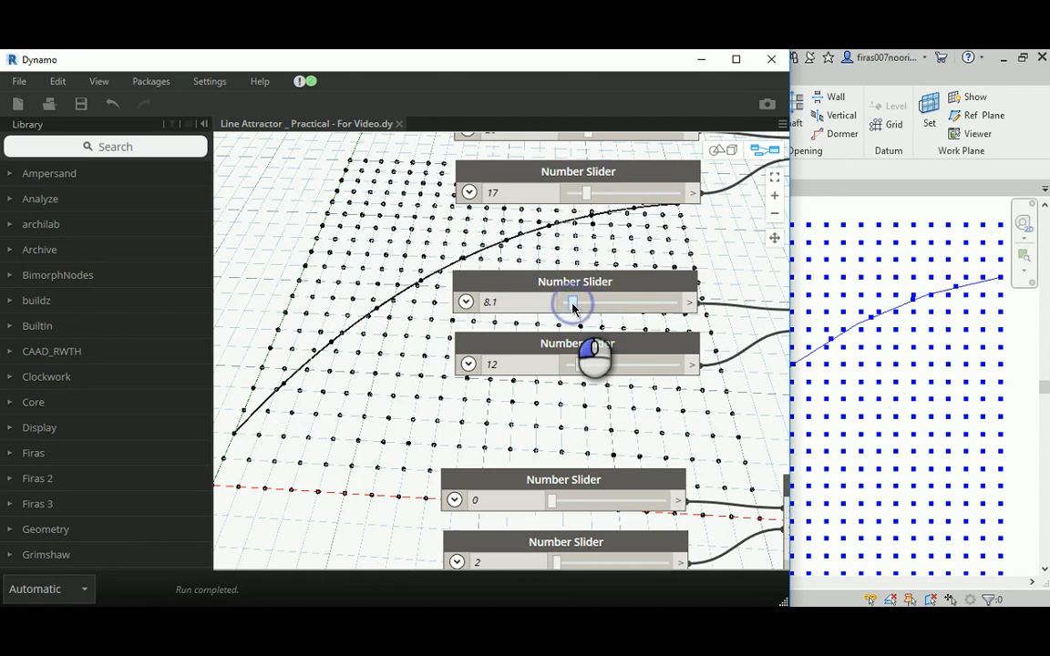
left_click_drag(572, 308, 570, 309)
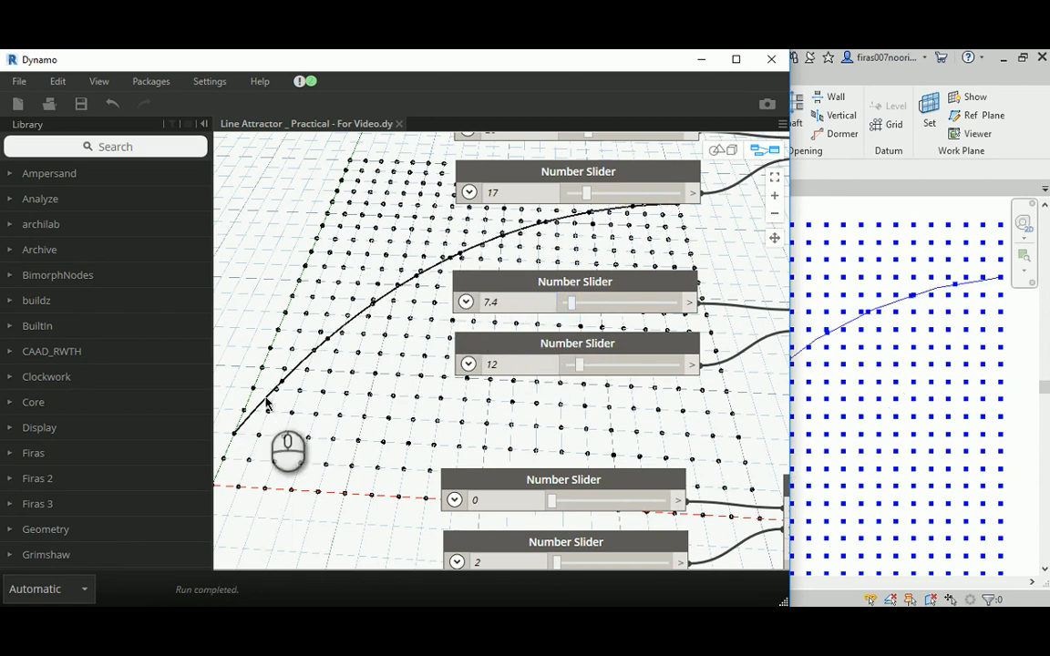
- Set the arc's third point to X 2 and Y 0 using its two number sliders
middle_click_drag(363, 408, 373, 341)
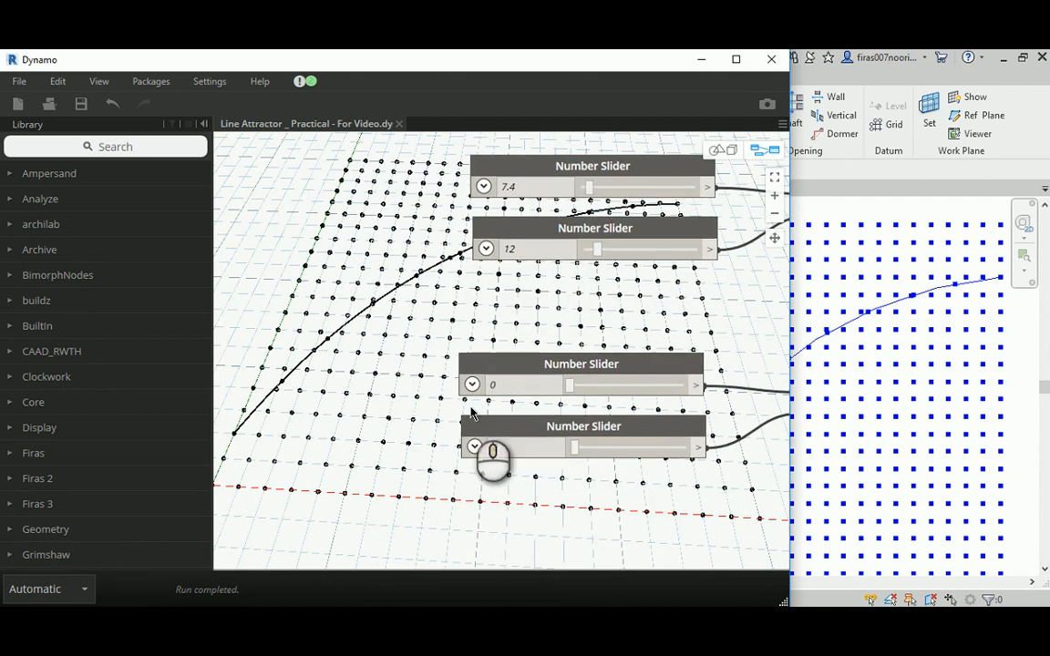
left_click_drag(503, 386, 436, 414)
type("2")
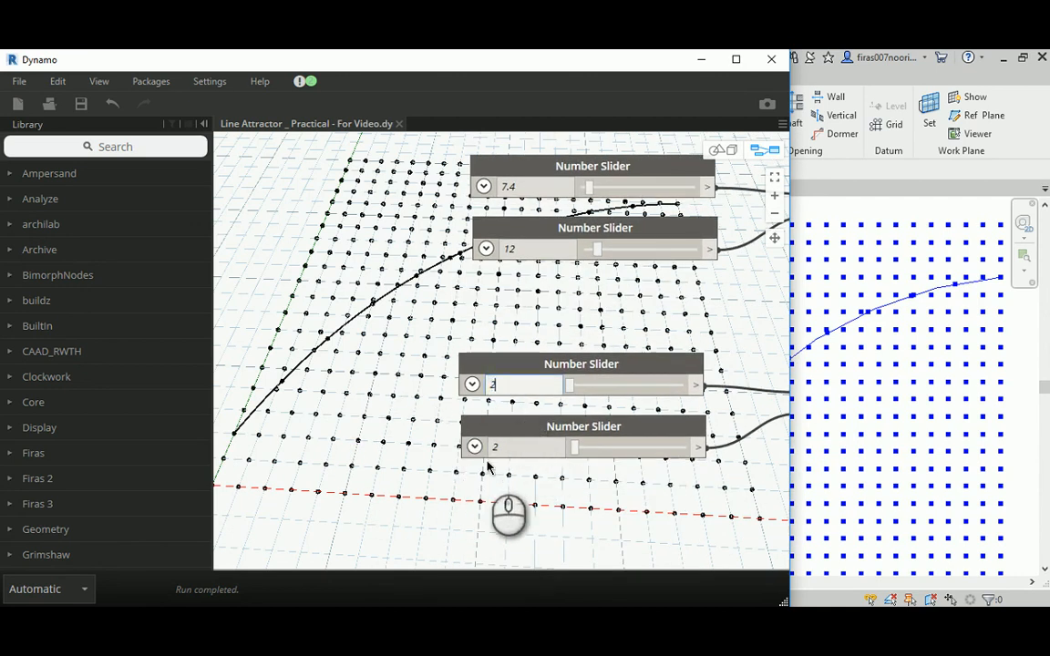
left_click(510, 447)
type("0")
key("Return")
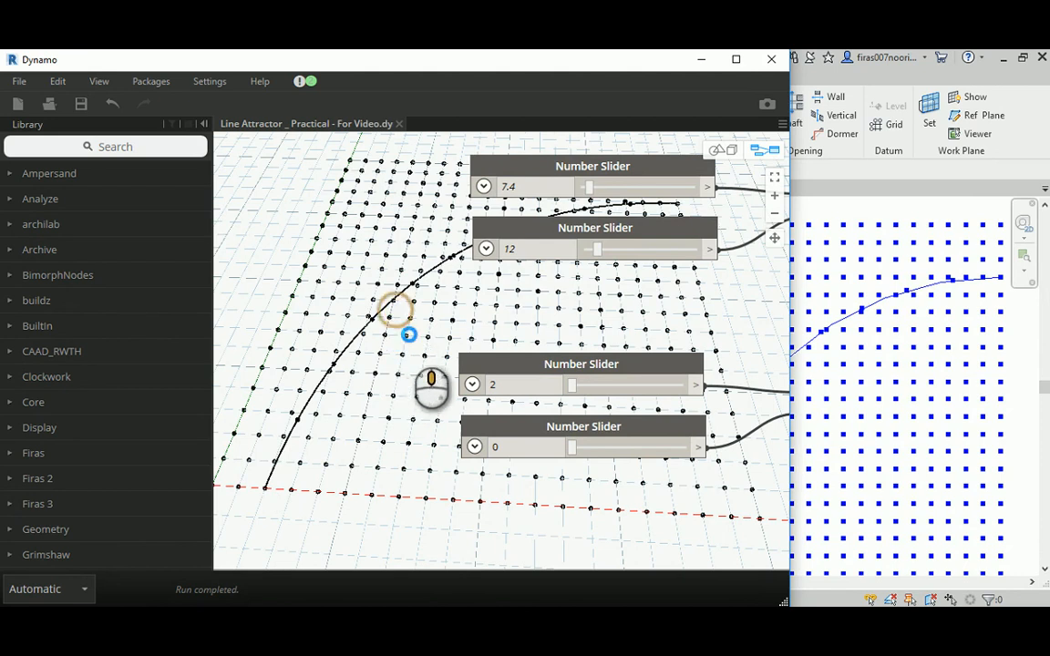
- Switch the graph's run mode from Automatic to Manual
middle_click_drag(562, 233, 605, 243)
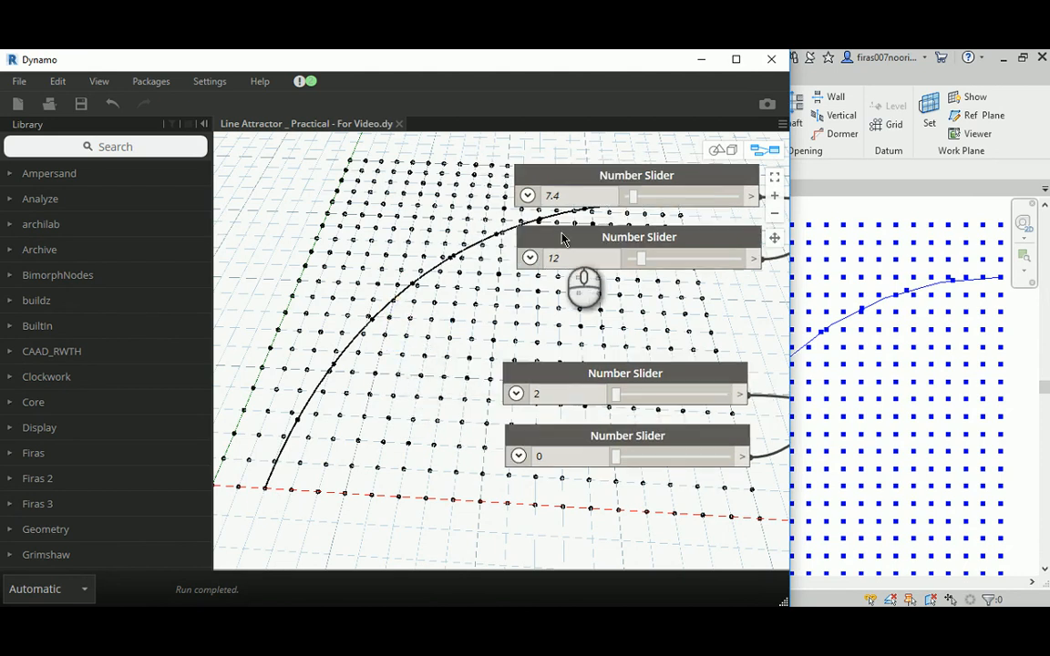
left_click(81, 594)
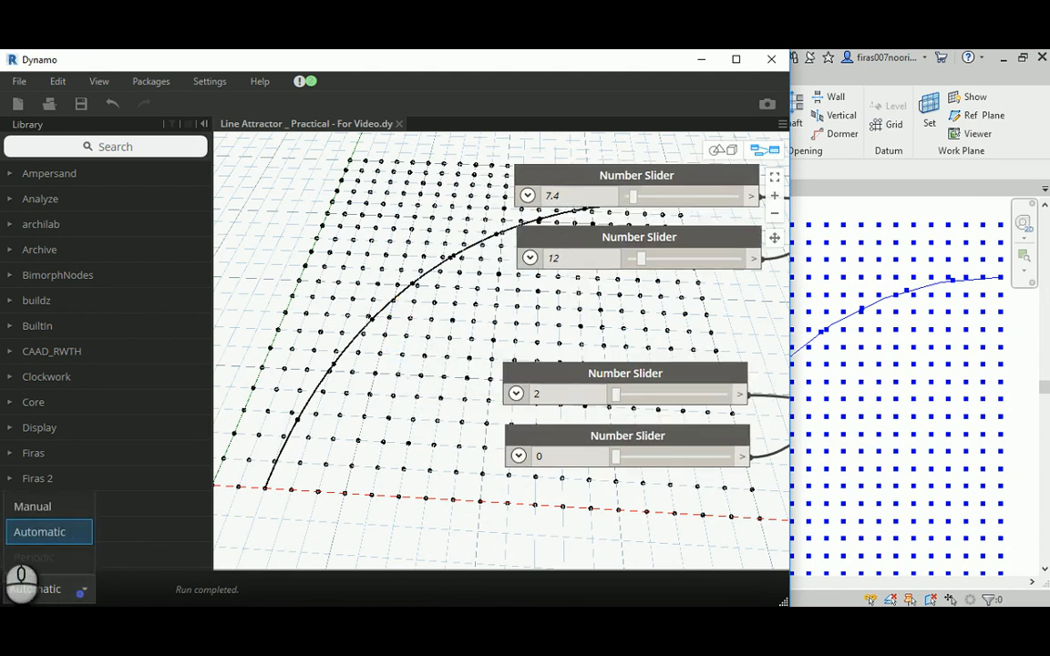
left_click(22, 504)
- Examine the Arc.ByThreePoints and Curve.PointAtParameter nodes and the 0..1..0.1 code block that divides the arc
middle_click_drag(472, 307, 195, 342)
scroll(197, 343, "down", 3)
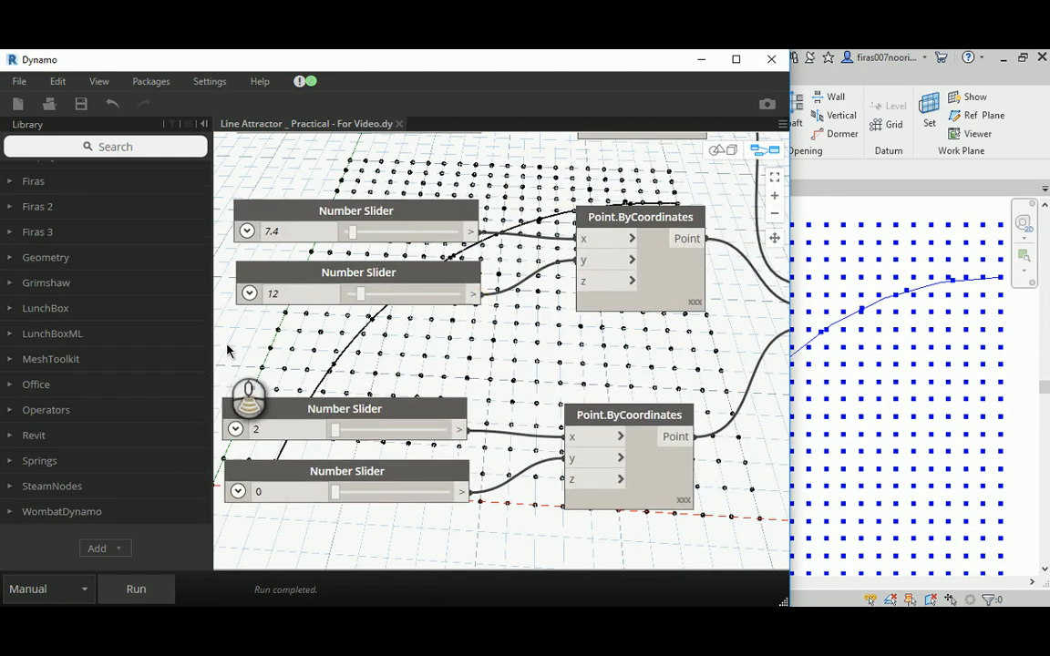
scroll(226, 347, "down", 3)
left_click(566, 303)
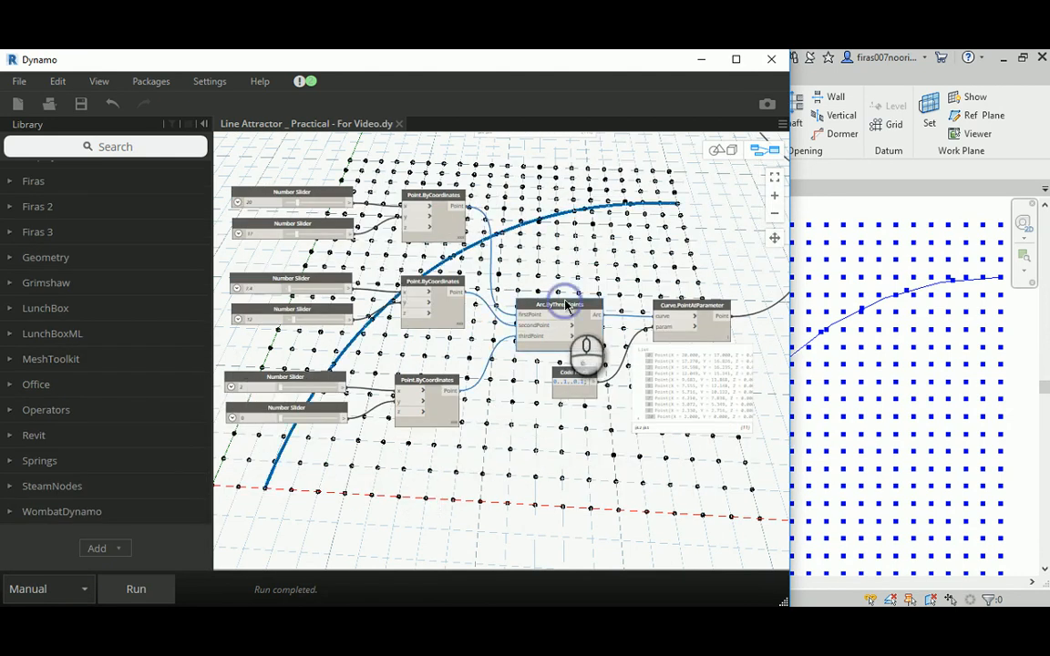
left_click(712, 265)
left_click(705, 302)
scroll(706, 296, "up", 5)
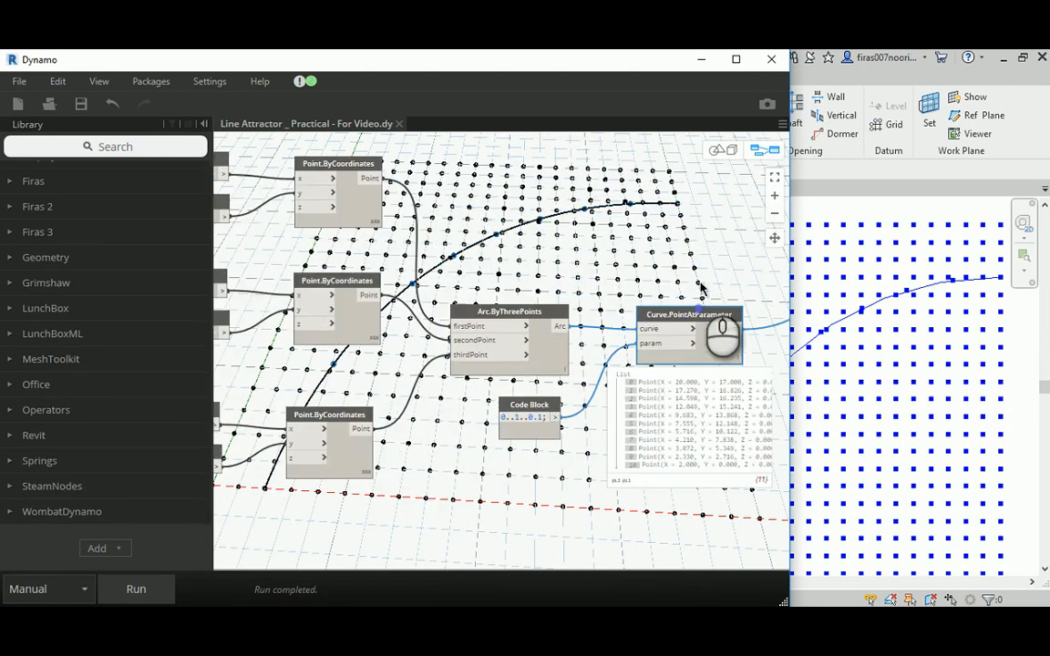
middle_click_drag(714, 286, 588, 315)
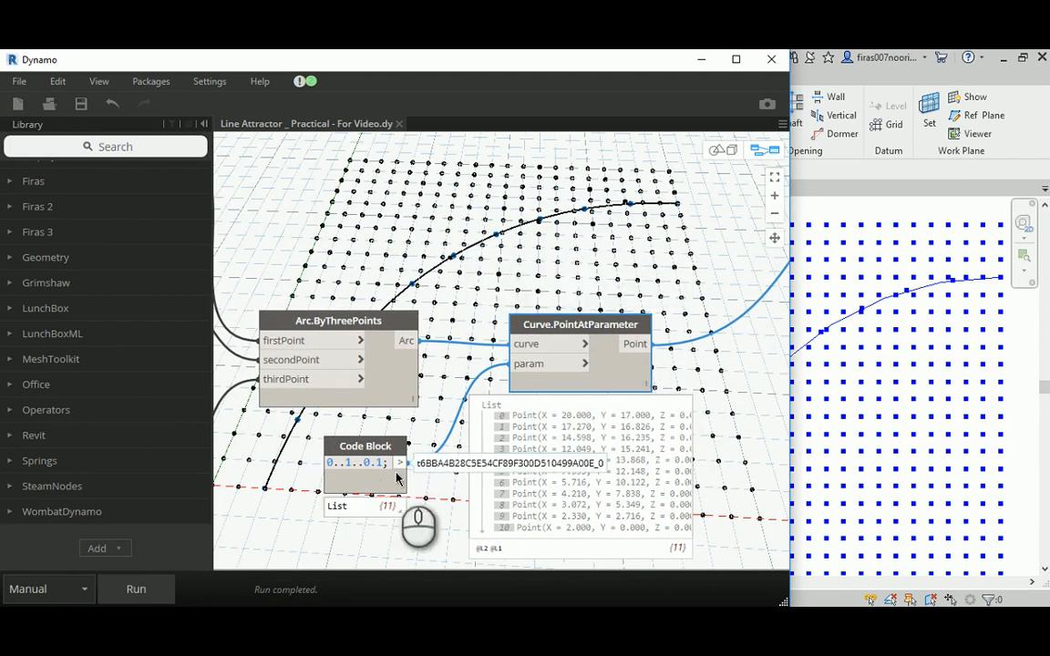
mouse_move(390, 516)
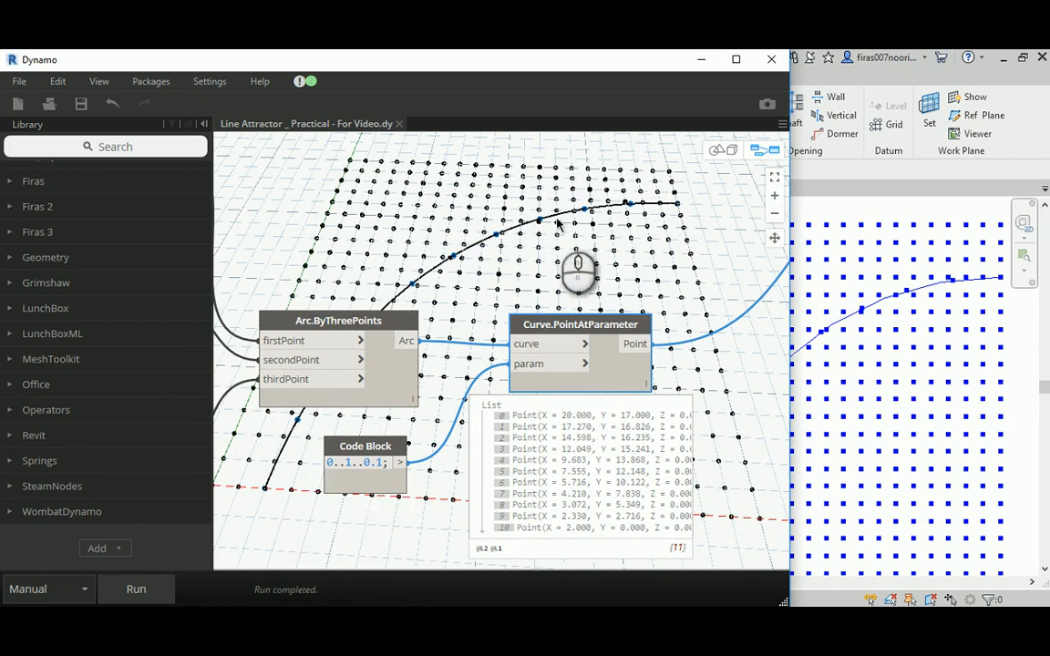
- Examine the Geometry.DistanceTo, List.Transpose and List.MinimumItem nodes and their output lists
middle_click_drag(715, 264, 306, 370)
scroll(426, 398, "down", 3)
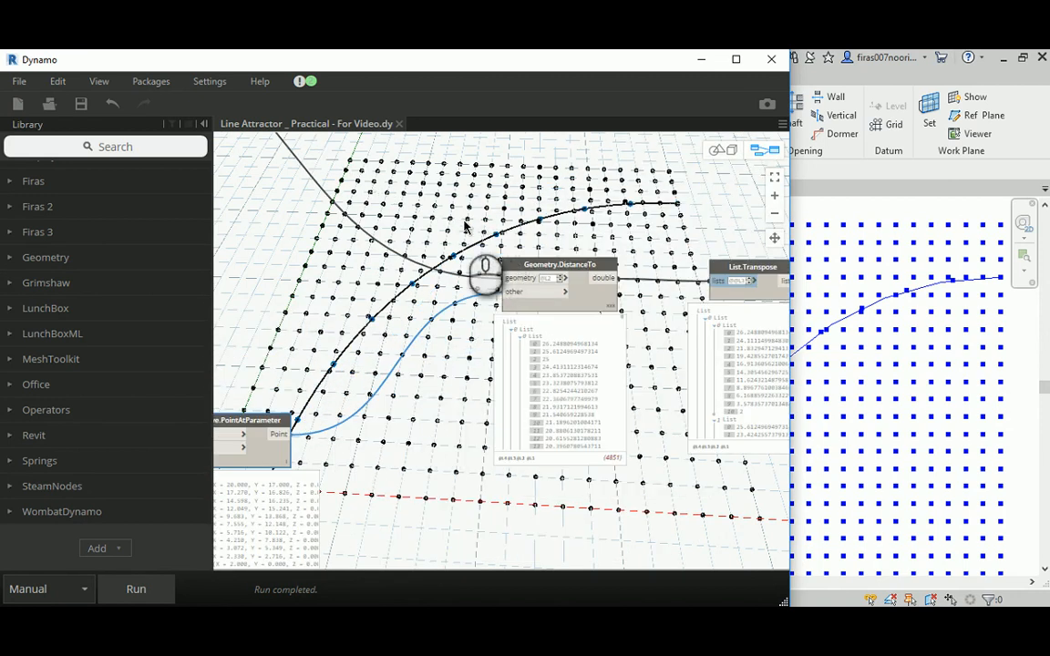
middle_click_drag(465, 227, 455, 241)
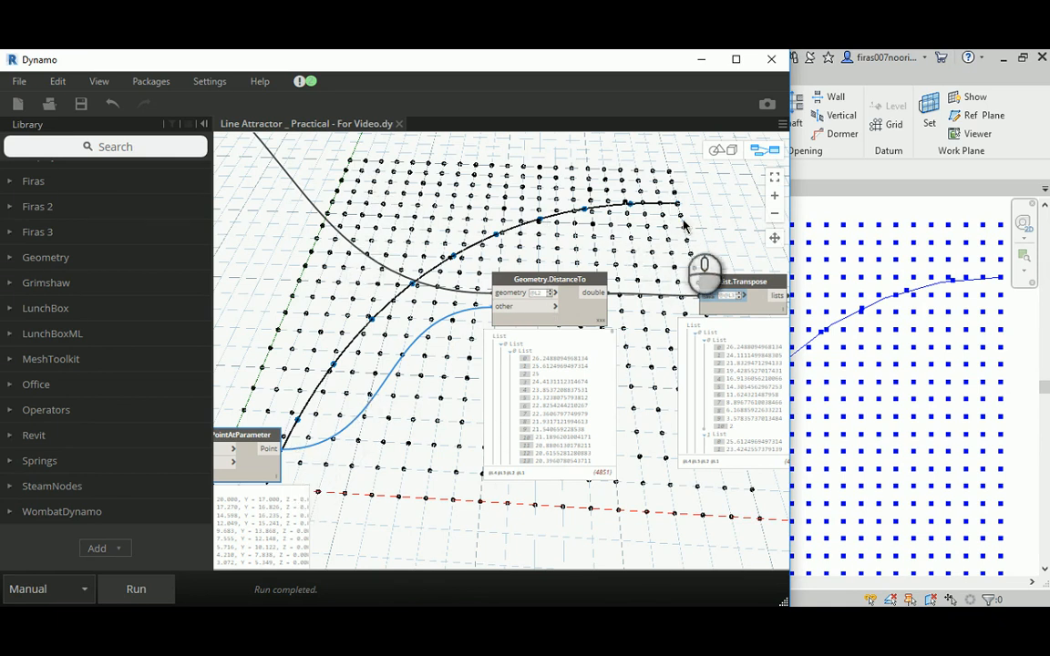
middle_click_drag(692, 232, 632, 228)
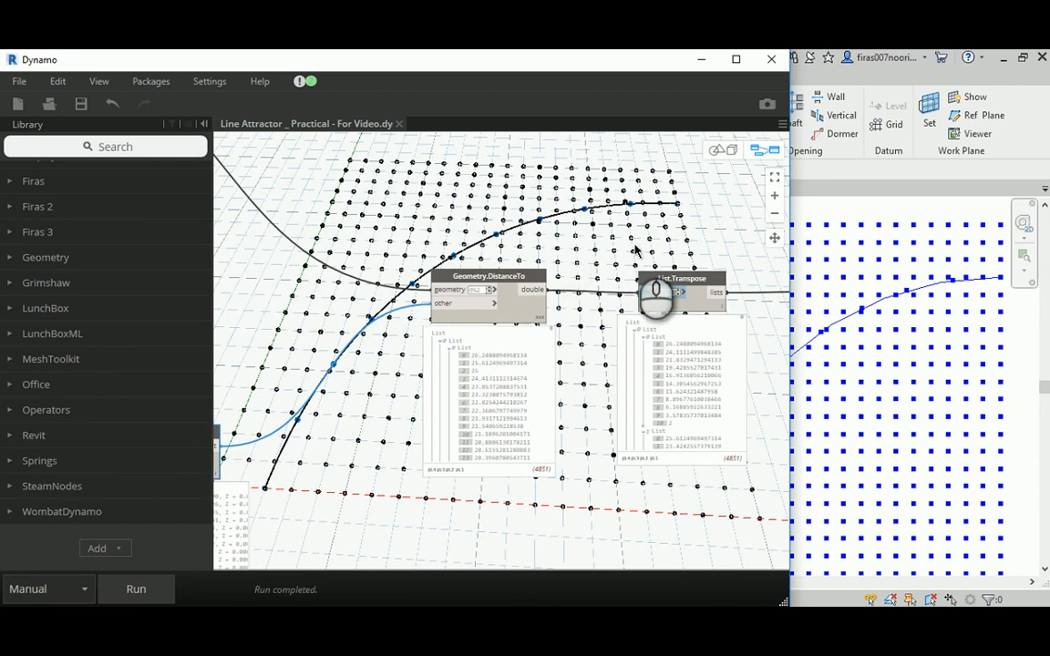
middle_click_drag(675, 296, 429, 307)
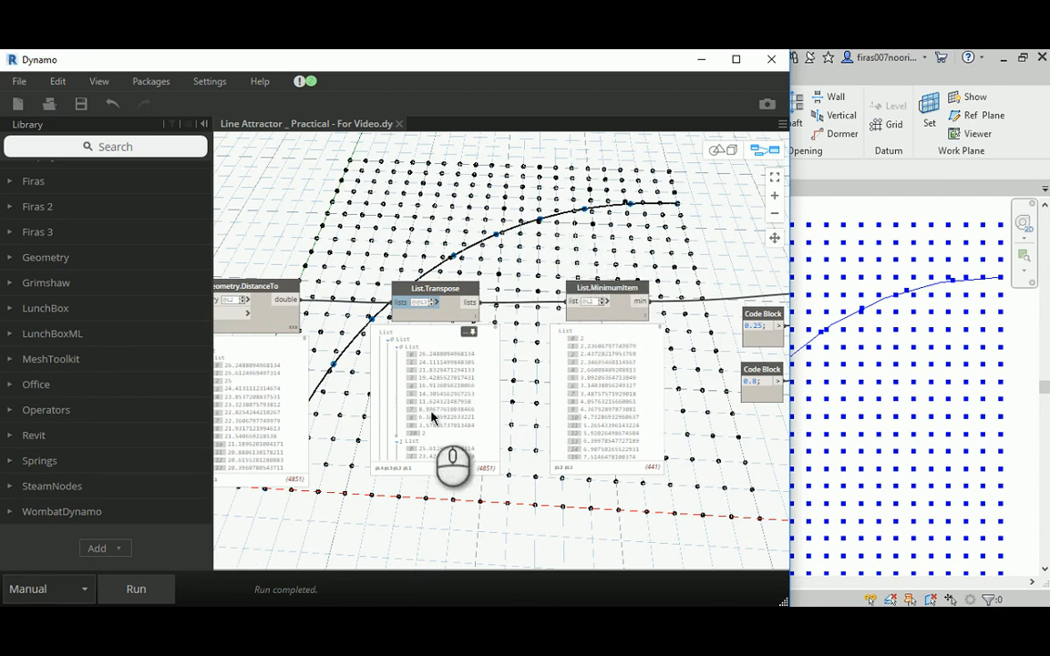
middle_click_drag(694, 284, 410, 270)
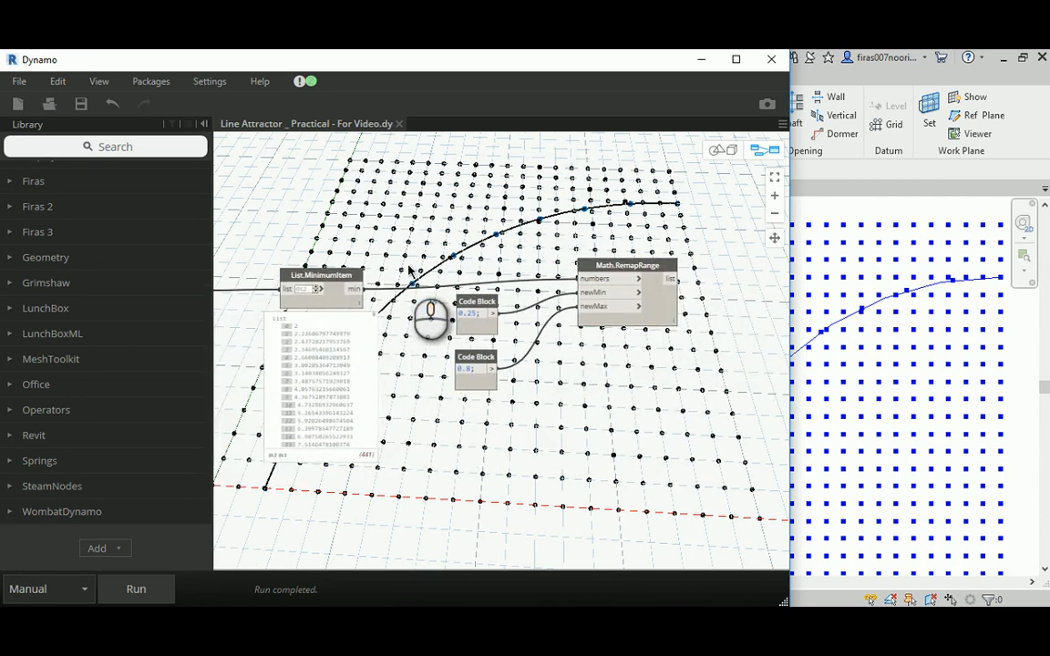
scroll(328, 305, "up", 1)
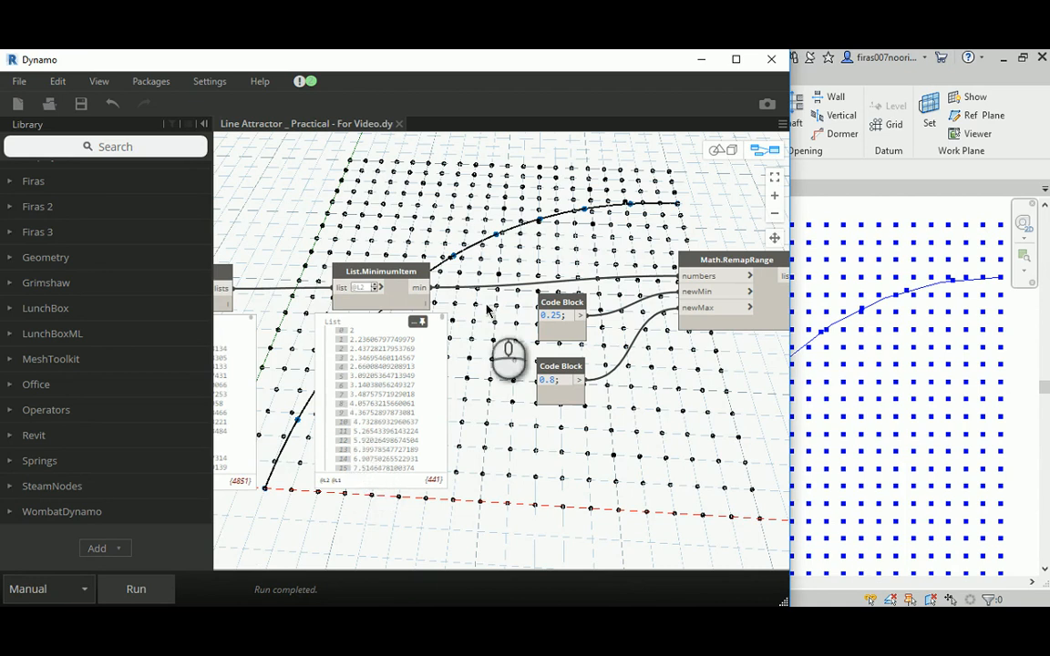
- Review the 0.25 and 0.8 code blocks feeding Math.RemapRange and move the 0.8 block slightly farther from the other
middle_click_drag(613, 244, 483, 260)
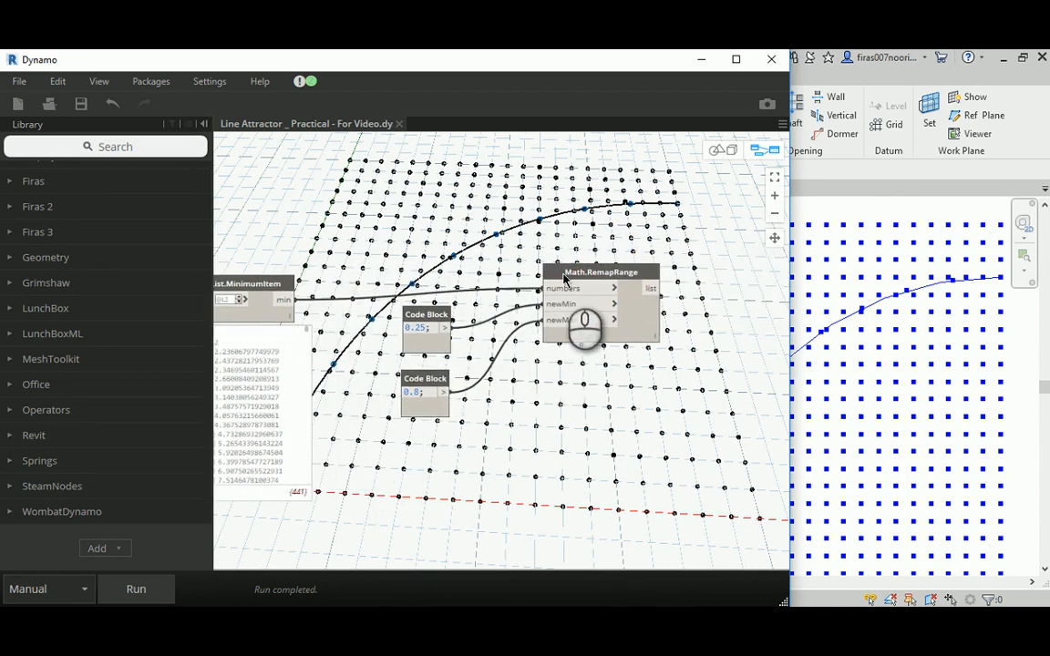
left_click(440, 319)
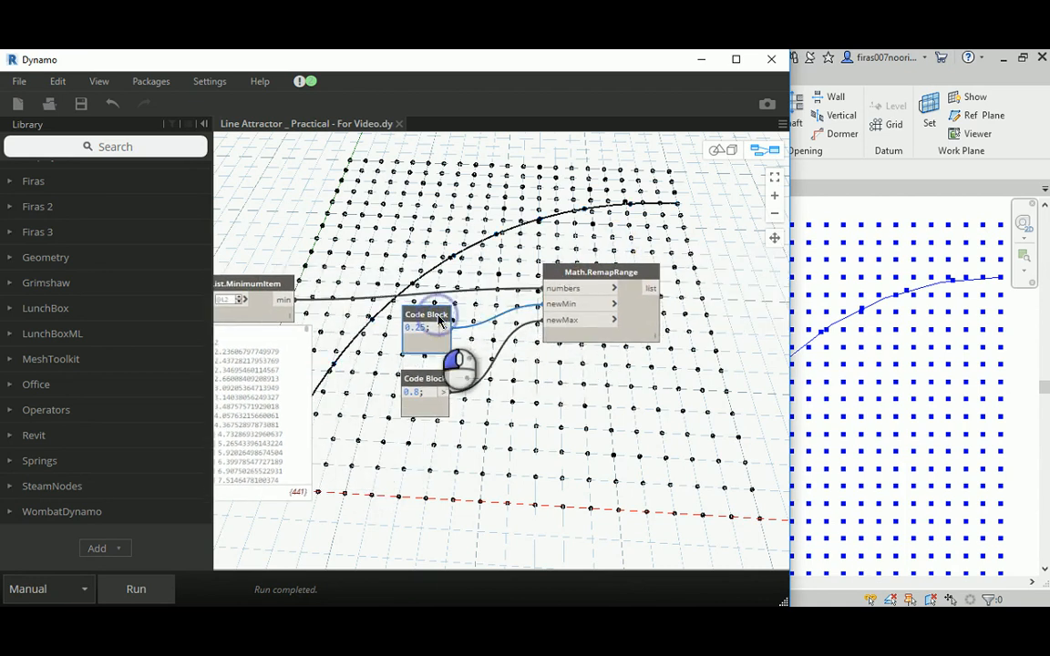
left_click(412, 392)
left_click(521, 423)
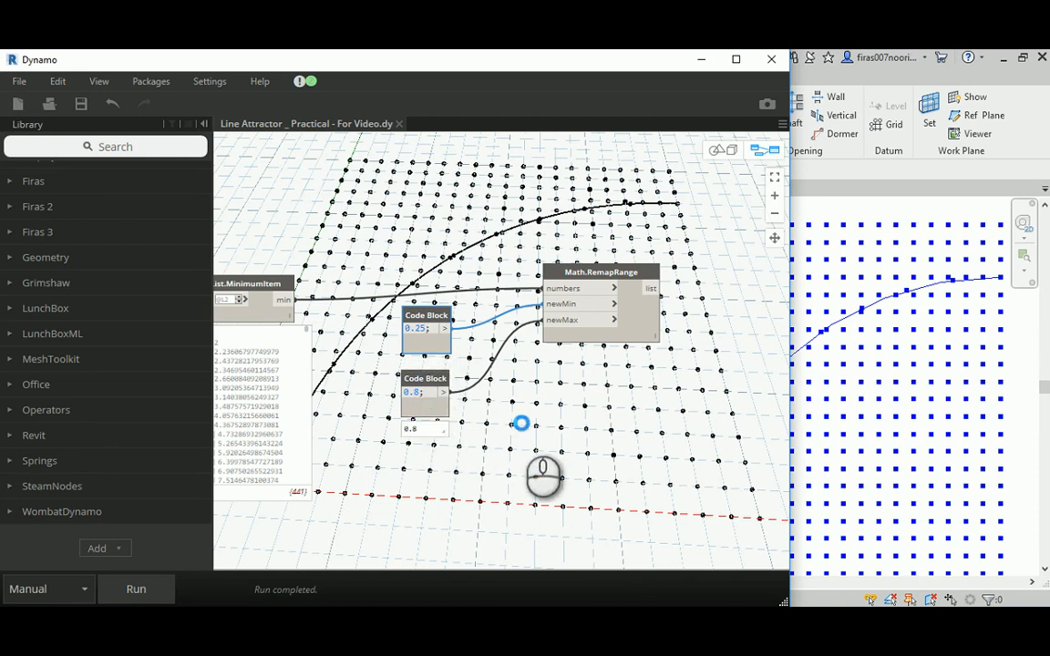
mouse_move(423, 412)
left_mouse_down()
mouse_move(427, 436)
mouse_move(432, 404)
left_mouse_up()
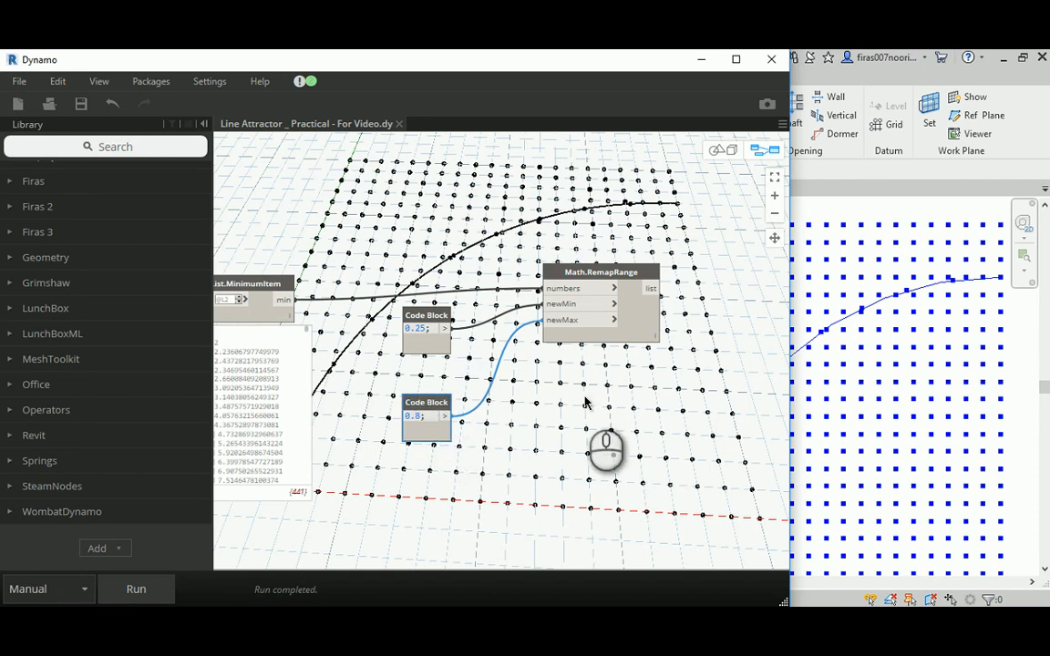
- Look over the whole graph from the point grid and arc to the Math.RemapRange node at its end
scroll(506, 274, "down", 3)
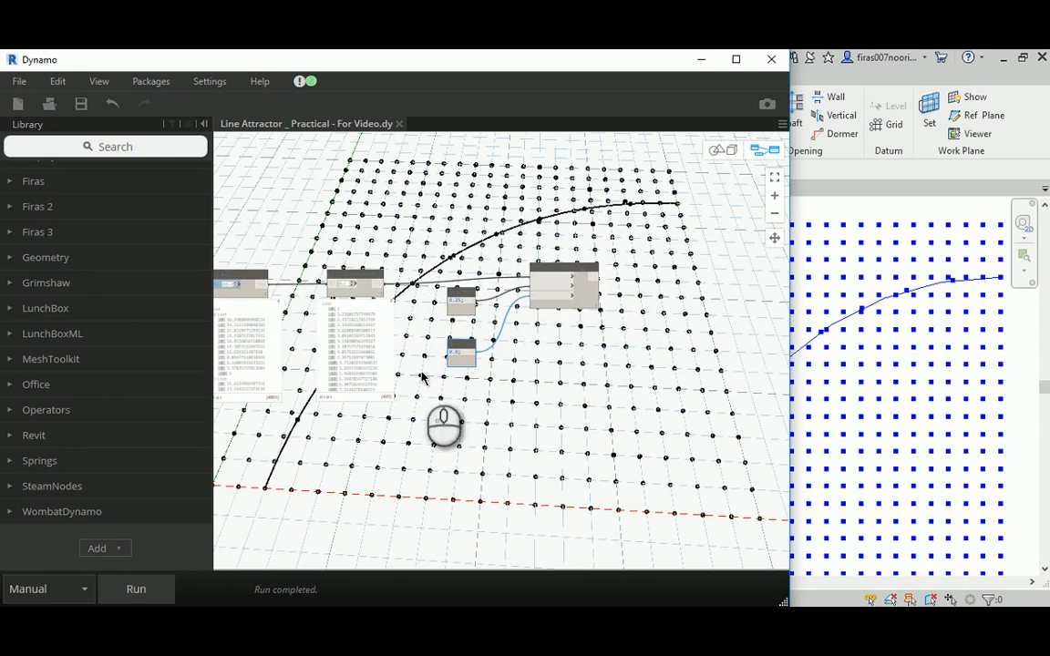
scroll(451, 344, "down", 2)
middle_click_drag(427, 246, 525, 342)
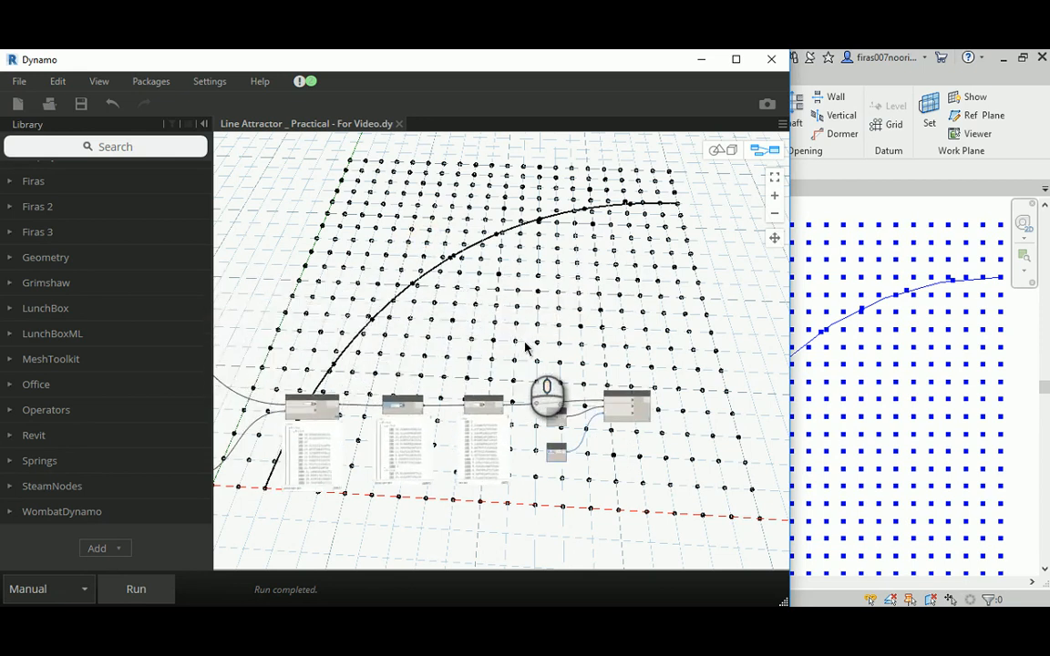
scroll(525, 343, "down", 2)
middle_click_drag(427, 323, 252, 244)
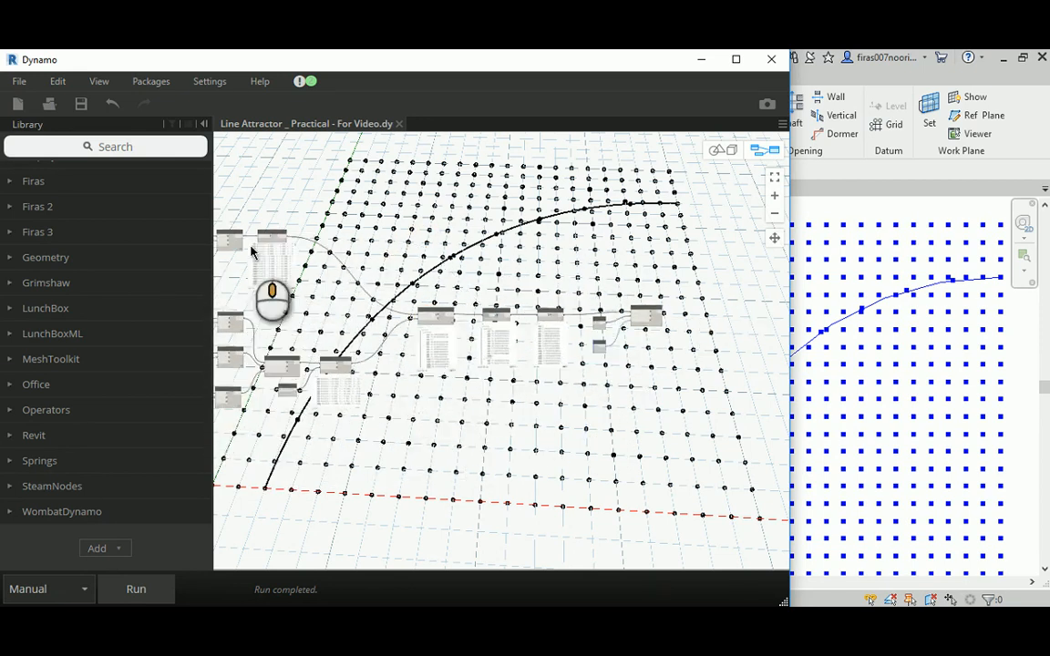
scroll(489, 257, "up", 4)
scroll(450, 302, "up", 1)
scroll(450, 307, "up", 1)
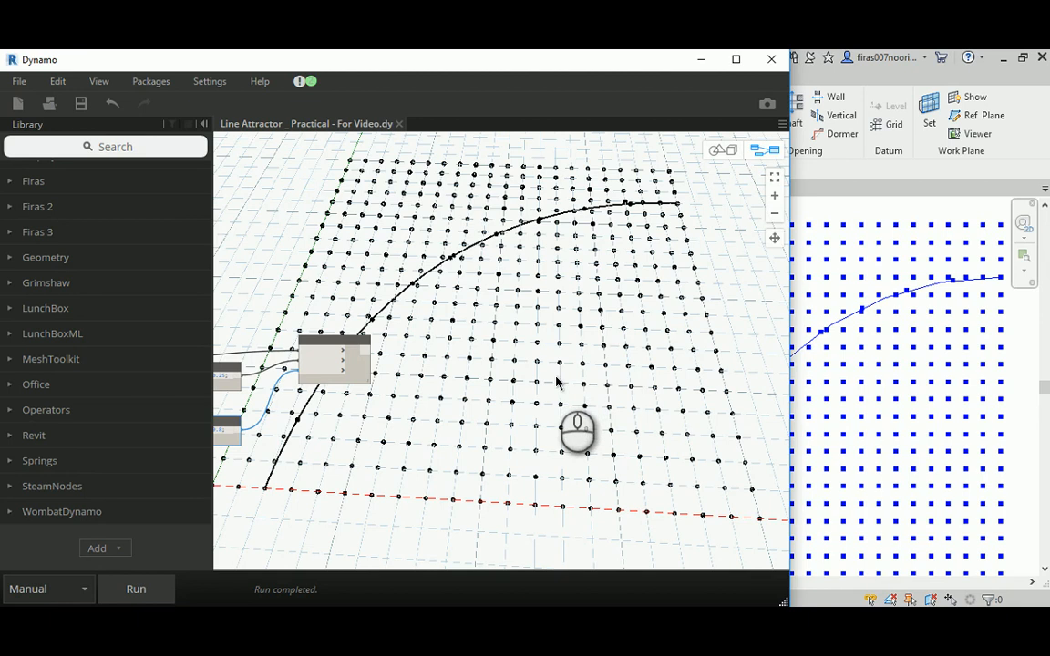
scroll(566, 372, "up", 5)
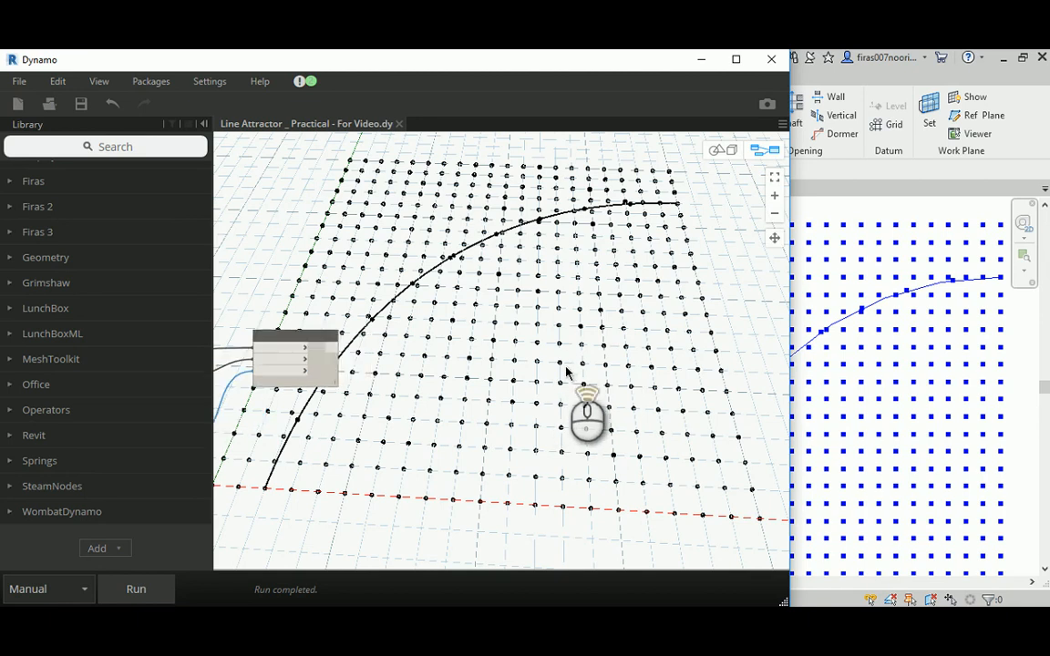
scroll(565, 371, "down", 5)
scroll(366, 331, "up", 5)
scroll(514, 354, "up", 3)
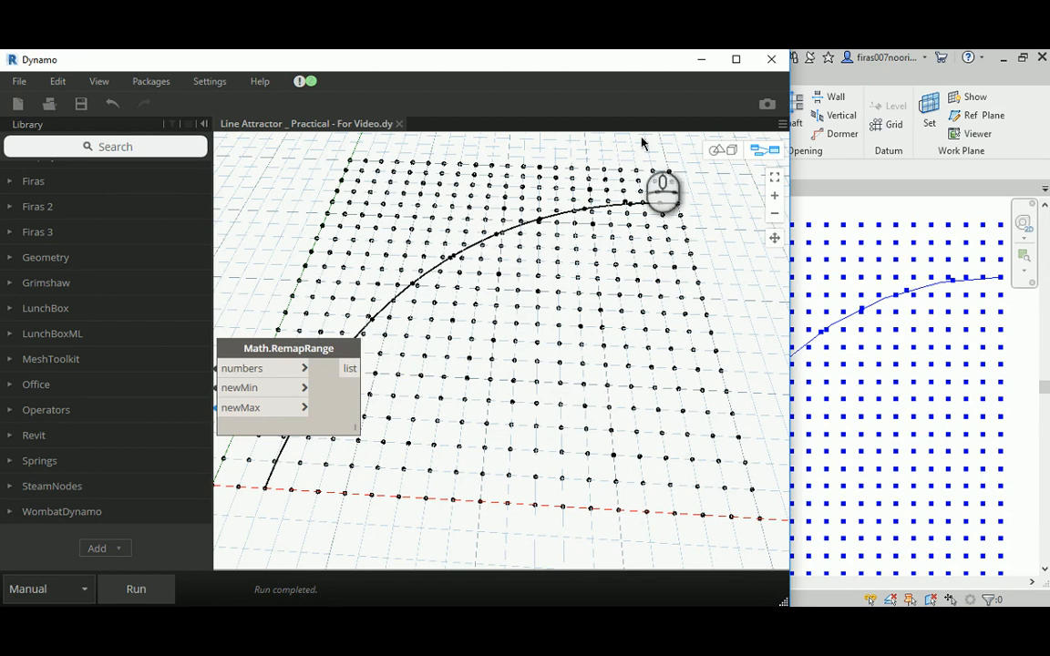
- Switch to File Explorer, open the Single point GM _ AC - Hollow family from the For Video folder, and bring Revit to the front
left_click(699, 61)
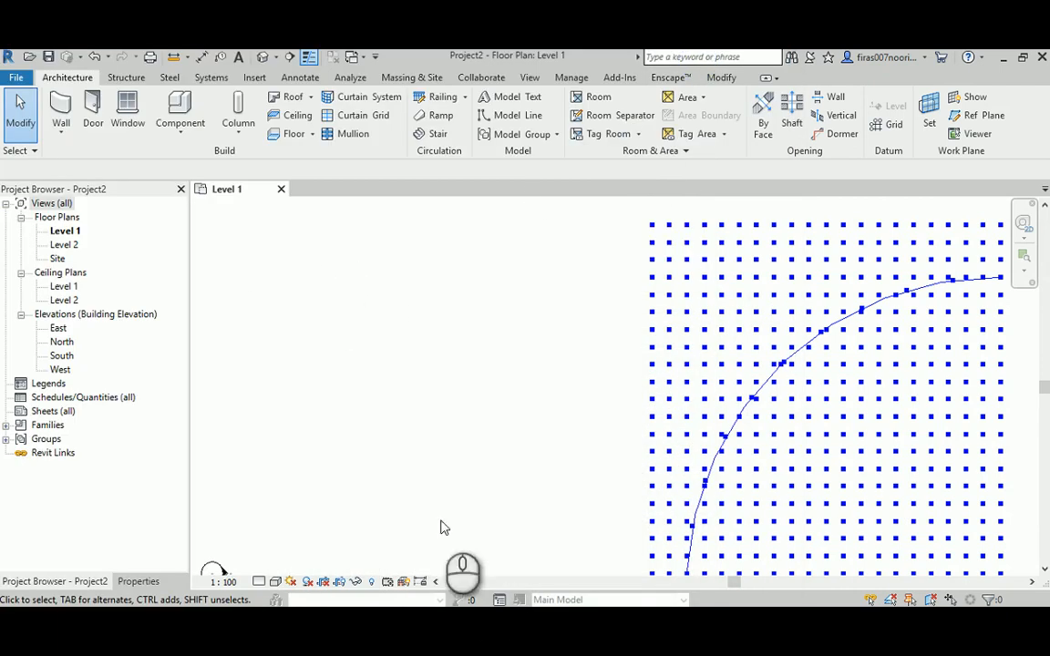
mouse_move(516, 621)
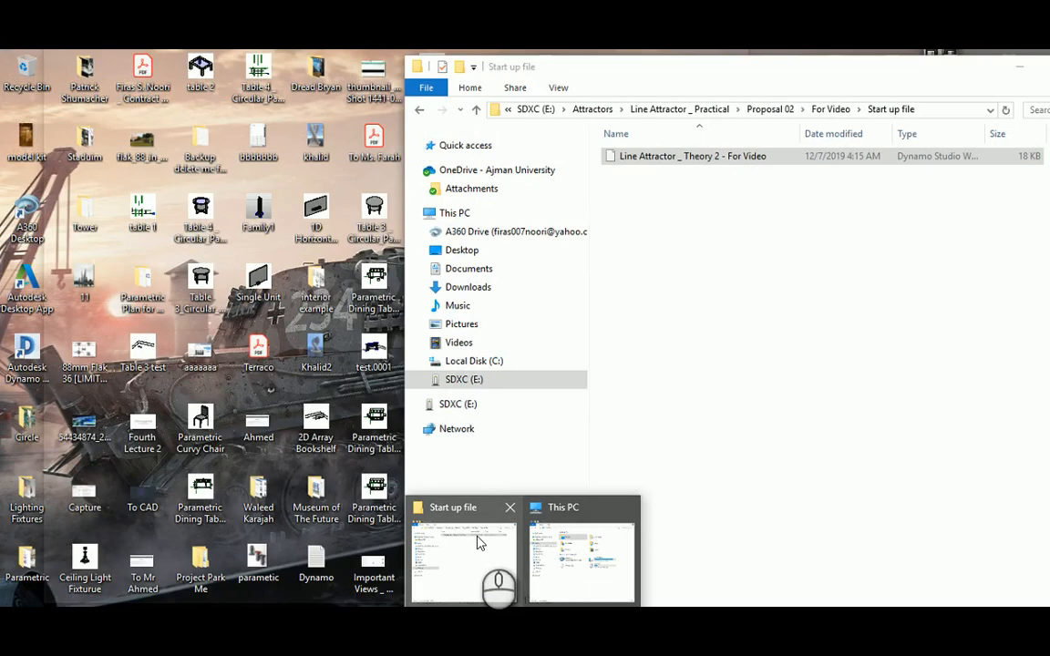
left_click(477, 536)
left_click(420, 109)
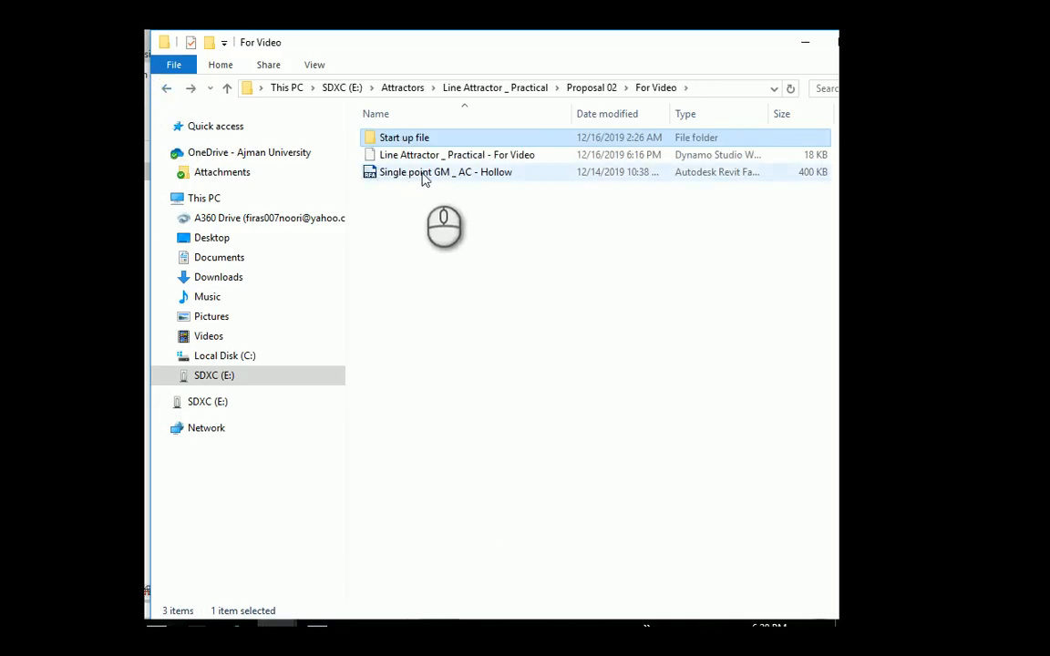
double_click(481, 174)
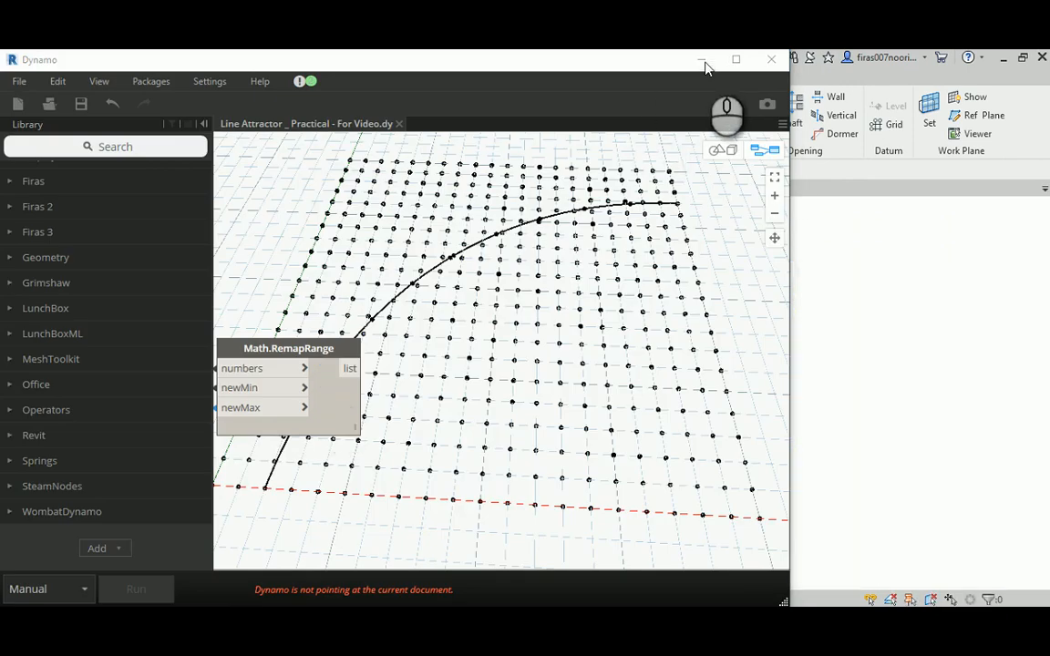
left_click(701, 59)
- Show the hollow family's 3D view in Wireframe and select the adaptive point at its centre
scroll(627, 425, "up", 8)
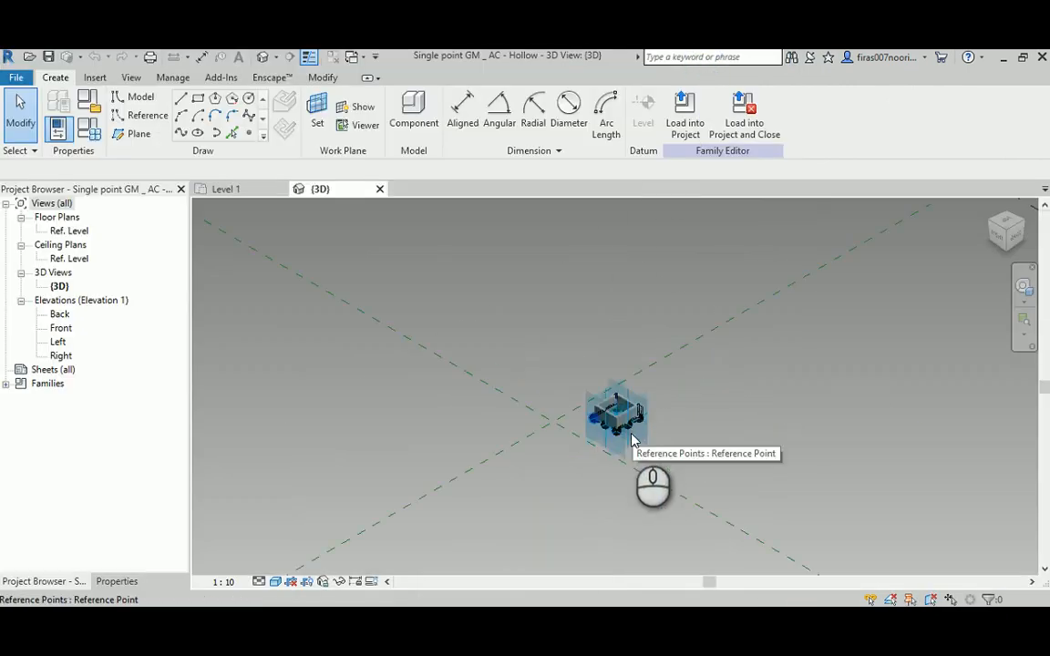
scroll(591, 378, "up", 5)
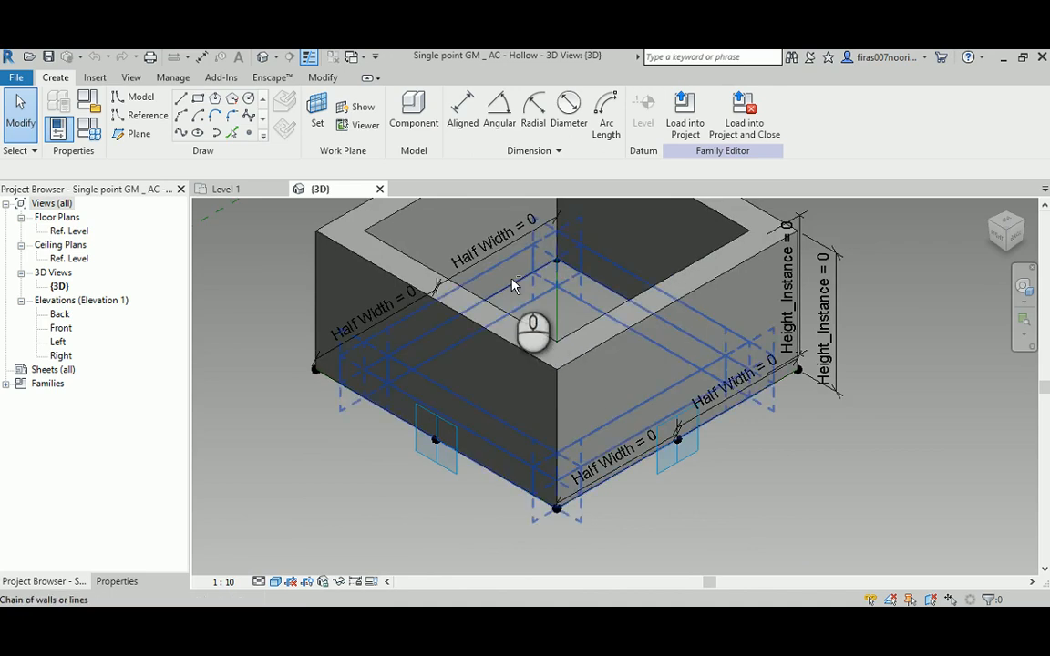
middle_click_drag(515, 292, 506, 428)
scroll(512, 297, "down", 4)
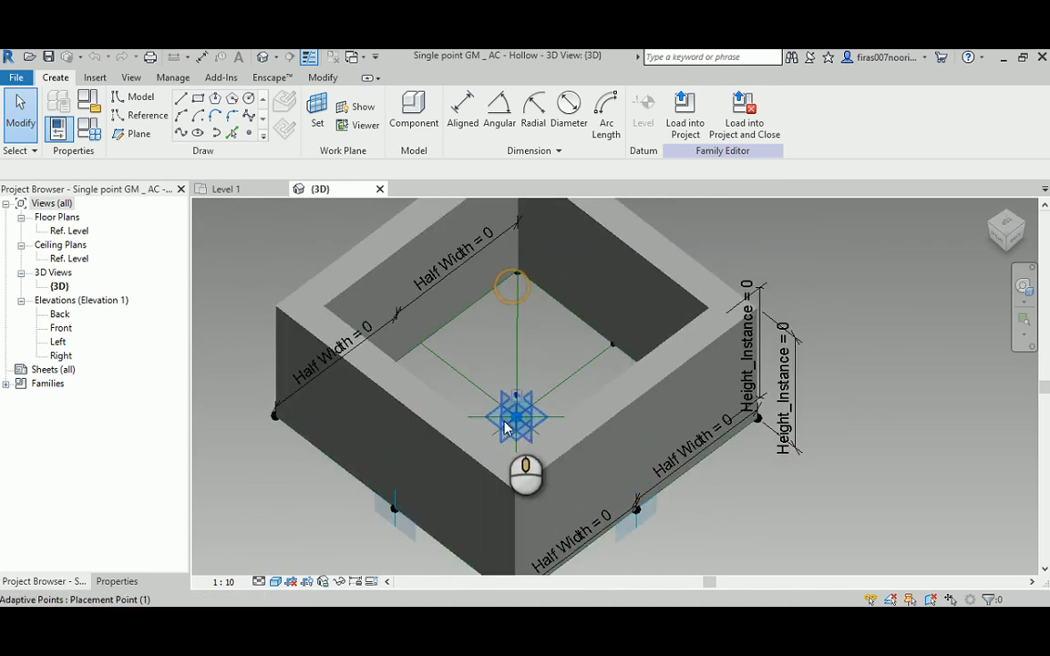
left_click(275, 581)
left_click(305, 488)
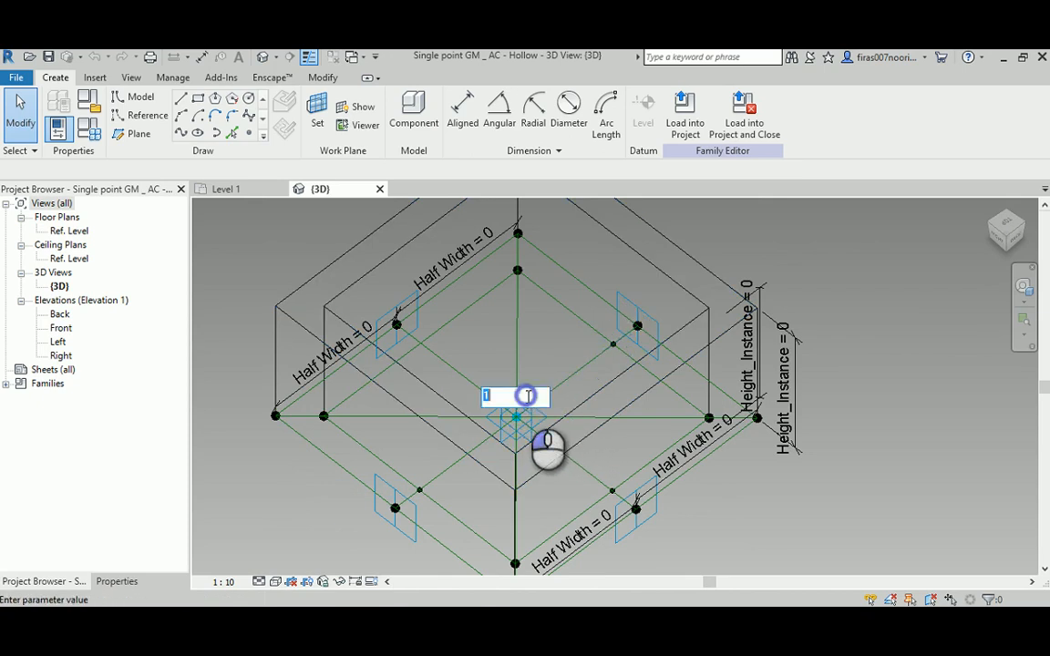
left_click(518, 431)
left_click(518, 433)
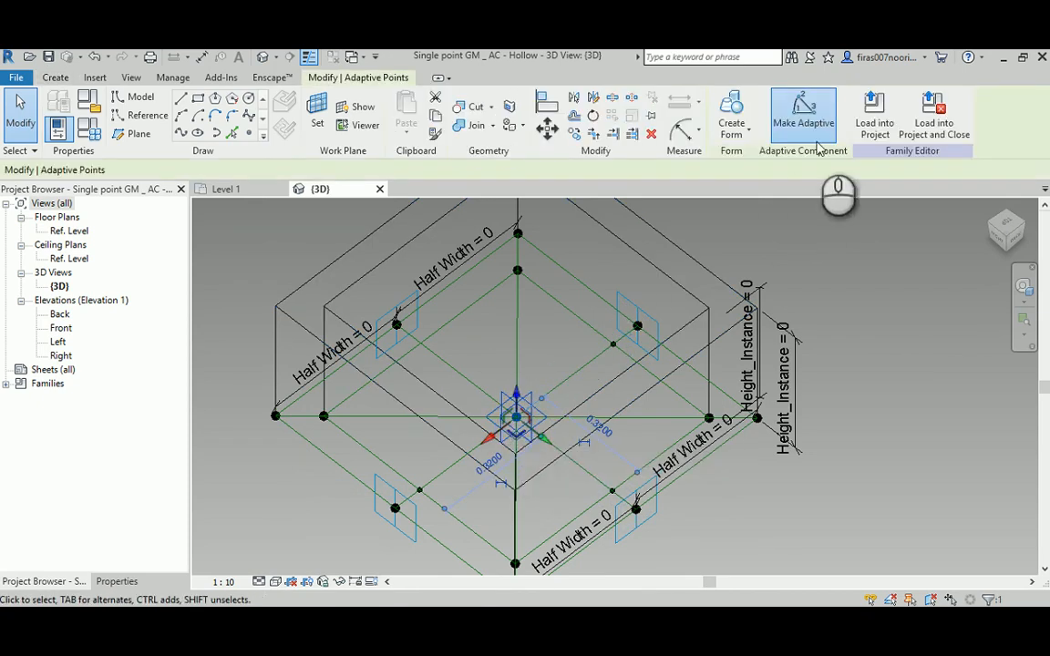
- Deselect the central adaptive point and show the hollow family in Hidden Line style
middle_click_drag(581, 398, 555, 389, "shift")
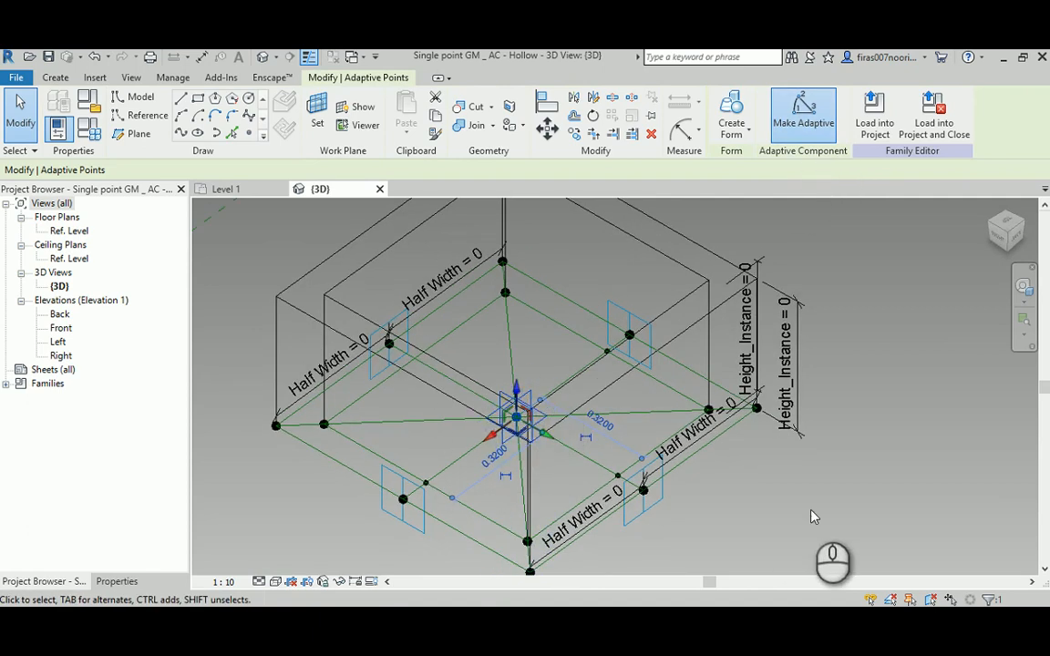
left_click(745, 465)
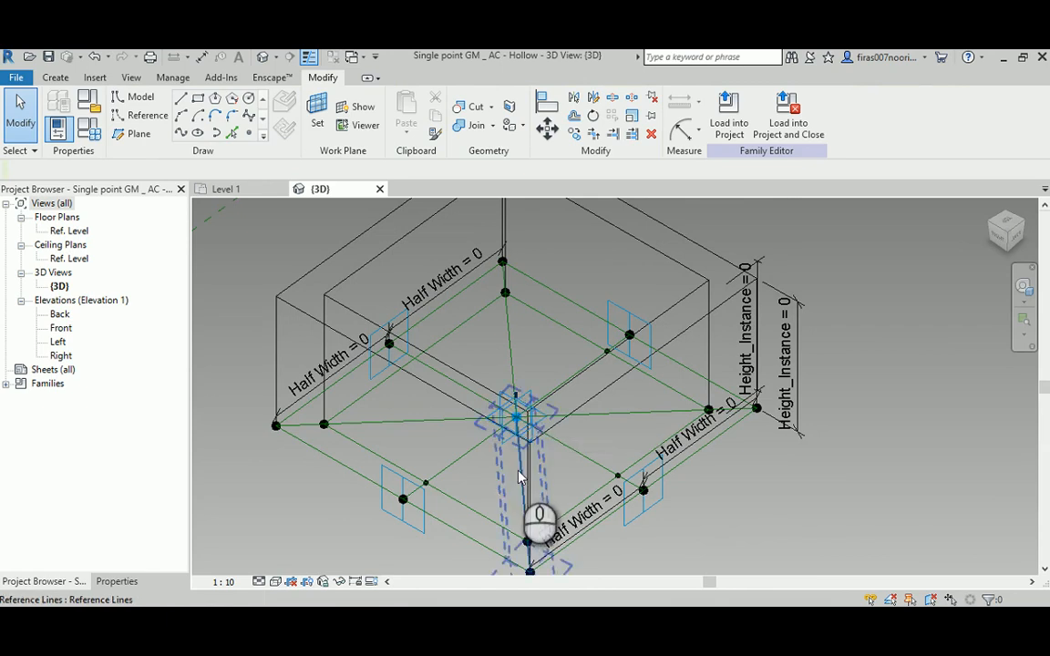
left_click(271, 583)
left_click(326, 504)
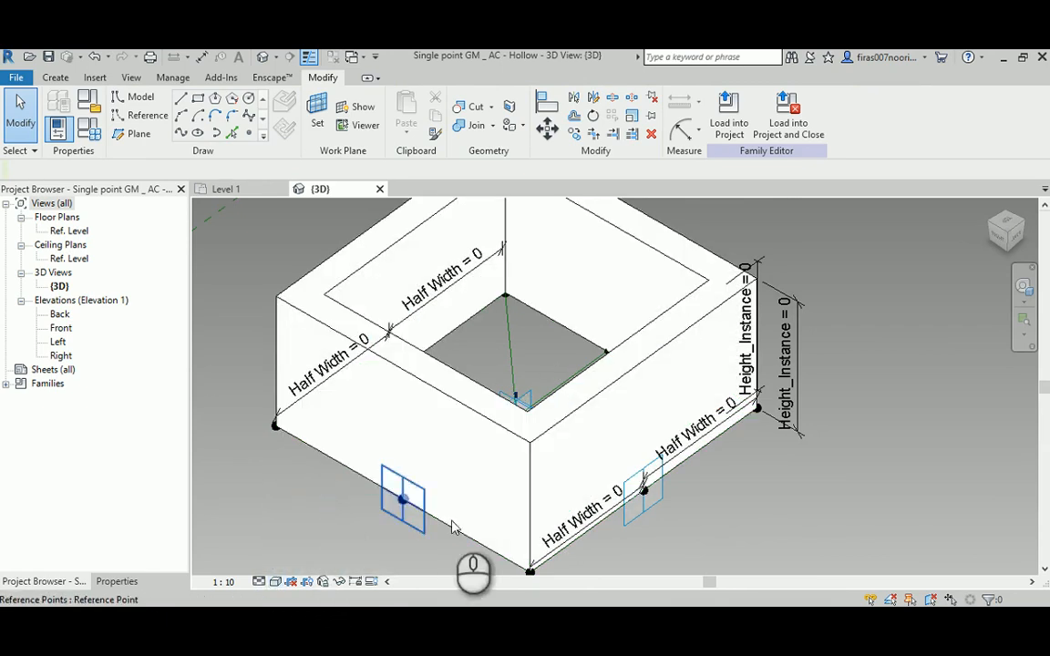
mouse_move(560, 636)
left_click(640, 556)
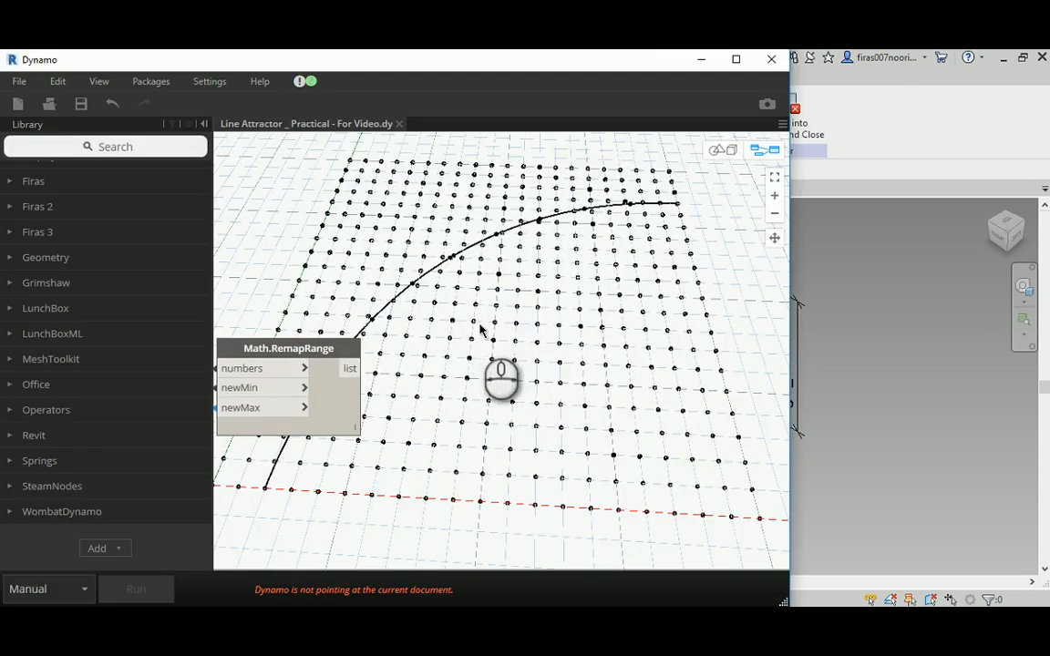
left_click(701, 59)
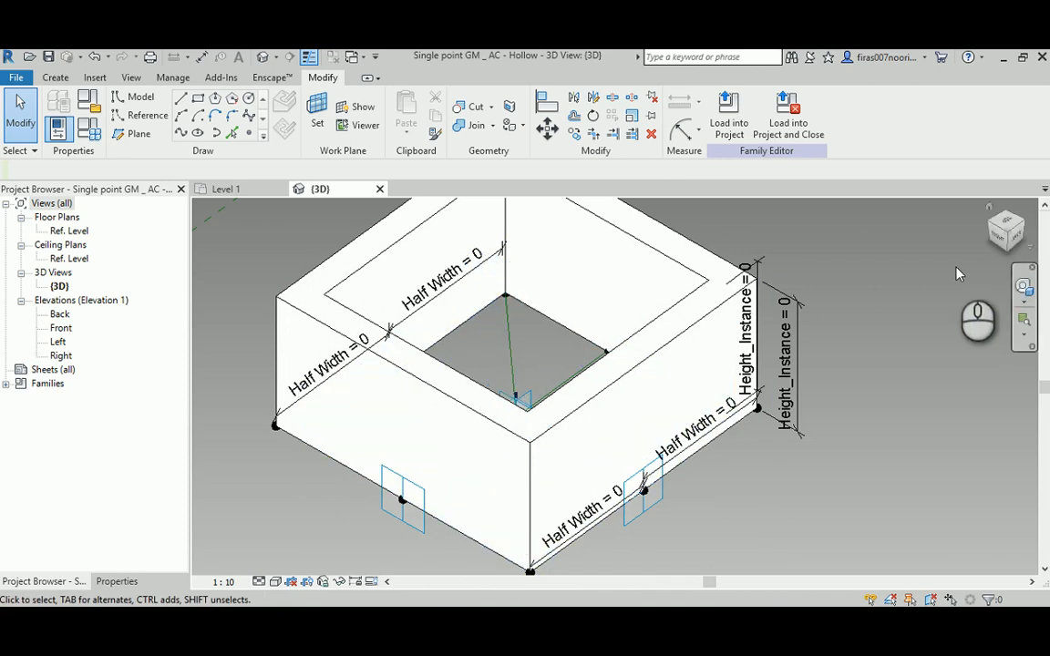
- Load the hollow family into Project2 and cancel the placement without placing an instance
left_click(729, 109)
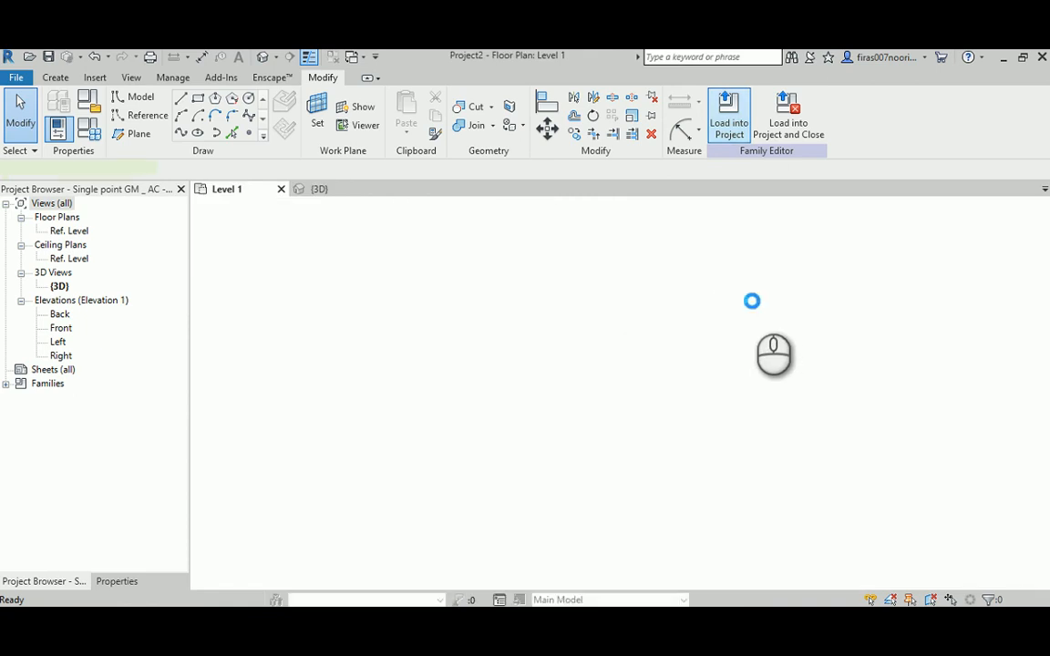
scroll(696, 406, "up", 5)
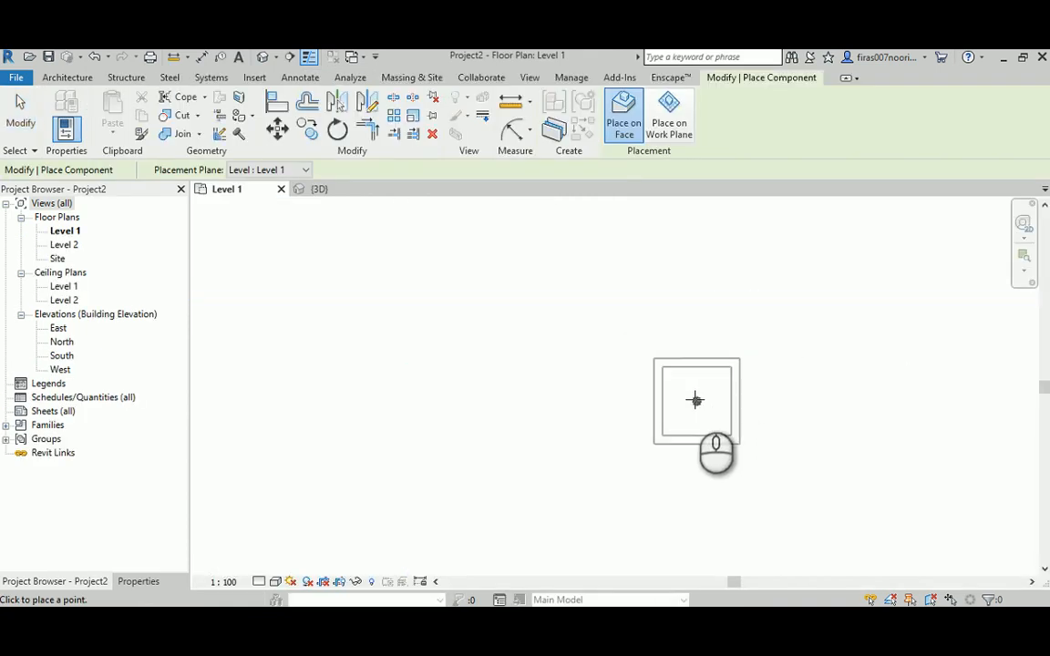
scroll(620, 340, "down", 3)
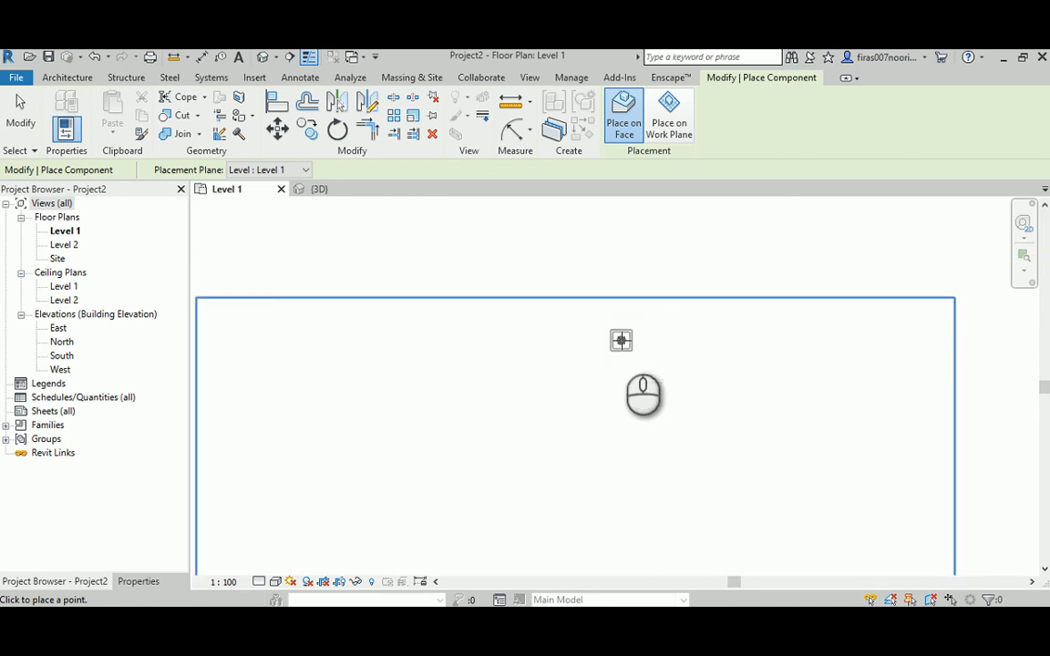
scroll(621, 340, "down", 3)
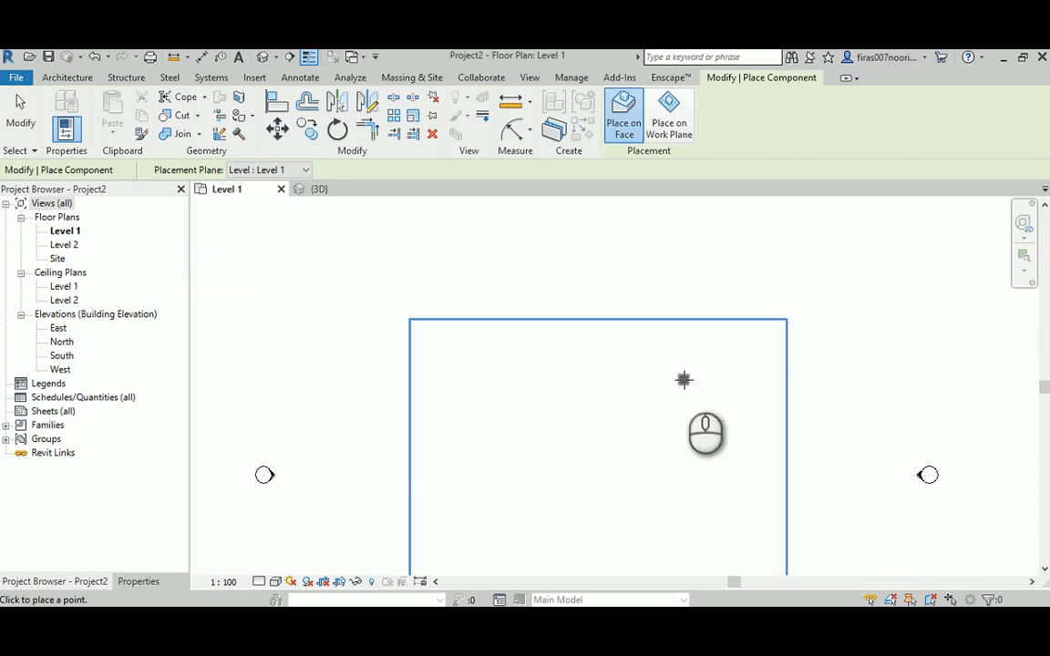
key("Escape")
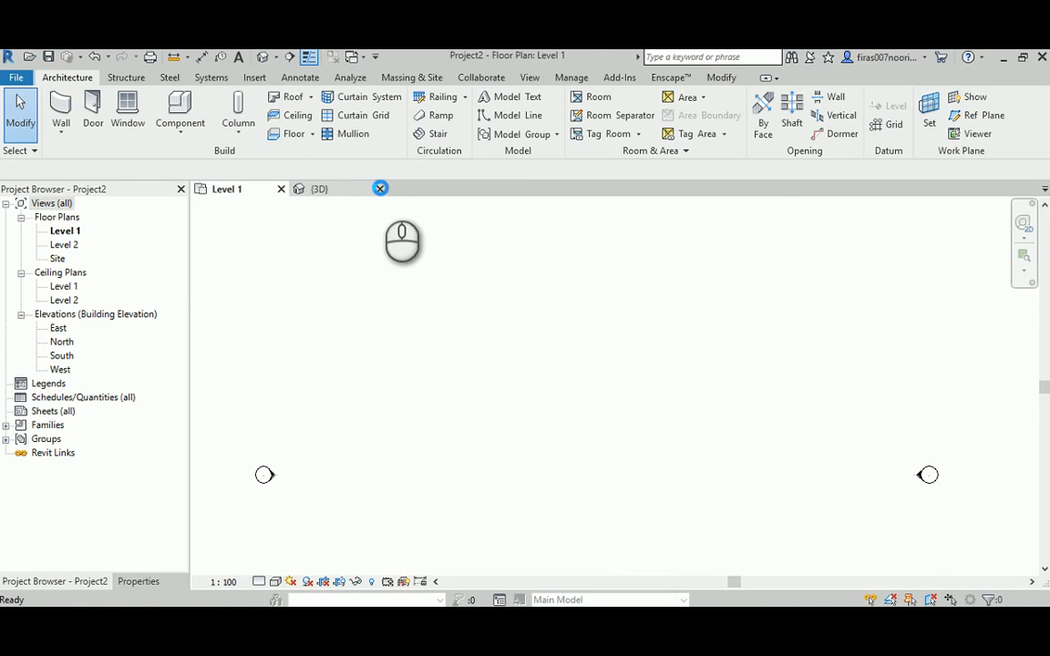
- Return to the hollow family's 3D view and show it in Wireframe style
left_click(380, 188)
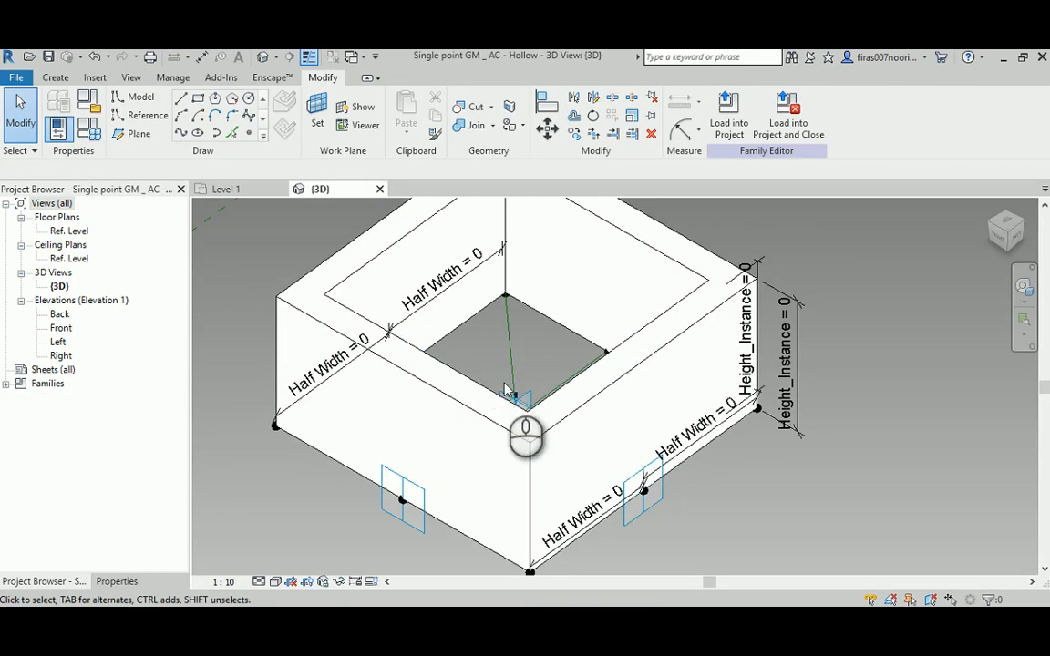
middle_click_drag(472, 318, 506, 440, "shift")
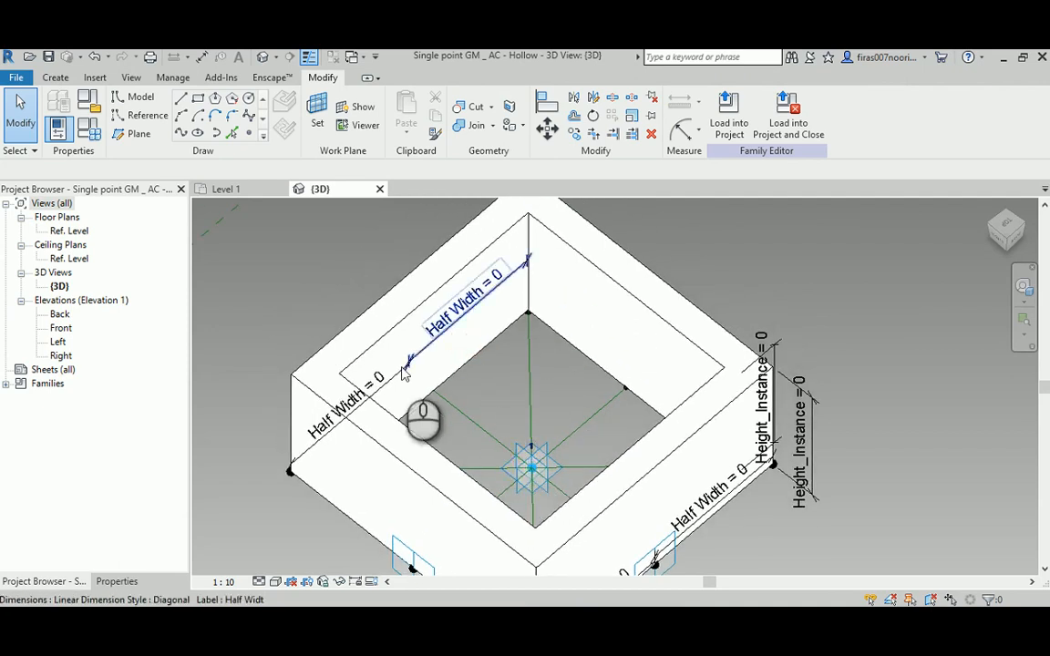
left_click(274, 583)
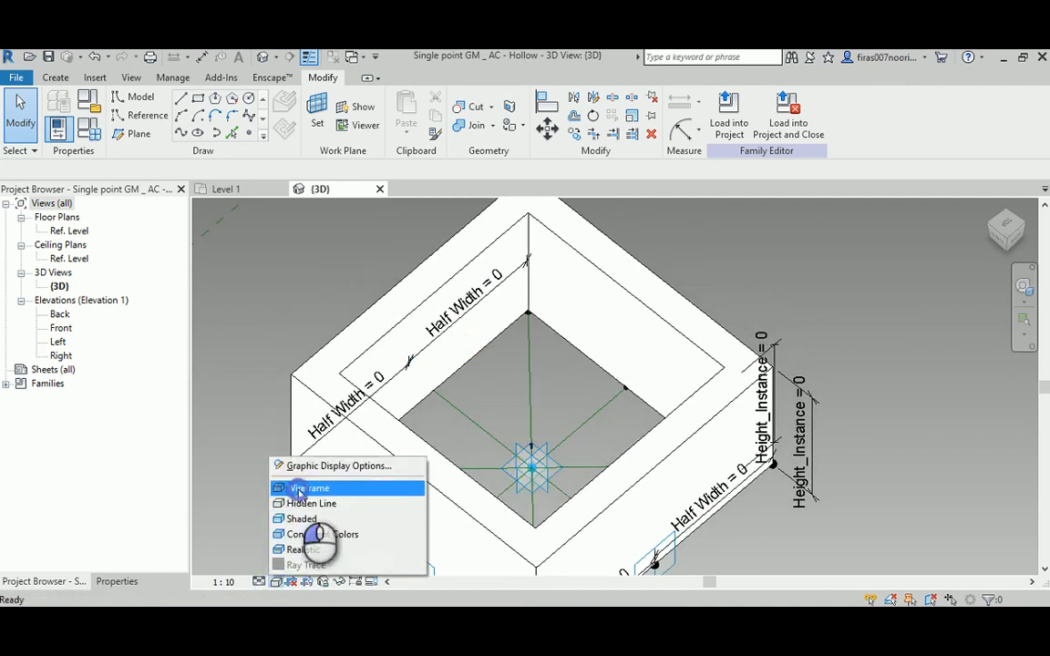
left_click(310, 485)
left_click(542, 463)
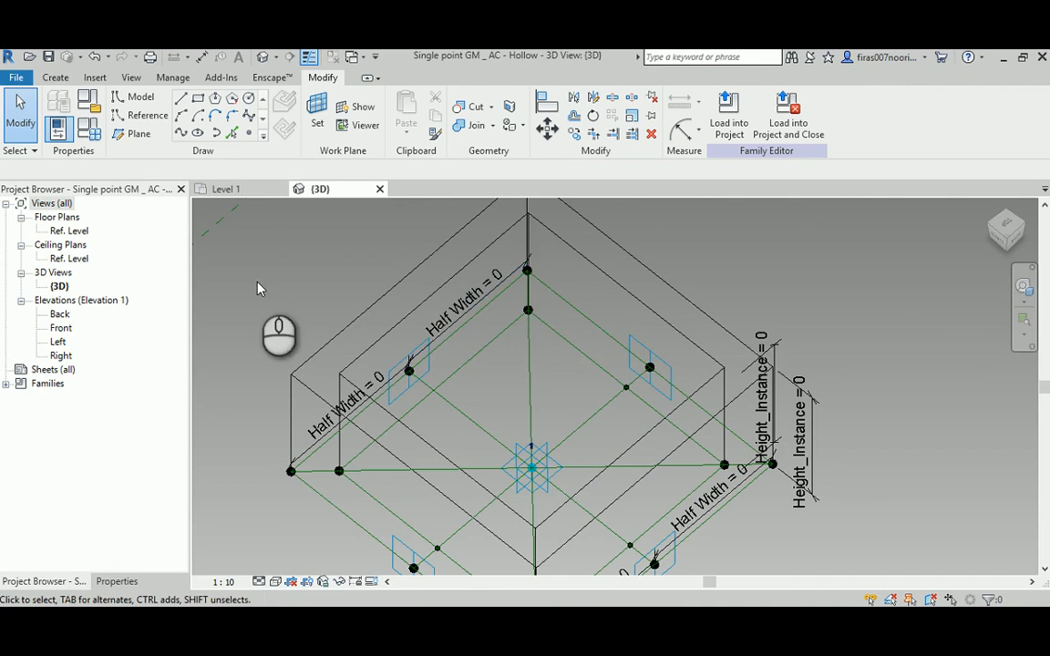
- Open the family's type parameters, set Offset to 0.9, and apply it to the hollow form
left_click(88, 128)
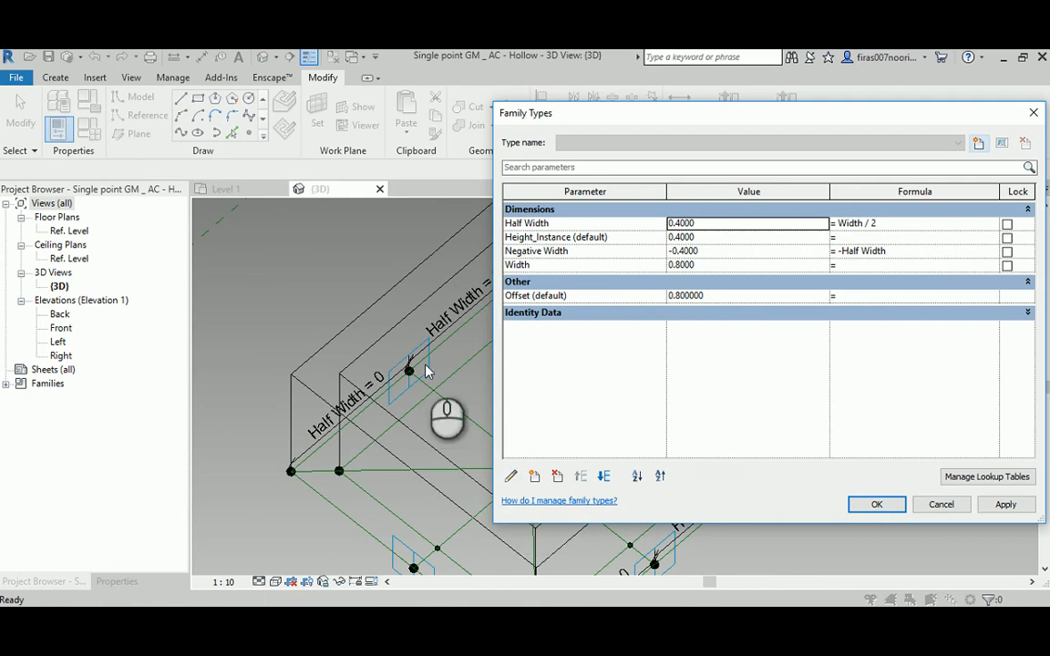
left_click_drag(891, 110, 623, 222)
left_click_drag(517, 279, 378, 412)
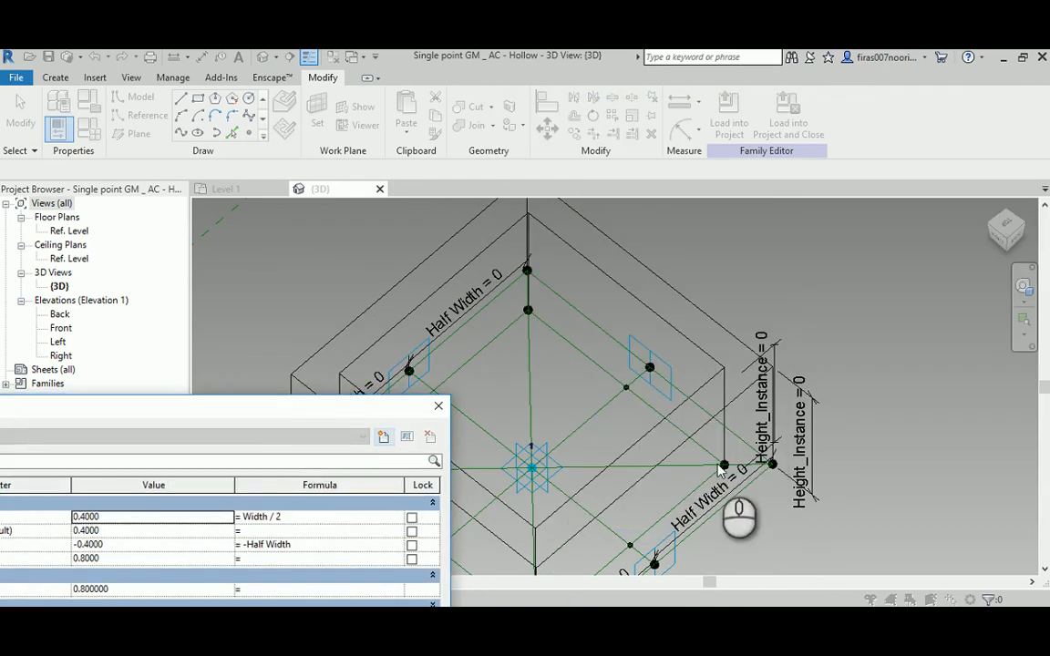
left_click_drag(226, 432, 855, 112)
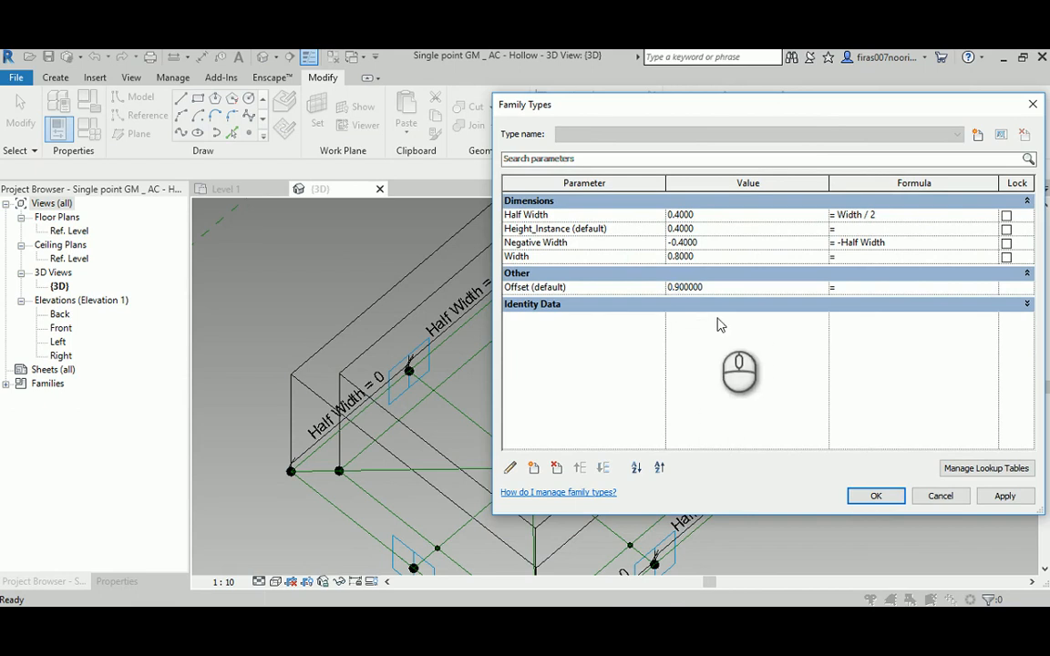
left_click(1006, 496)
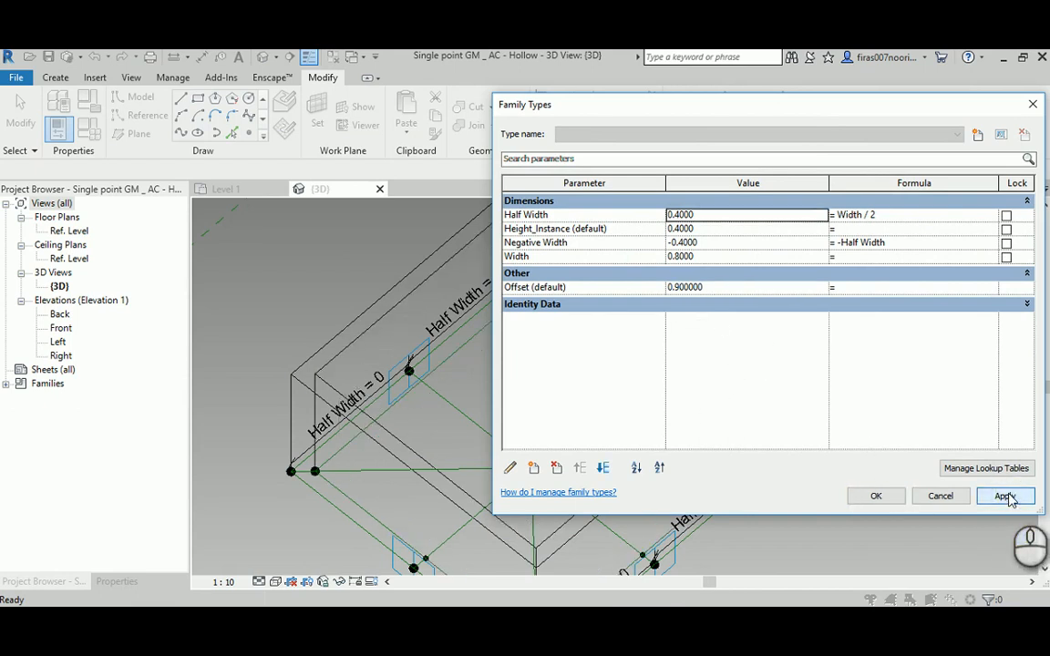
- Set the Offset parameter to 0.2, apply it, and move the dialog aside to expose the inner opening
left_click(677, 290)
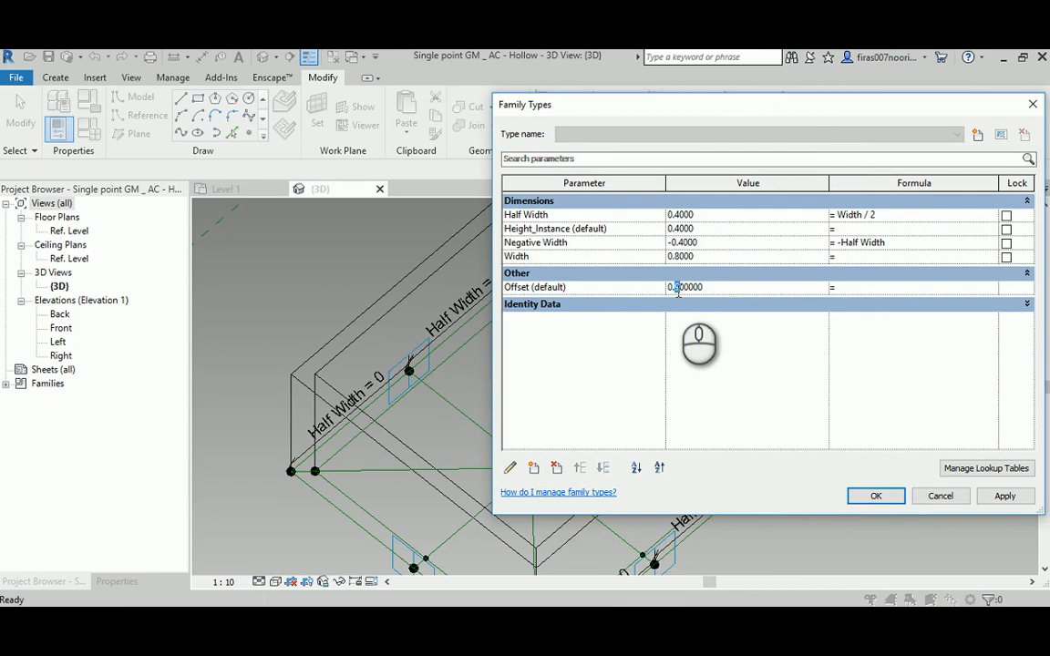
type("2")
left_click(1002, 497)
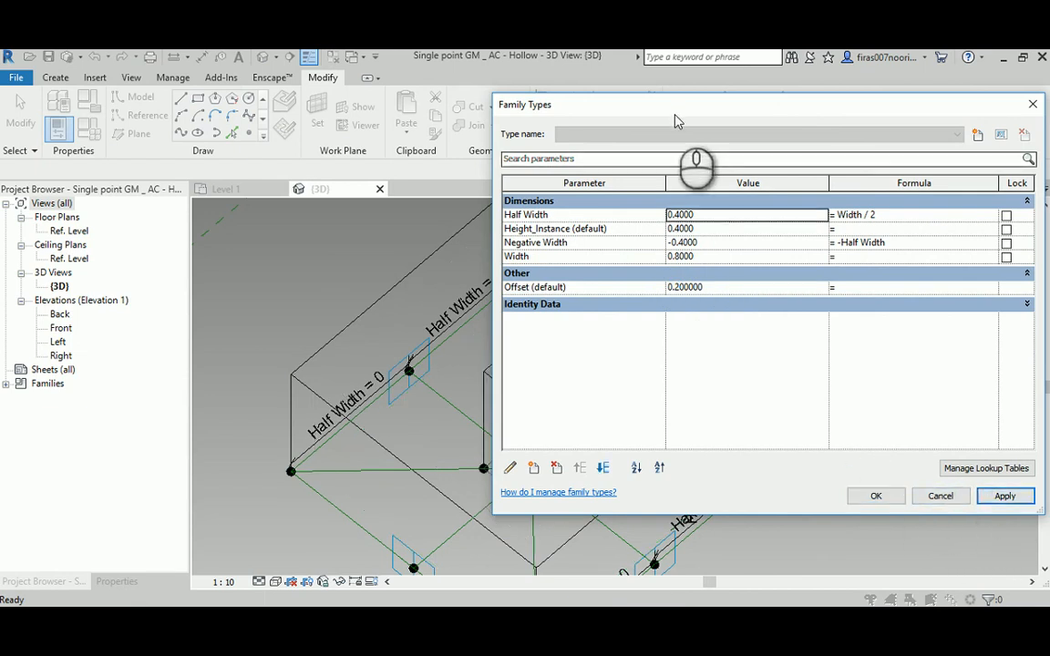
mouse_move(676, 116)
left_mouse_down()
mouse_move(1049, 152)
mouse_move(1049, 168)
mouse_move(655, 118)
left_mouse_up()
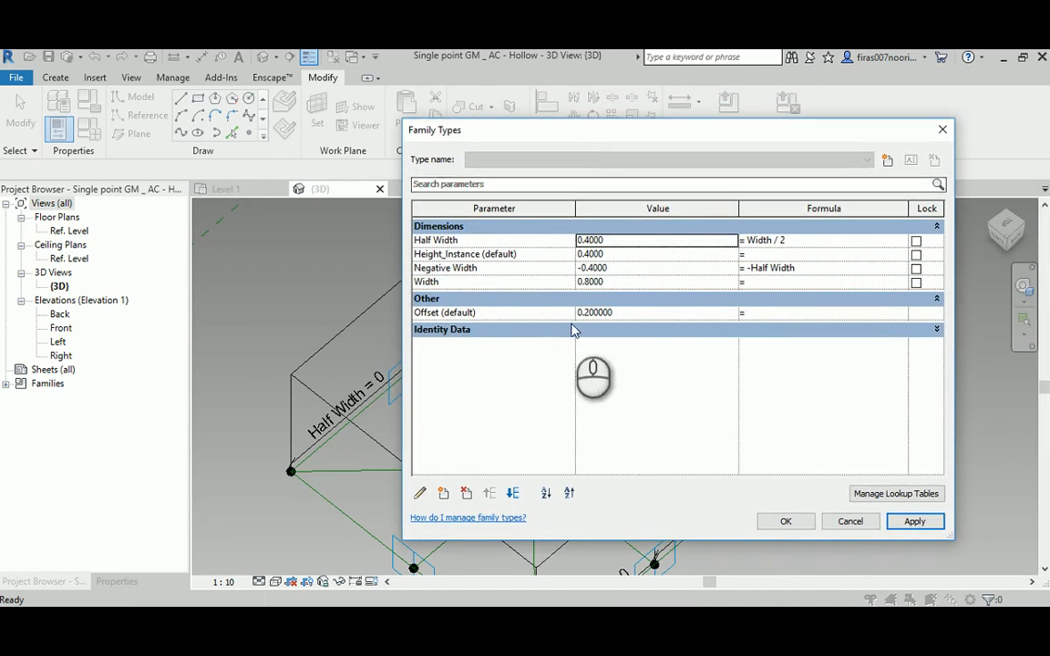
- Set the Offset parameter back to 0.8 and accept the family types
left_click(584, 313)
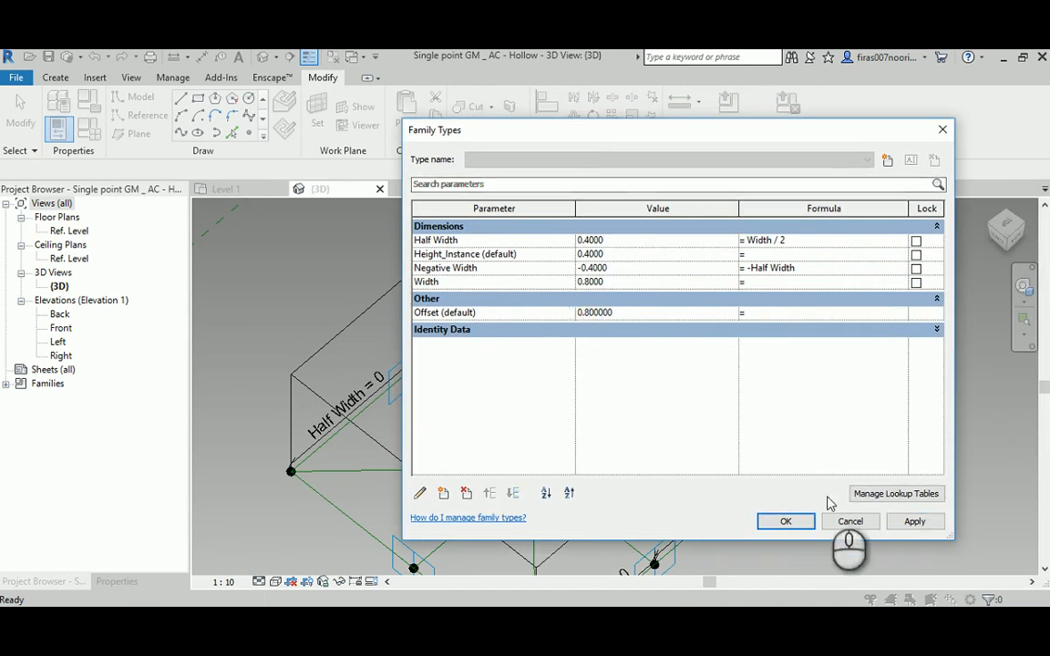
left_click(806, 521)
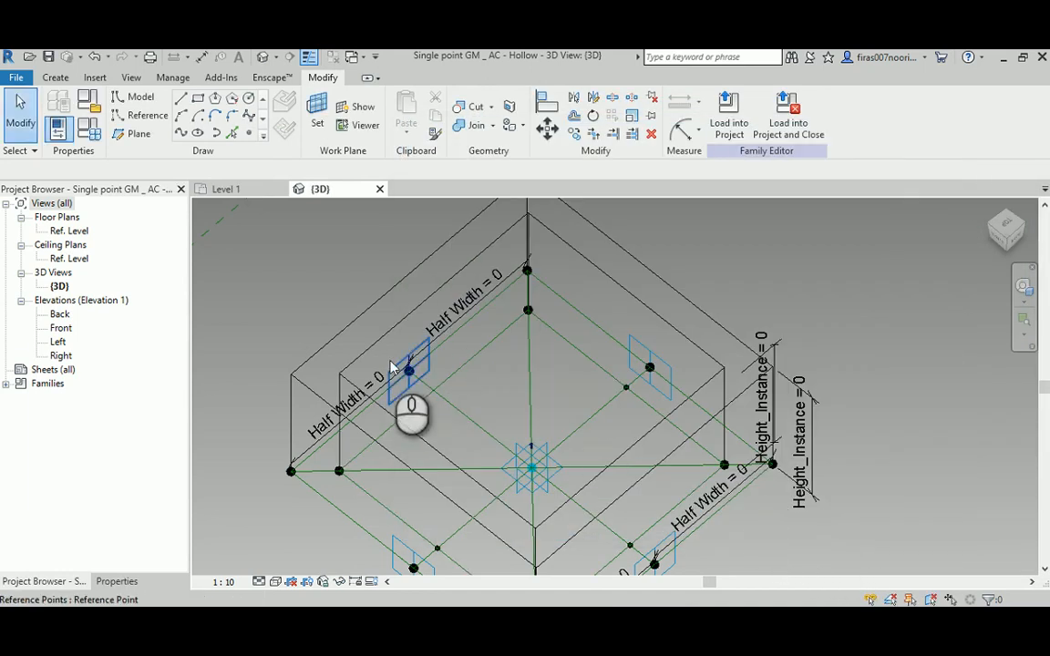
middle_click_drag(527, 401, 534, 370, "shift")
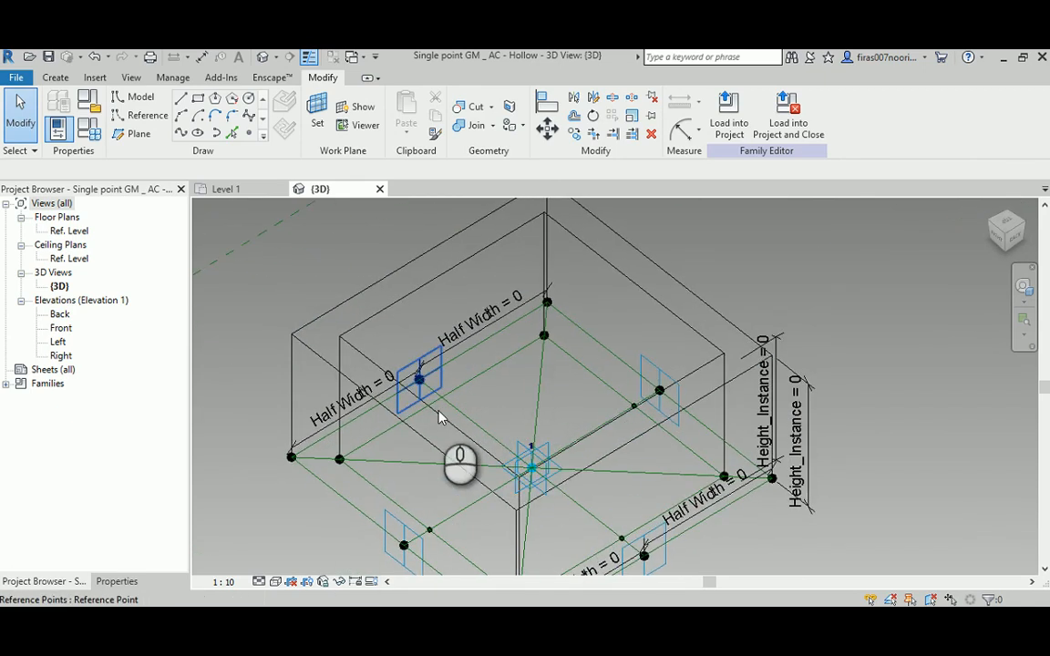
- Close the hollow family without saving its changes and show the whole Level 1 floor plan of Project2
left_click(381, 188)
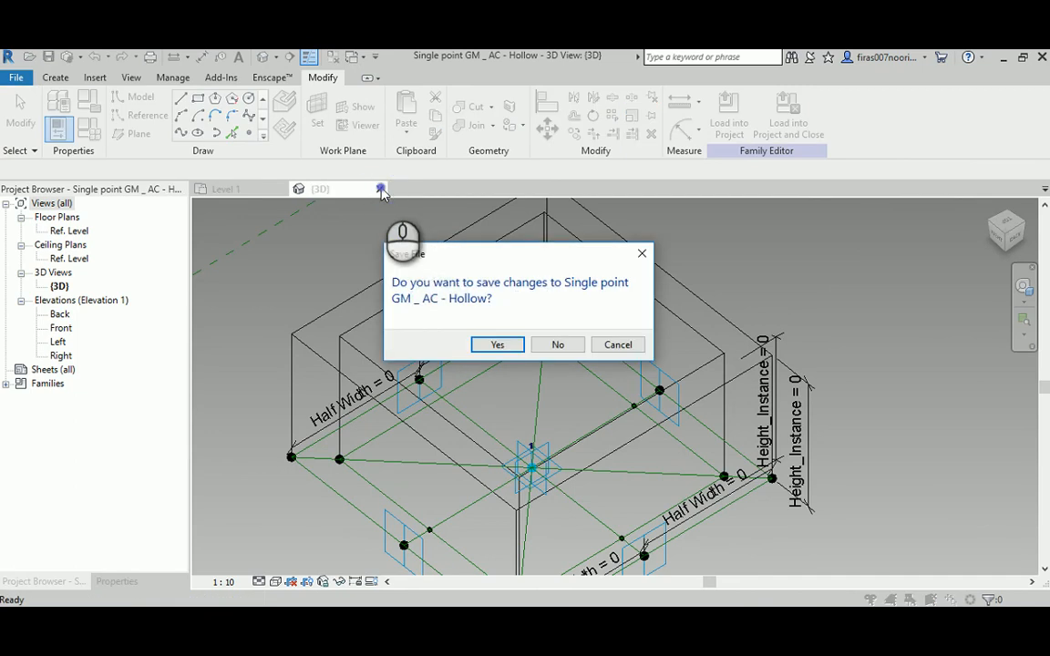
left_click(554, 347)
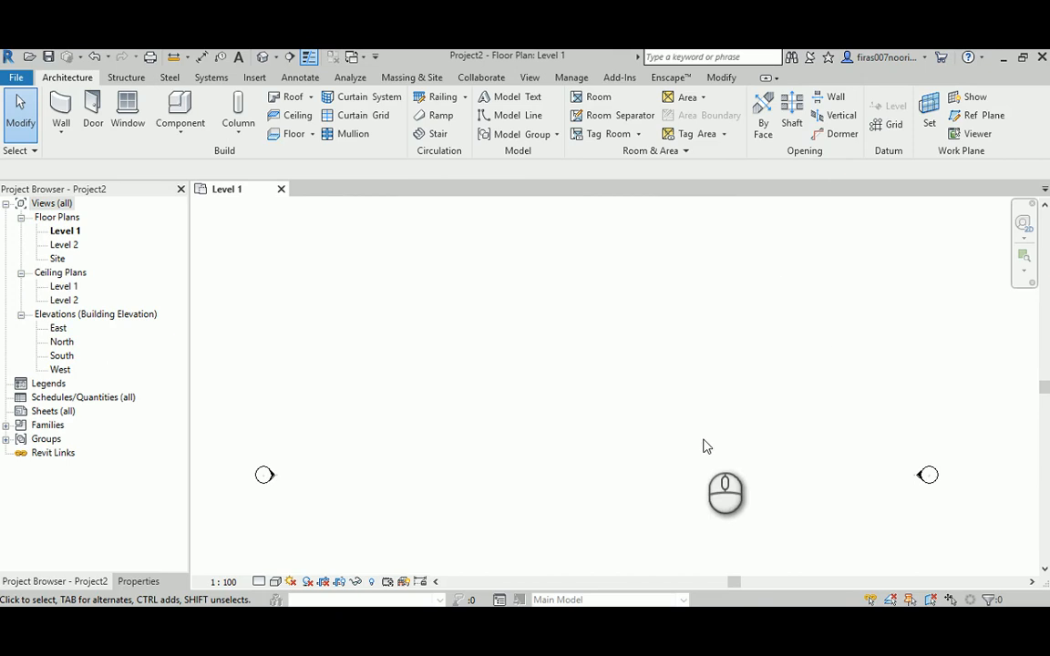
scroll(685, 386, "down", 4)
scroll(657, 401, "down", 3)
middle_click_drag(653, 421, 820, 381)
scroll(871, 369, "up", 1)
- Switch to Dynamo, search the library for adaptiveco, add an AdaptiveComponent.ByPoints node, and place it above and to the right of Math.RemapRange
left_click(562, 621)
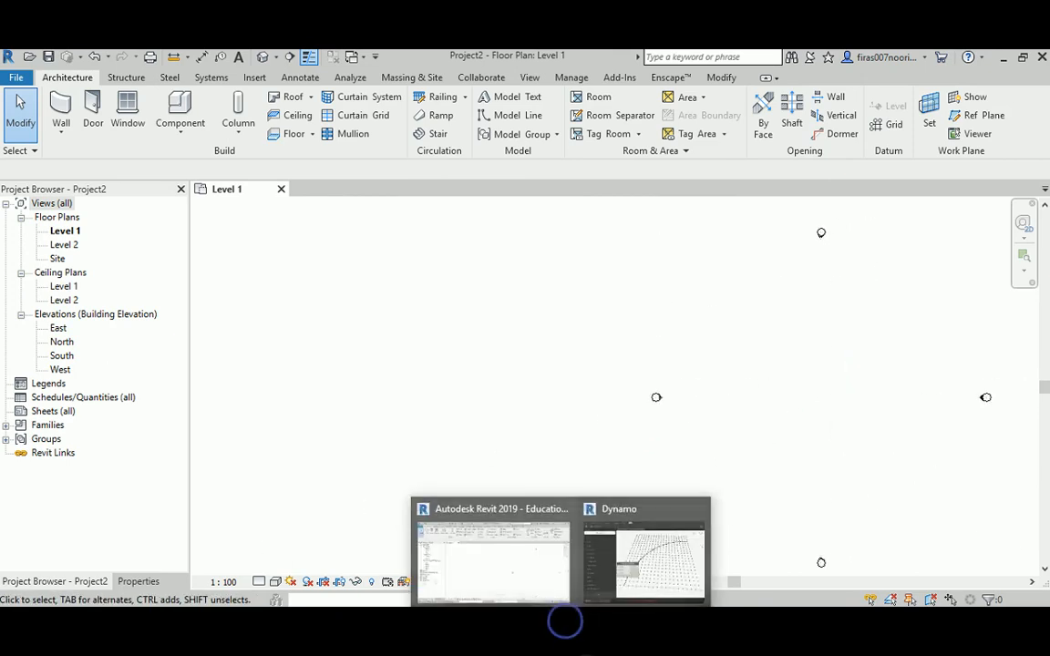
left_click(647, 534)
left_click_drag(305, 348, 404, 378)
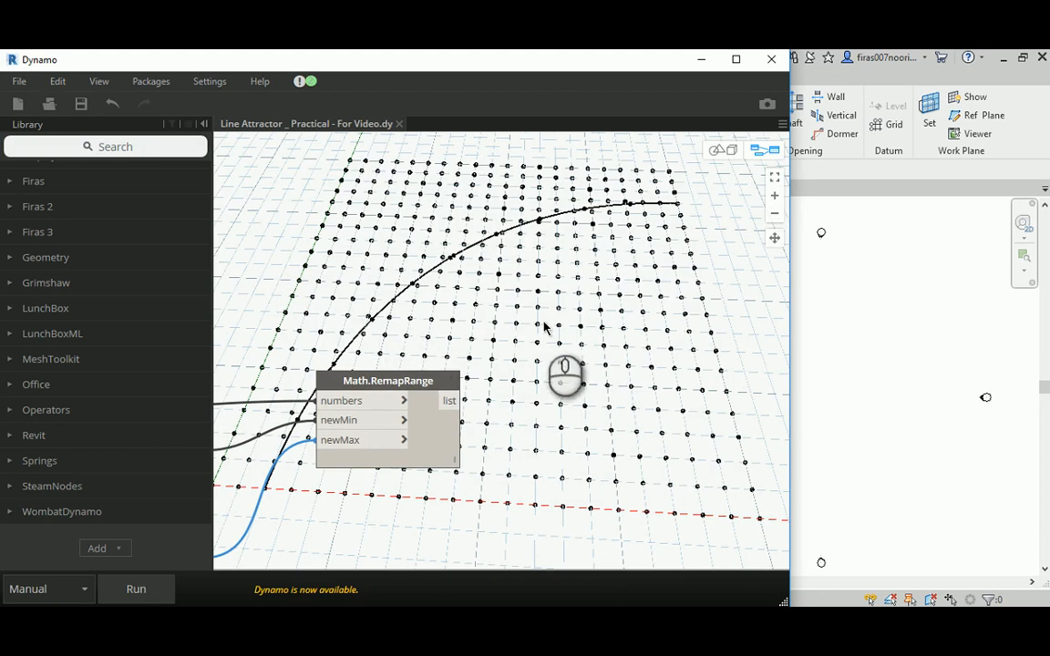
left_click(137, 146)
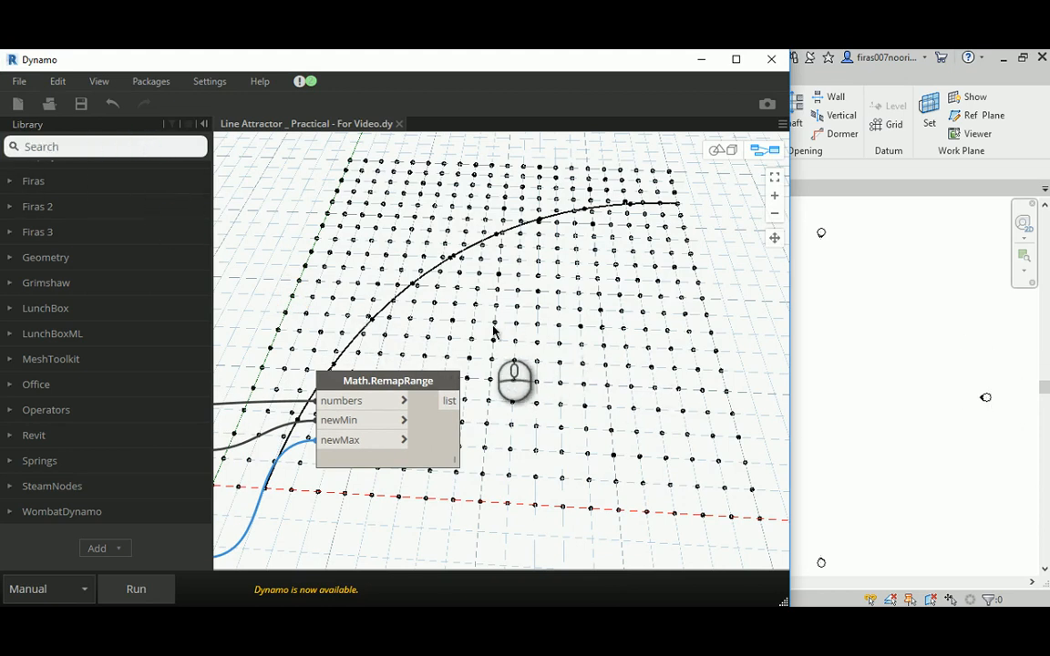
type("adapt")
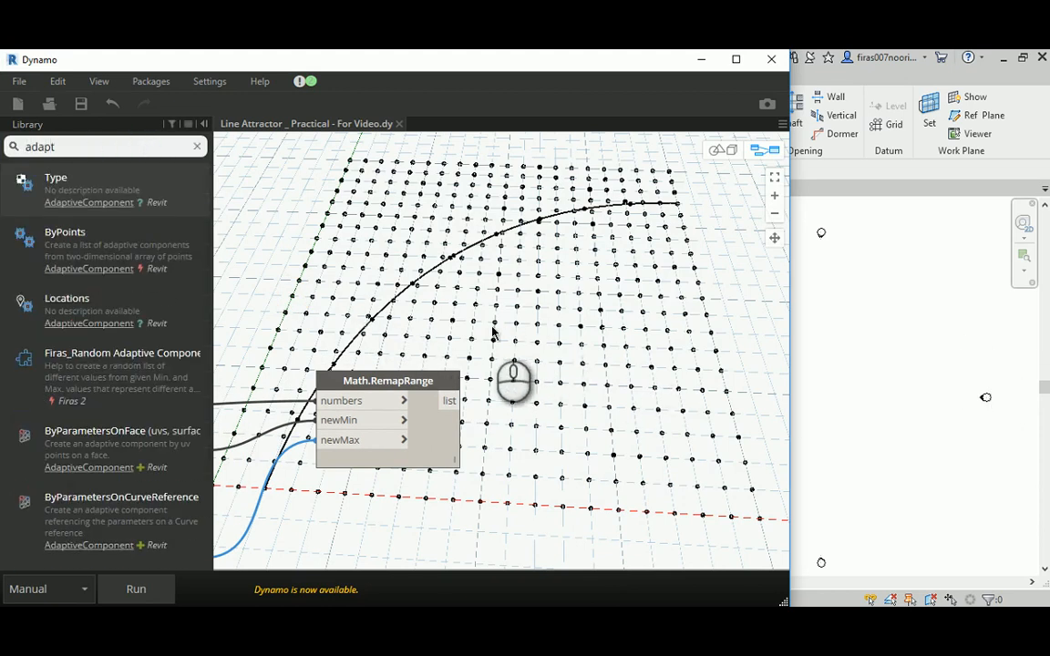
type("iveco")
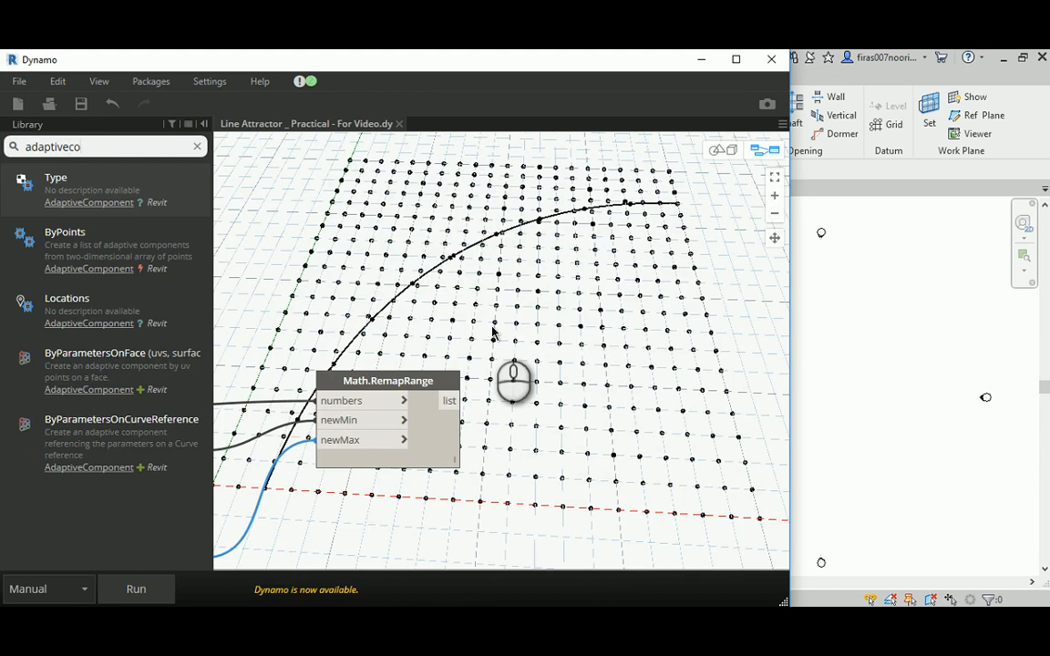
left_click(66, 247)
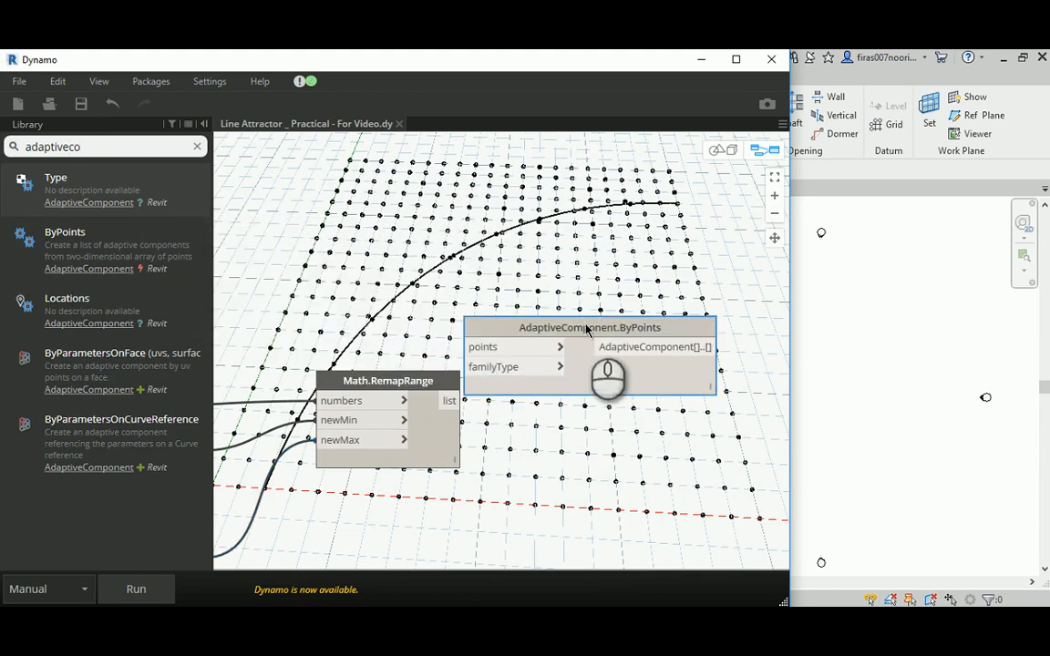
middle_click_drag(585, 290, 428, 333)
scroll(443, 361, "down", 3)
left_click_drag(405, 360, 573, 227)
- Connect the Flatten node's point list output to the points input of the AdaptiveComponent.ByPoints node
middle_click_drag(302, 246, 633, 273)
scroll(369, 286, "down", 3)
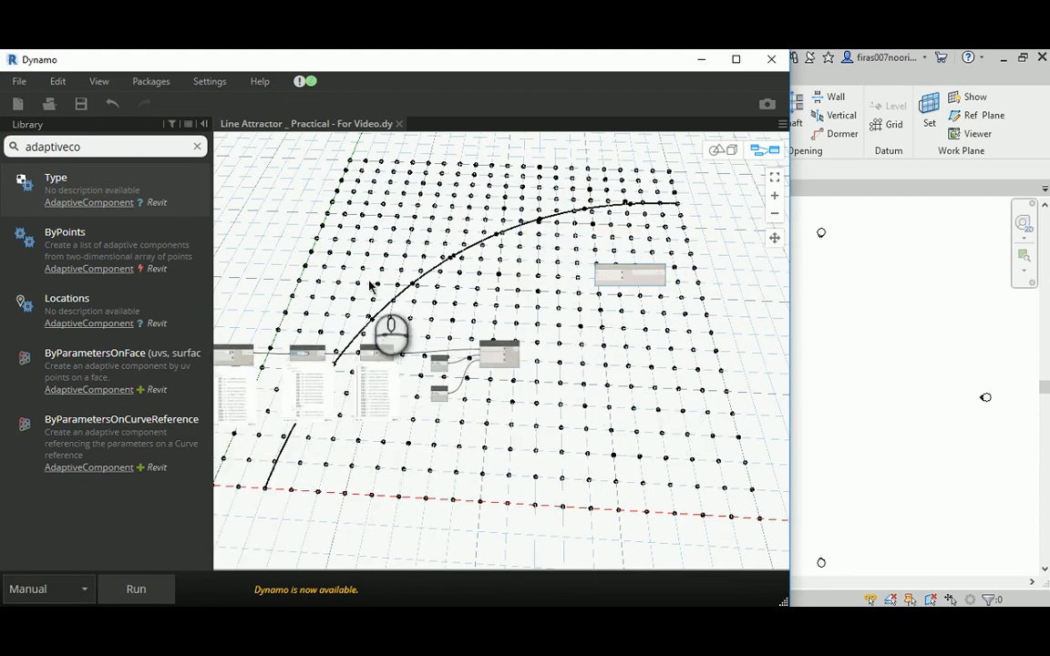
middle_click_drag(368, 281, 588, 304)
scroll(257, 259, "up", 5)
middle_click_drag(255, 238, 472, 271)
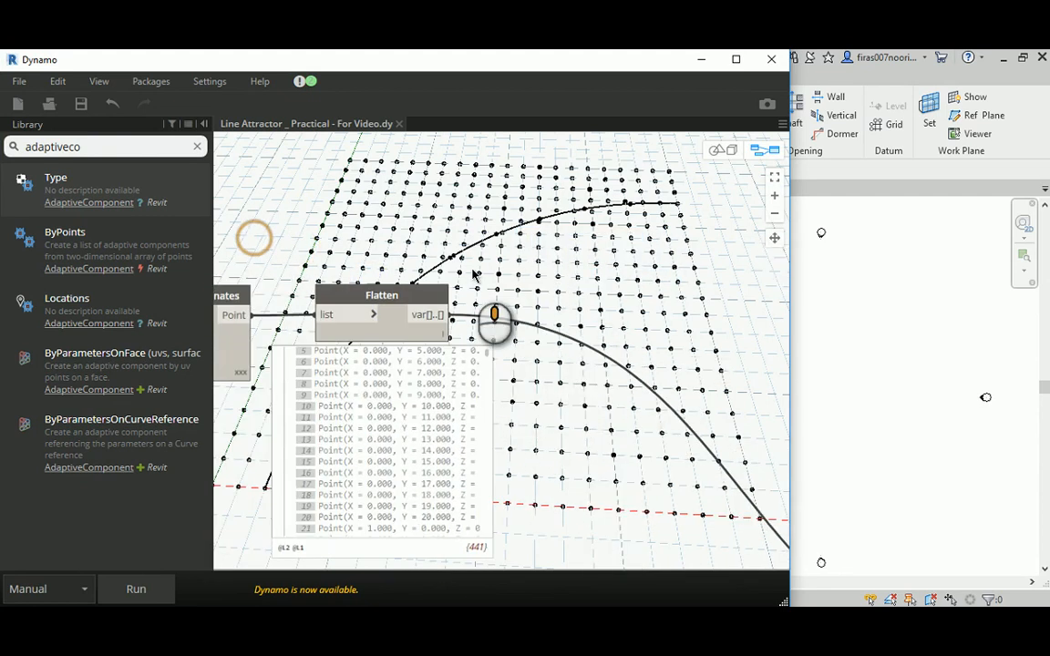
scroll(360, 286, "down", 5)
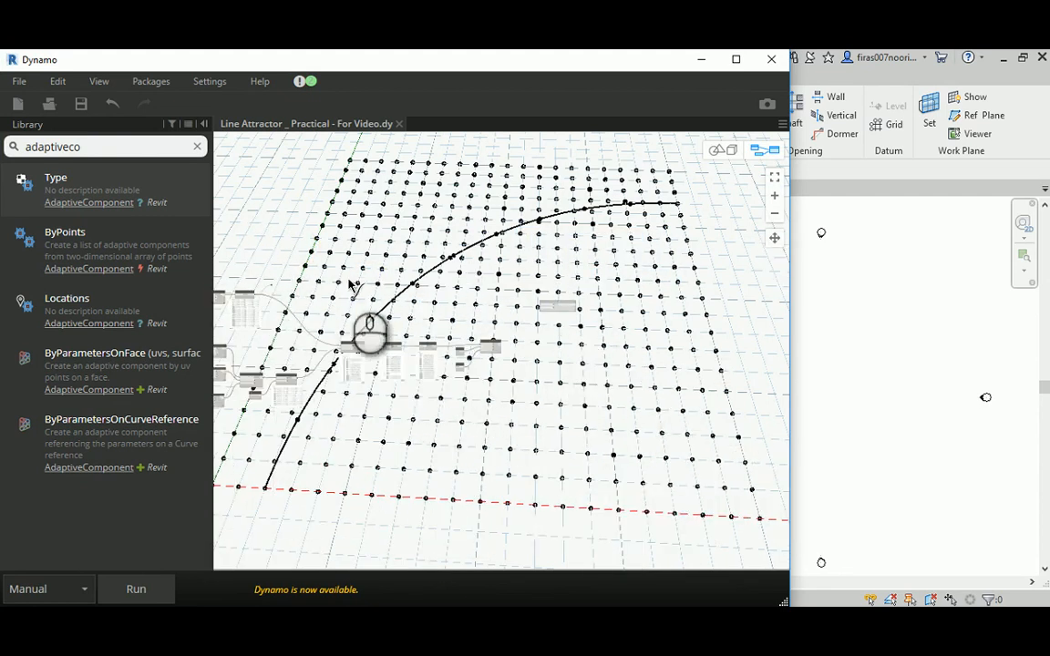
middle_click_drag(353, 285, 520, 352)
scroll(520, 360, "up", 5)
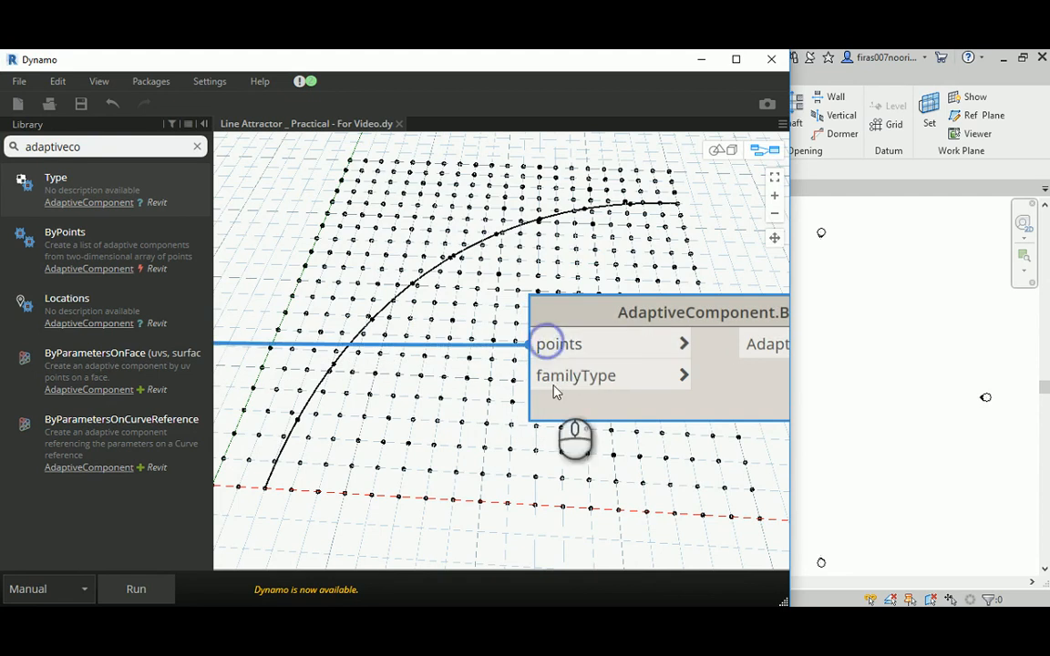
- Search the library for familytype and add a FamilyType.Family node above and to the left of AdaptiveComponent.ByPoints
double_click(64, 148)
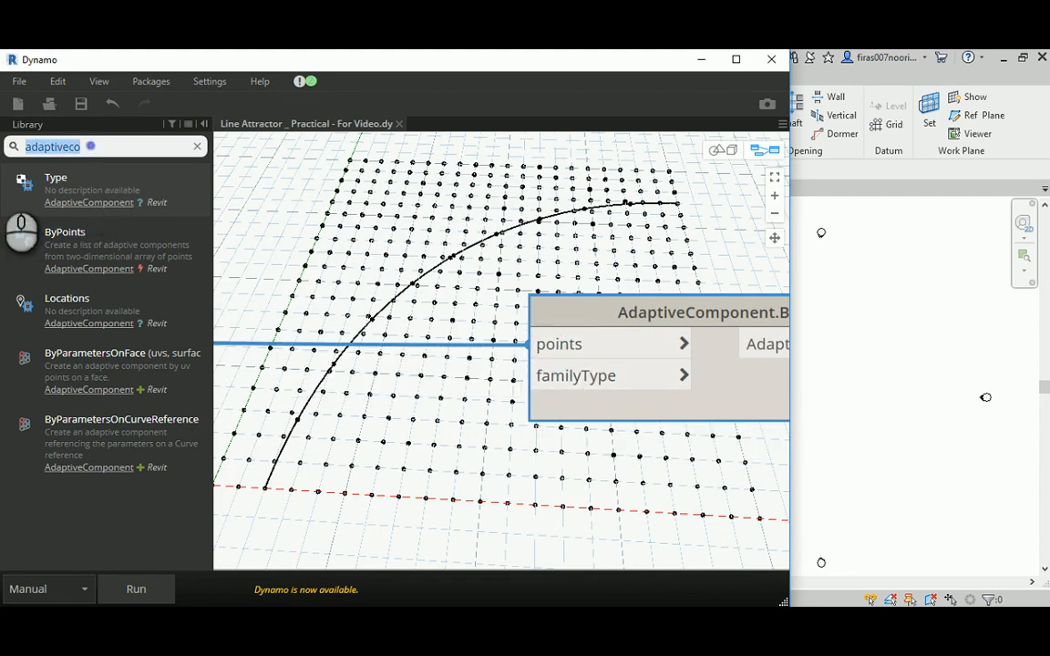
type("familytype")
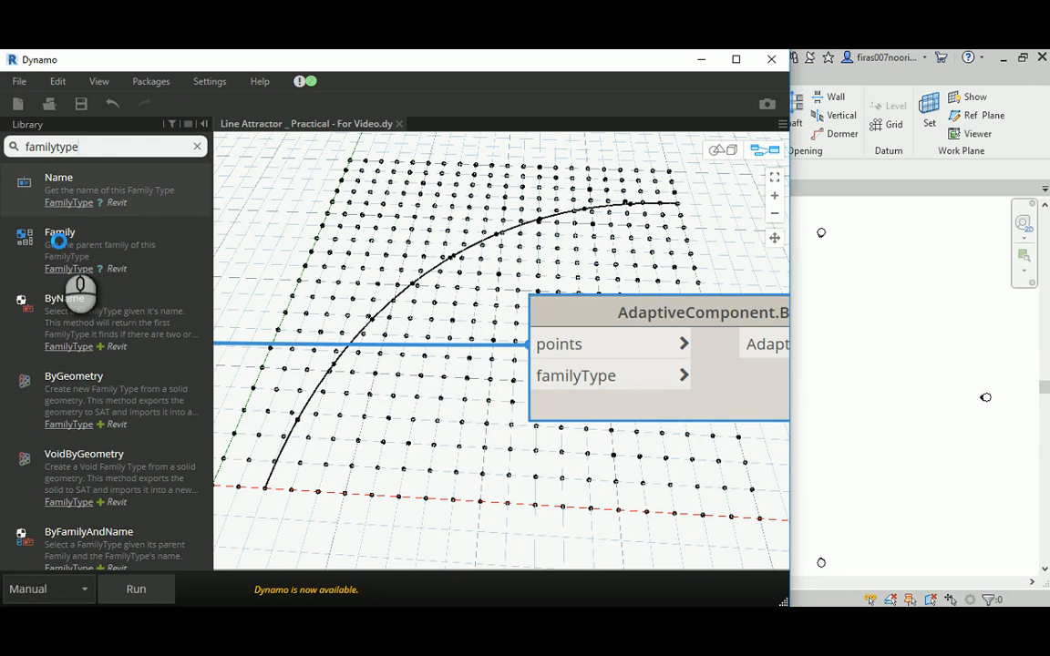
left_click(59, 240)
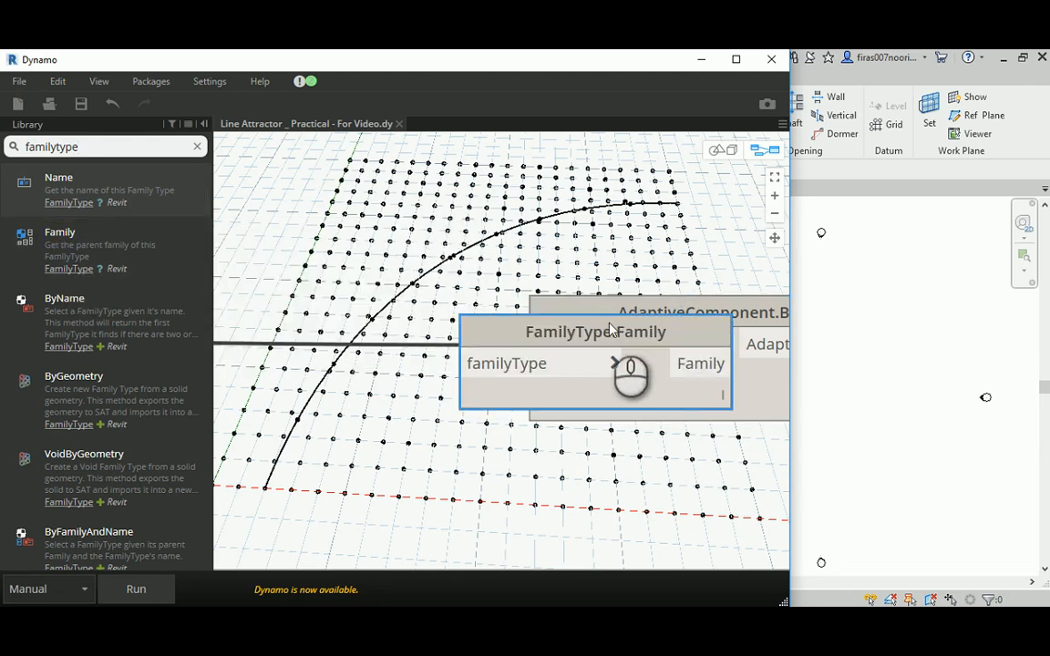
left_click_drag(608, 321, 475, 189)
scroll(328, 290, "down", 3)
middle_click_drag(307, 296, 410, 289)
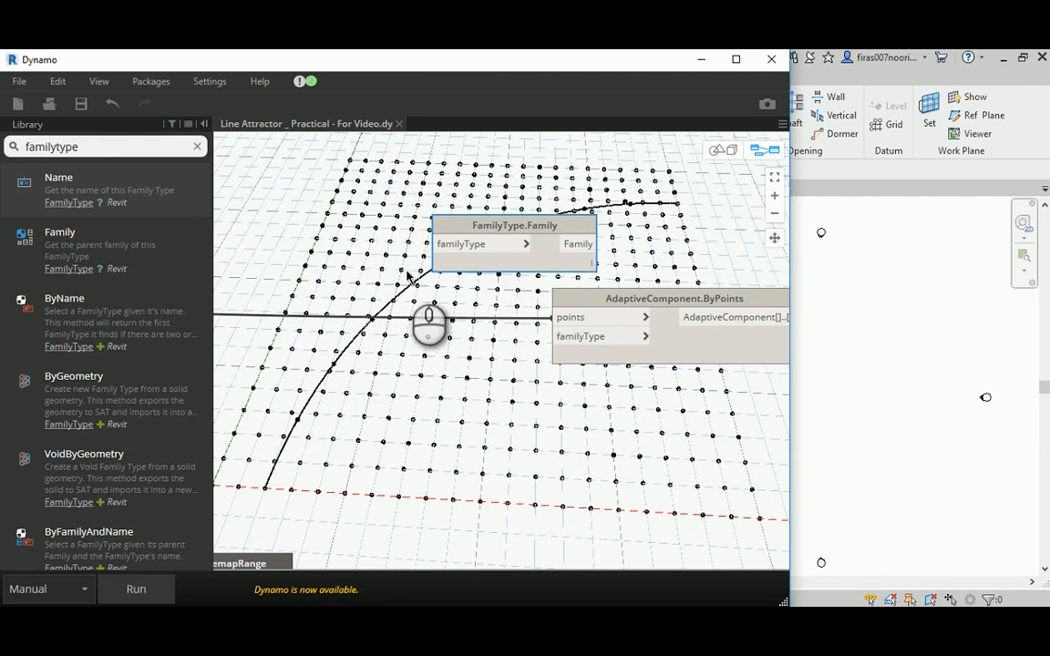
left_click_drag(505, 232, 432, 194)
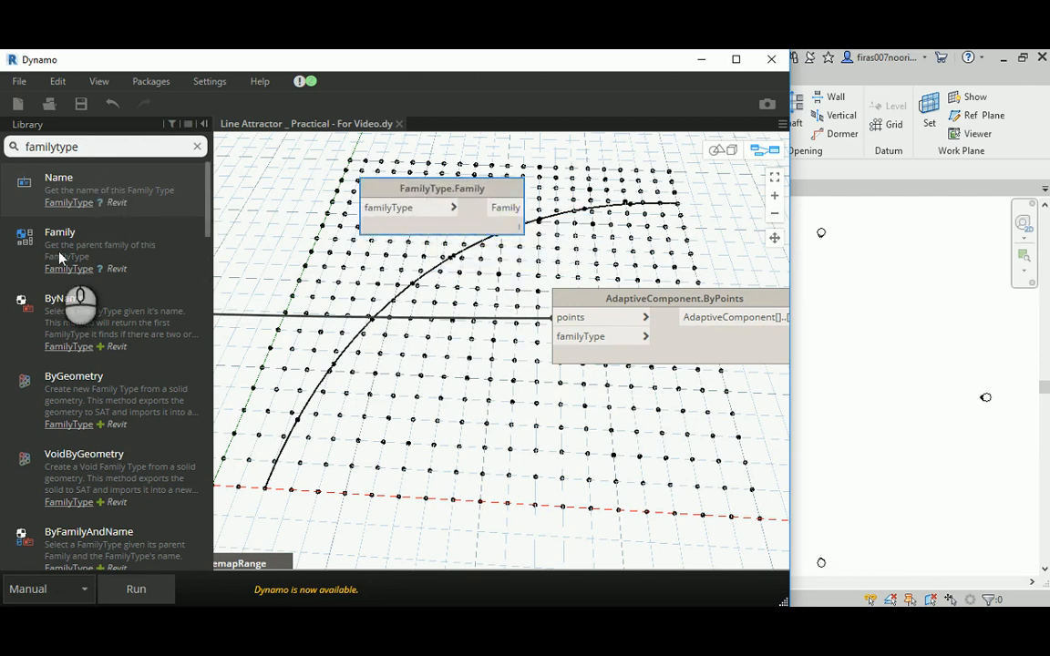
- Try FamilyType.ByName and FamilyType.ByFamilyNameAndTypeName nodes, placing them beside the FamilyType.Family node
left_click(38, 316)
left_click_drag(567, 363, 417, 248)
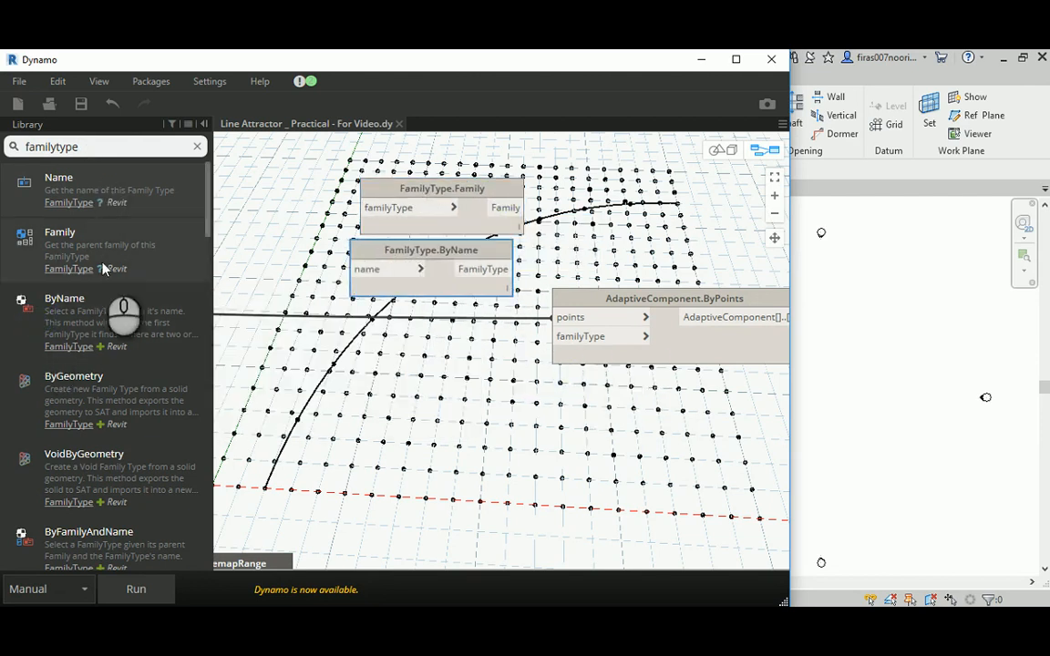
scroll(93, 283, "down", 5)
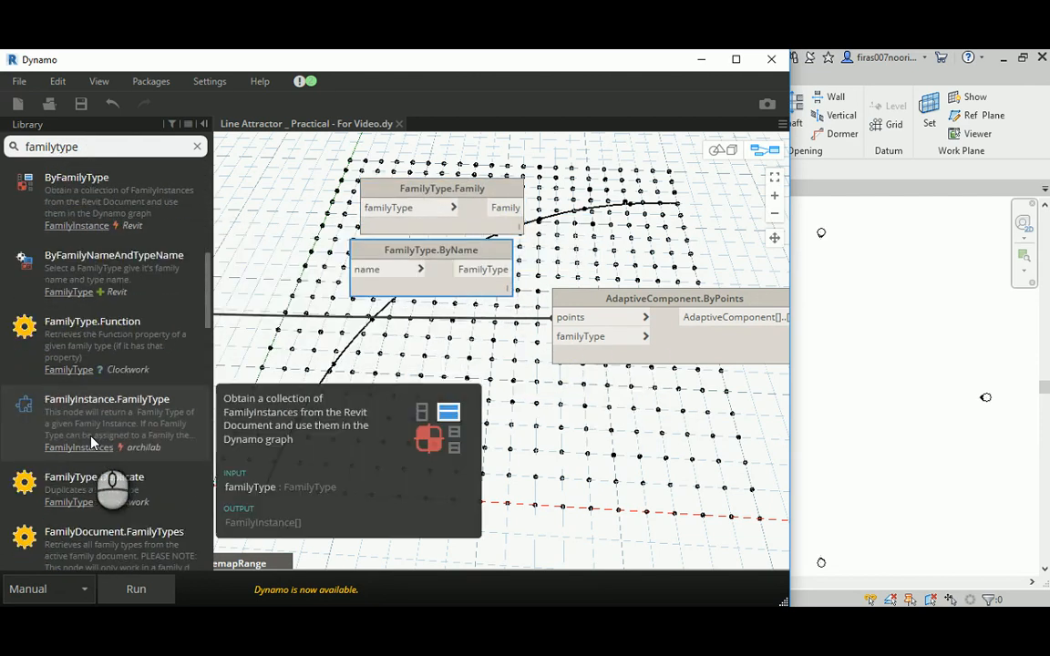
left_click(100, 260)
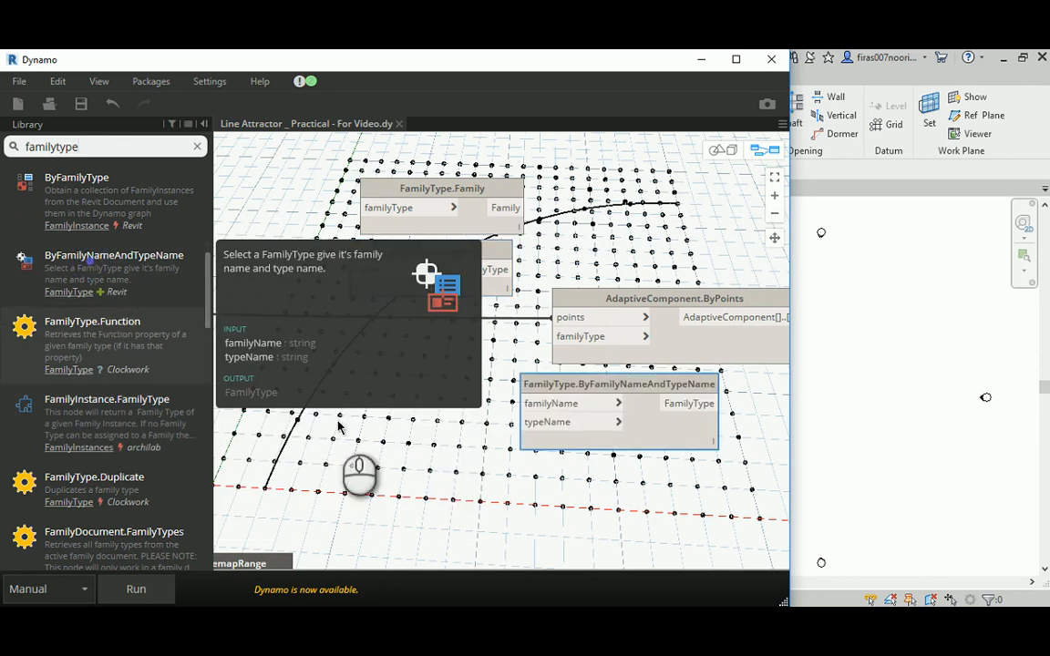
left_click_drag(588, 383, 311, 179)
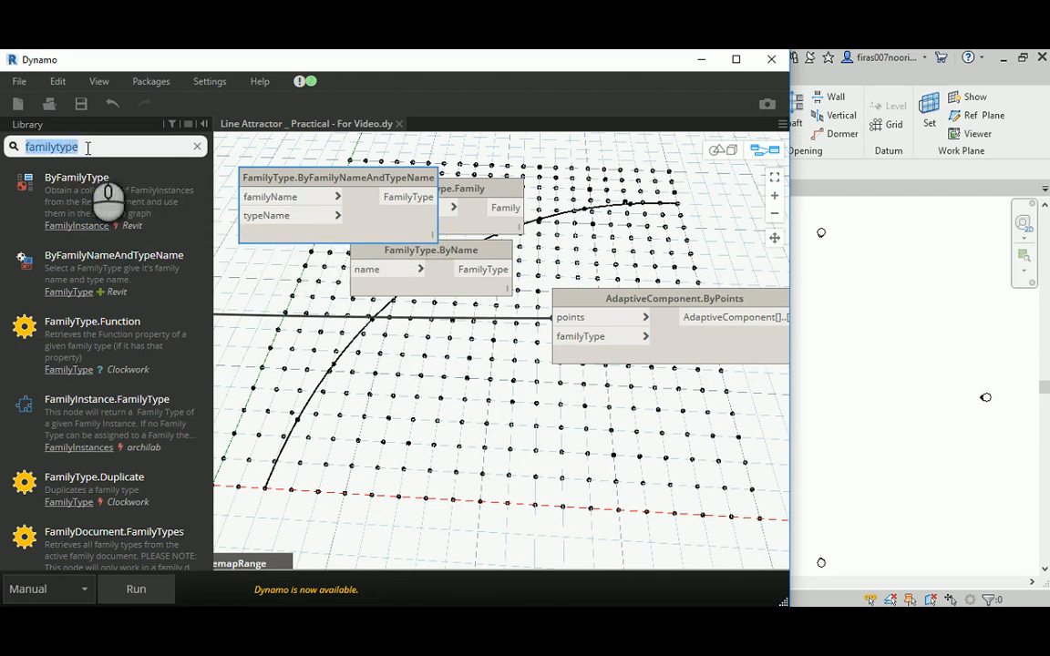
- Search the library for Family, add a Family Types node, and delete the three unused FamilyType nodes
type("Fam")
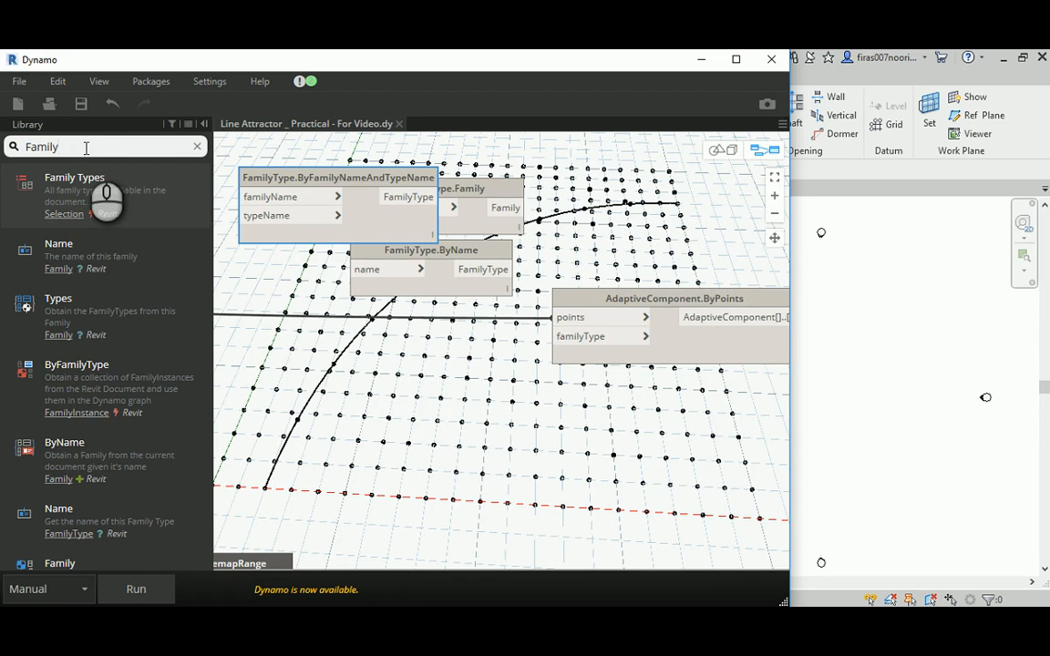
left_click(81, 189)
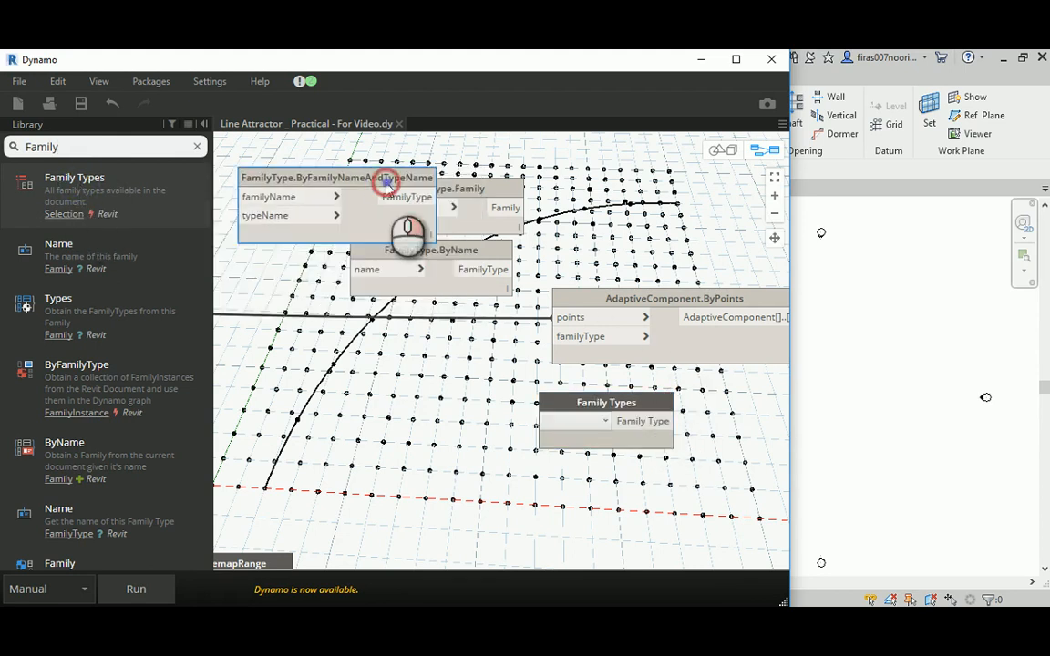
right_click(387, 186)
left_click(435, 193)
right_click(429, 196)
left_click(431, 198)
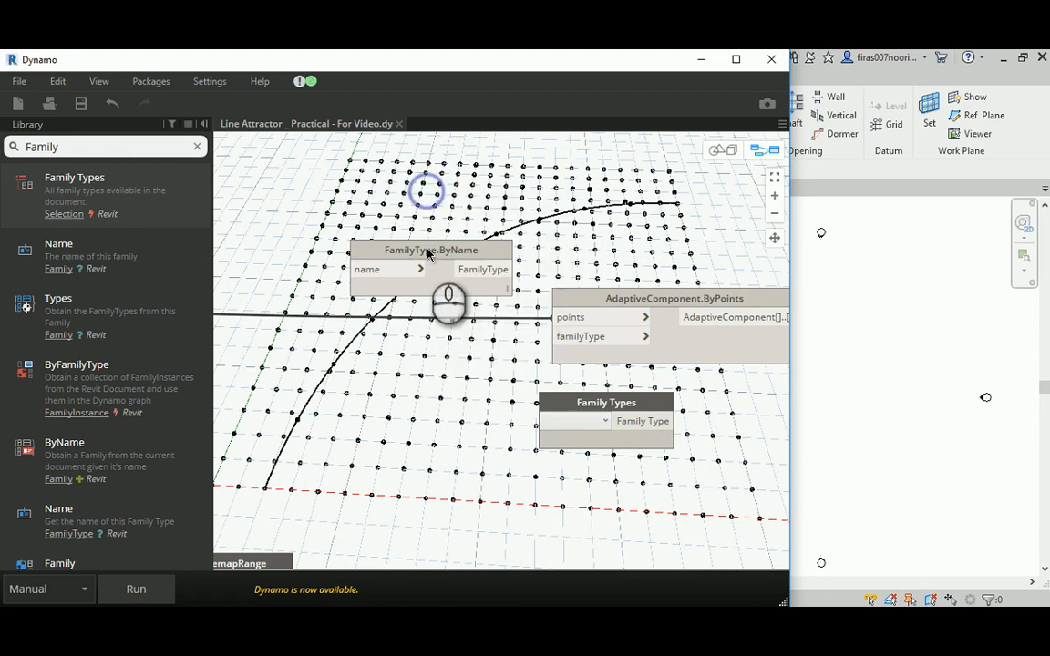
right_click(424, 248)
left_click(442, 263)
- Connect the Family Types node to the familyType input of AdaptiveComponent.ByPoints and choose Single point GM _ AC - Hollow
left_click_drag(562, 405, 368, 200)
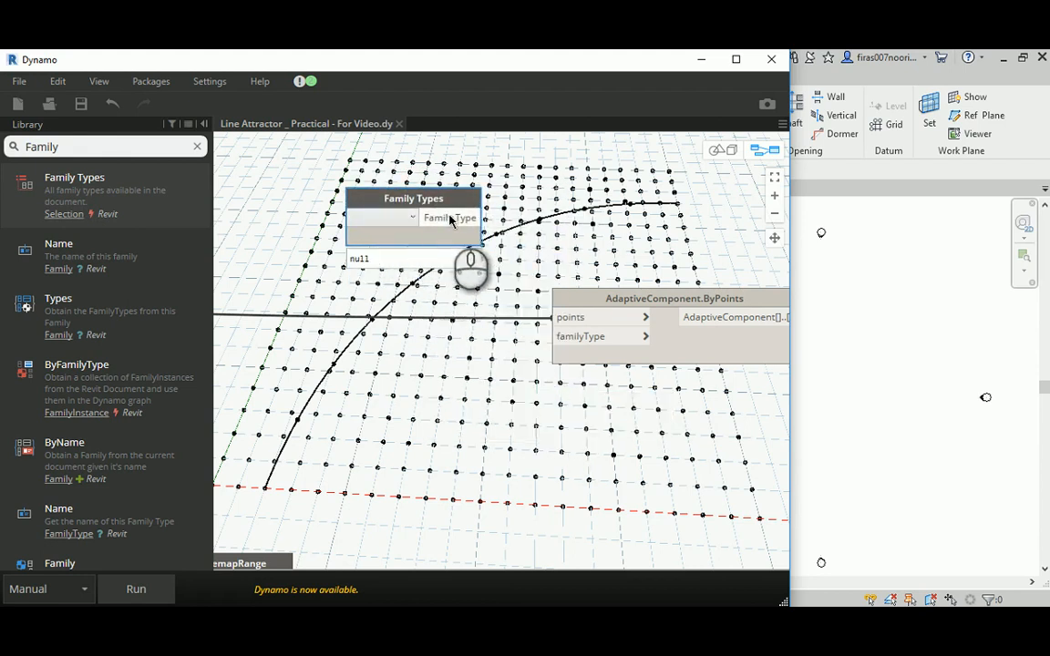
left_click_drag(451, 219, 553, 336)
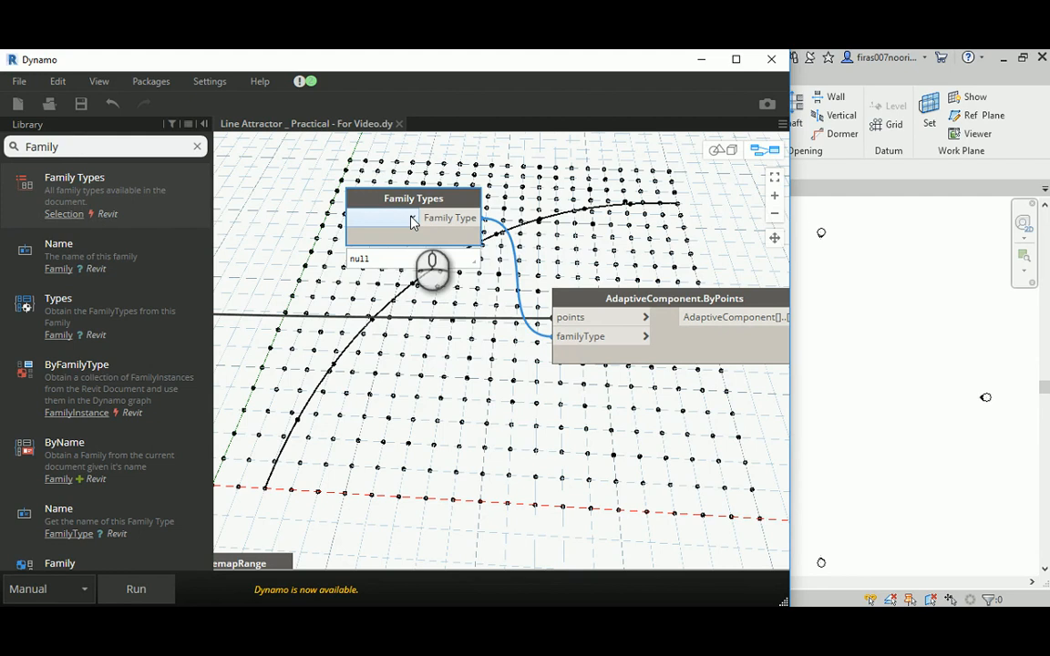
mouse_move(162, 209)
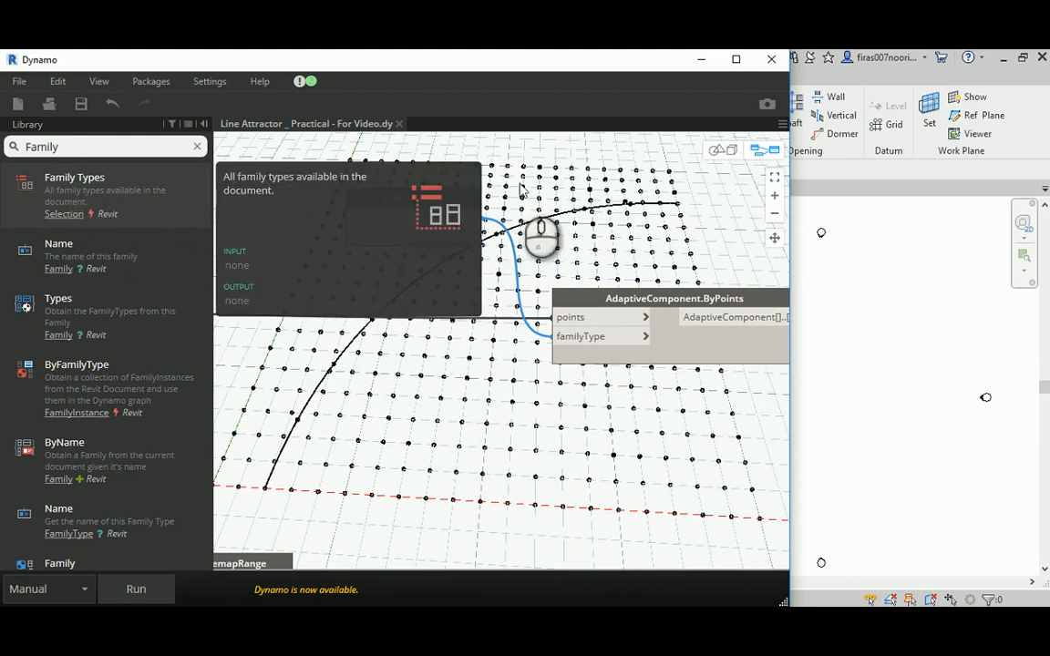
left_click(408, 218)
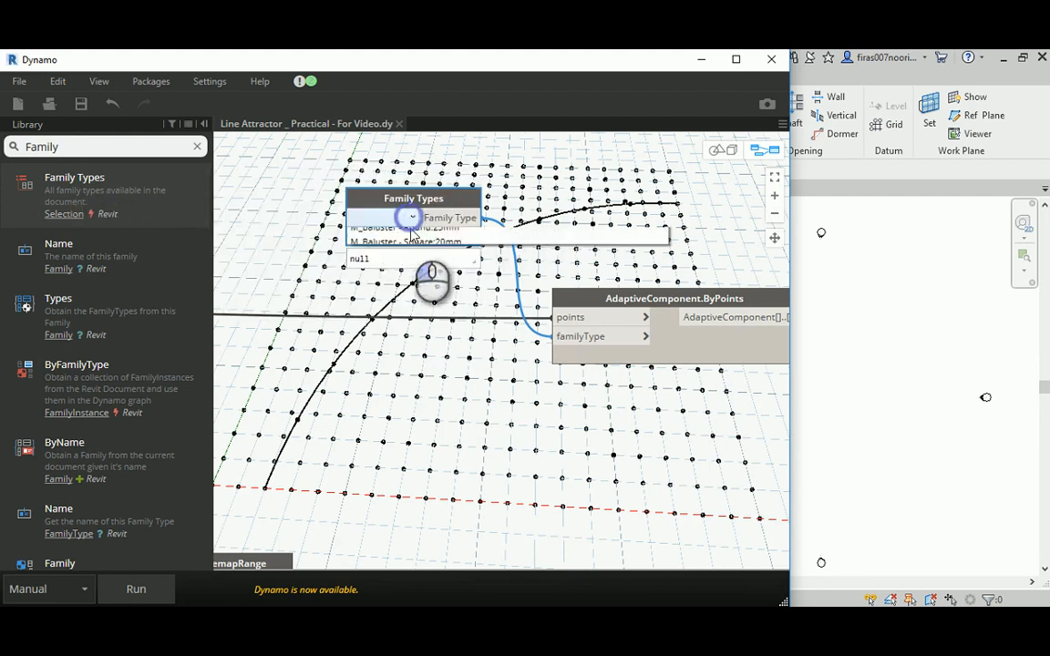
scroll(402, 325, "down", 10)
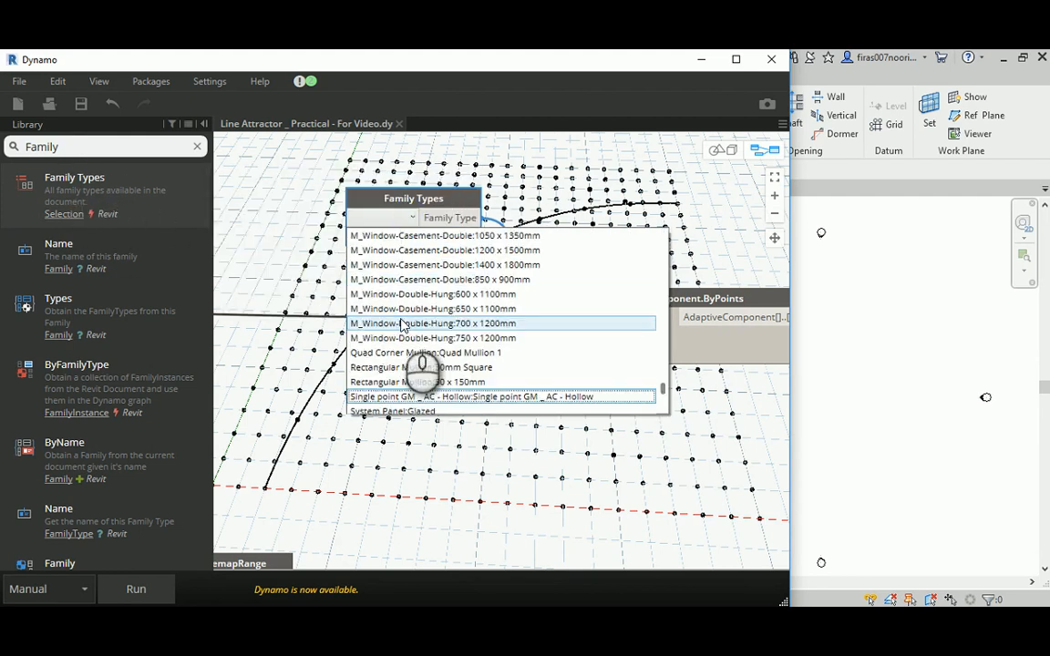
left_click(393, 401)
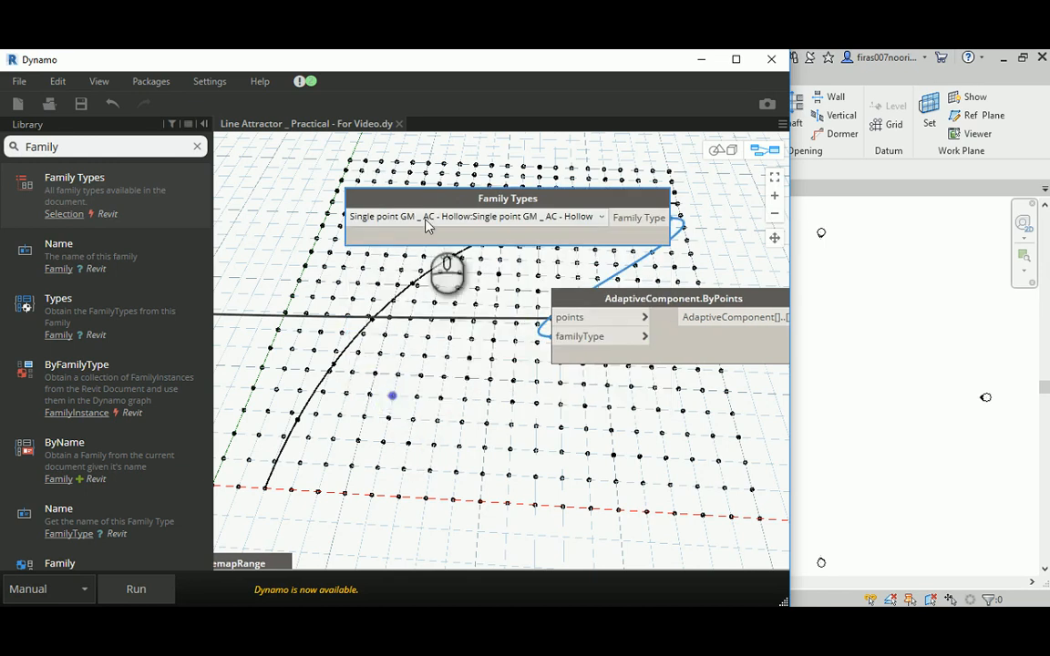
left_click_drag(415, 201, 351, 186)
- Run the graph to place the hollow adaptive components on the point grid and zoom in on them in the floor plan
scroll(594, 309, "down", 4)
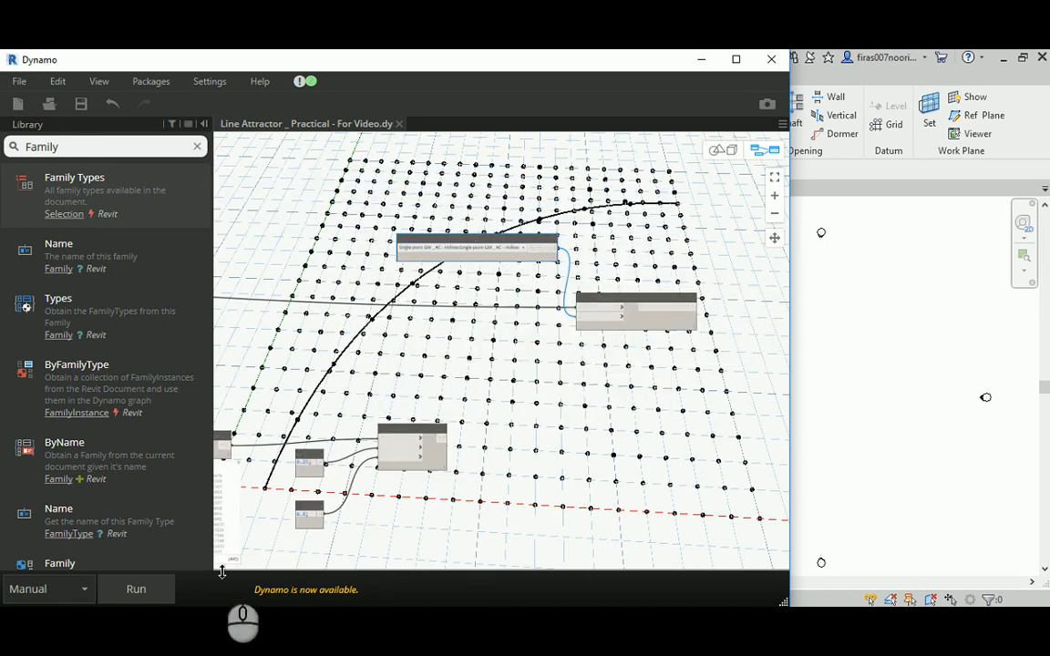
left_click(155, 596)
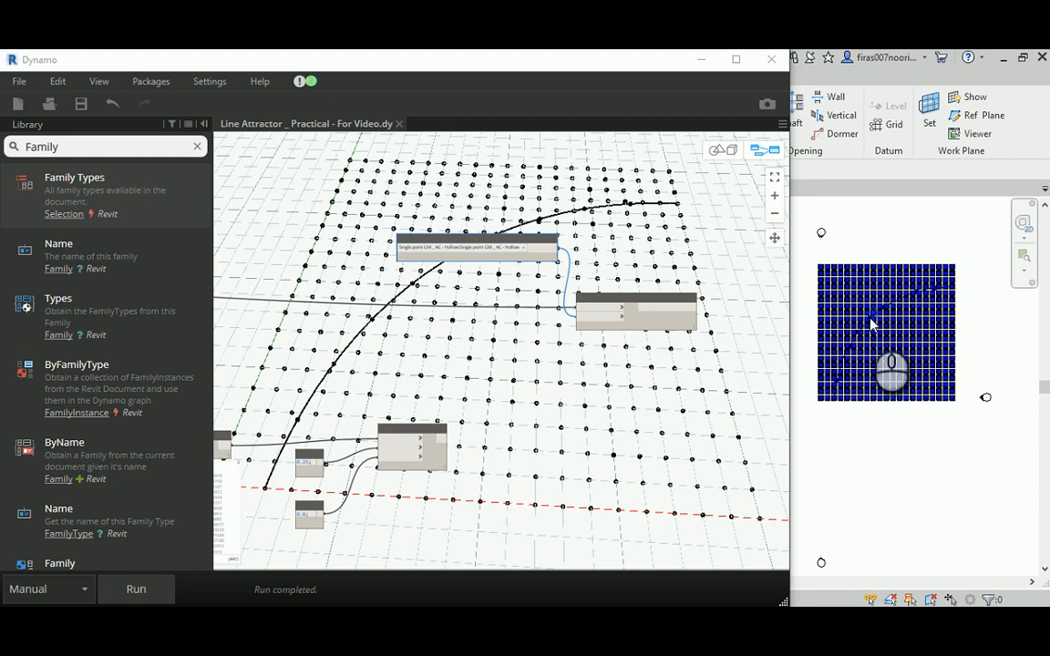
scroll(871, 323, "up", 5)
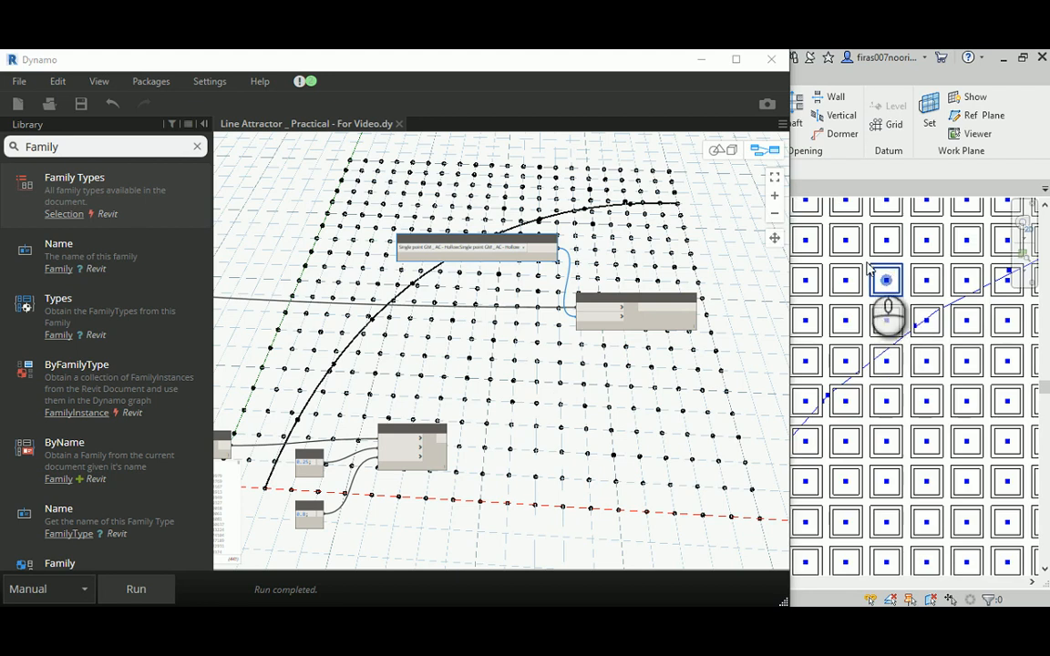
- Minimize Dynamo to return to Revit and open the default 3D view of the placed components
left_click(701, 59)
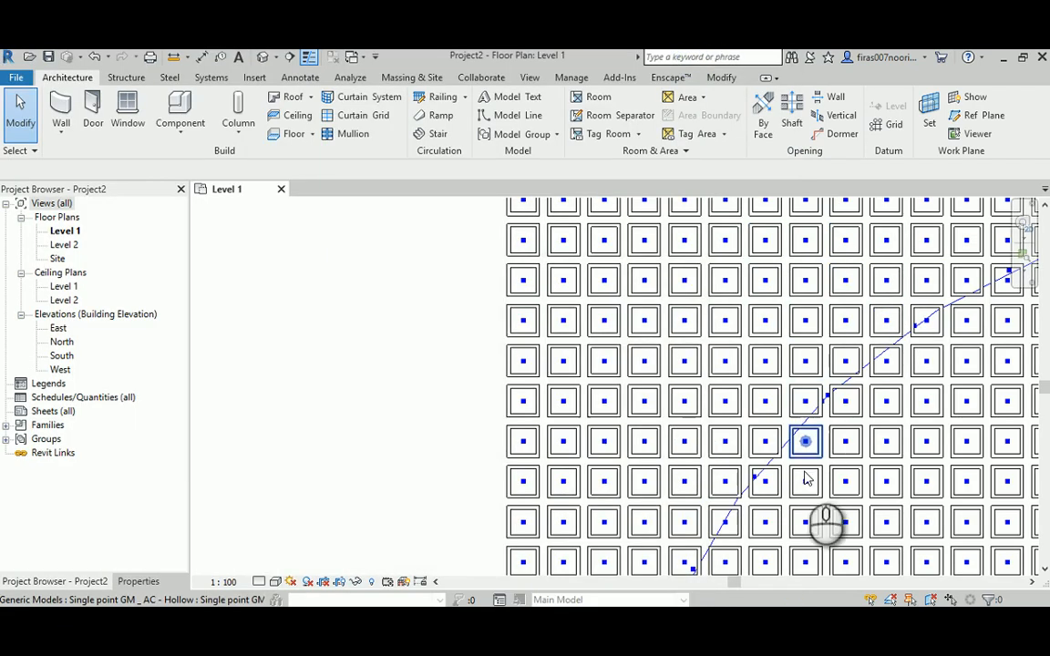
scroll(806, 481, "down", 2)
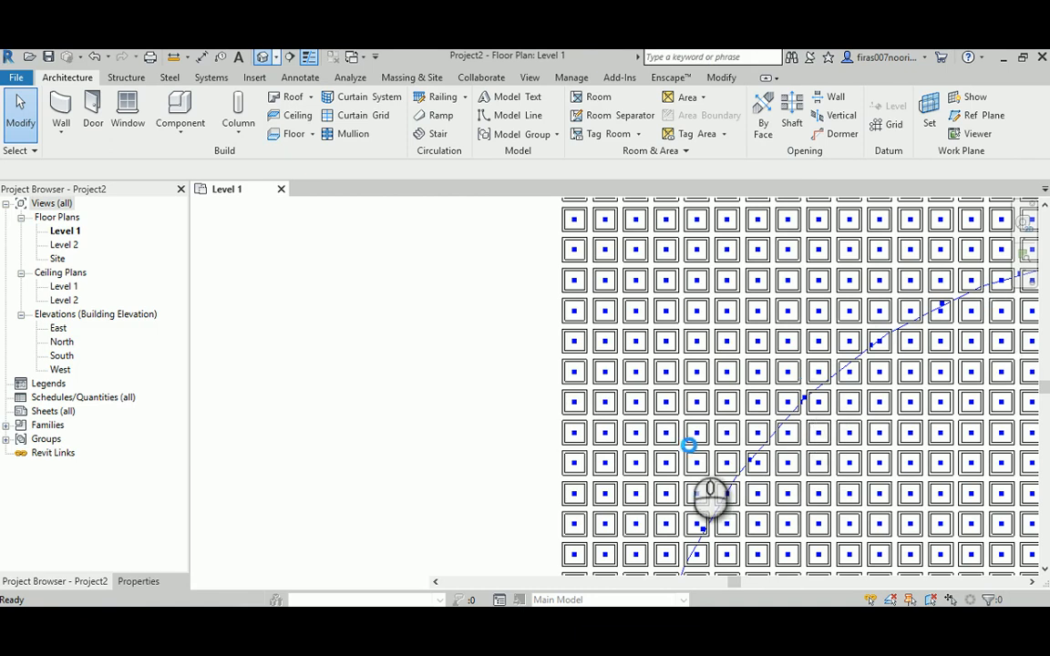
scroll(694, 419, "up", 6)
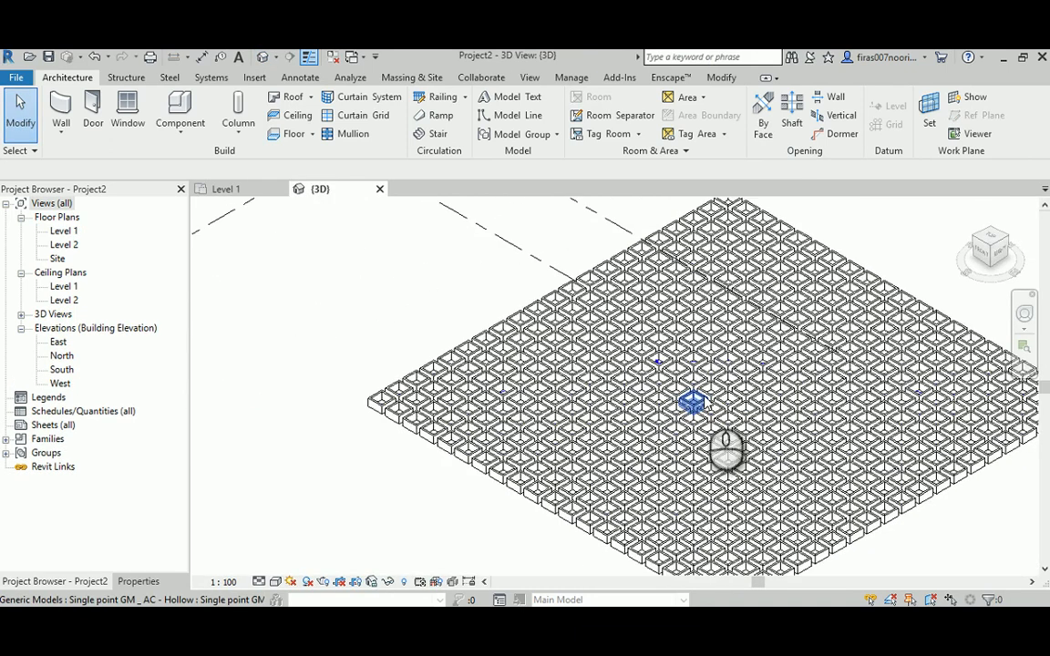
middle_click_drag(726, 447, 729, 493, "shift")
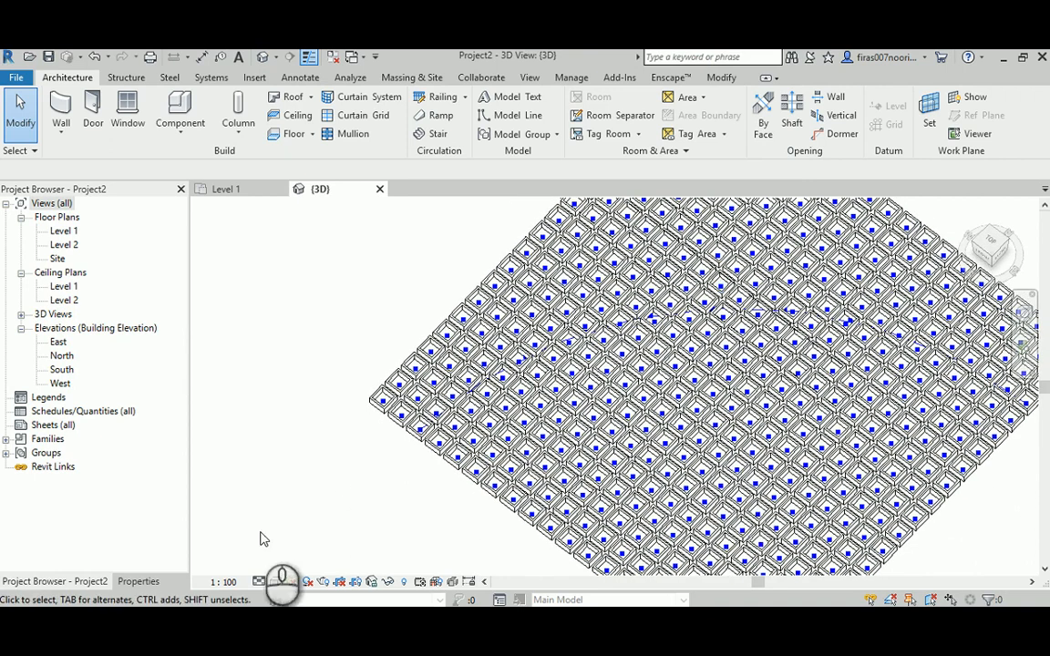
- Set the 3D view's visual style to Shaded and inspect the hollow components from several angles and close up
left_click(276, 582)
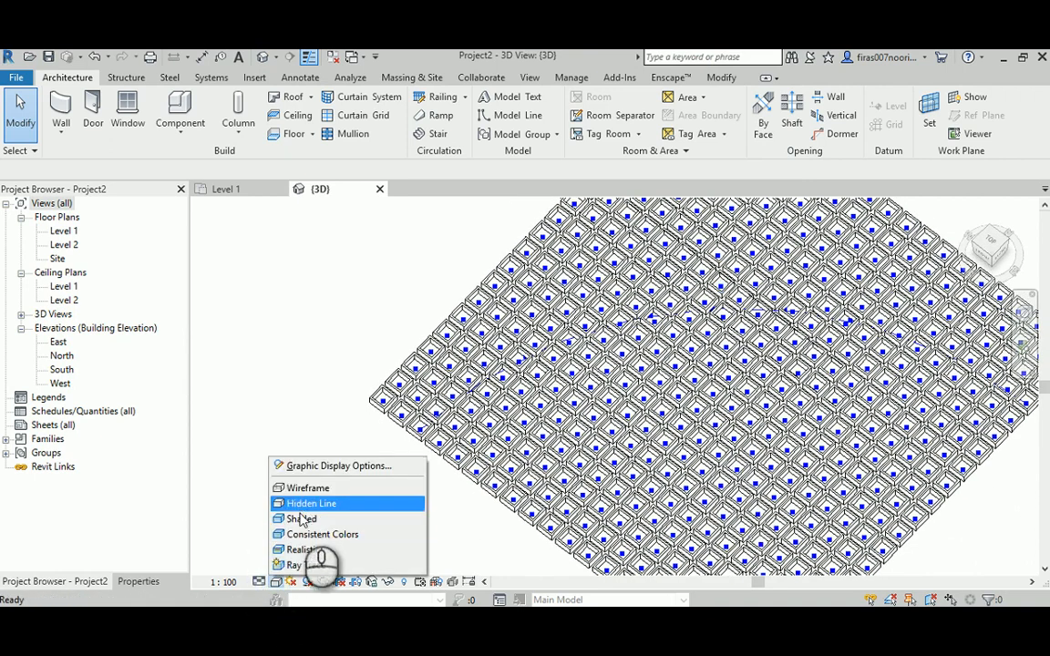
left_click(302, 520)
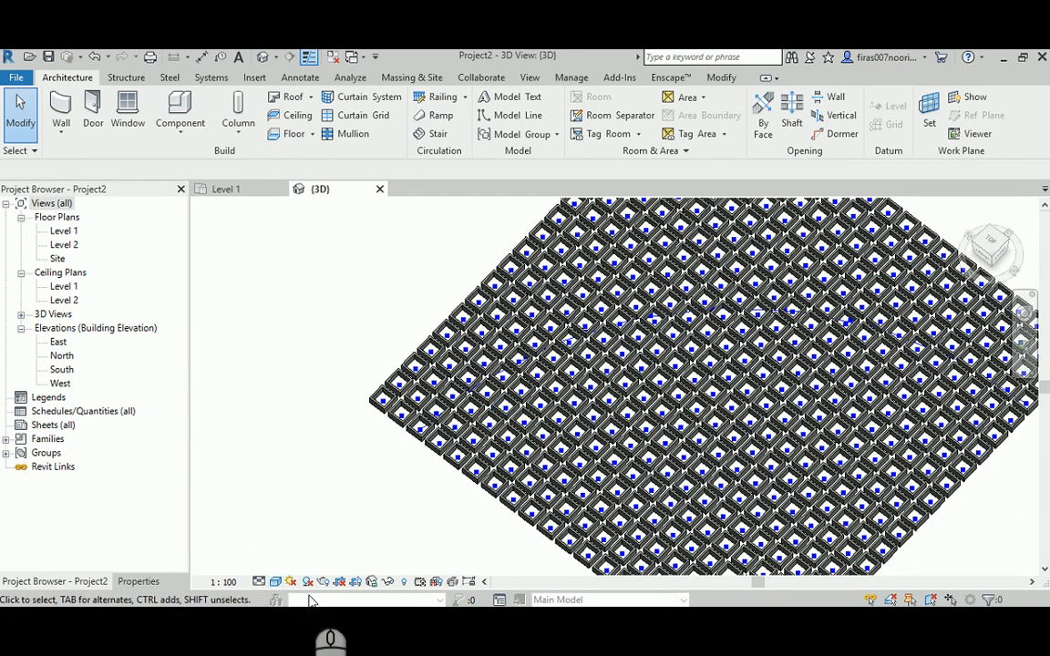
middle_click_drag(795, 379, 802, 96, "shift")
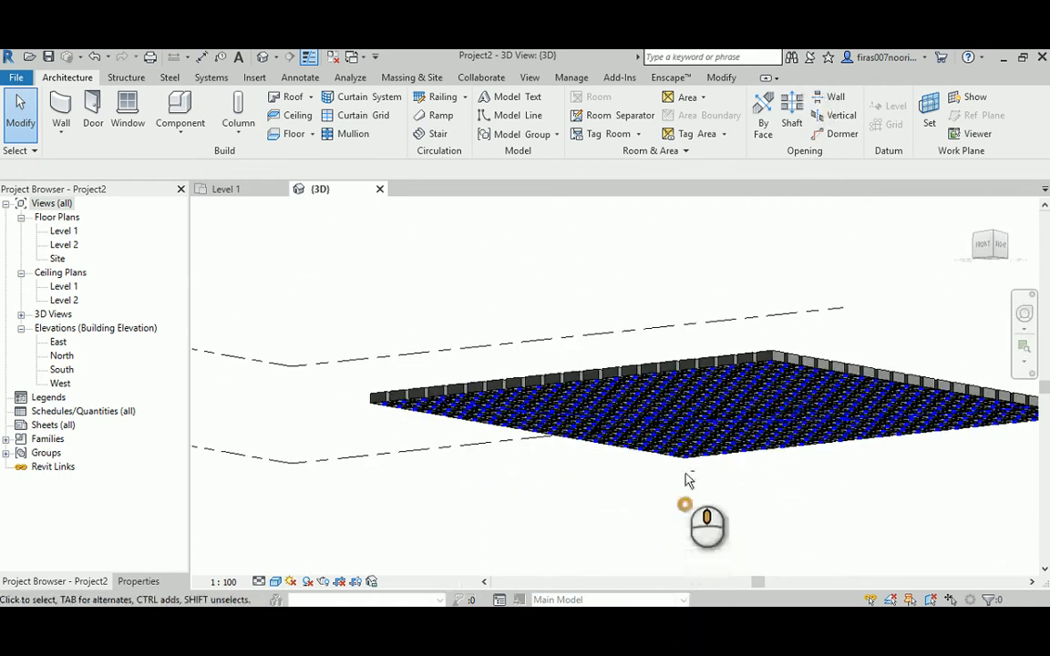
middle_click_drag(668, 452, 469, 412, "shift")
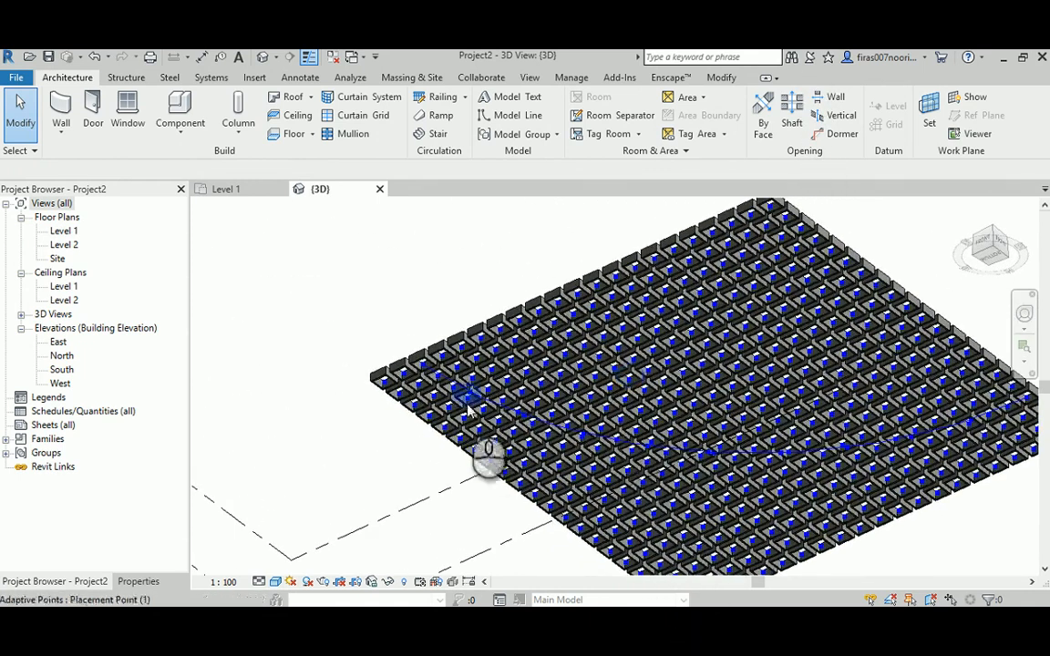
middle_click_drag(597, 369, 713, 418, "shift")
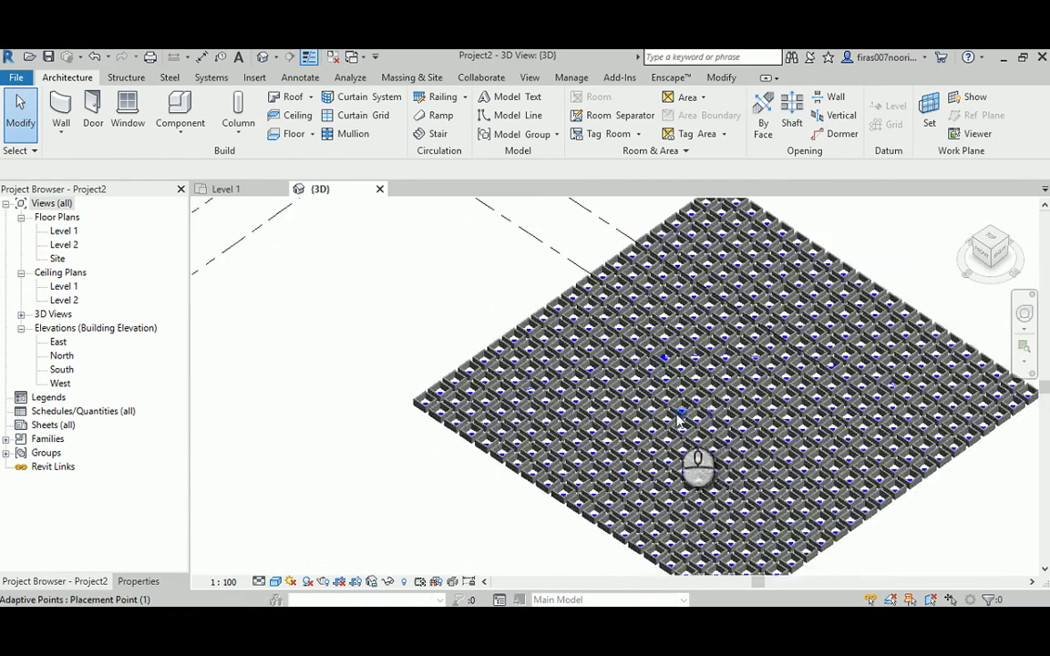
scroll(678, 420, "up", 5)
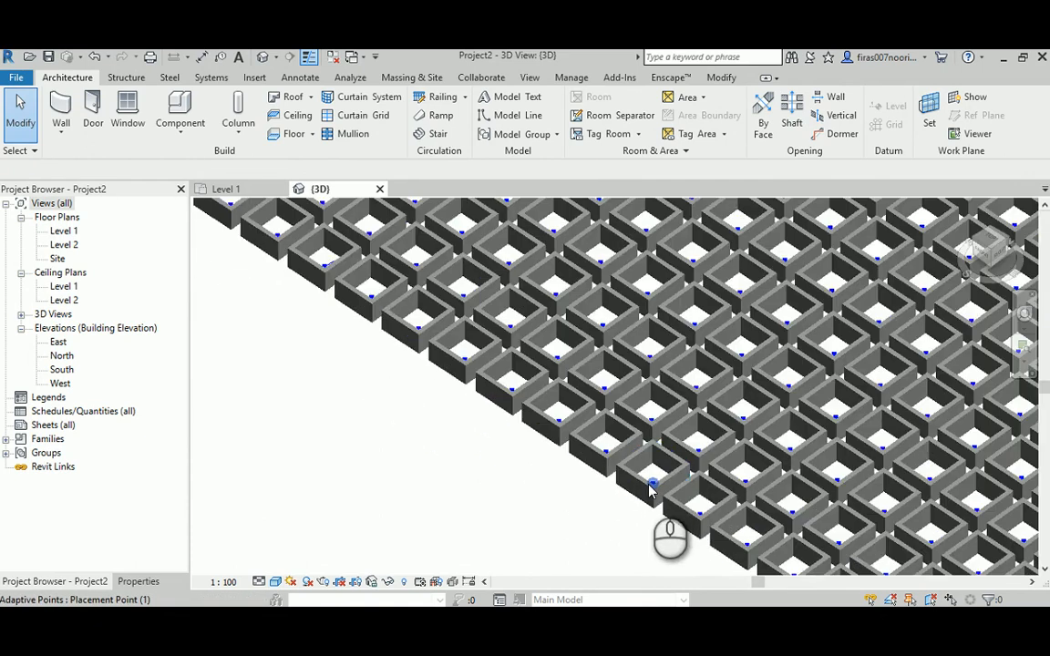
- Select one hollow component at the grid's edge, switch to Dynamo, and examine the components close up in the Revit view beside it
left_click(653, 471)
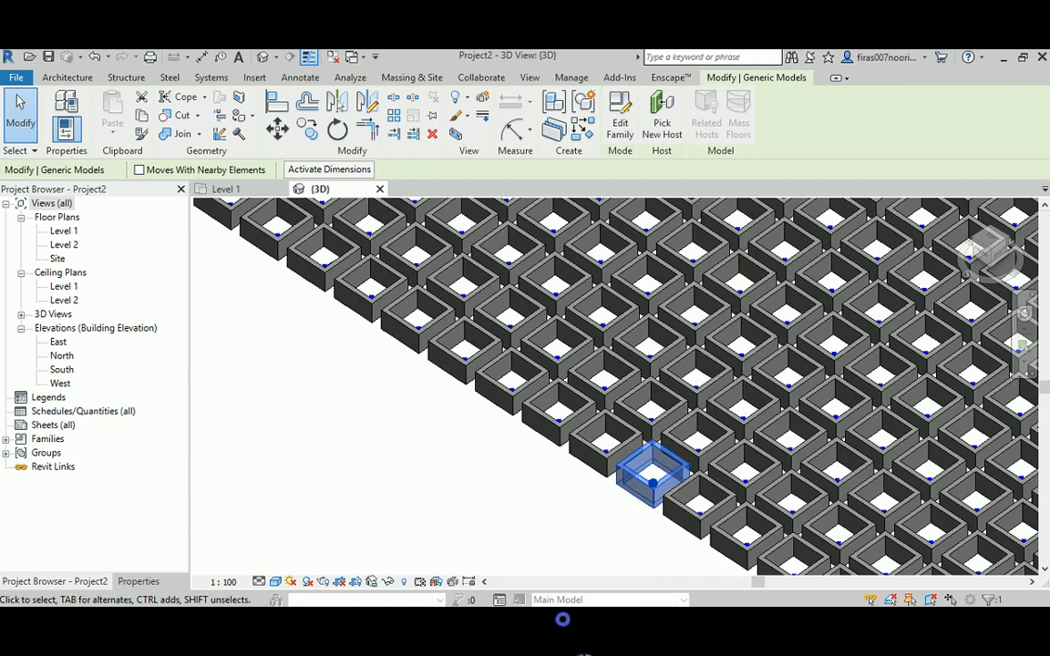
mouse_move(562, 620)
left_click(611, 574)
left_click(560, 624)
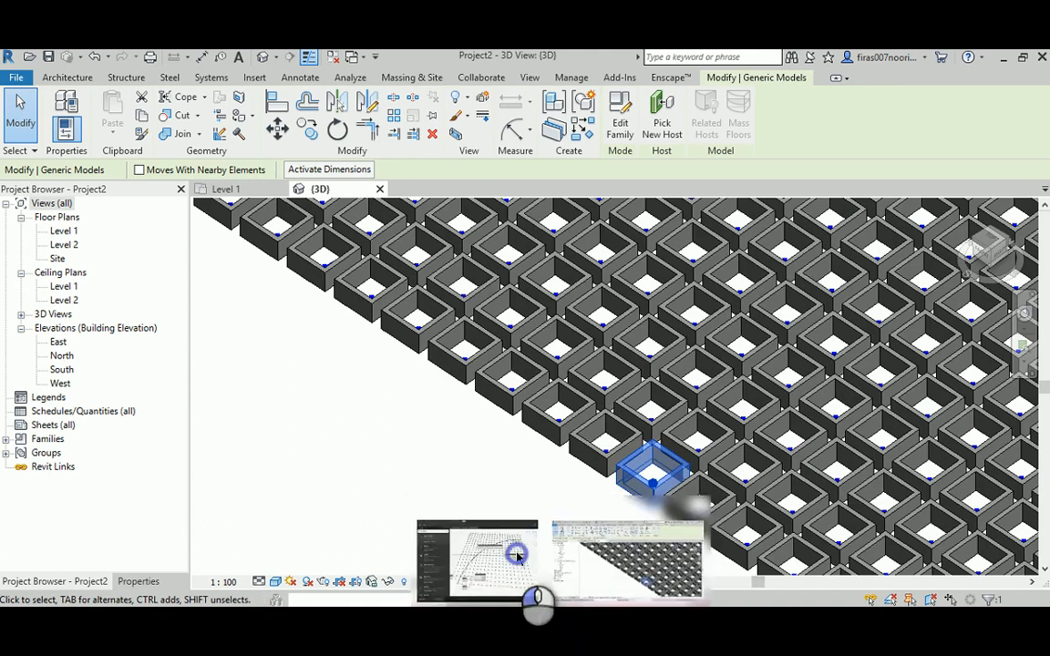
left_click(518, 555)
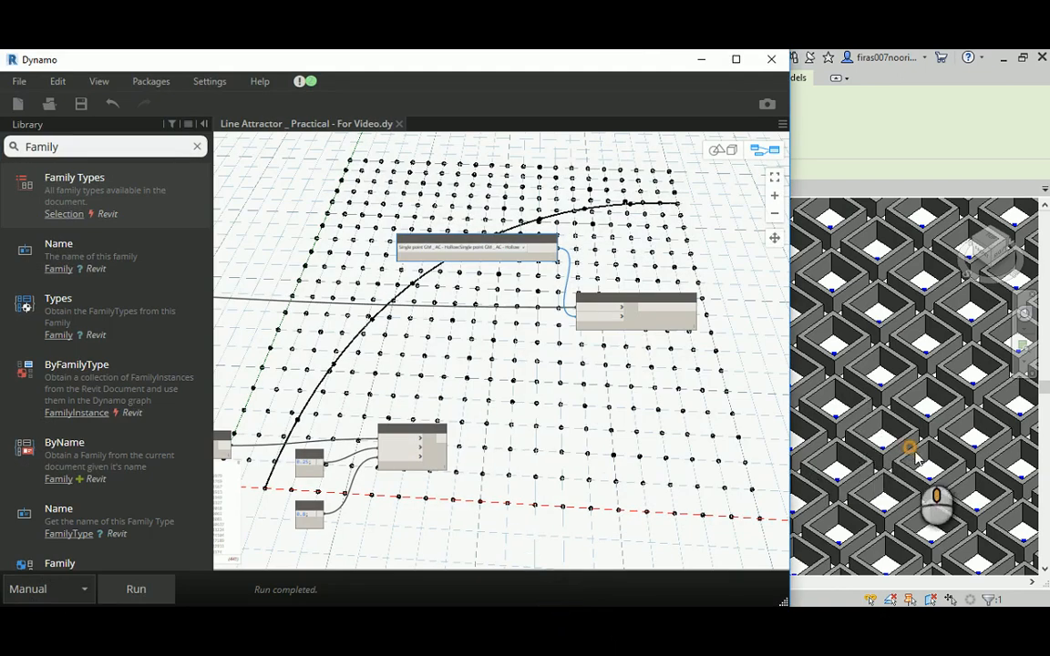
scroll(912, 448, "down", 3)
scroll(953, 446, "up", 3)
scroll(885, 383, "down", 3)
scroll(920, 434, "up", 3)
scroll(920, 437, "up", 2)
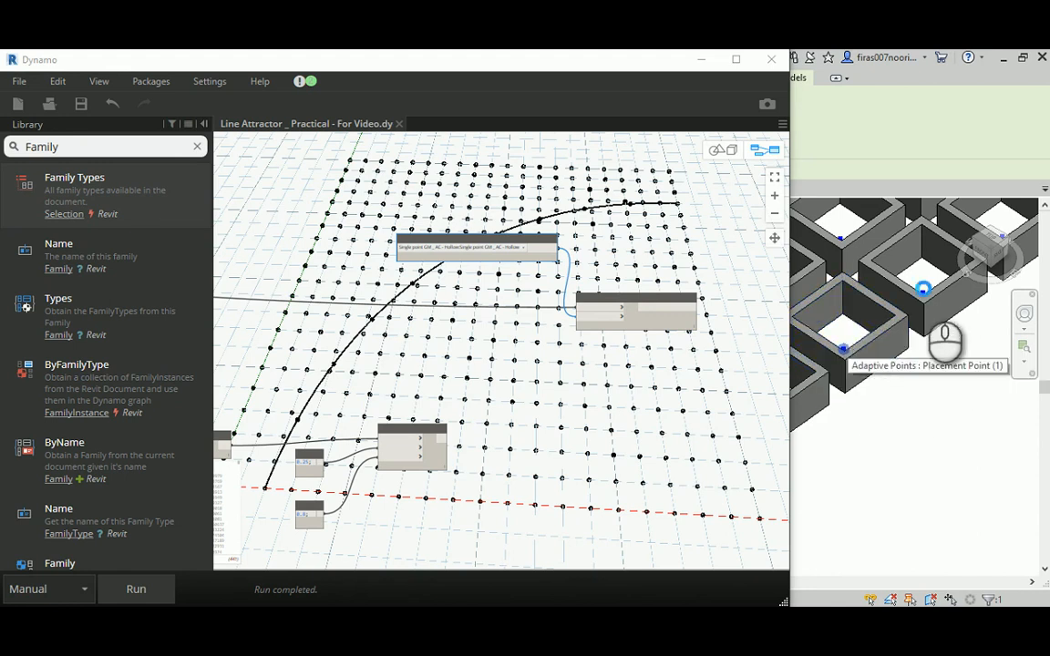
- Move the Code Block containing 20 up from its place beside the Range node to make room for another input node
scroll(523, 267, "down", 8)
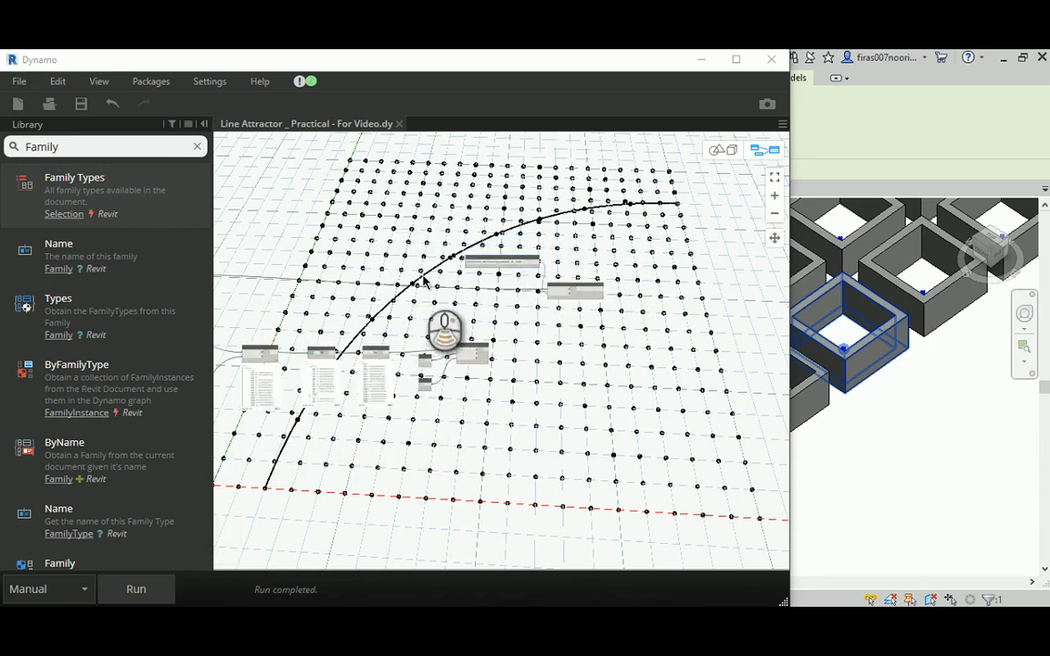
scroll(722, 285, "up", 10)
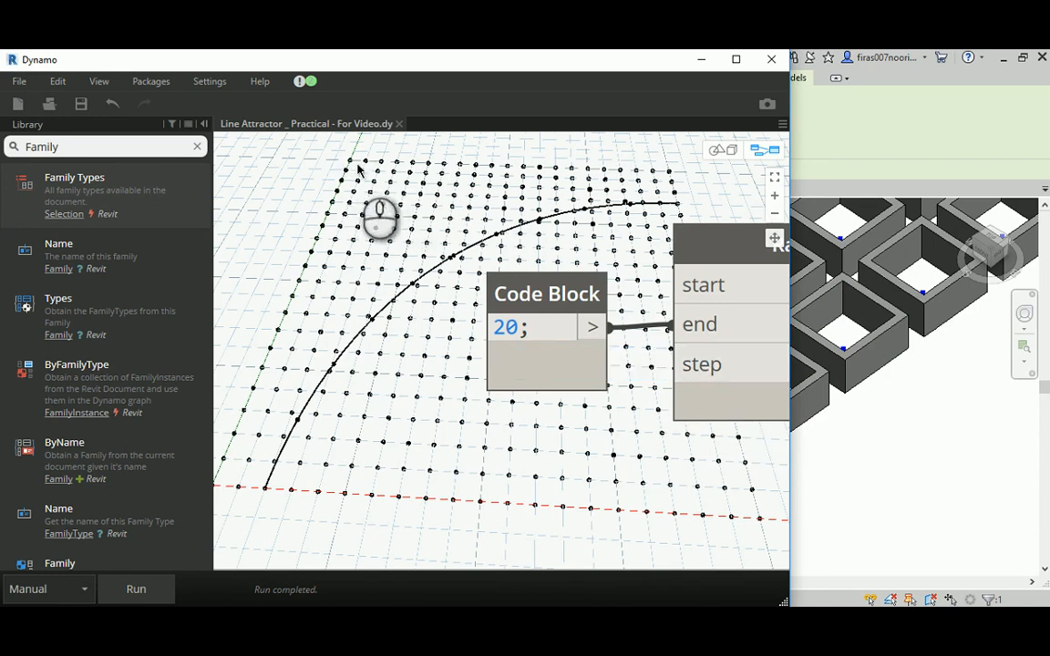
left_click_drag(525, 293, 486, 220)
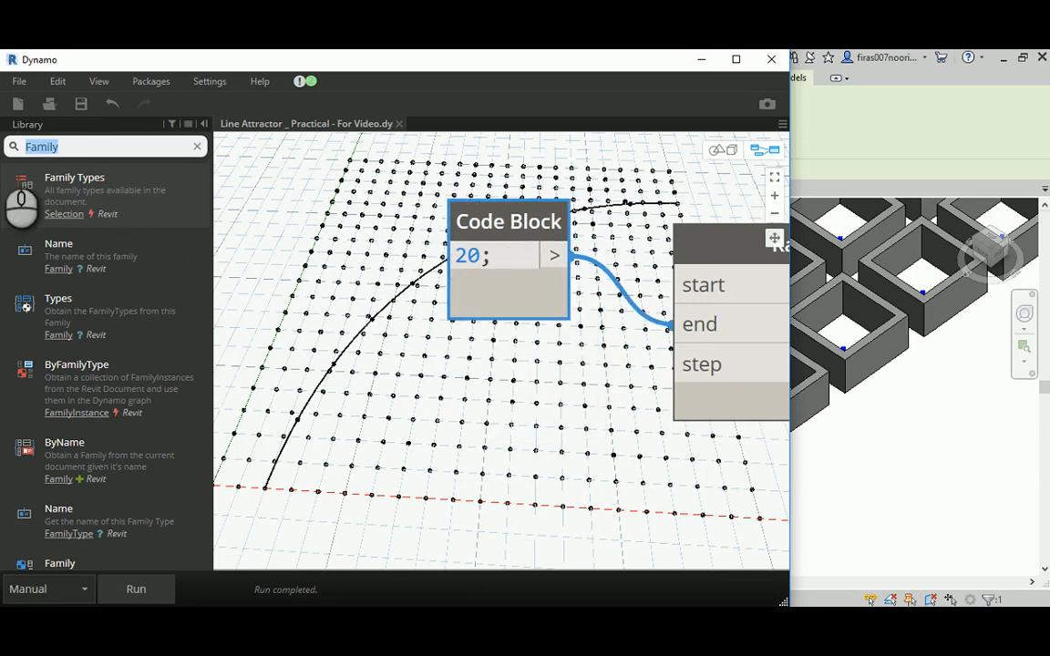
- Search the node library for Slider and add a Number Slider to the graph below the Code Block
type("Inte")
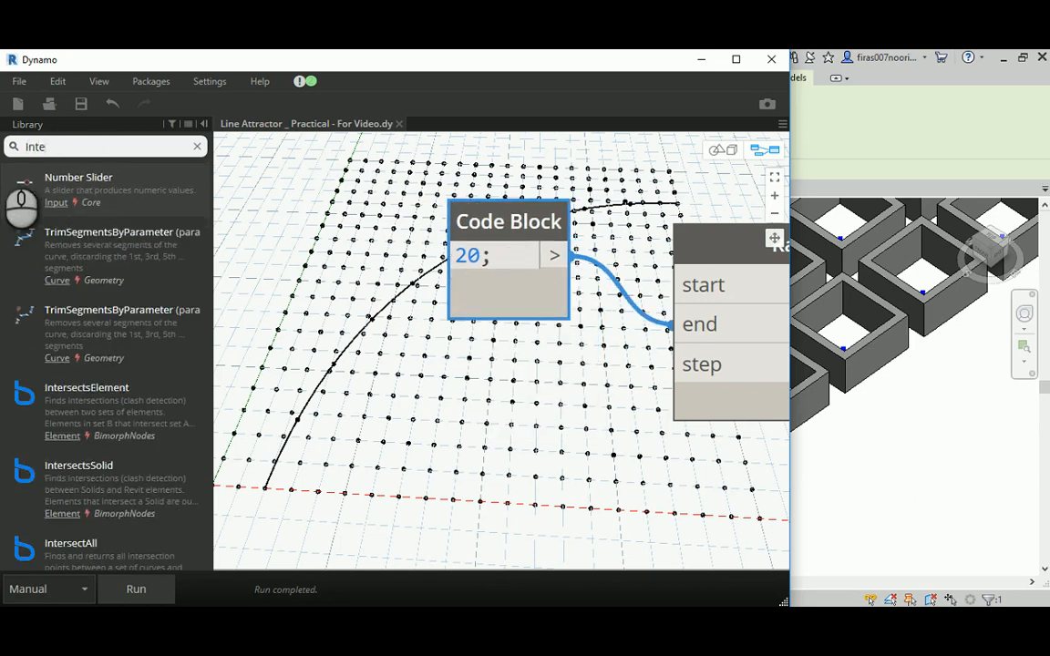
key("BackSpace")
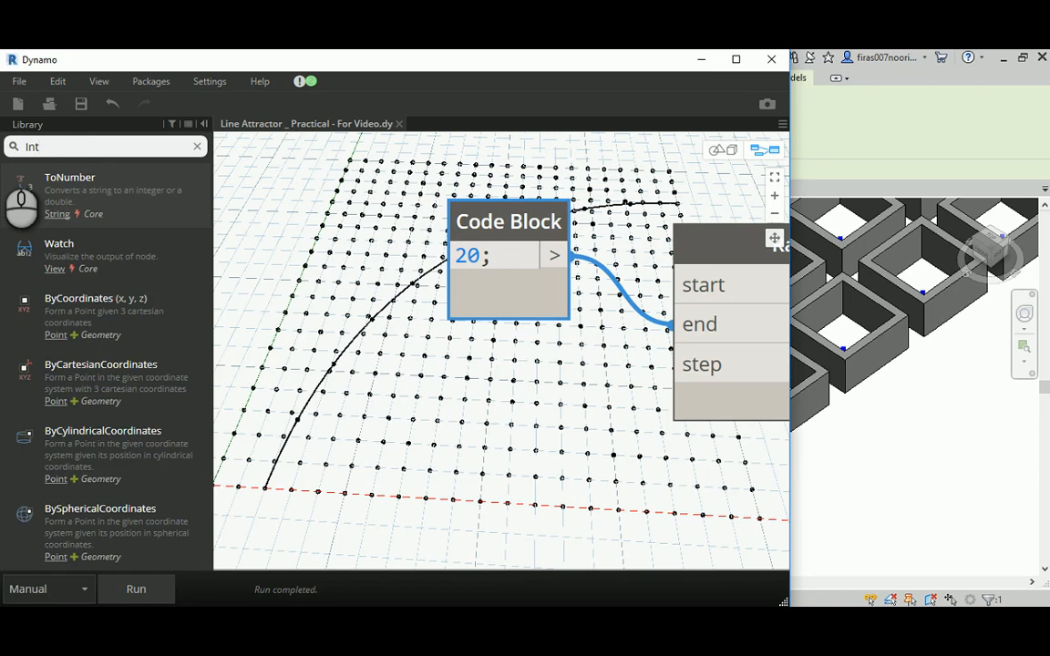
key("BackSpace")
key("BackSpace")
key("BackSpace")
type("Sldier")
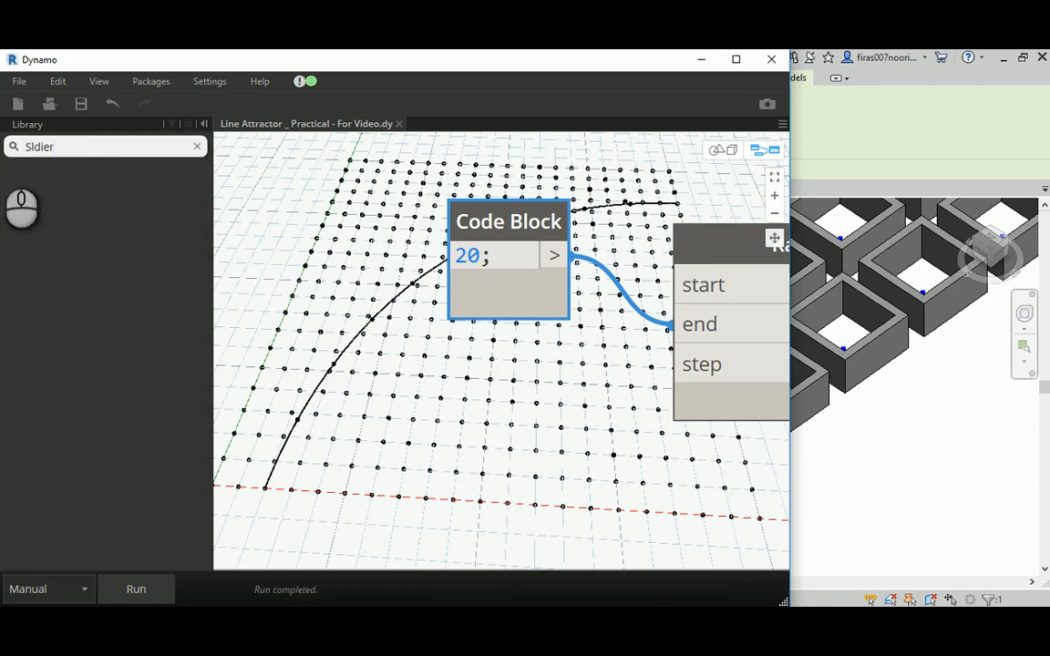
key("BackSpace")
type("ider")
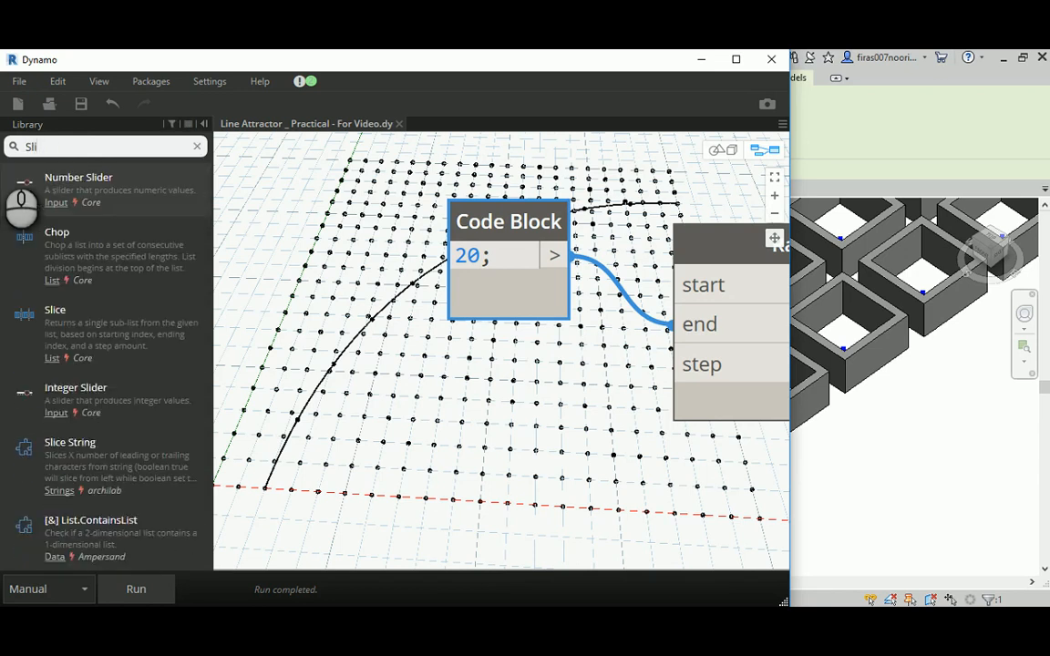
mouse_move(96, 228)
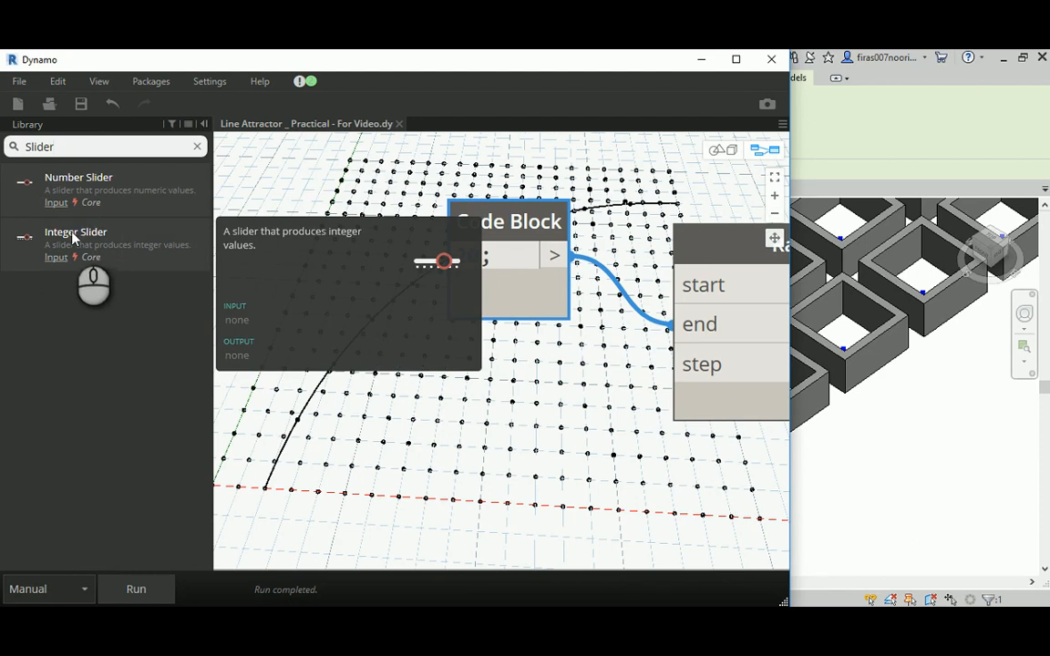
left_click_drag(71, 182, 302, 432)
- Connect the Number Slider to the step input of the Range node and move the slider farther from it
scroll(411, 372, "down", 3)
left_click_drag(508, 425, 586, 370)
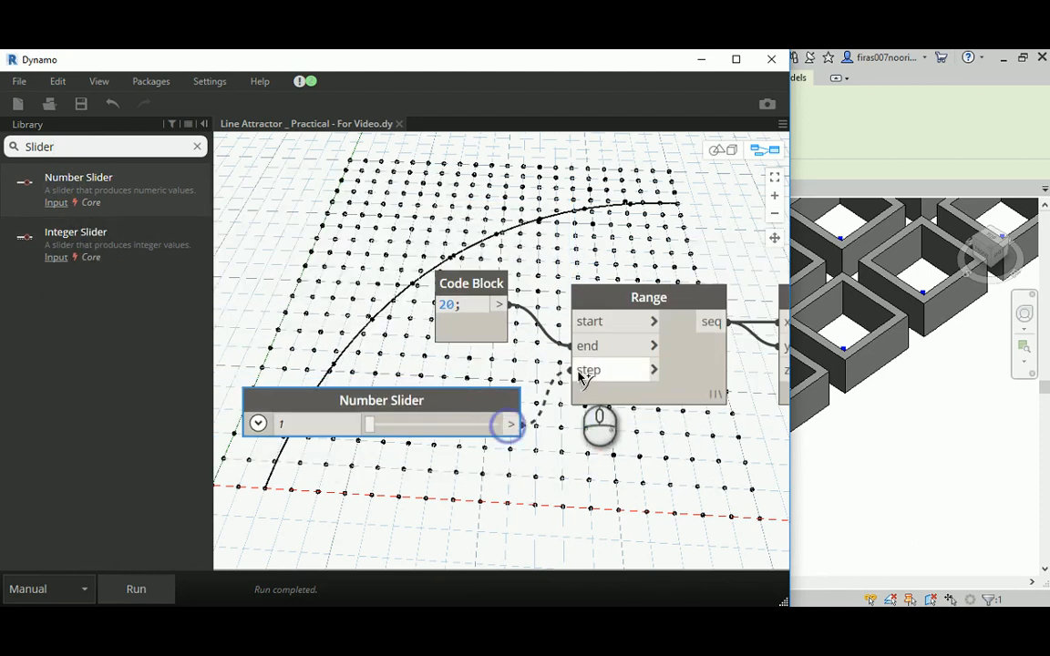
left_click_drag(450, 399, 351, 392)
- Move the Family Types and AdaptiveComponent.ByPoints nodes together closer to the rest of the graph, and lower Family Types slightly beside its connected node
scroll(349, 376, "down", 2)
scroll(349, 377, "down", 1)
scroll(323, 394, "down", 6)
scroll(324, 394, "down", 1)
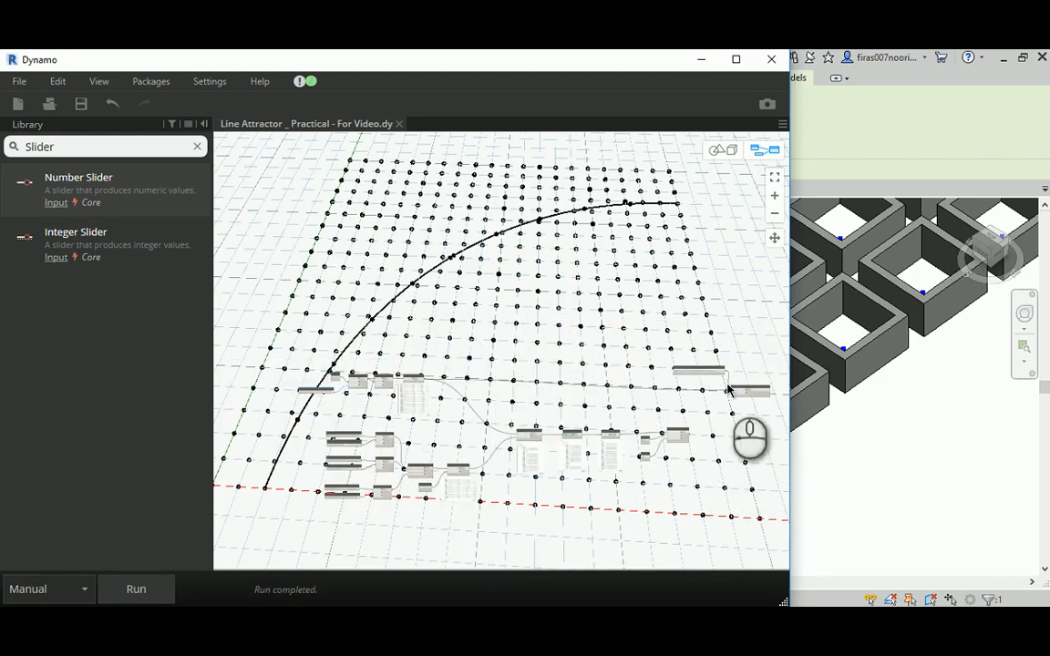
middle_click_drag(697, 399, 481, 377)
scroll(478, 357, "up", 4)
scroll(592, 344, "up", 2)
scroll(632, 342, "up", 1)
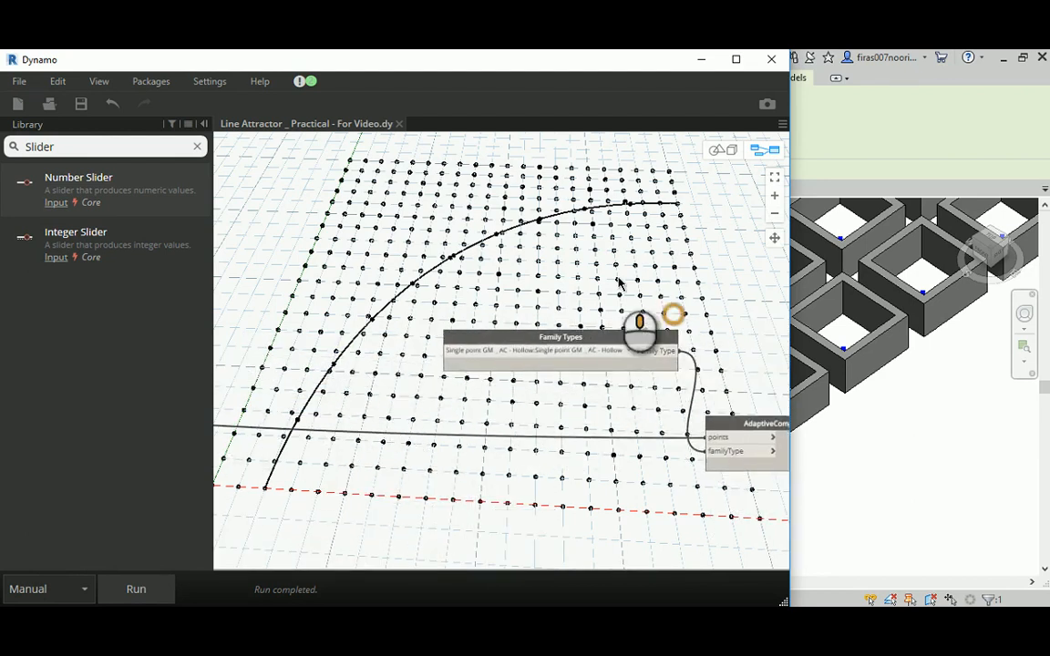
middle_click_drag(621, 288, 501, 248)
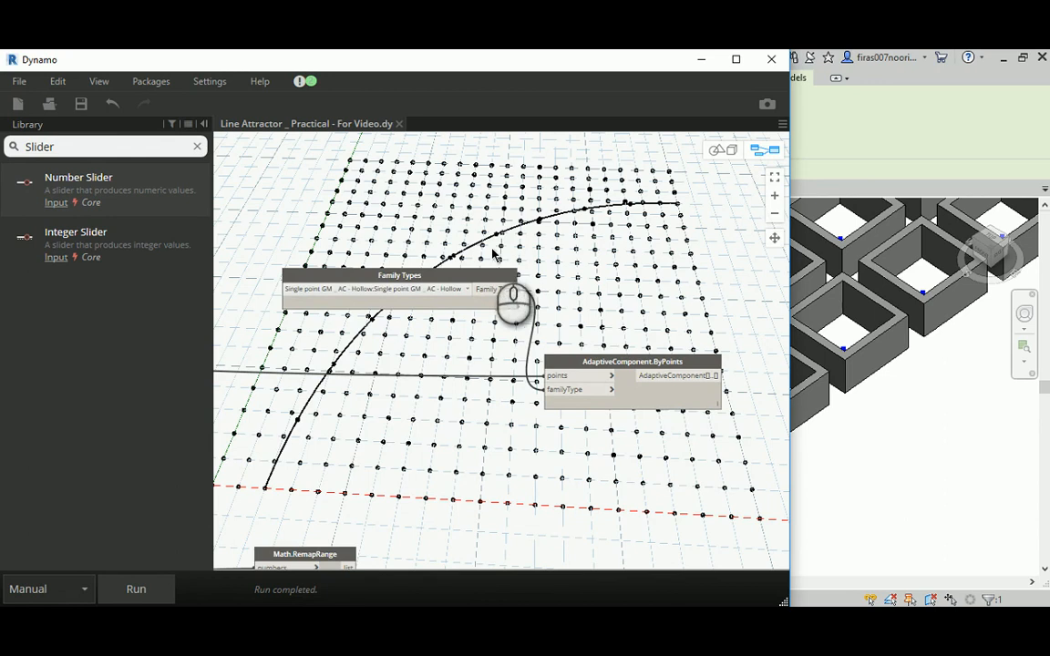
scroll(493, 254, "down", 2)
left_click_drag(321, 237, 643, 375)
left_click_drag(570, 314, 365, 238)
middle_click_drag(356, 310, 688, 383)
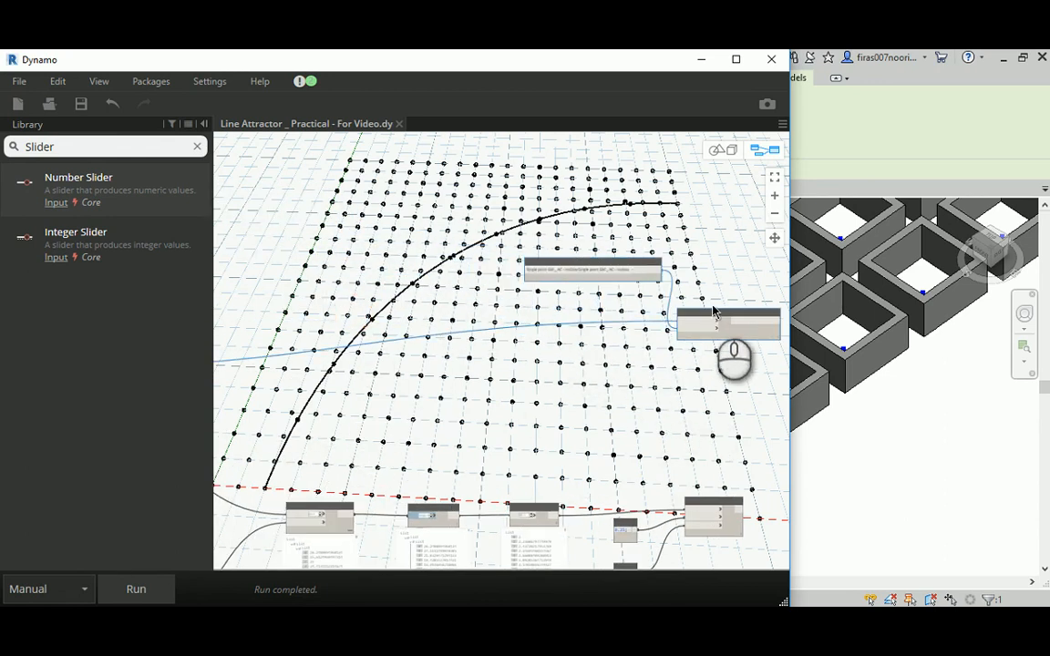
left_click_drag(712, 308, 528, 267)
middle_click_drag(309, 312, 368, 348)
scroll(574, 306, "up", 3)
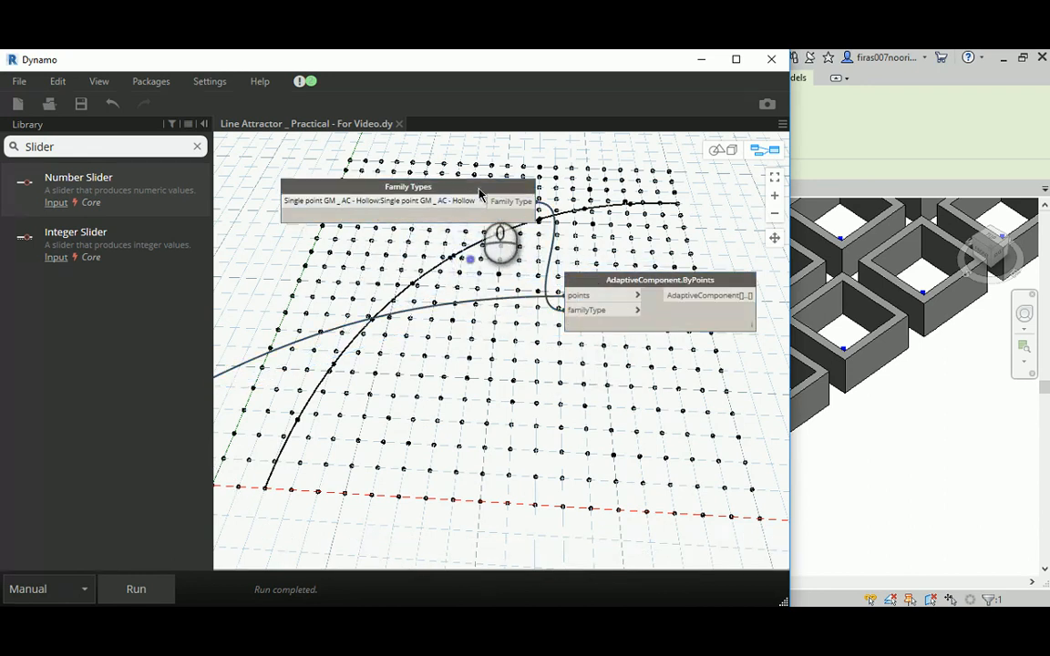
left_click_drag(480, 191, 463, 236)
- Search the node library for element.setpara to find the nodes that set element parameters
left_click(74, 146)
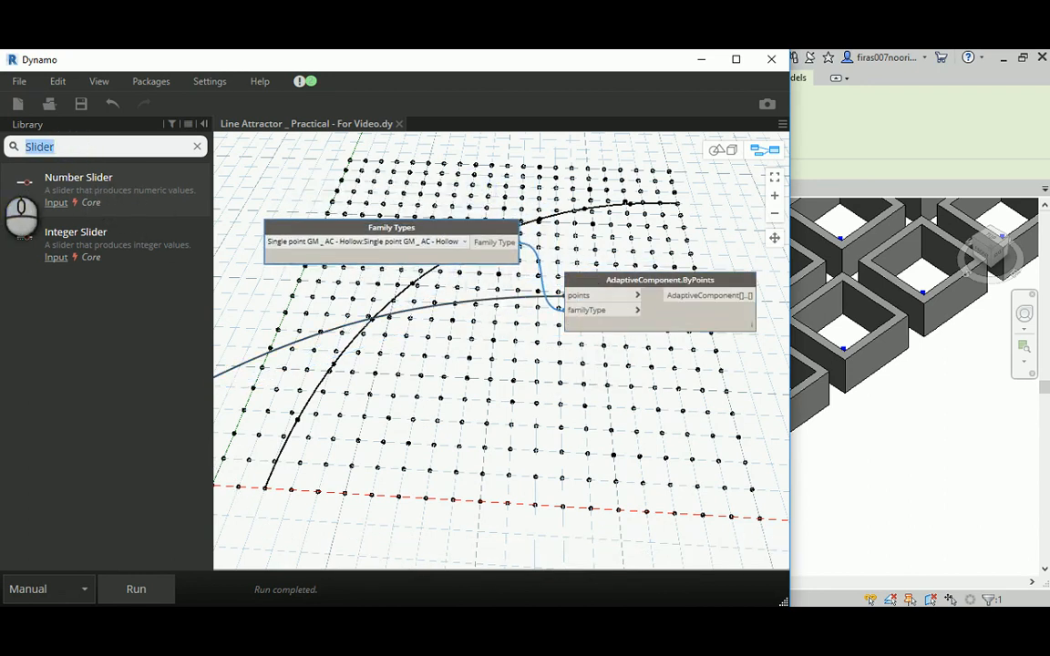
type("el")
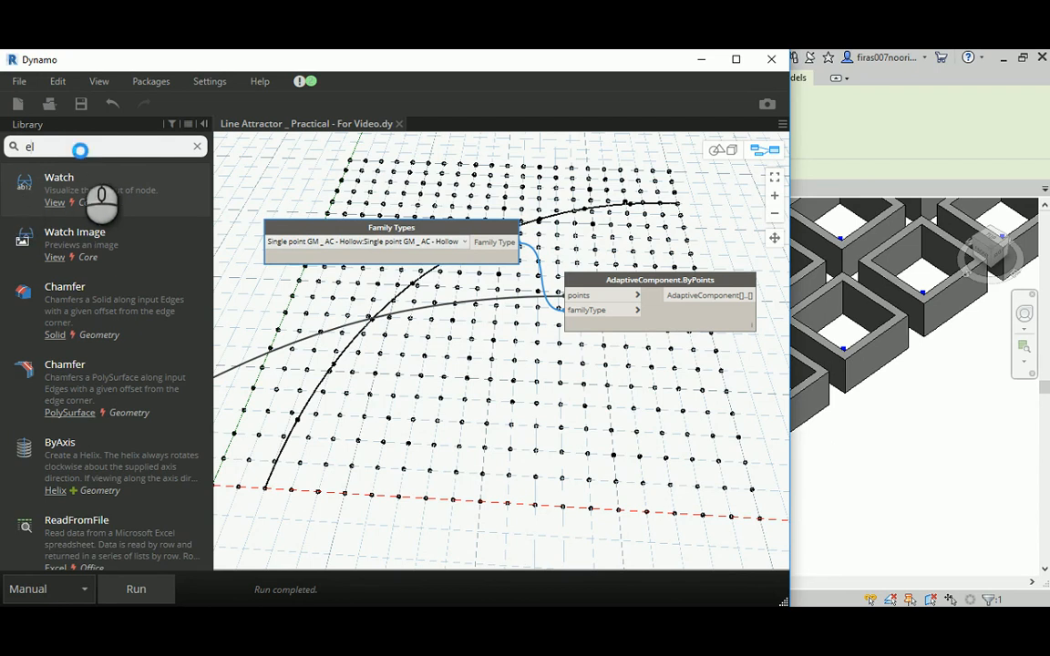
type("eemnt")
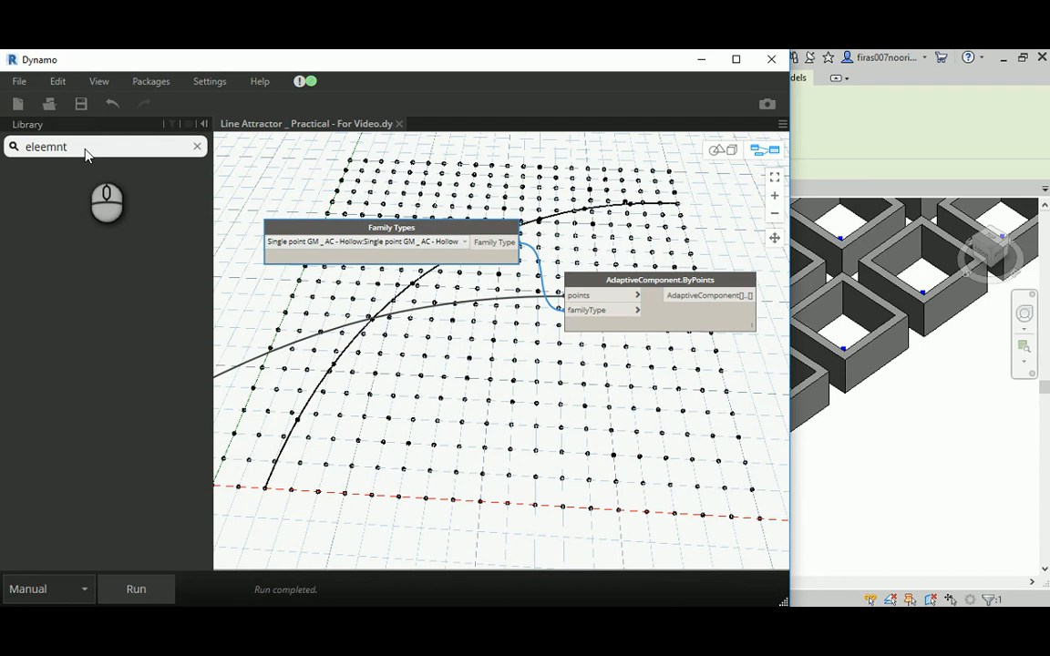
key("BackSpace")
key("BackSpace")
key("BackSpace")
key("BackSpace")
key("BackSpace")
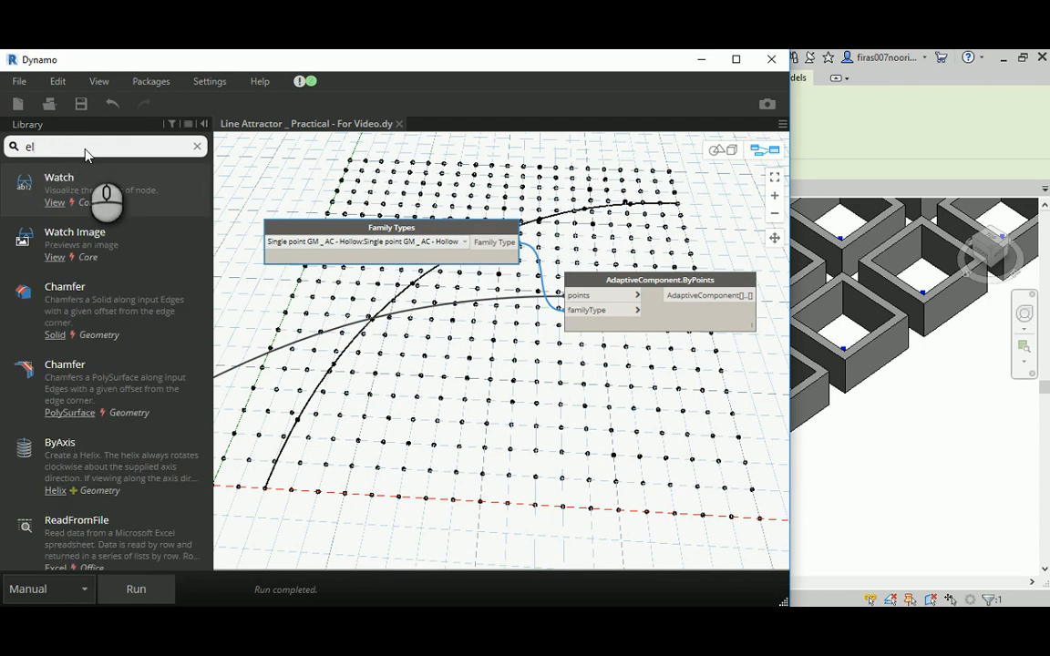
type("eme")
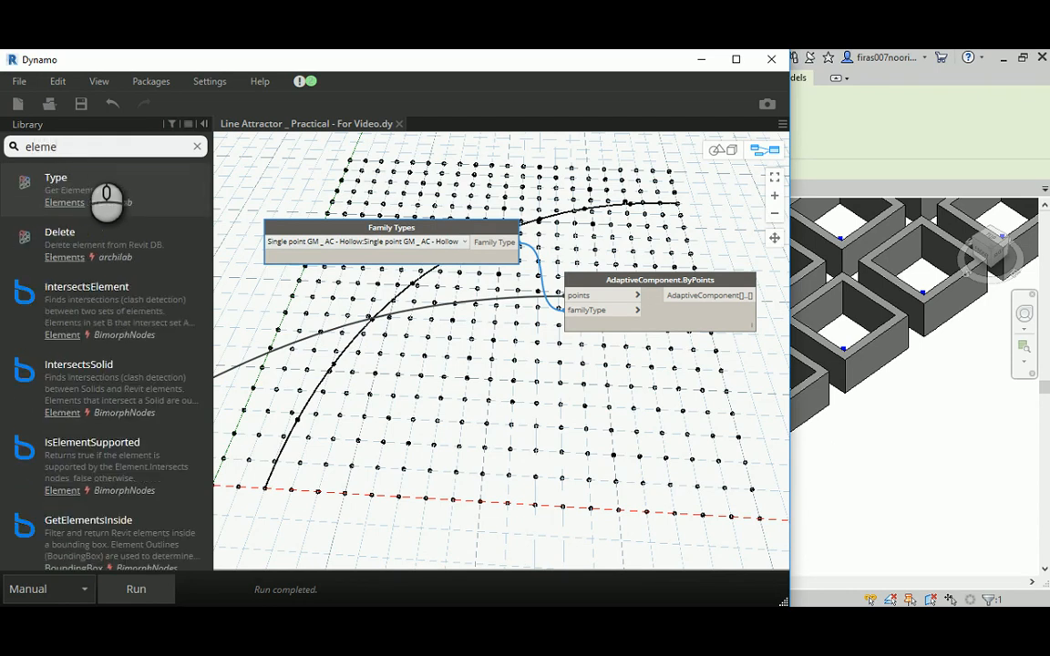
type("nt.set")
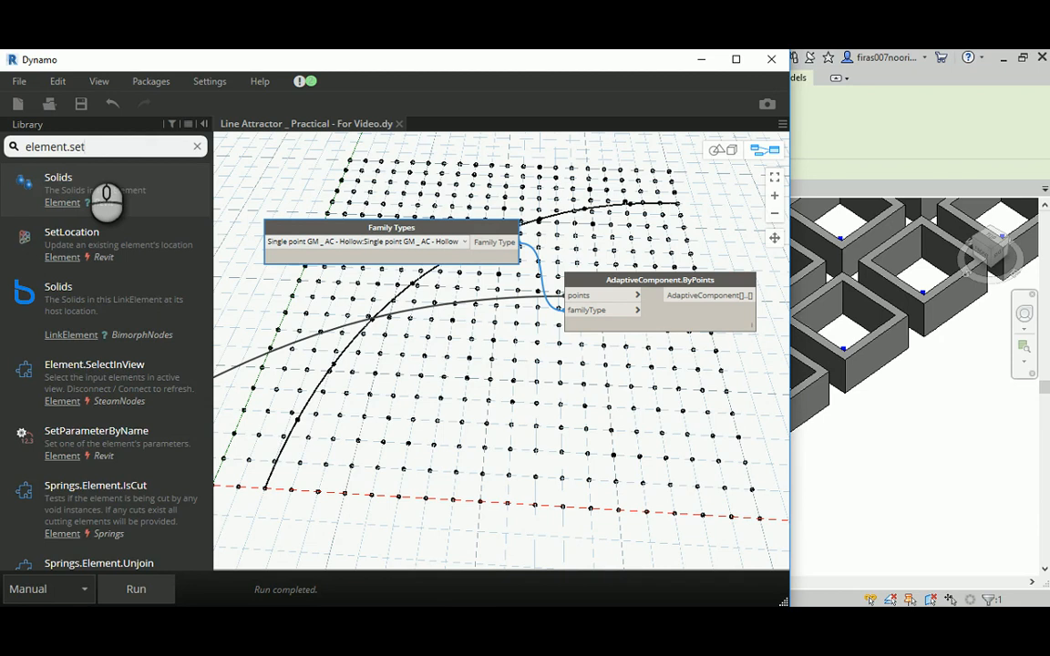
type("para")
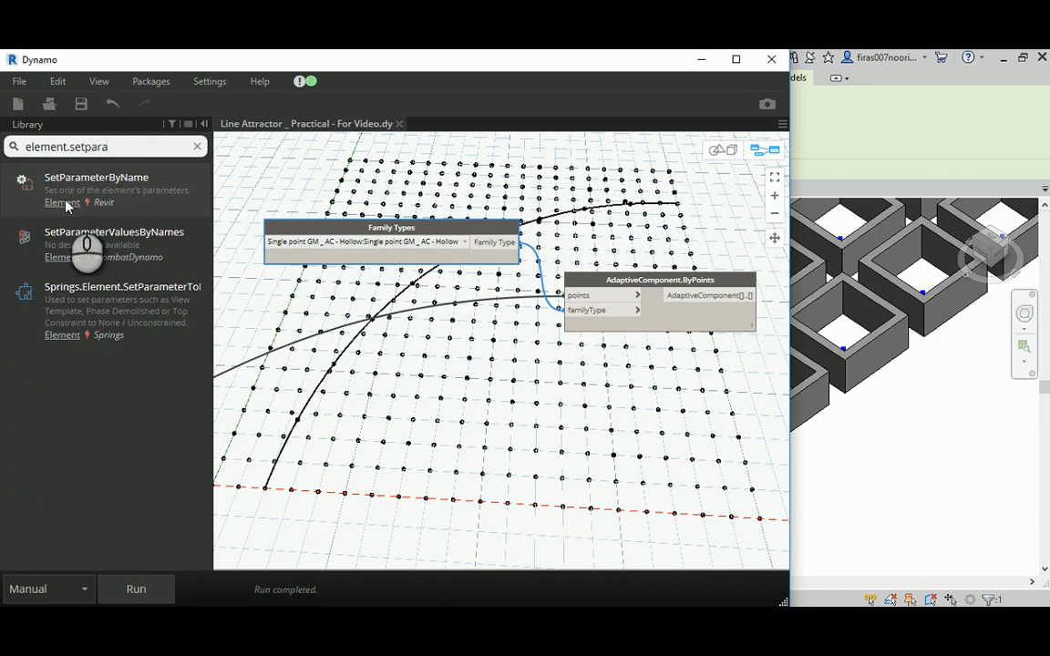
left_click(105, 235)
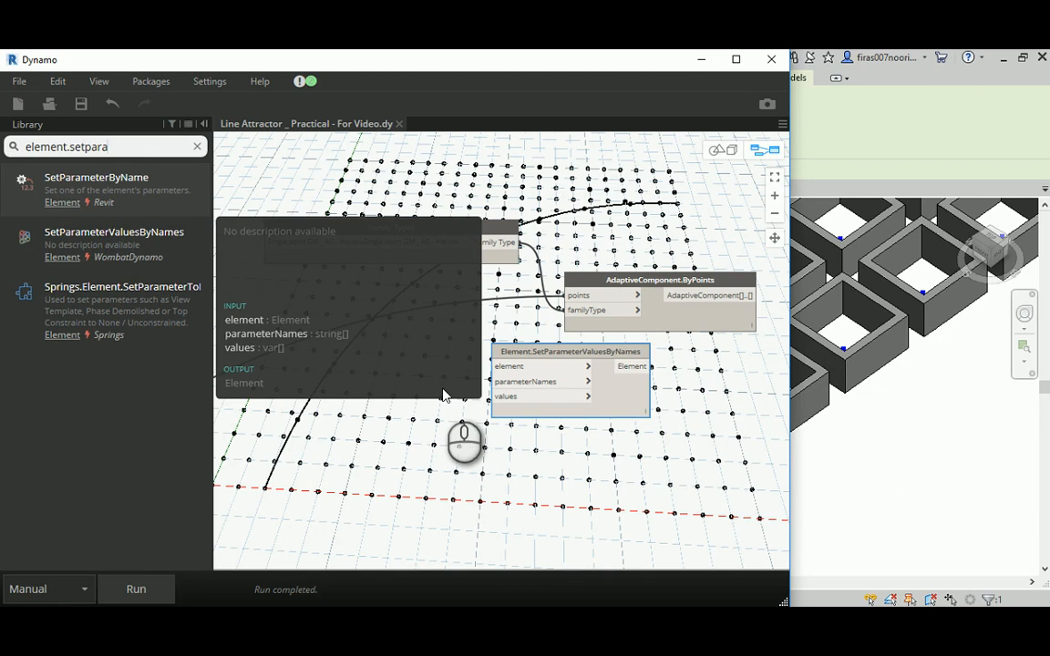
left_click(123, 189)
left_click_drag(556, 374, 546, 437)
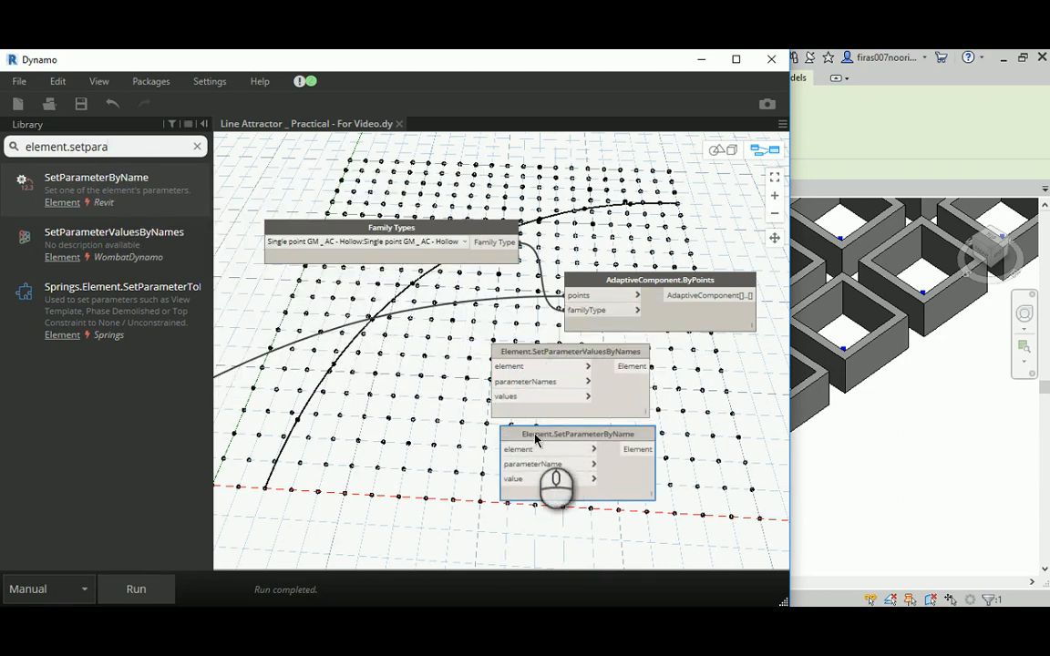
left_click(545, 436)
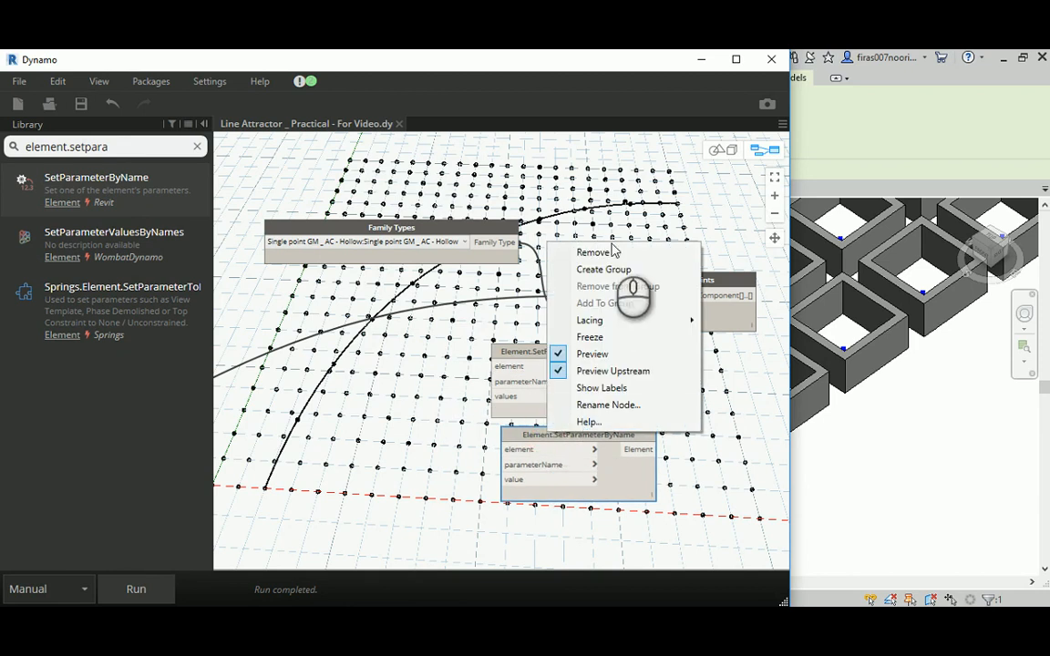
left_click(607, 245)
right_click(563, 358)
left_click(601, 362)
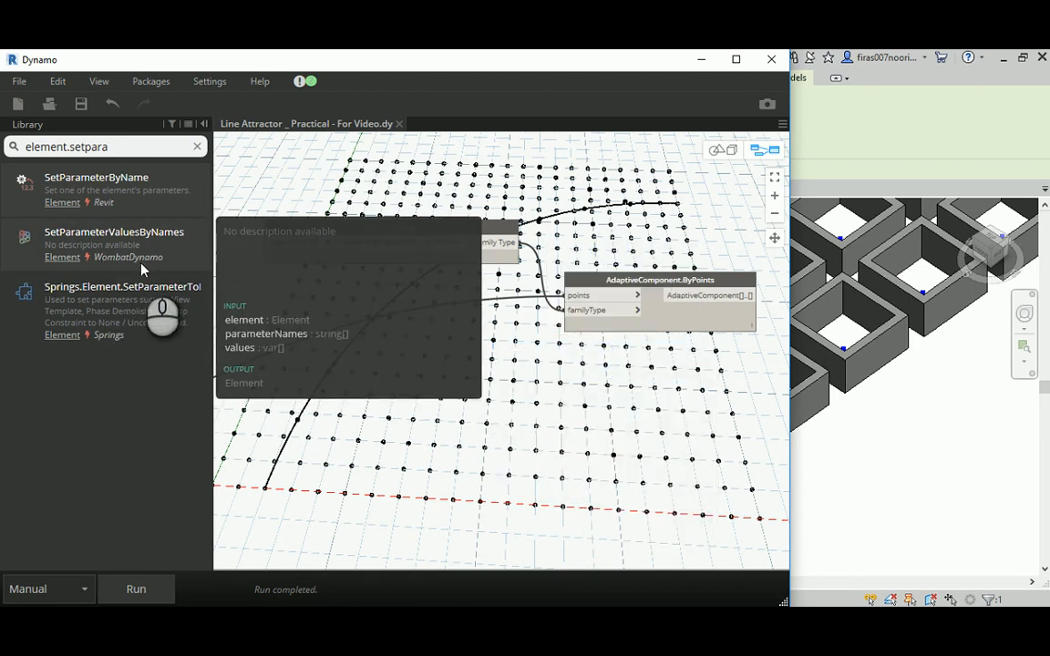
- Add the Element.SetParameterByName node and place it beyond the AdaptiveComponent.ByPoints node, slightly lower
left_click(138, 181)
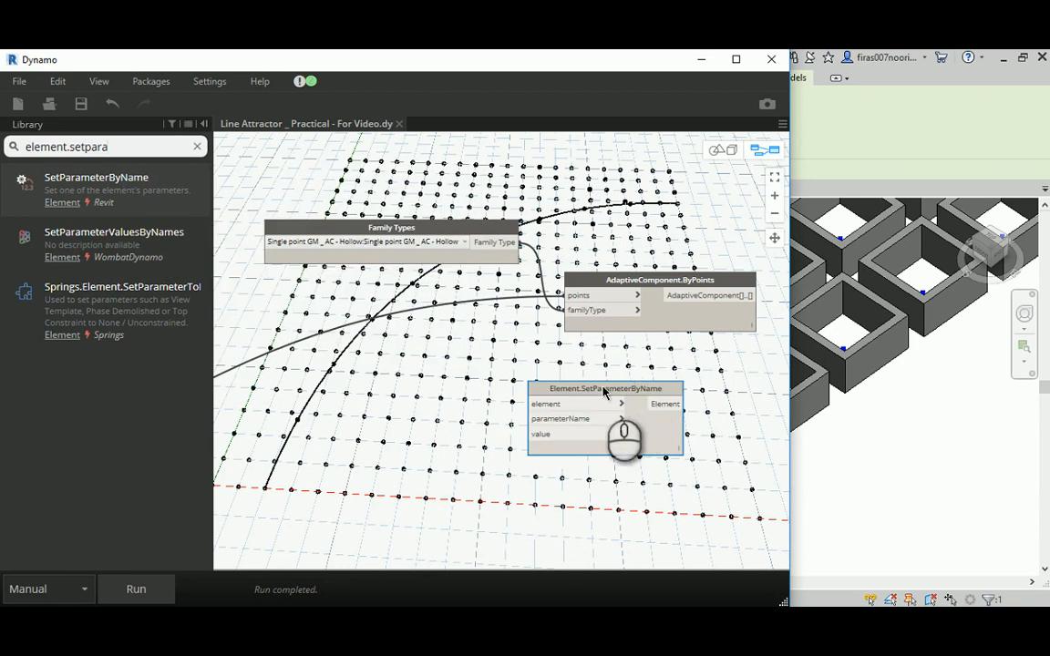
middle_click_drag(590, 356, 298, 348)
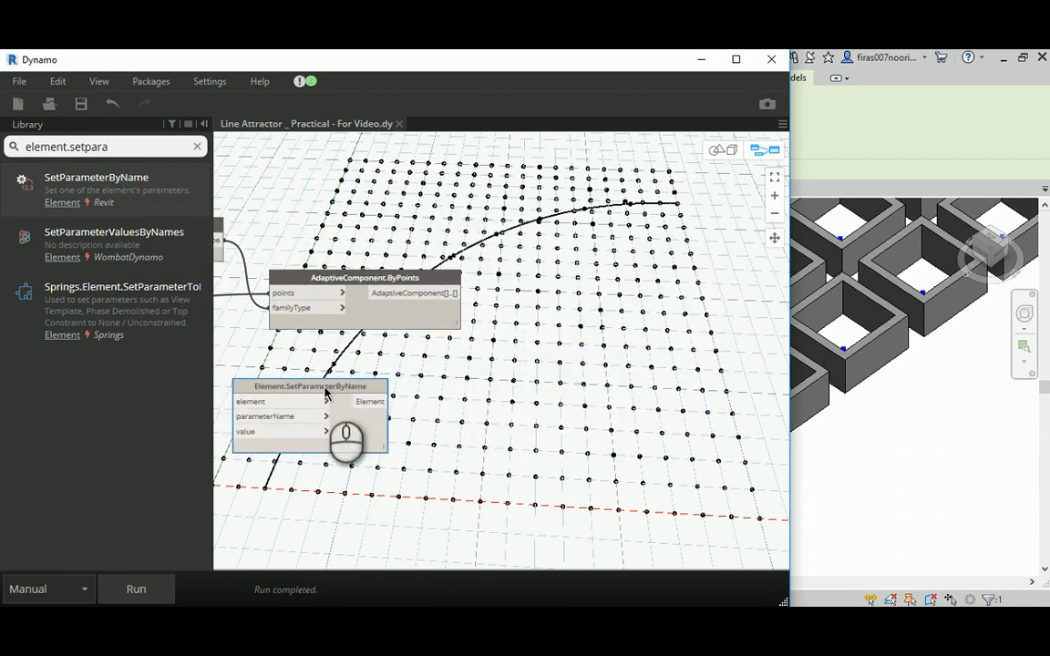
left_click_drag(324, 390, 735, 371)
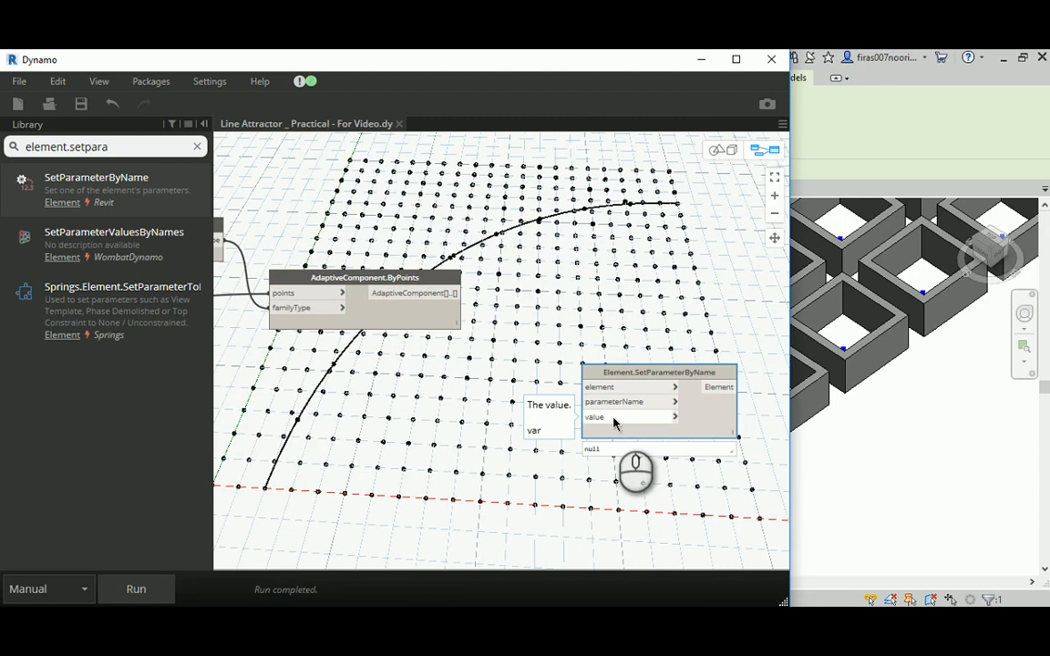
- Search the node library for element.para and add the Element.Parameters node to the graph
left_click_drag(116, 147, 71, 147)
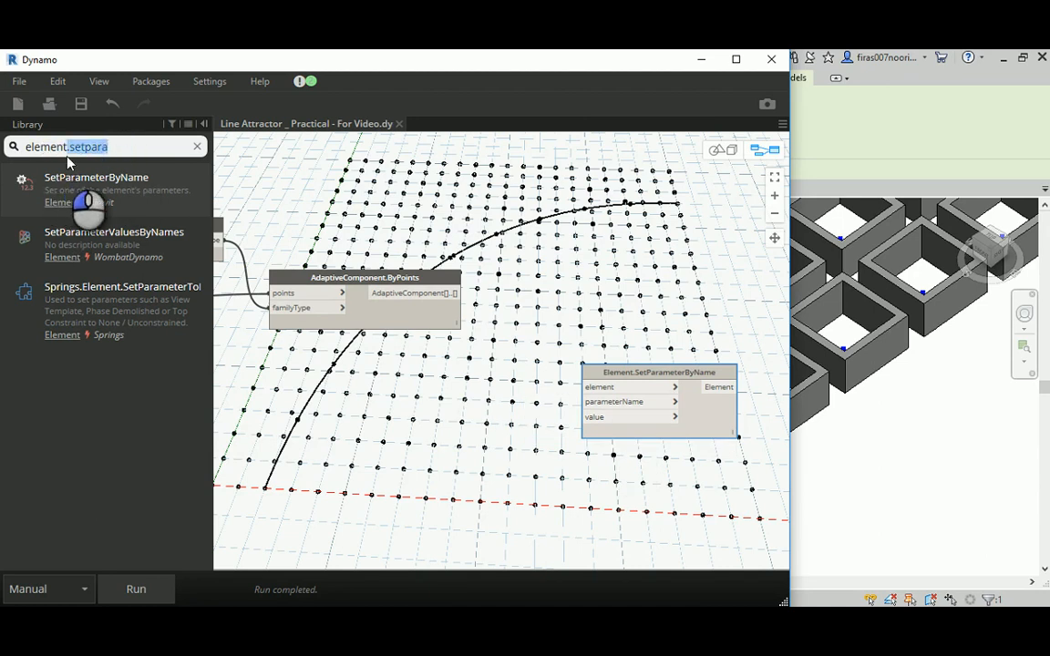
type("para")
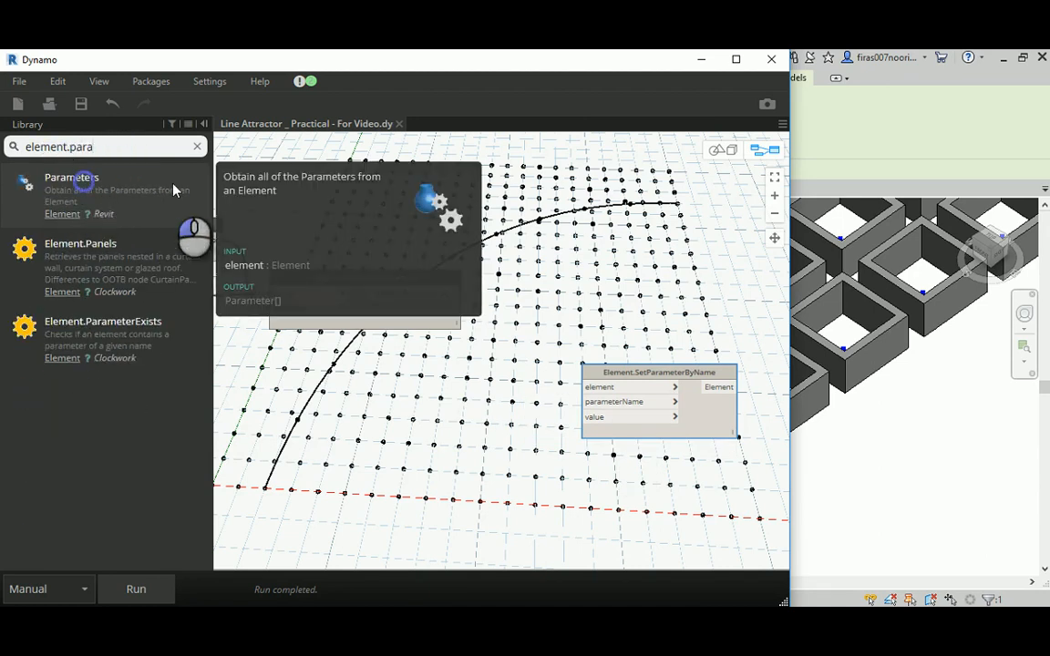
left_click(174, 189)
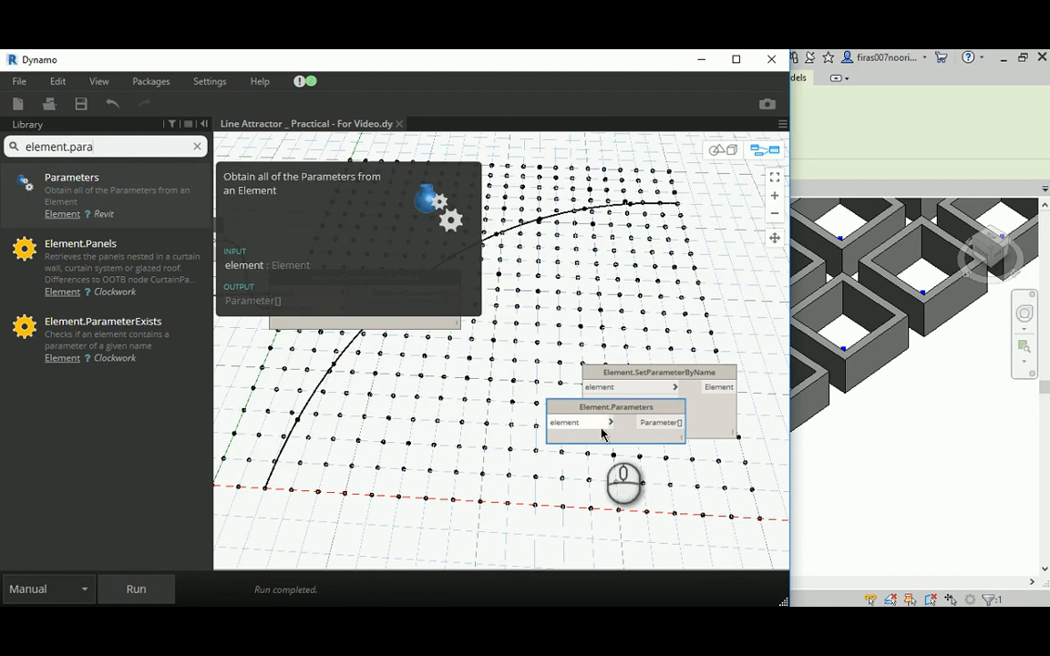
- Place Element.Parameters above Element.SetParameterByName and connect the AdaptiveComponent.ByPoints output to its element input
left_click_drag(597, 405, 606, 196)
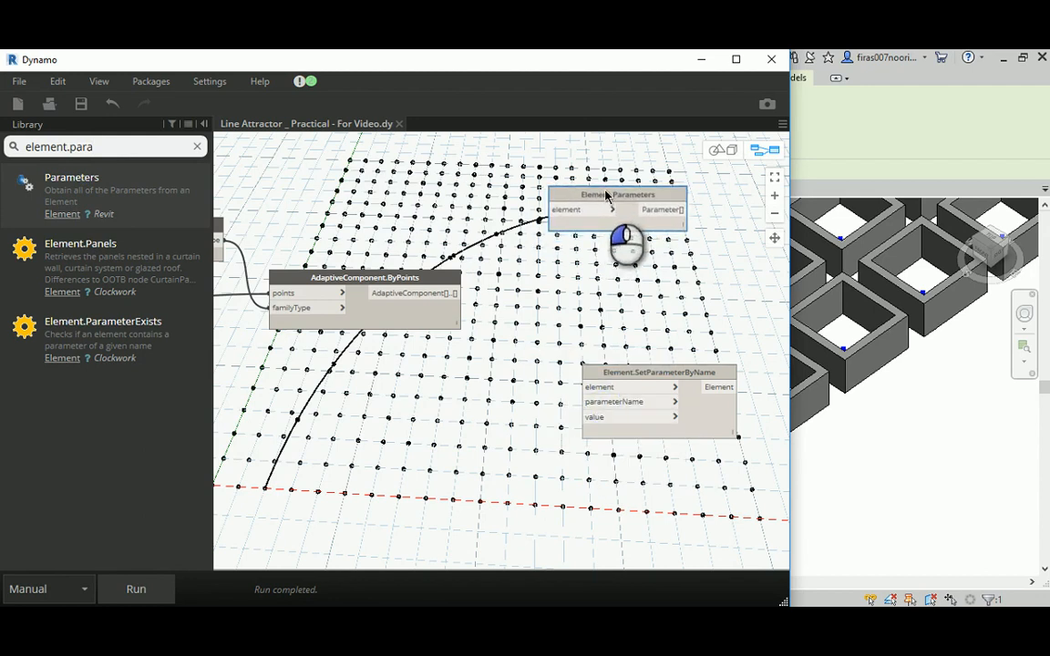
left_click(446, 293)
left_click(558, 210)
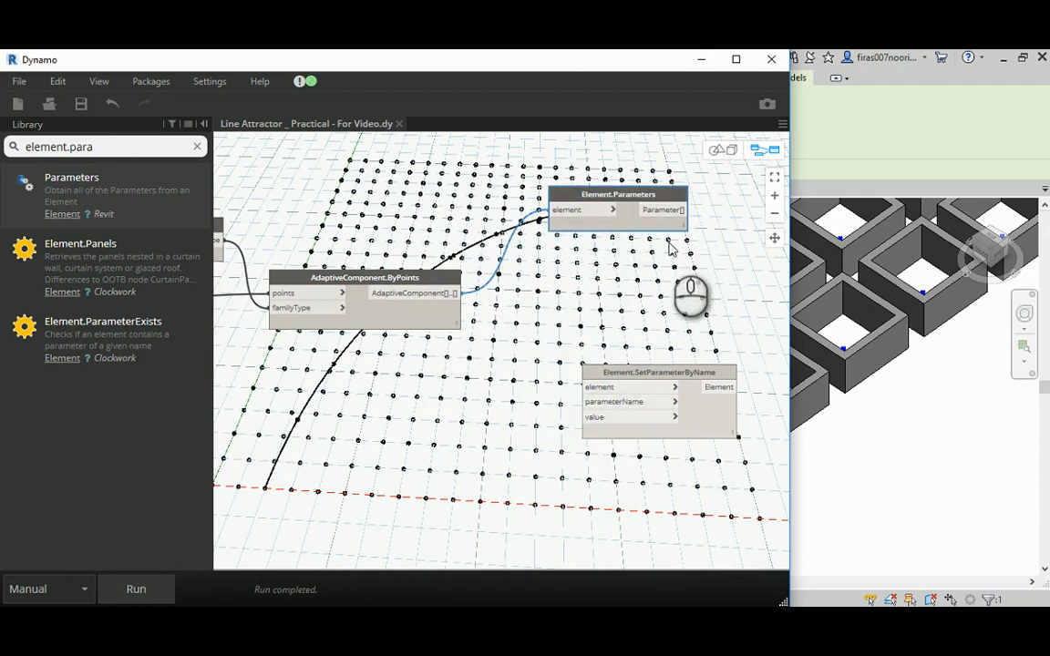
- Run the graph and pin the output preview of the Element.Parameters node
left_click(679, 239)
left_click(132, 589)
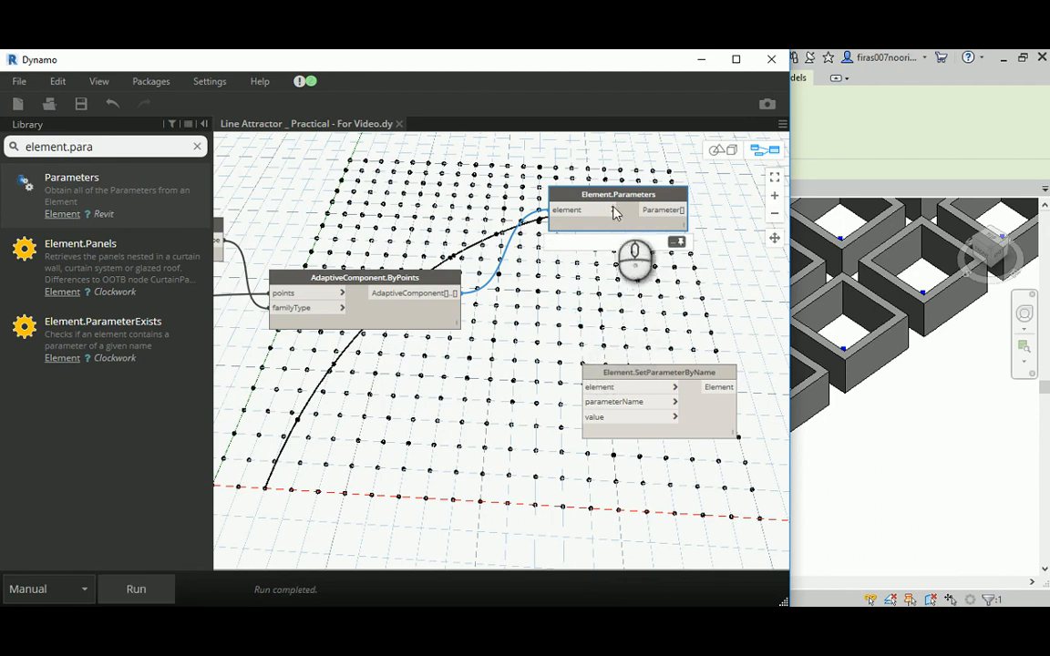
left_click(674, 239)
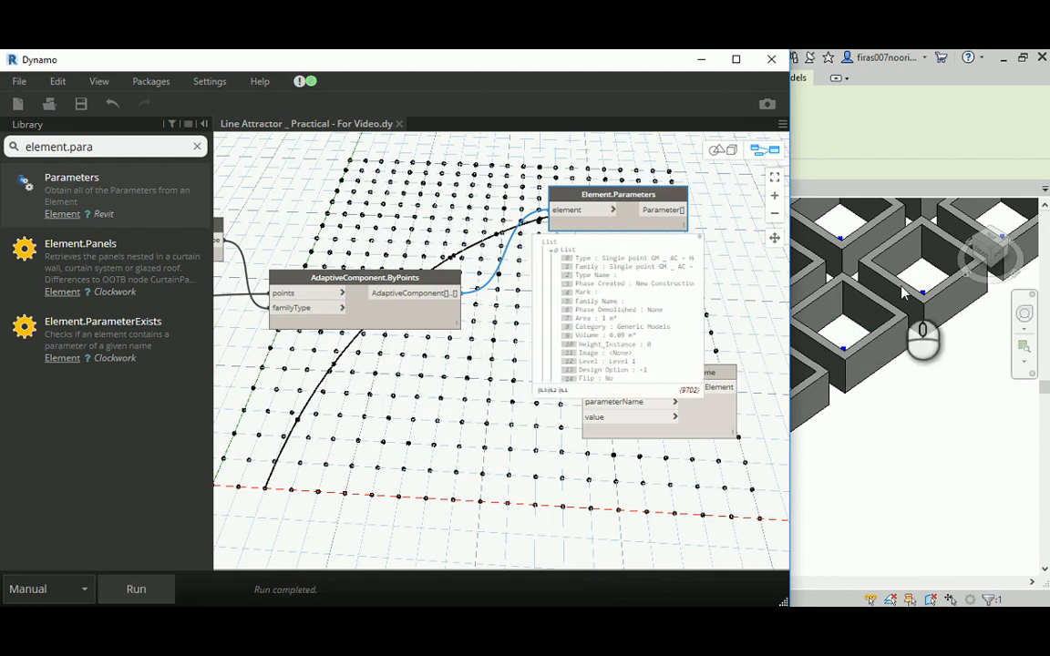
- Separate Element.Parameters and Element.SetParameterByName vertically so the pinned preview no longer overlaps the SetParameterByName node
middle_click_drag(497, 365, 301, 397)
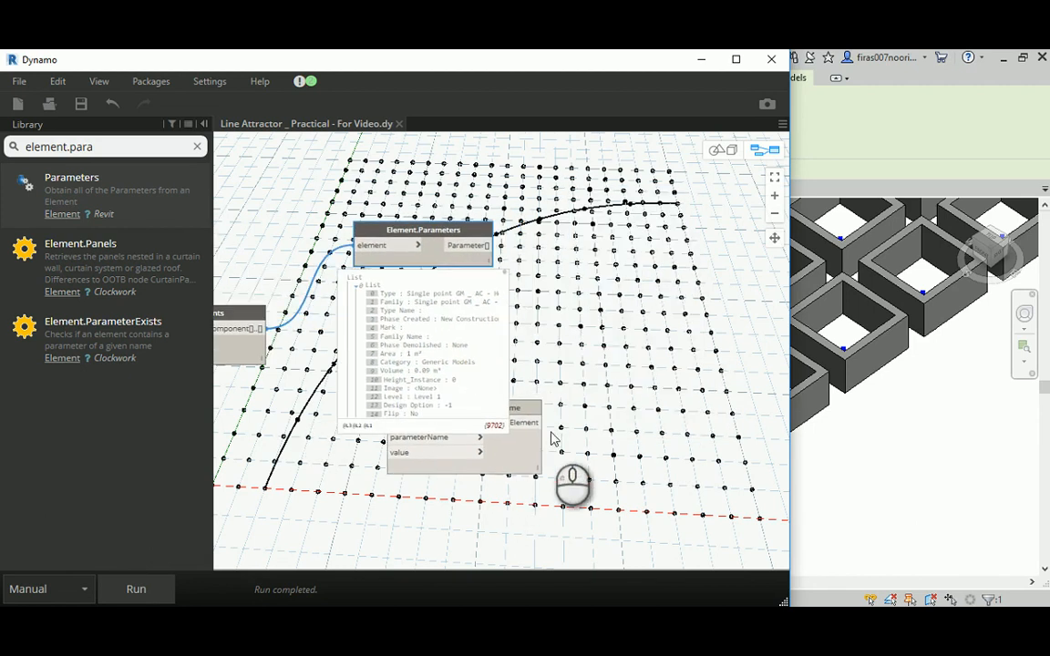
left_click(534, 408)
left_click_drag(534, 409, 523, 481)
scroll(275, 441, "down", 3)
middle_click_drag(266, 446, 401, 356)
scroll(432, 286, "up", 3)
left_click_drag(537, 199, 580, 140)
left_click_drag(604, 424, 636, 389)
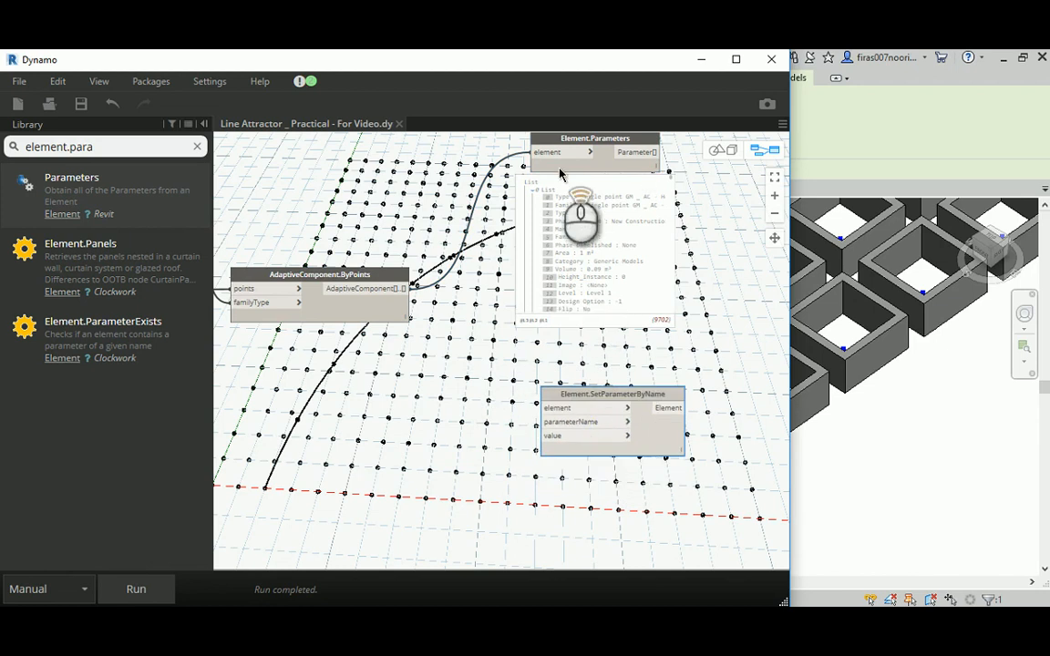
- Examine the first component's parameter list in the Element.Parameters preview for the parameter that controls the opening
scroll(566, 169, "up", 2)
scroll(470, 378, "up", 2)
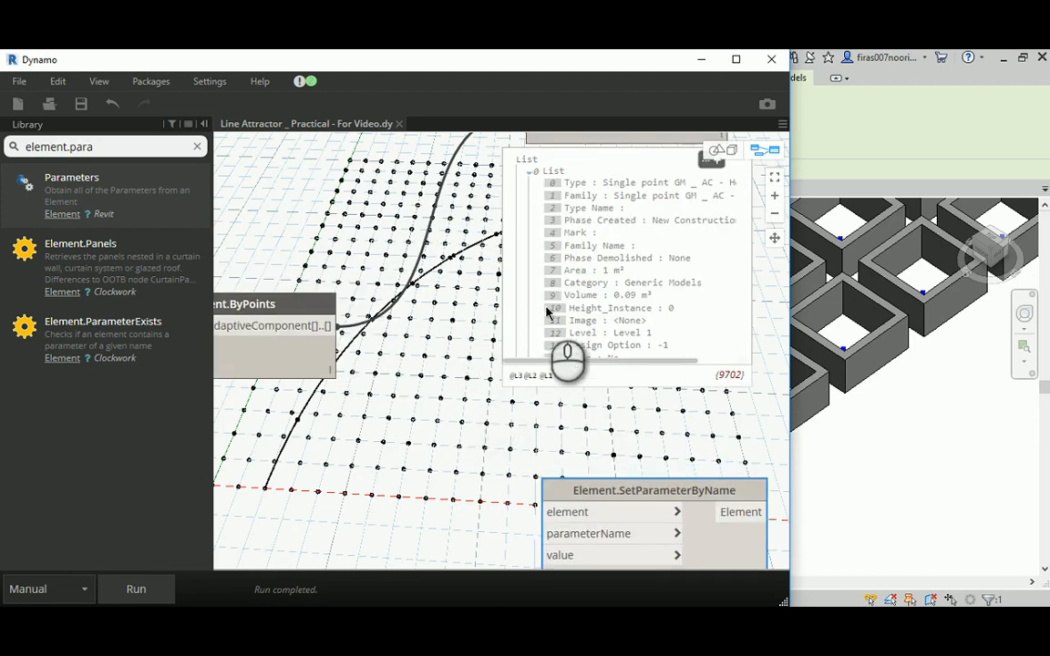
middle_click_drag(462, 297, 378, 348)
scroll(456, 306, "down", 5)
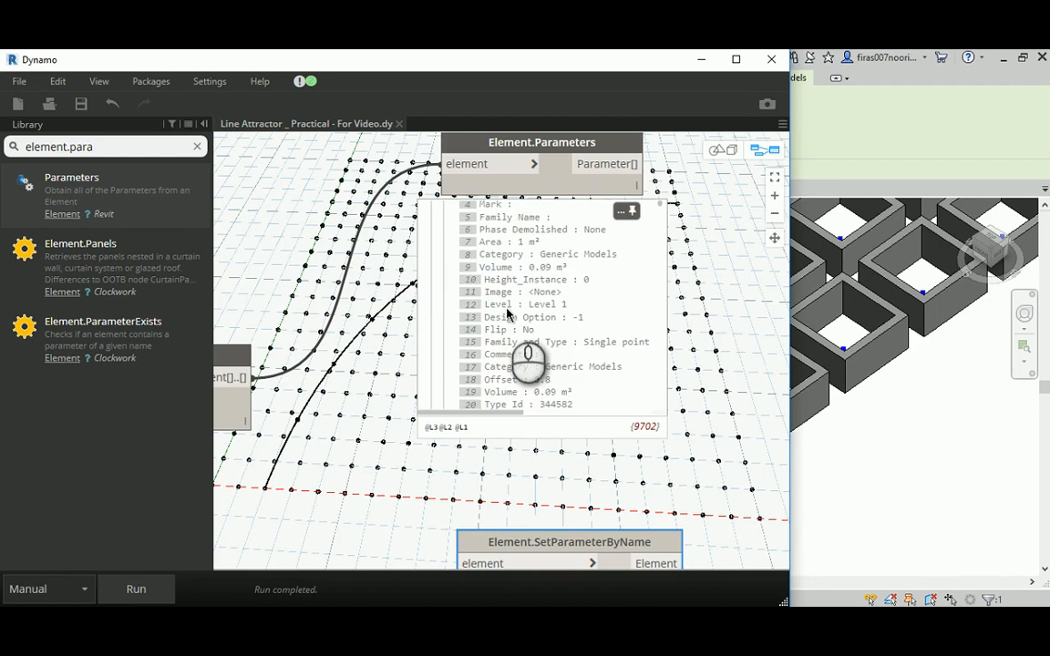
scroll(507, 315, "up", 1)
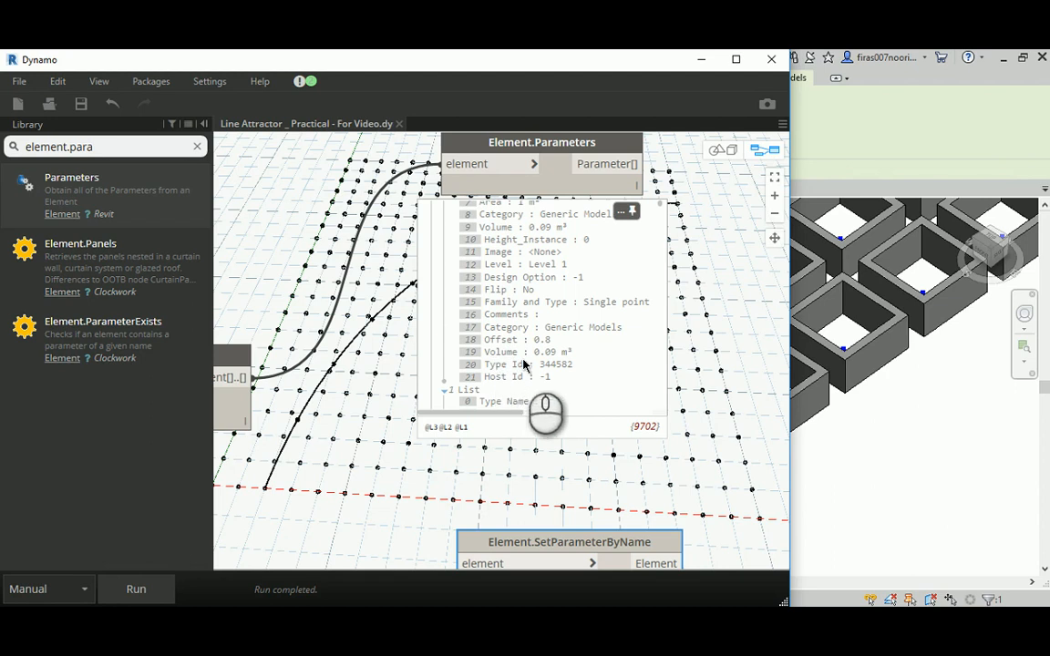
scroll(533, 354, "up", 1)
scroll(532, 354, "up", 1)
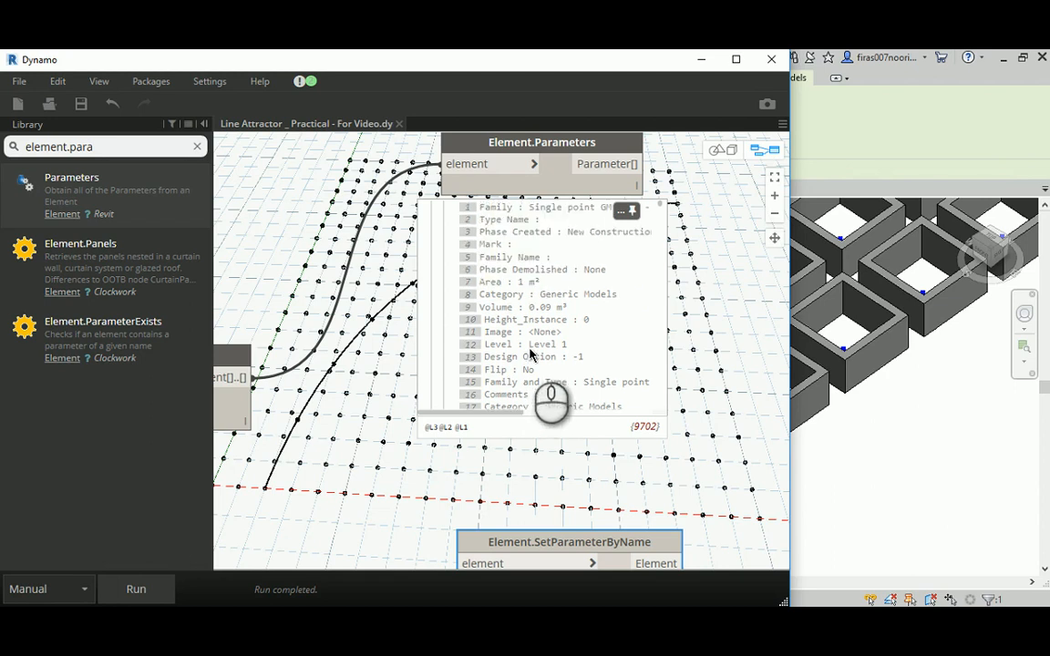
scroll(533, 353, "up", 2)
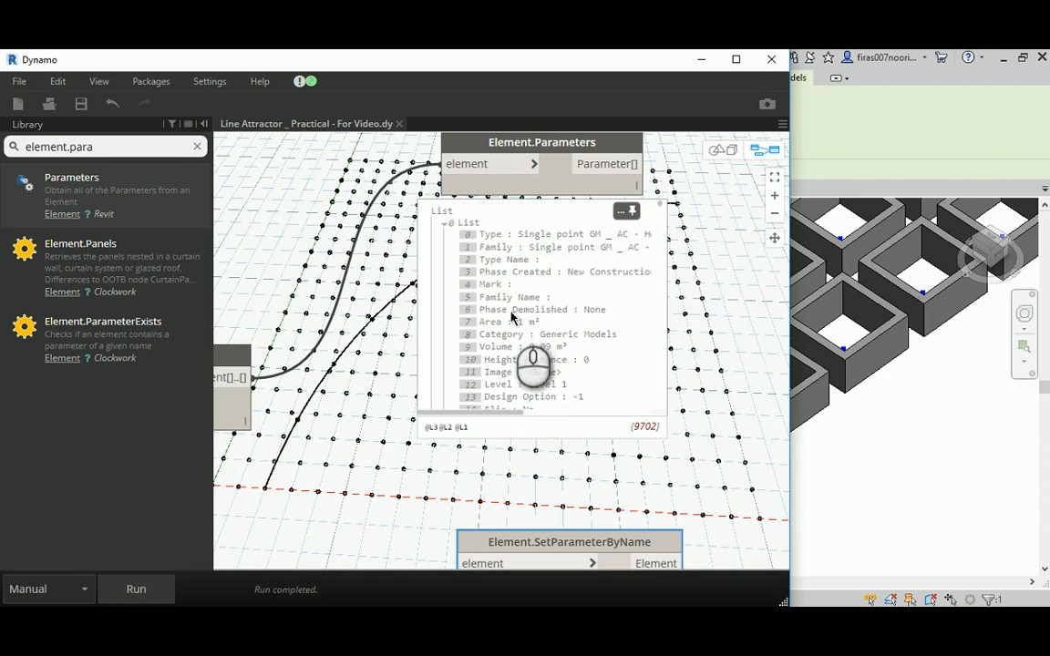
scroll(511, 317, "down", 1)
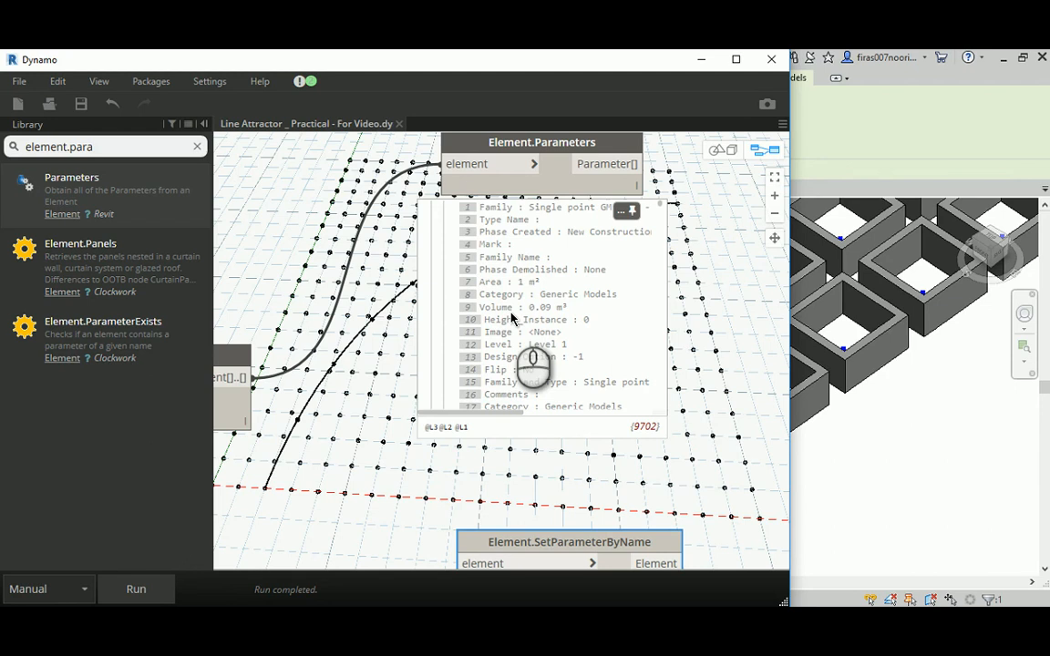
scroll(512, 317, "down", 1)
scroll(511, 319, "down", 1)
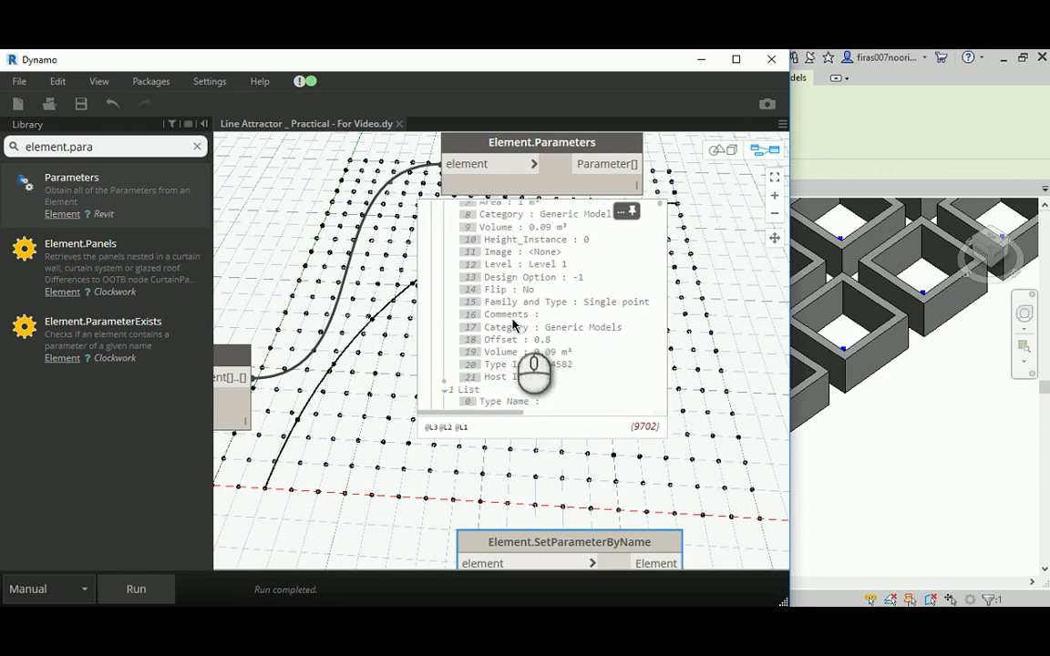
scroll(512, 325, "down", 1)
scroll(476, 285, "up", 4)
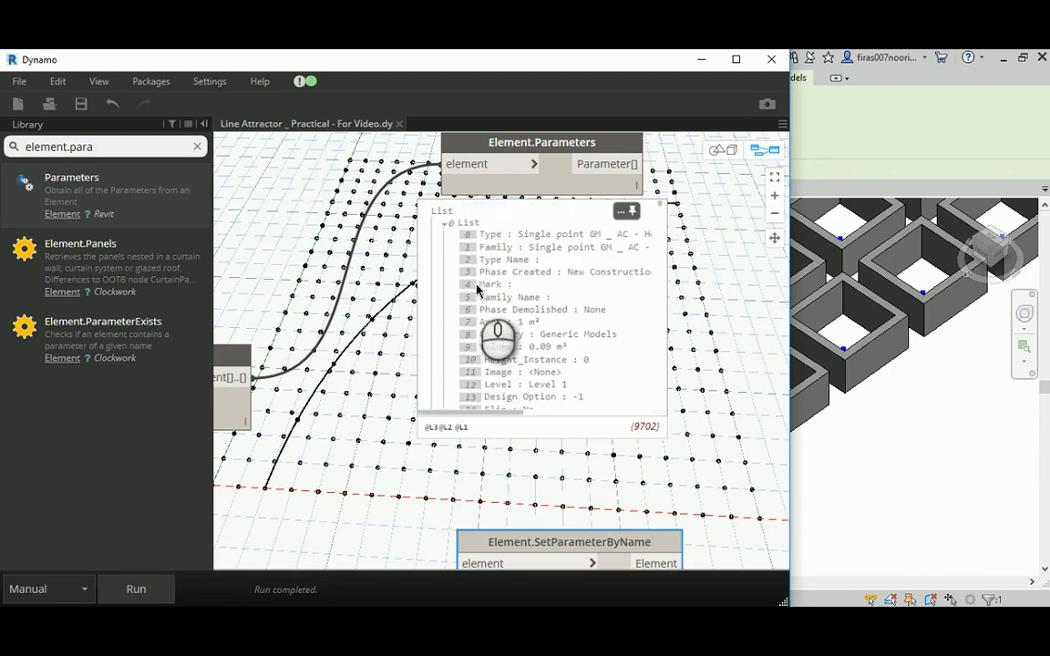
- Move Element.SetParameterByName farther along the graph and bring Element.Parameters in line between it and AdaptiveComponent.ByPoints
left_click(375, 323)
scroll(375, 323, "down", 3)
middle_click_drag(372, 358, 454, 358)
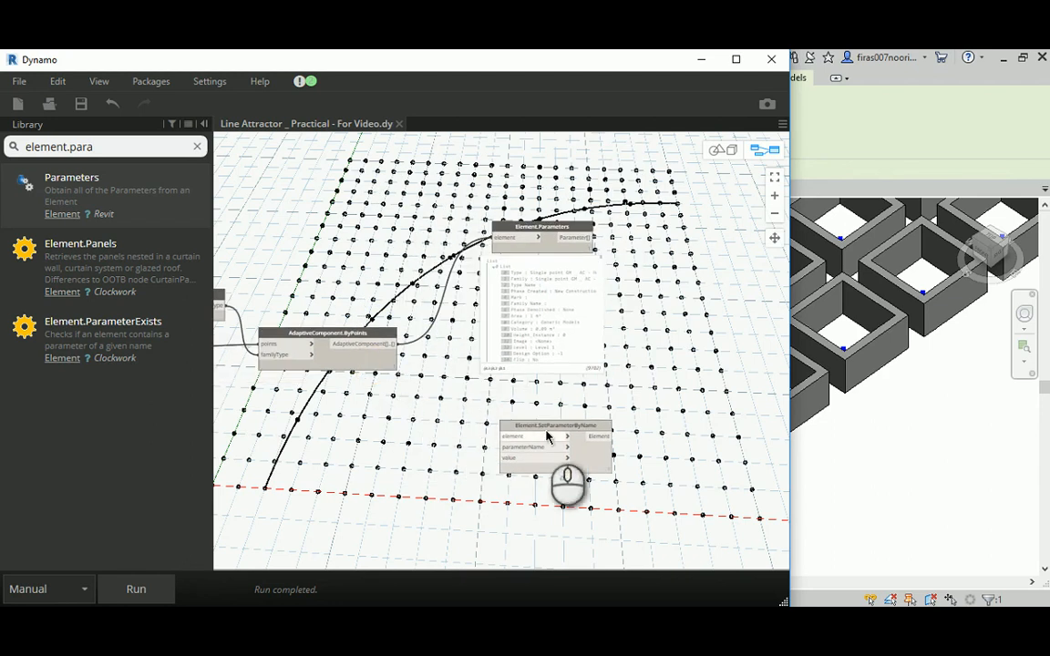
left_click_drag(565, 426, 693, 422)
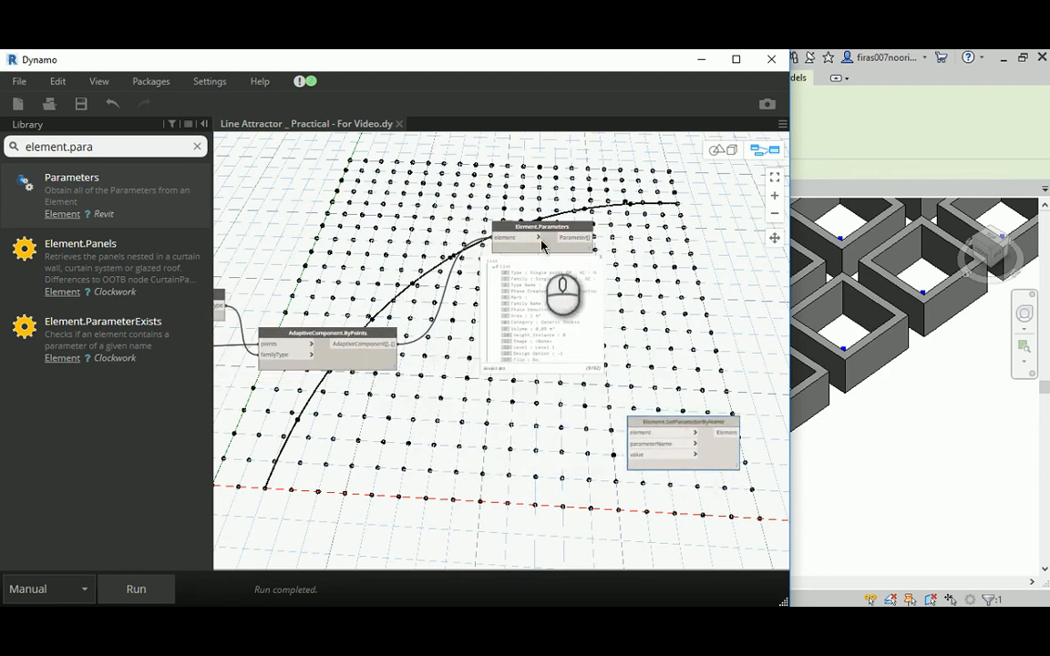
left_click_drag(526, 228, 484, 336)
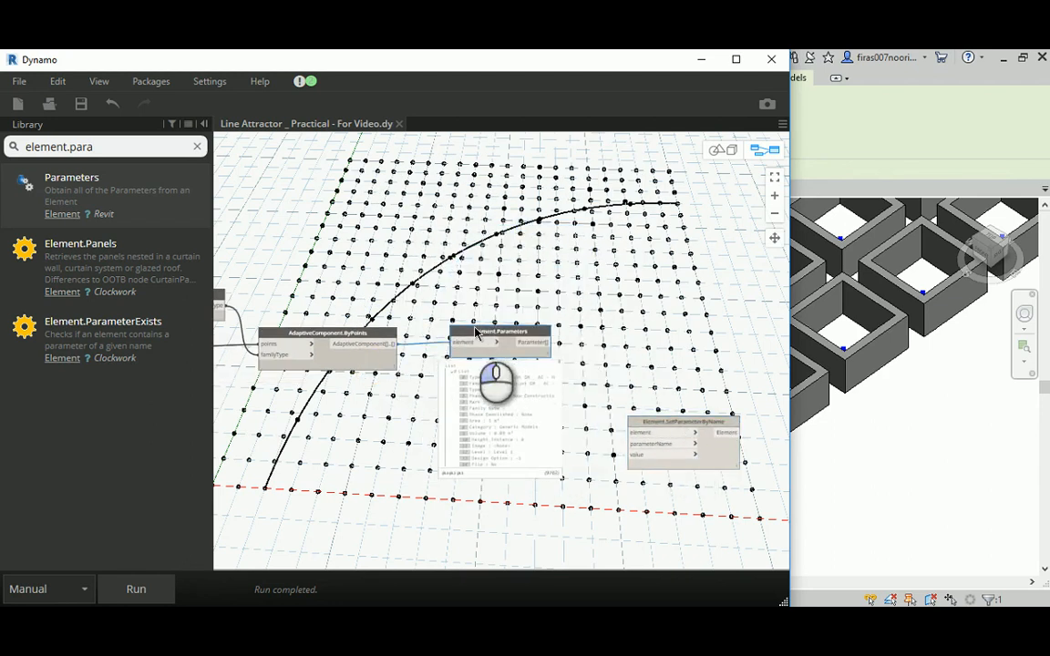
scroll(475, 333, "up", 3)
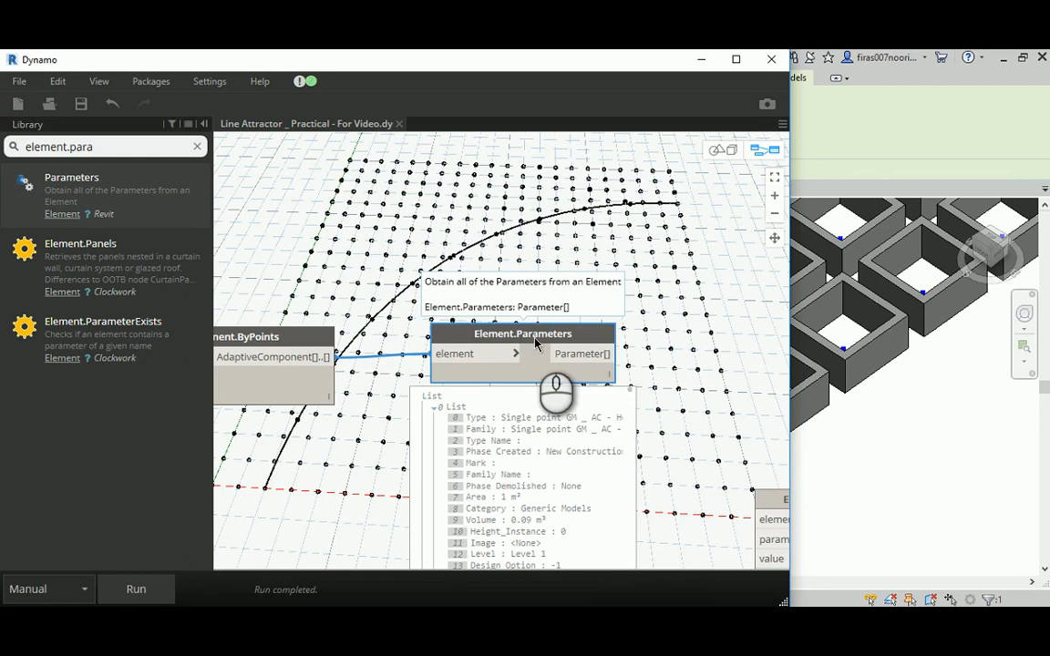
middle_click_drag(635, 288, 473, 240)
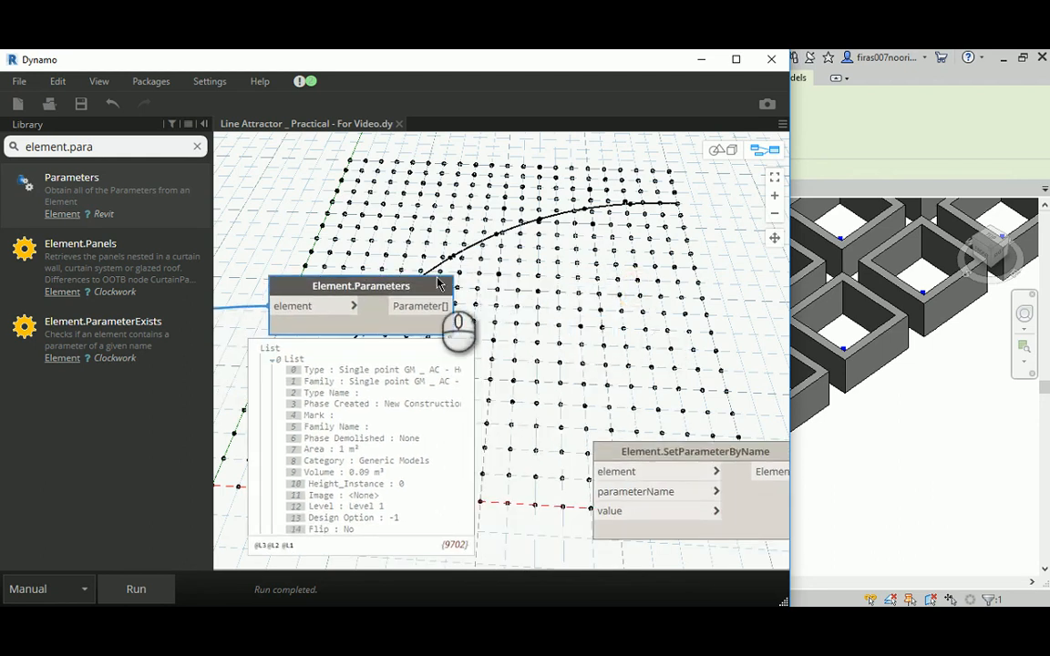
left_click(402, 287)
left_click_drag(402, 287, 487, 289)
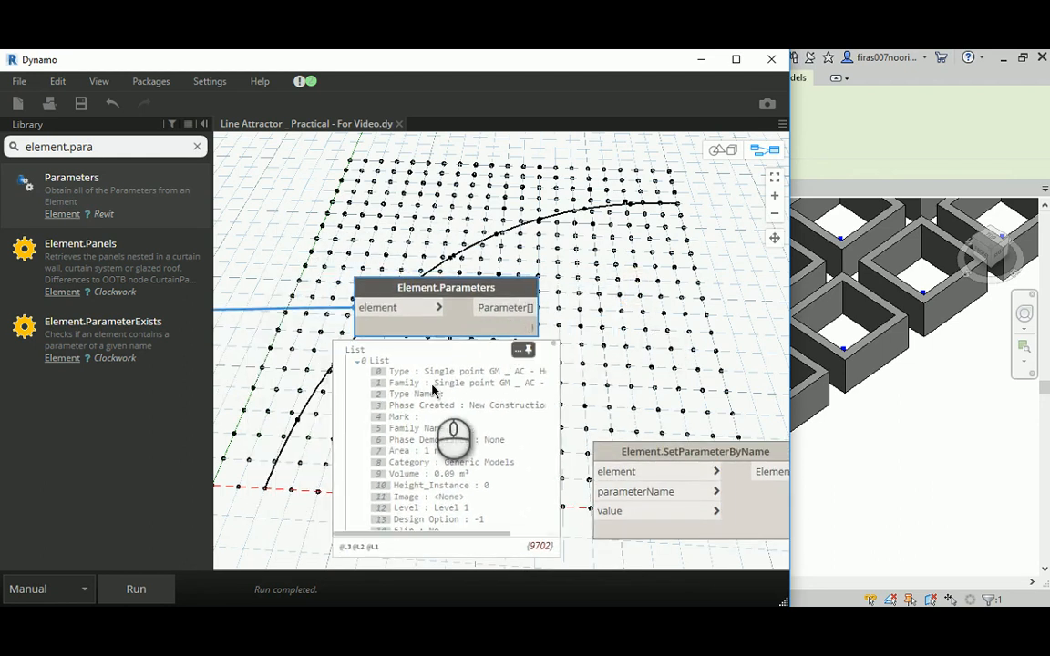
- Review the first component's parameters again in the pinned preview, down through Offset and Host Id
middle_click_drag(303, 402, 304, 302)
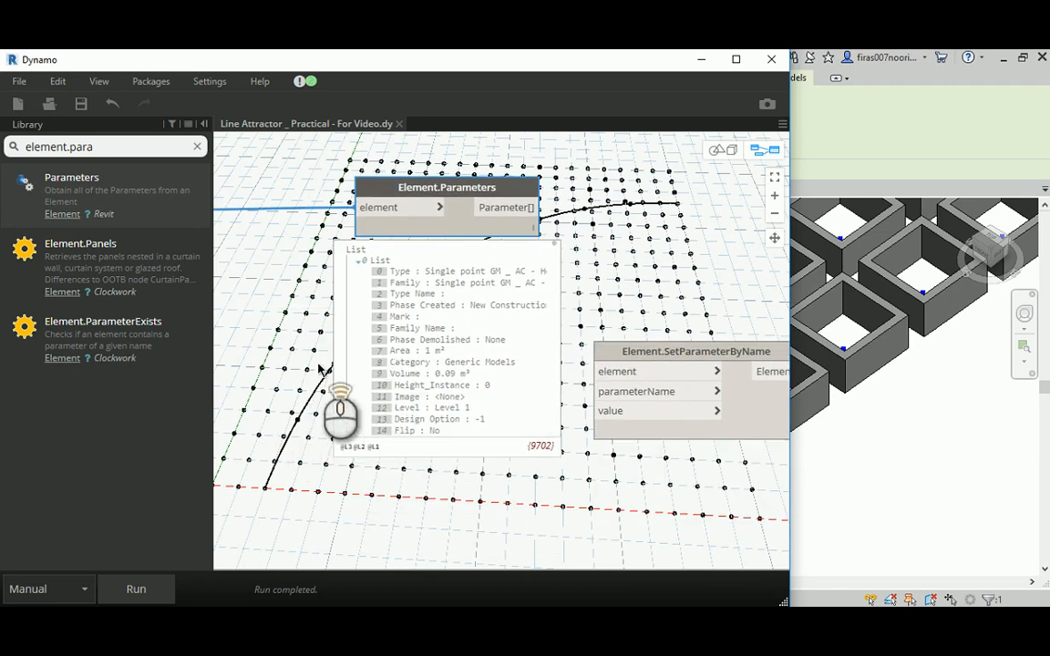
scroll(405, 364, "up", 3)
scroll(451, 337, "down", 3)
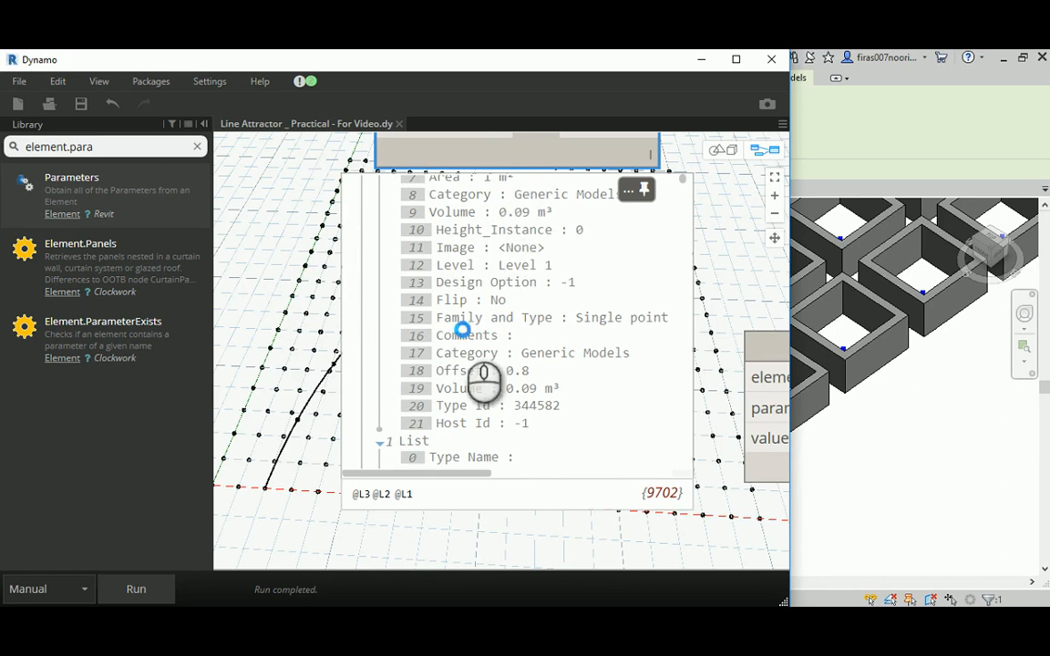
middle_click_drag(470, 265, 458, 327)
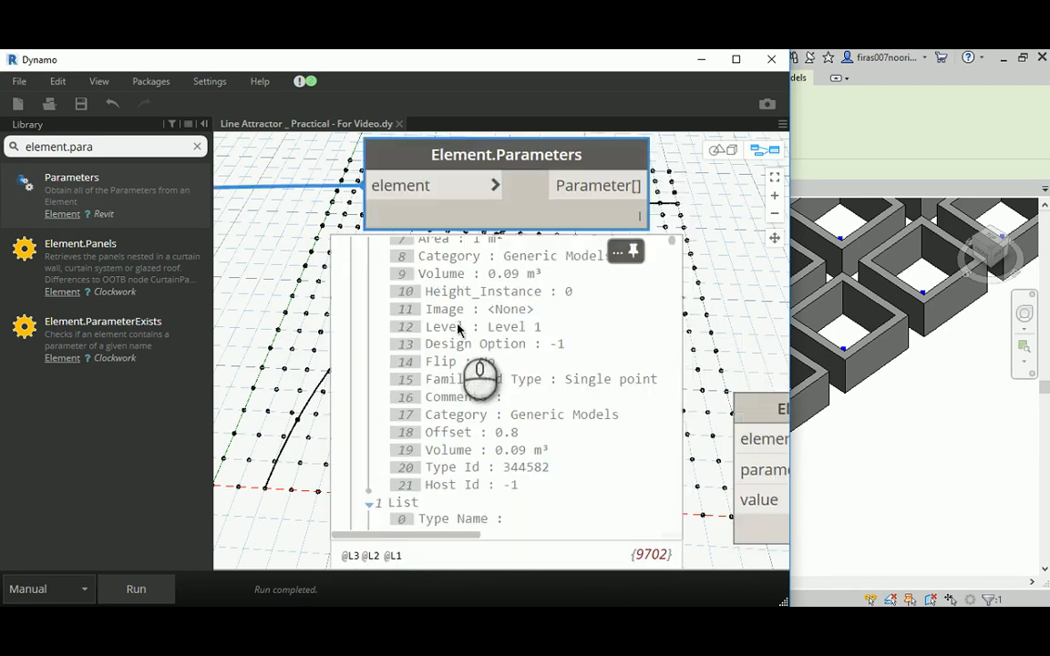
- Switch to the Revit project and open the family of one of the hollow components for editing
left_click(700, 59)
left_click(816, 404)
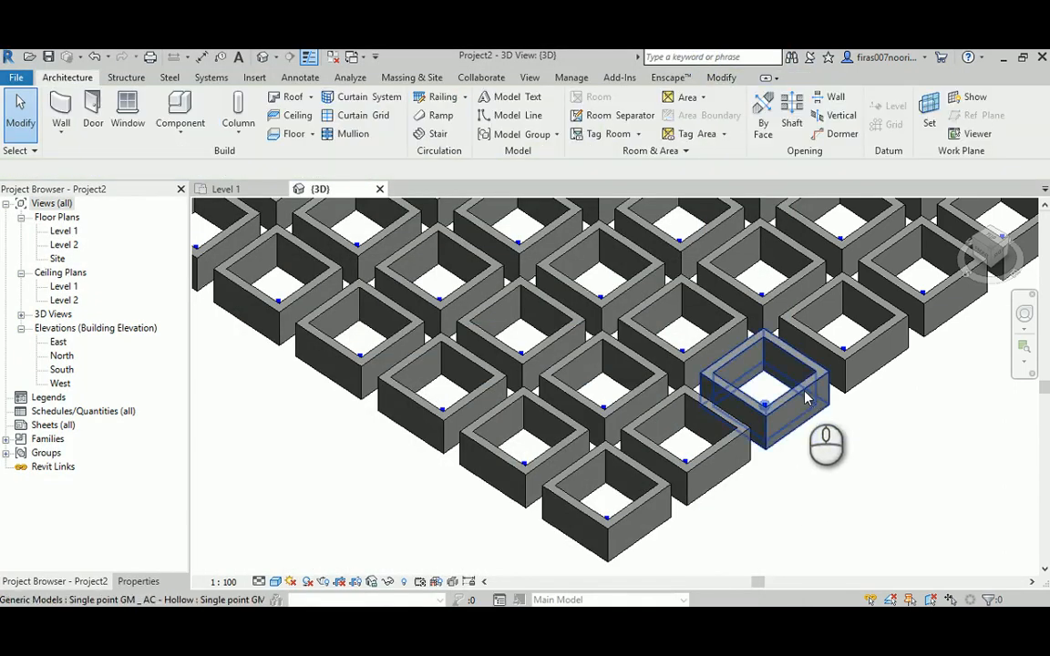
left_click(806, 399)
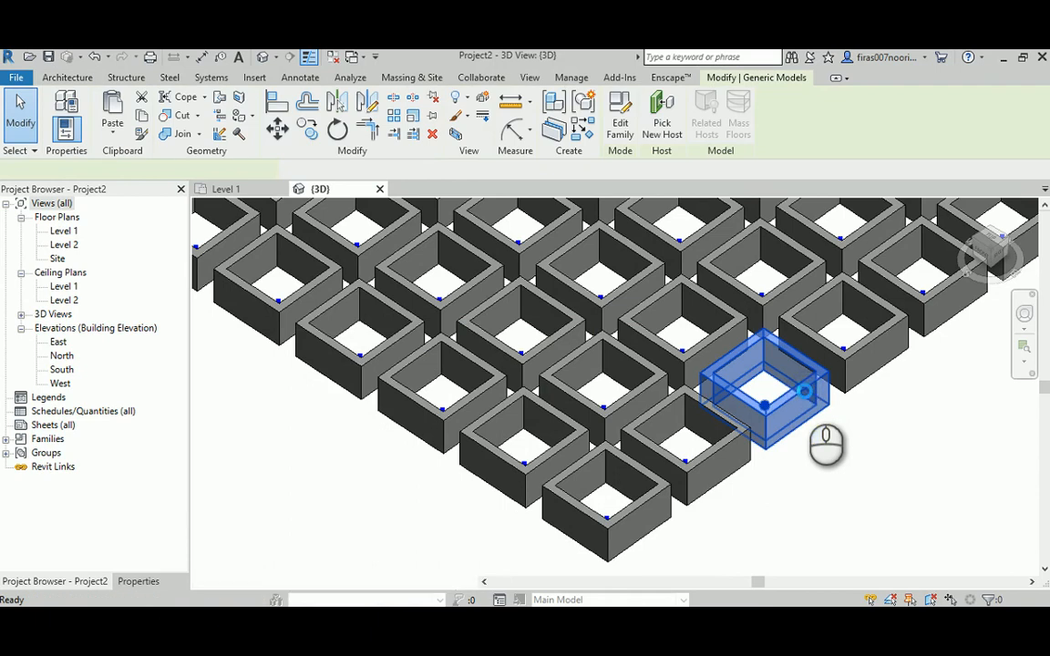
double_click(805, 397)
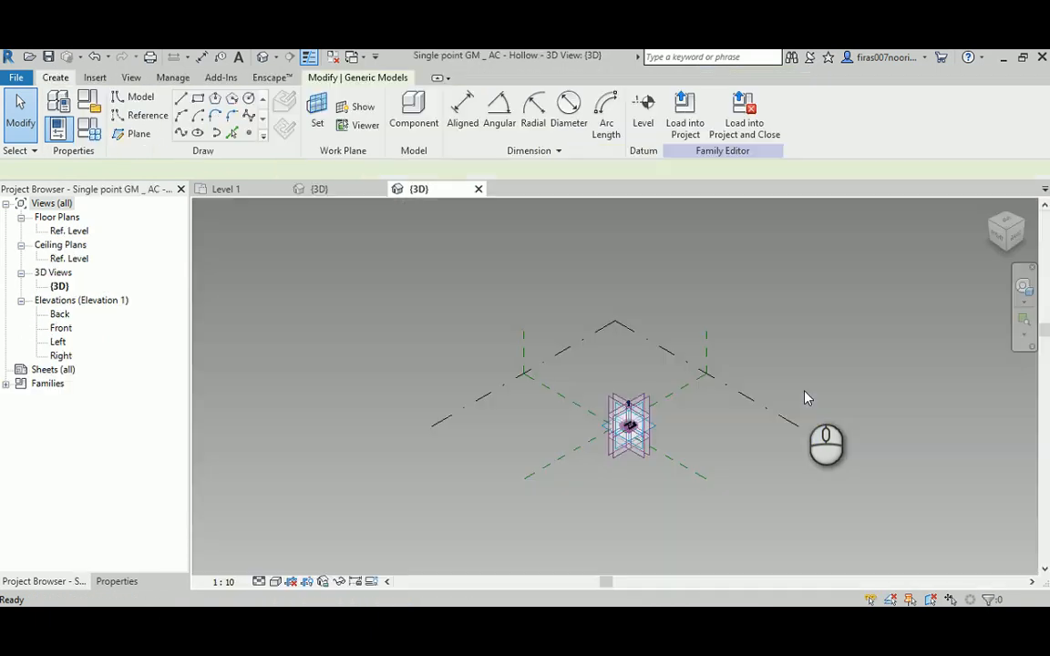
scroll(641, 436, "up", 10)
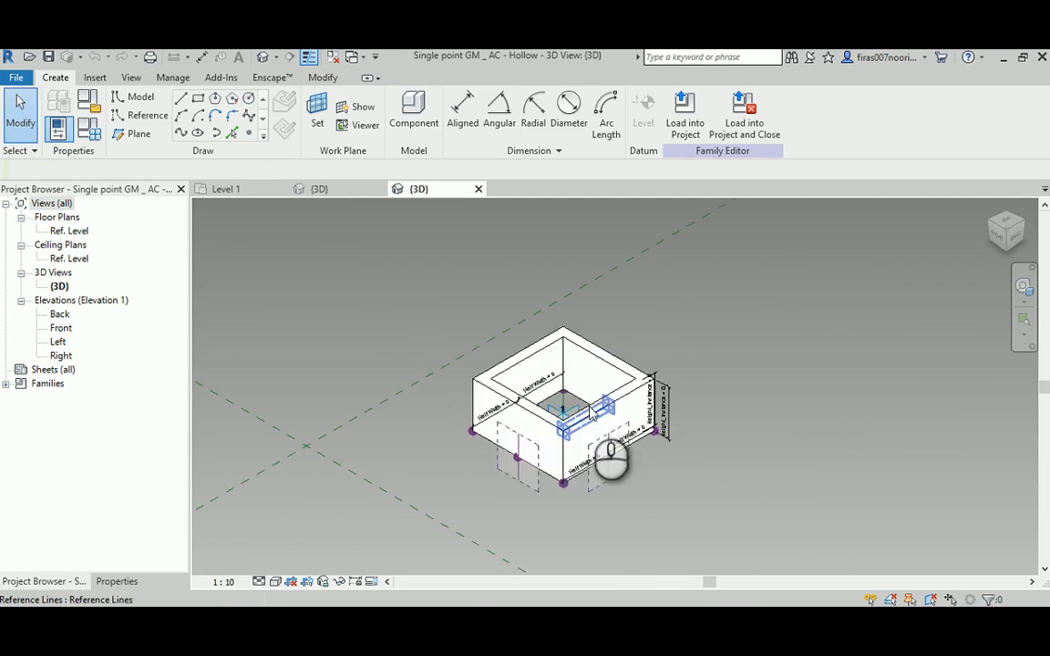
- Open the family's Family Types and inspect the Width parameter's properties for its type or instance setting, leaving them unedited
left_click(88, 130)
left_click_drag(642, 138, 307, 109)
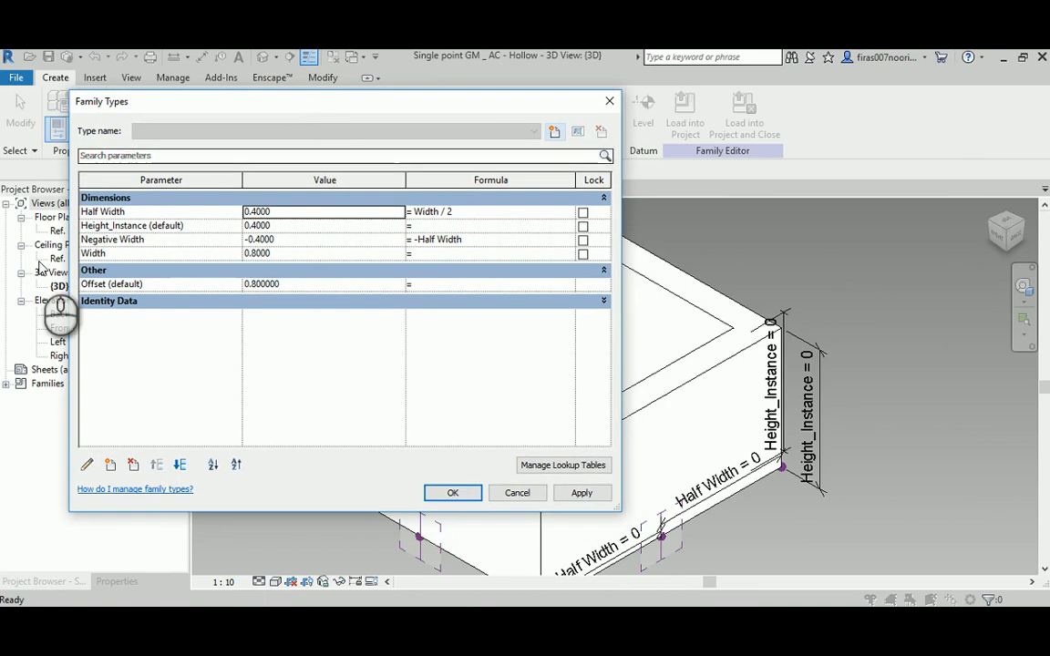
left_click(98, 254)
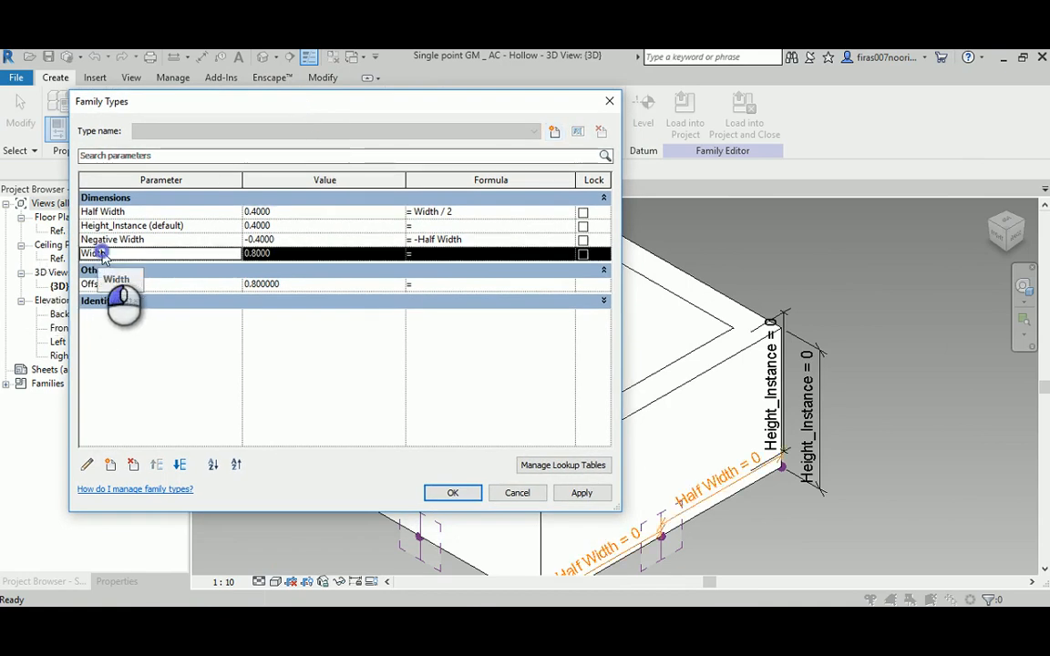
left_click(87, 465)
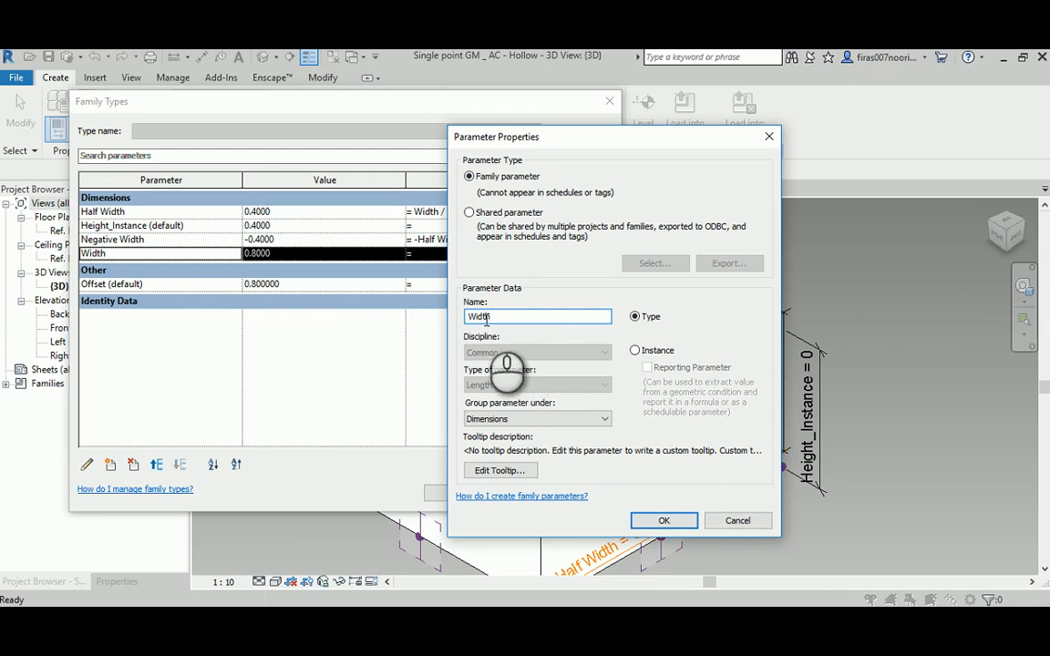
left_click(722, 521)
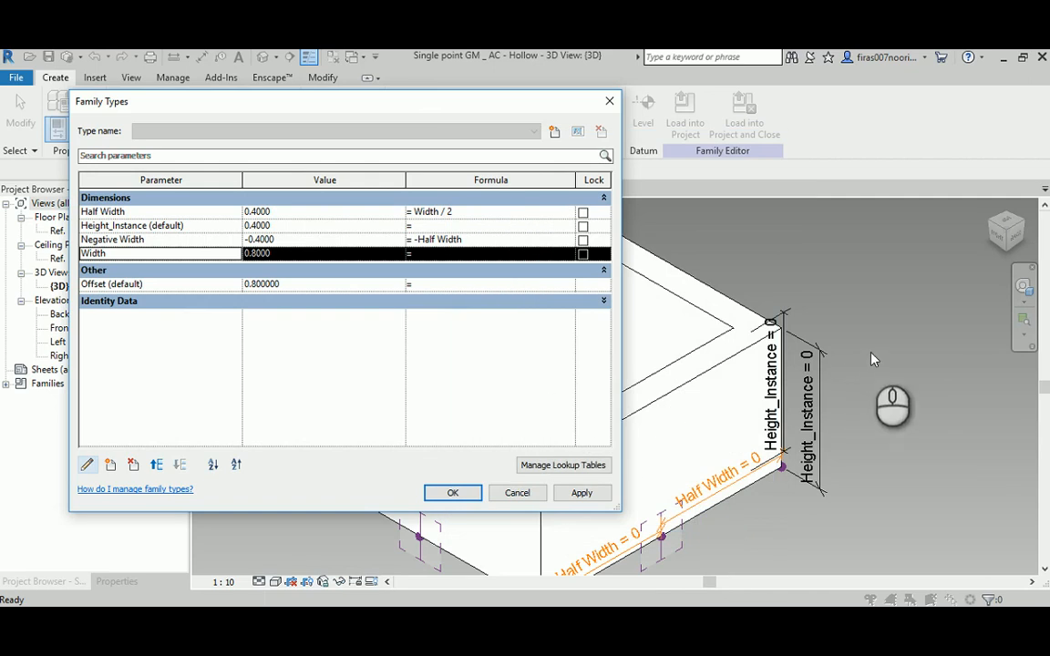
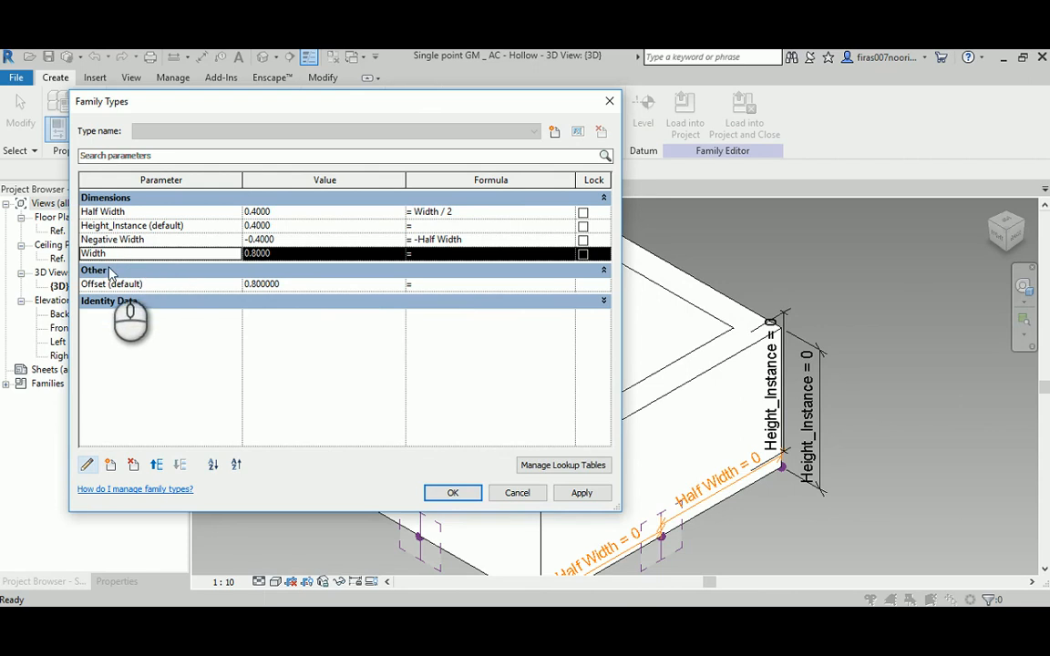
- Inspect the properties of the Offset and Height_Instance parameters for their type or instance setting, then close Family Types without editing
left_click(159, 283)
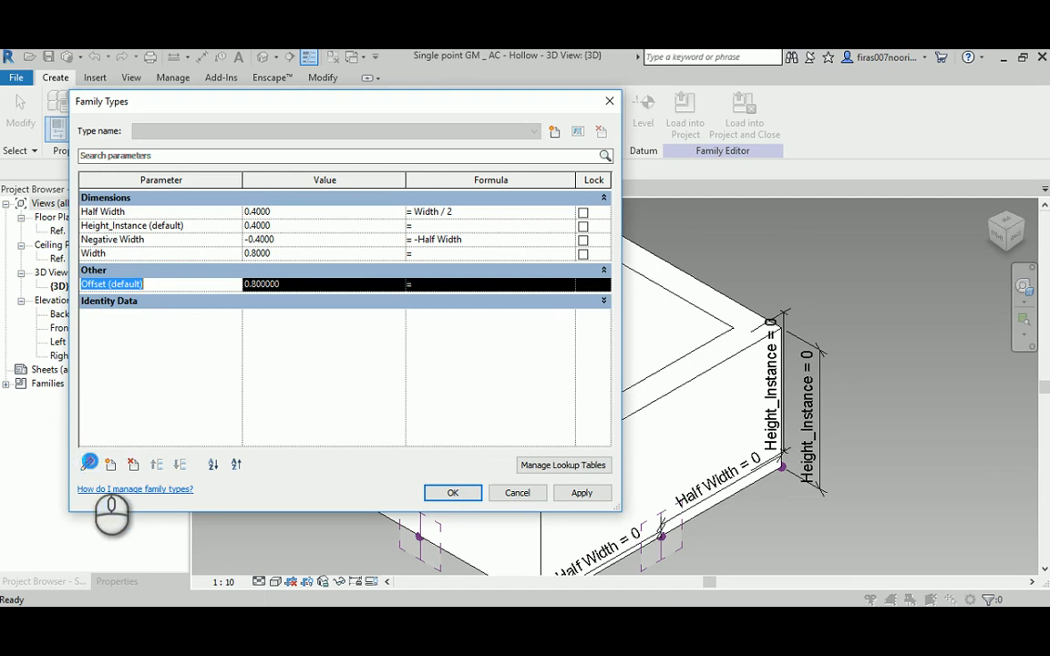
left_click(89, 462)
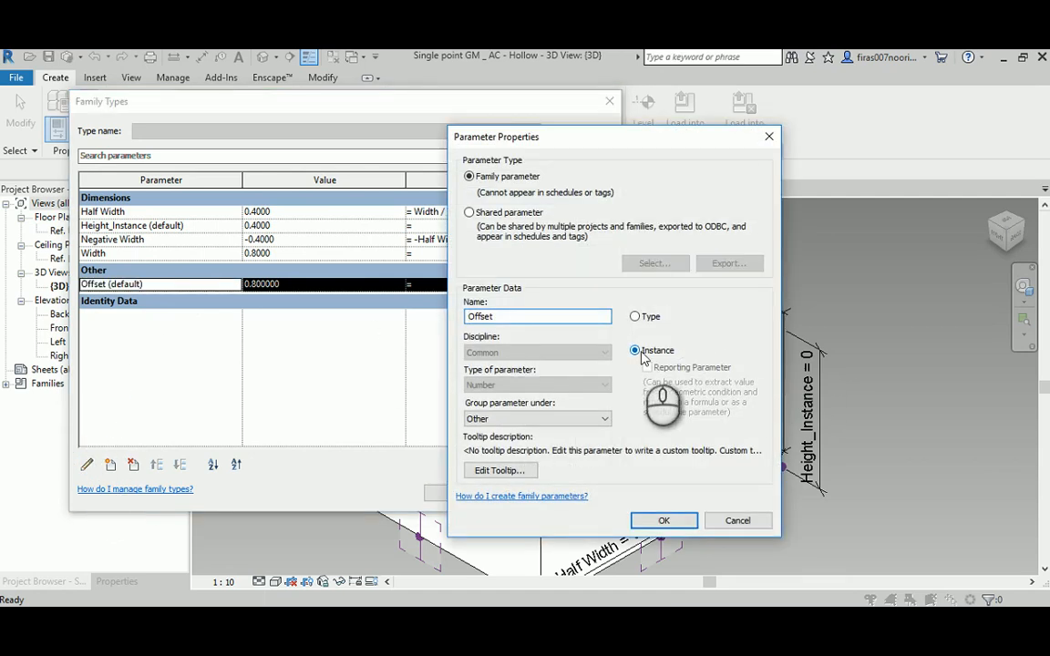
left_click(738, 521)
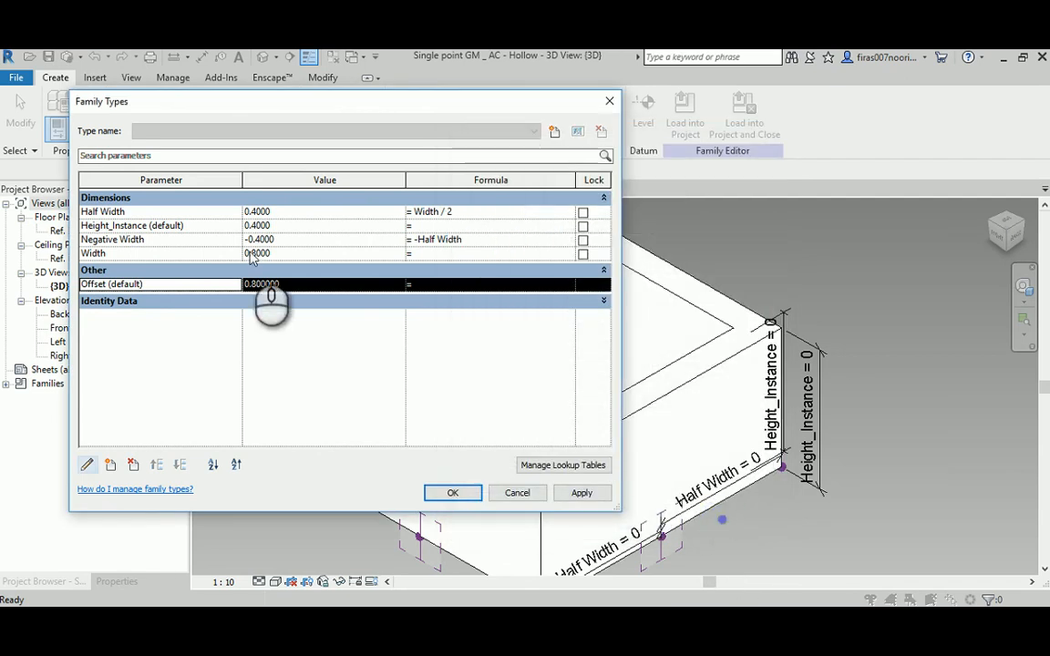
left_click(110, 226)
left_click(86, 464)
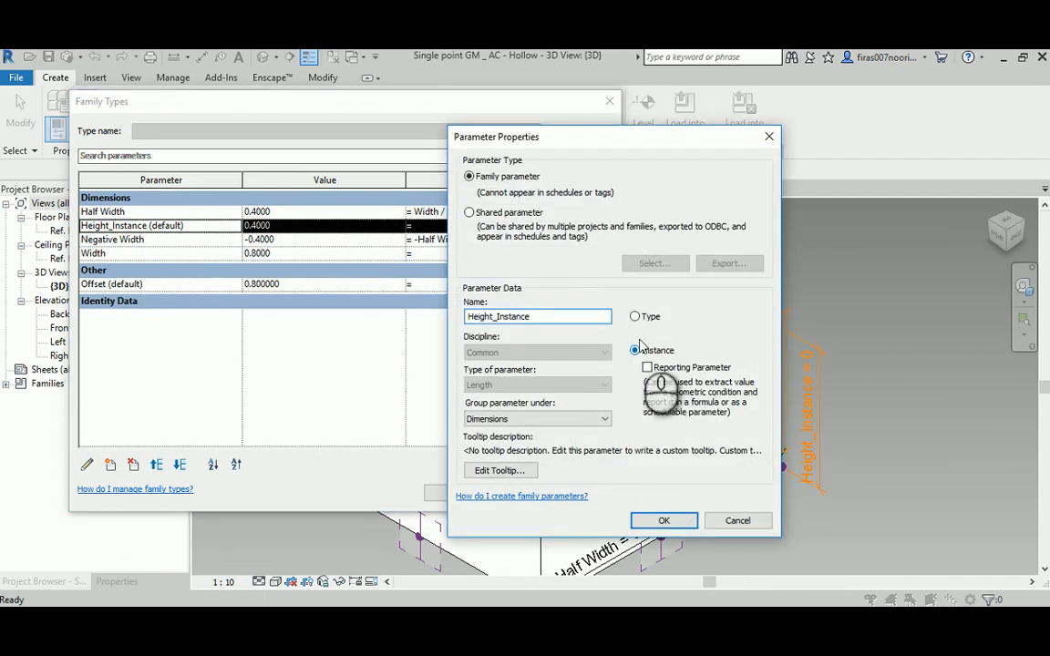
left_click(731, 520)
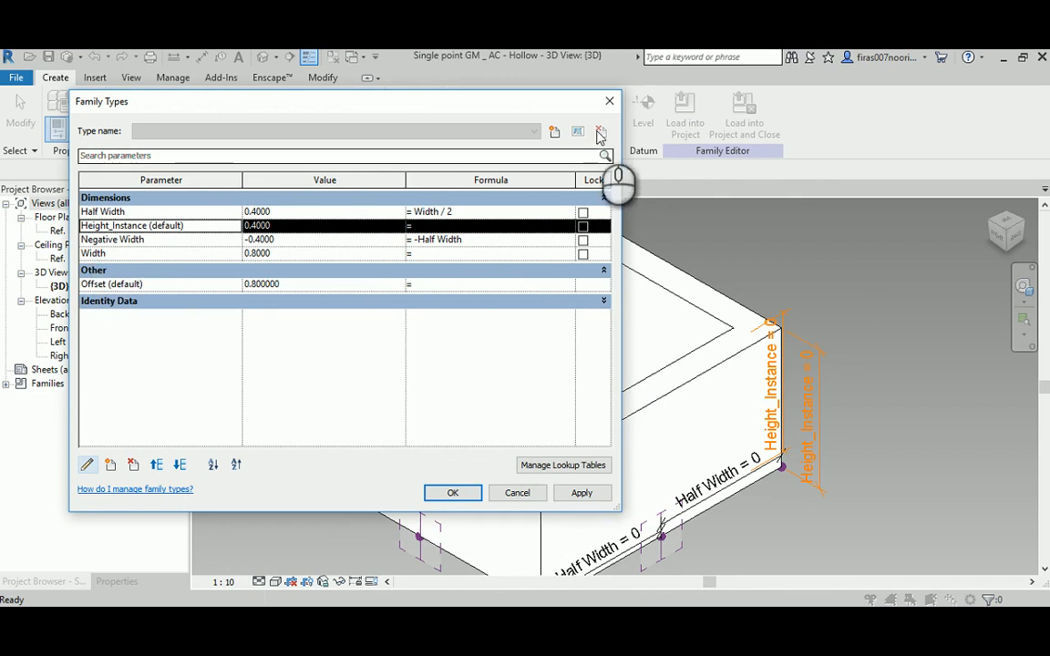
left_click(609, 102)
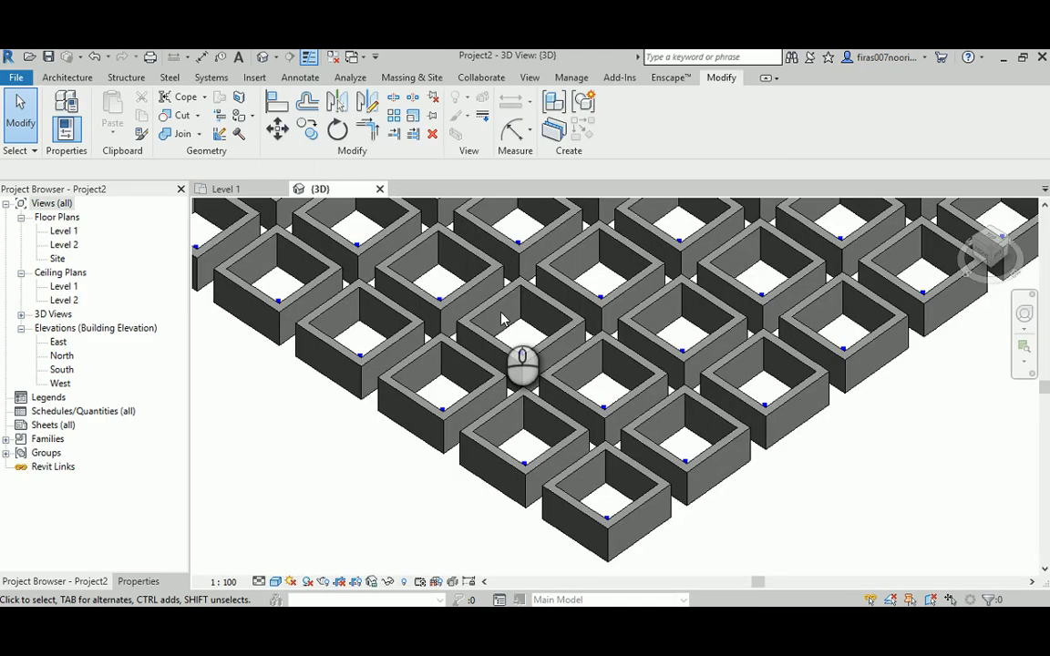
- Select one of the hollow components in the Revit project, then switch to Dynamo and review the parameters in the Element.Parameters preview
left_click(811, 394)
middle_click_drag(825, 440, 986, 455)
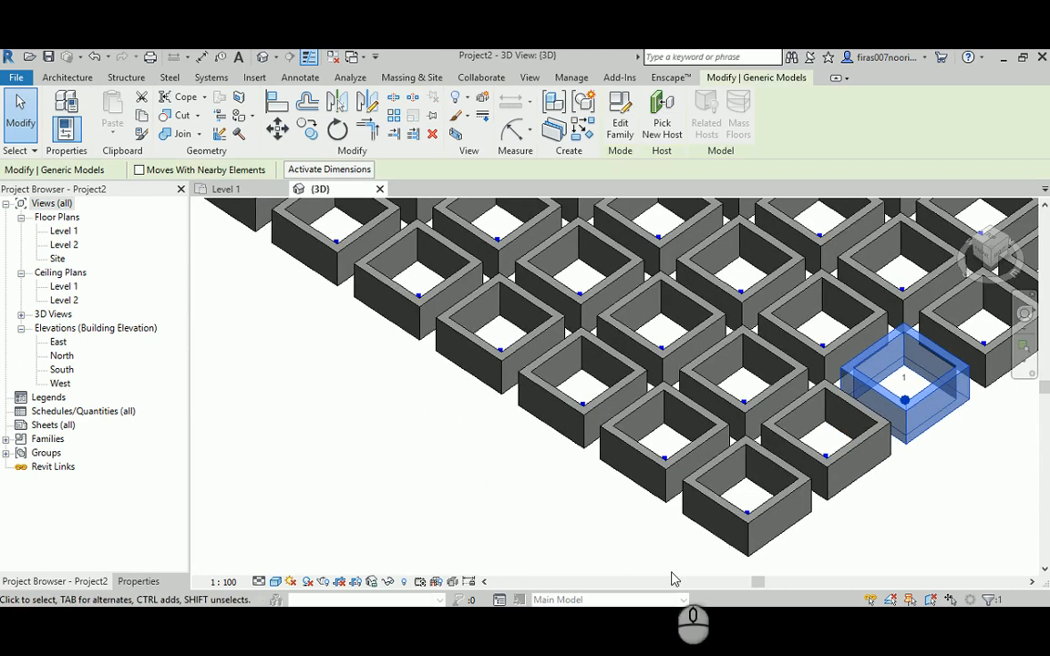
mouse_move(565, 620)
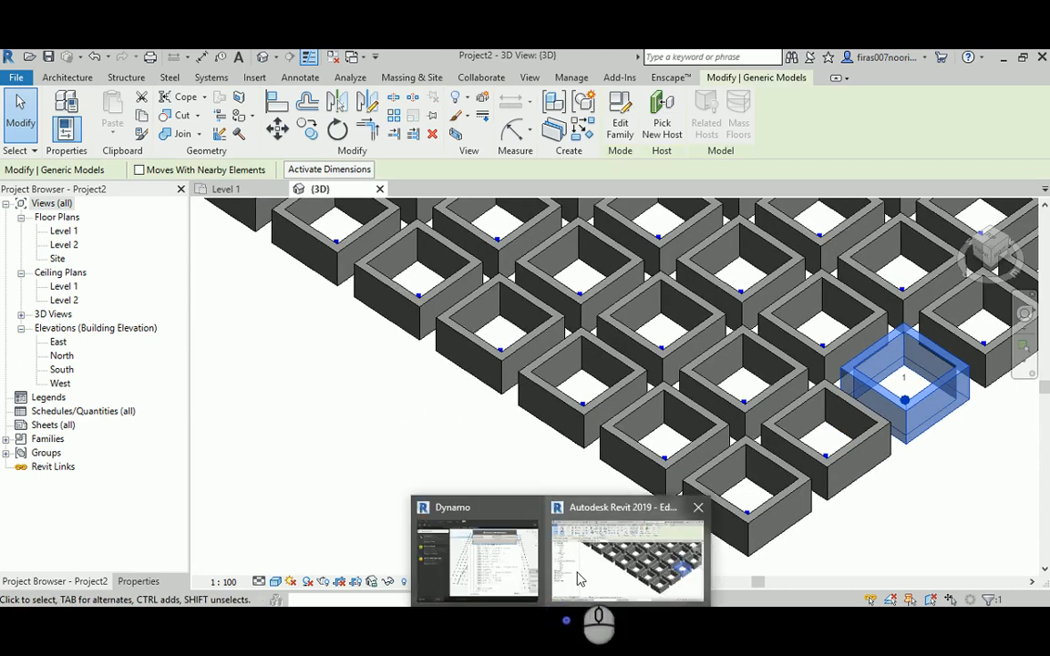
left_click(478, 547)
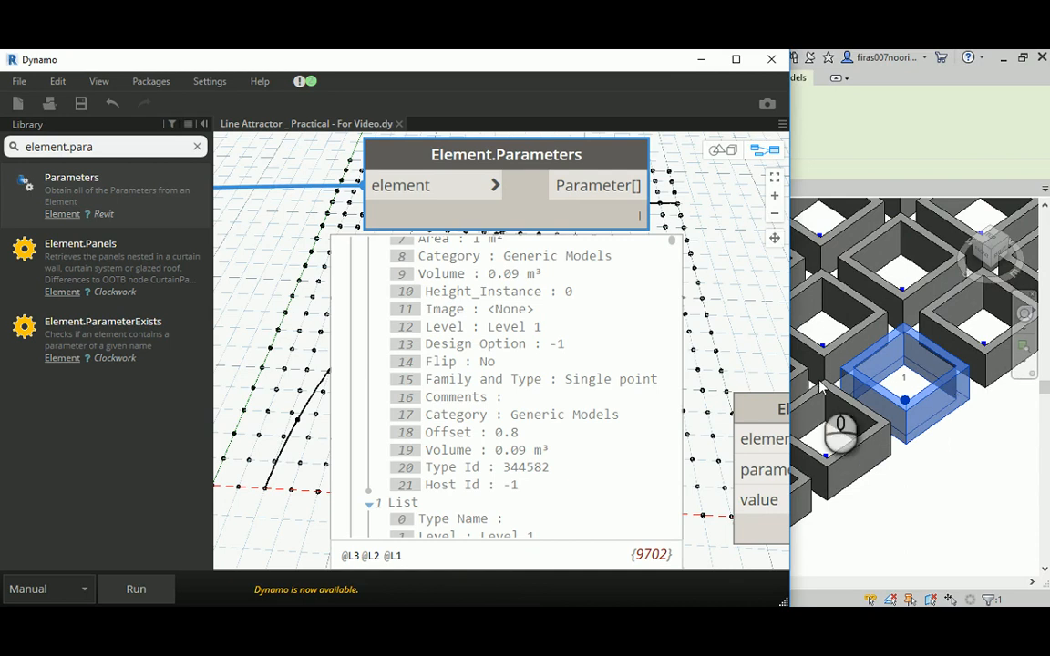
scroll(383, 292, "down", 3)
scroll(456, 265, "up", 1)
scroll(298, 251, "up", 2)
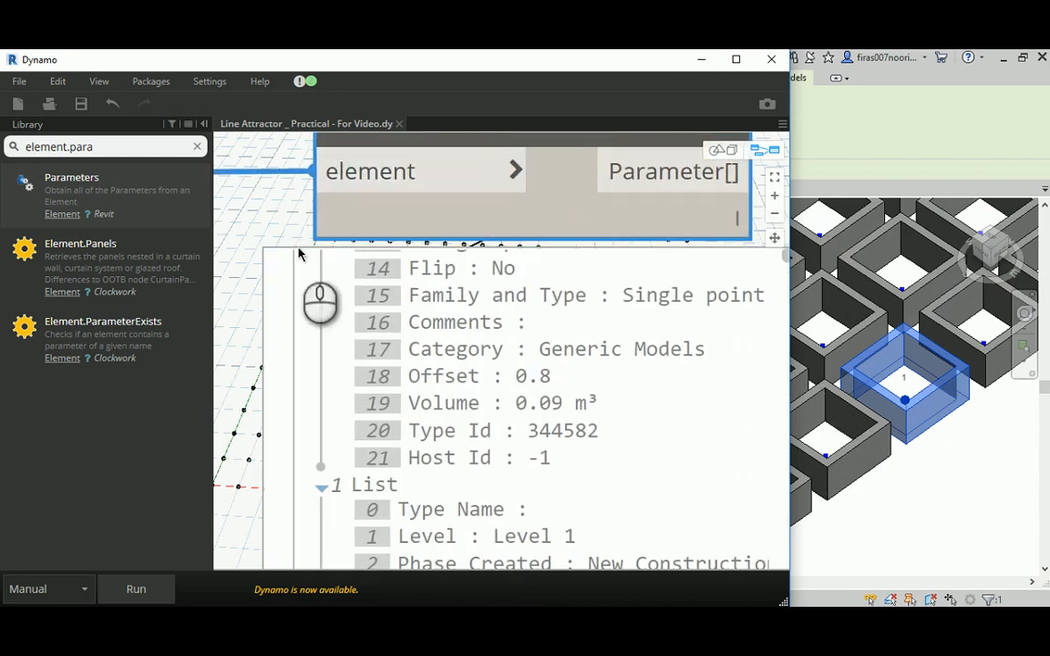
scroll(497, 344, "up", 3)
scroll(497, 344, "down", 3)
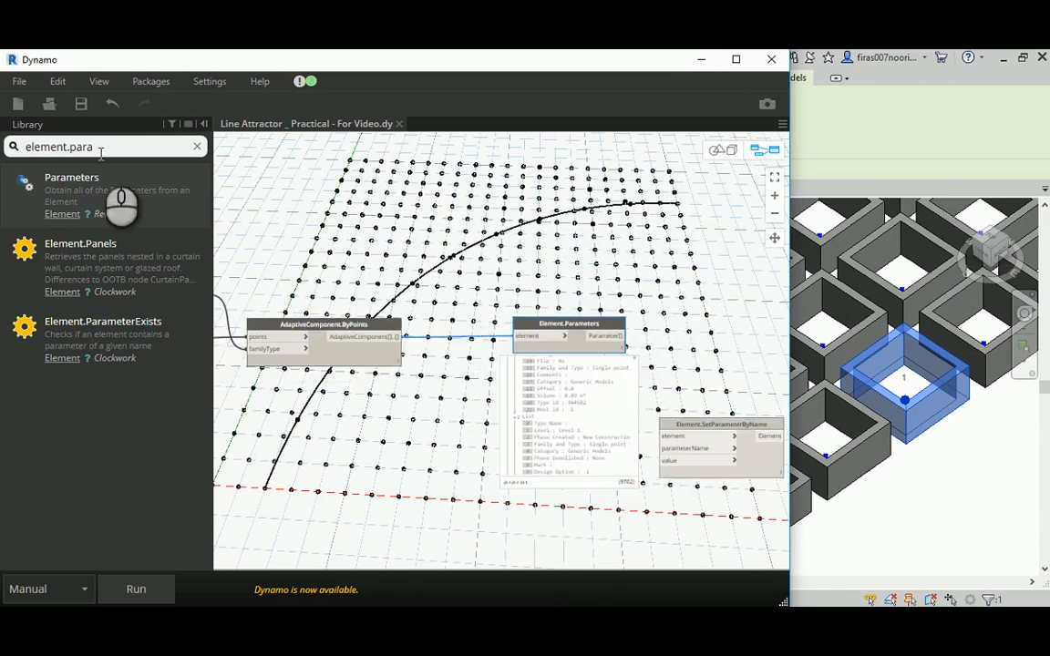
- Search the node library for familyinstance.type and add the FamilyInstance.Type node to the graph
left_click_drag(109, 146, 80, 146)
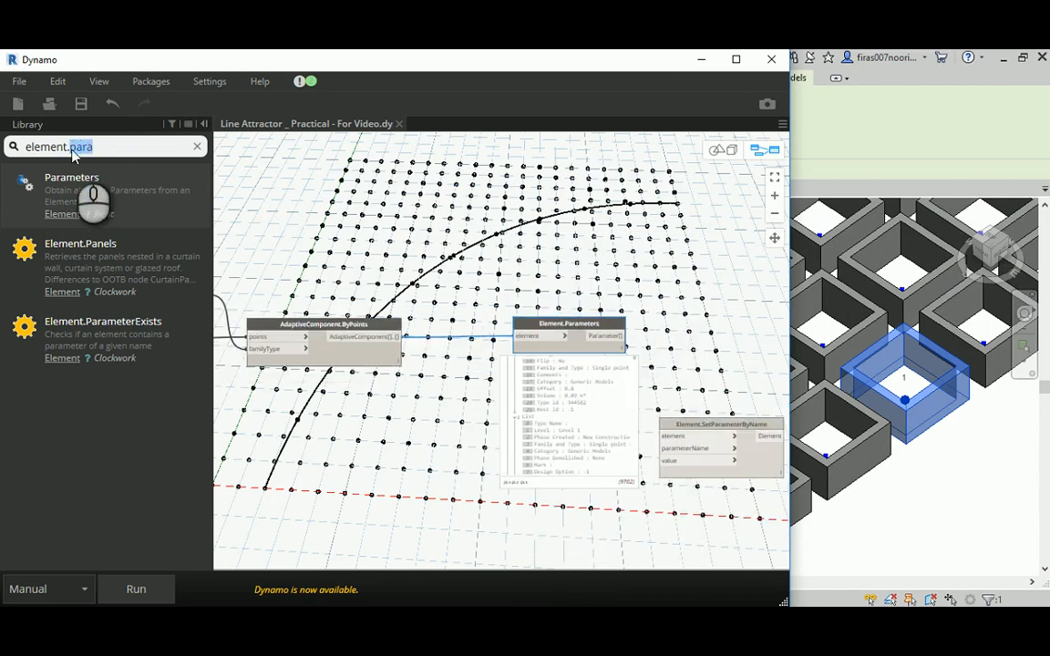
key("BackSpace")
key("BackSpace")
key("BackSpace")
key("BackSpace")
key("BackSpace")
key("BackSpace")
key("BackSpace")
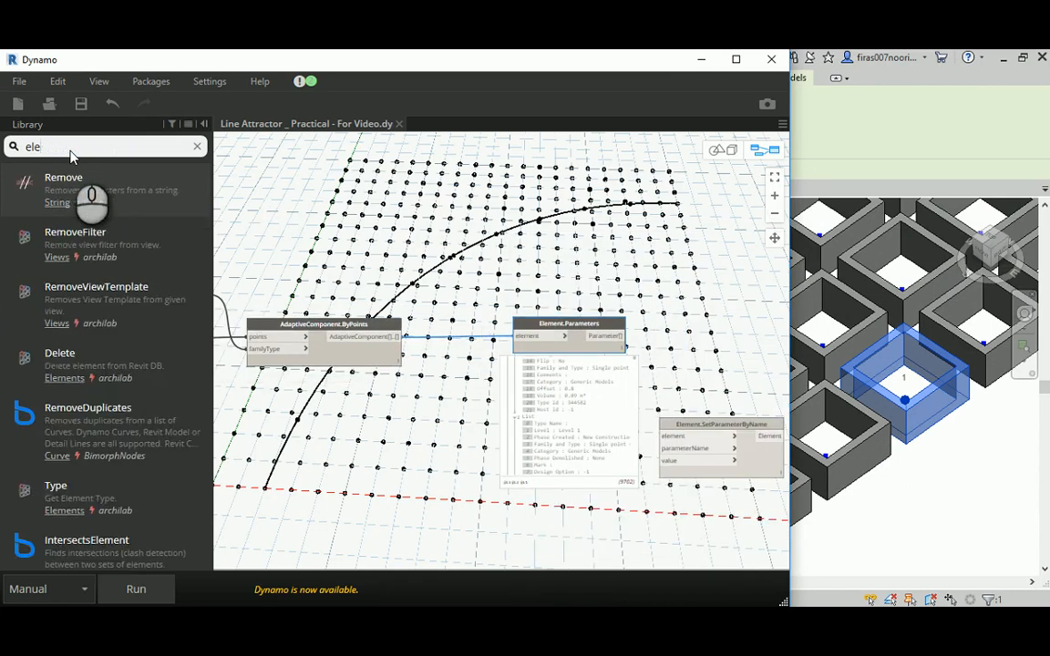
type("family")
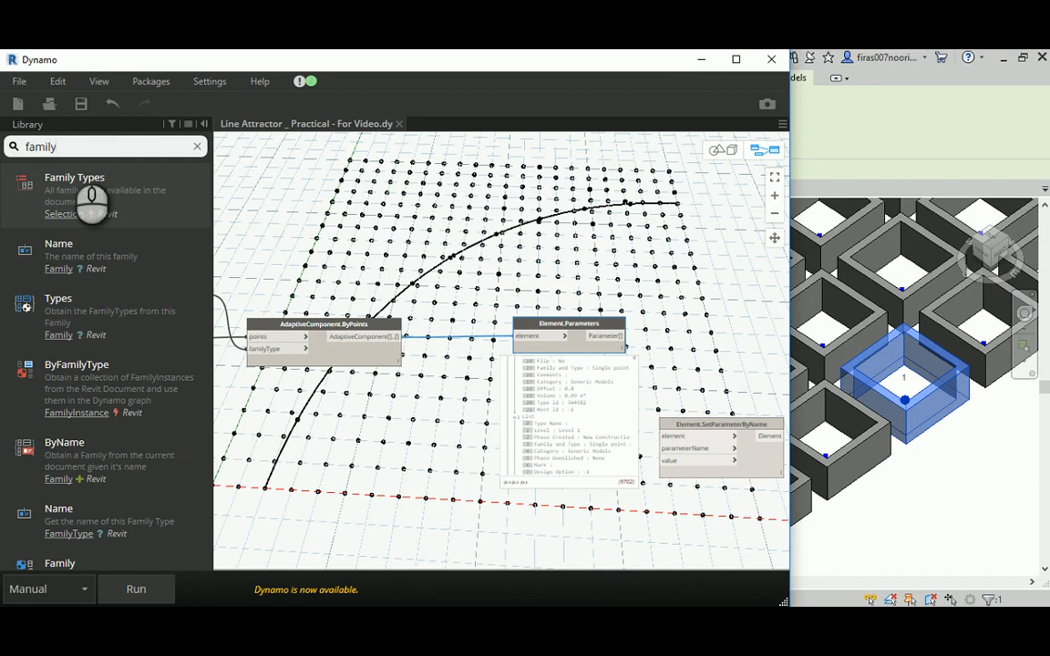
type("instan")
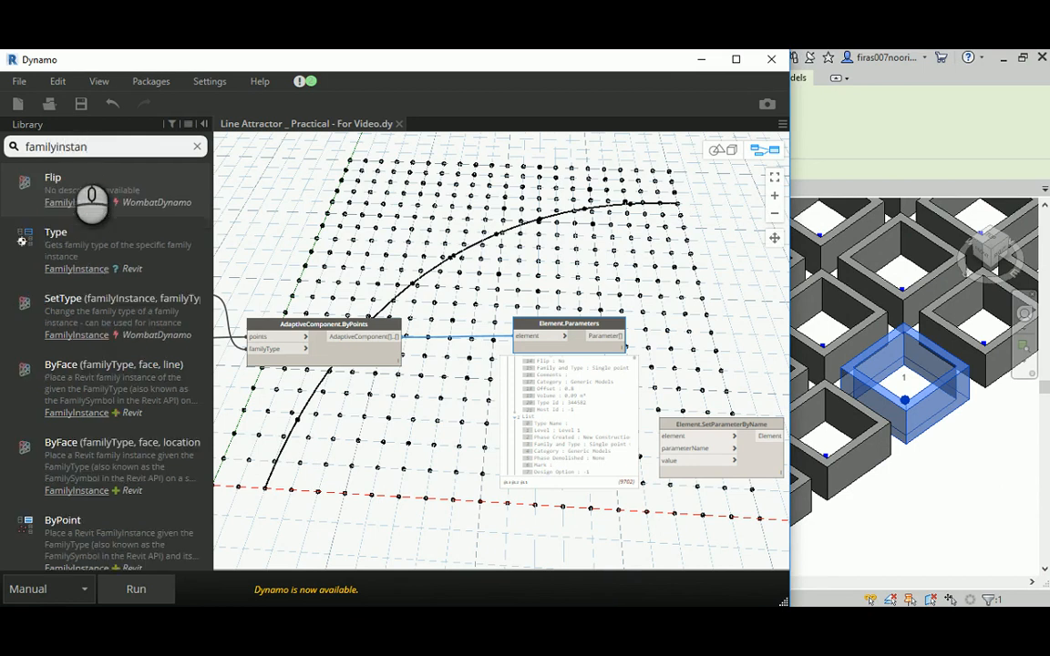
type("ce.type")
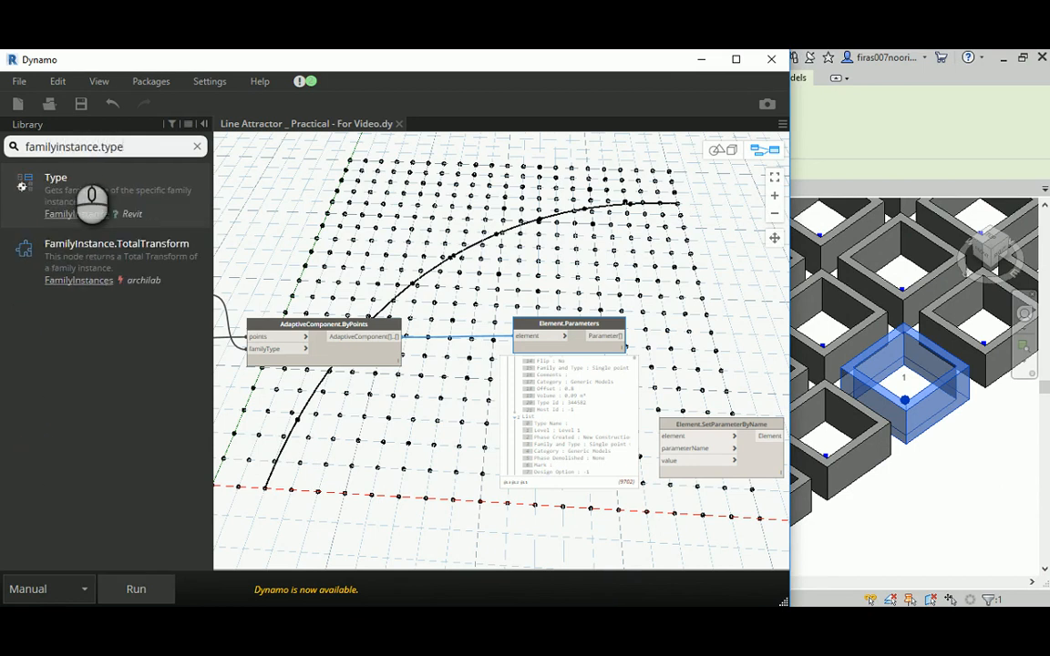
left_click(78, 204)
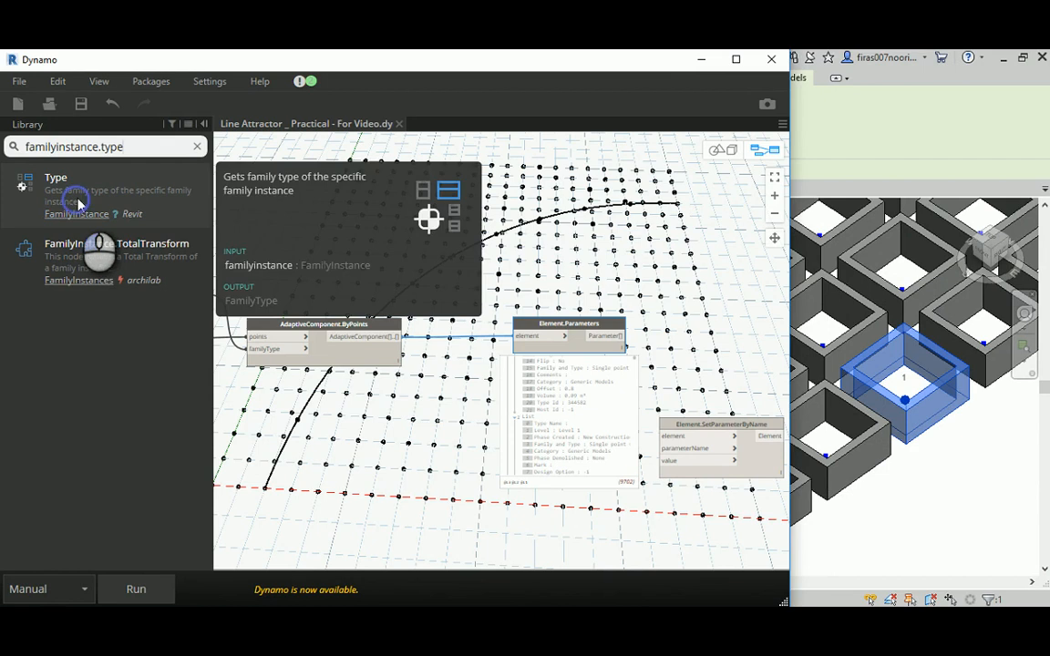
- Position the FamilyInstance.Type node in the free space above Element.Parameters
scroll(503, 330, "up", 1)
scroll(506, 333, "up", 1)
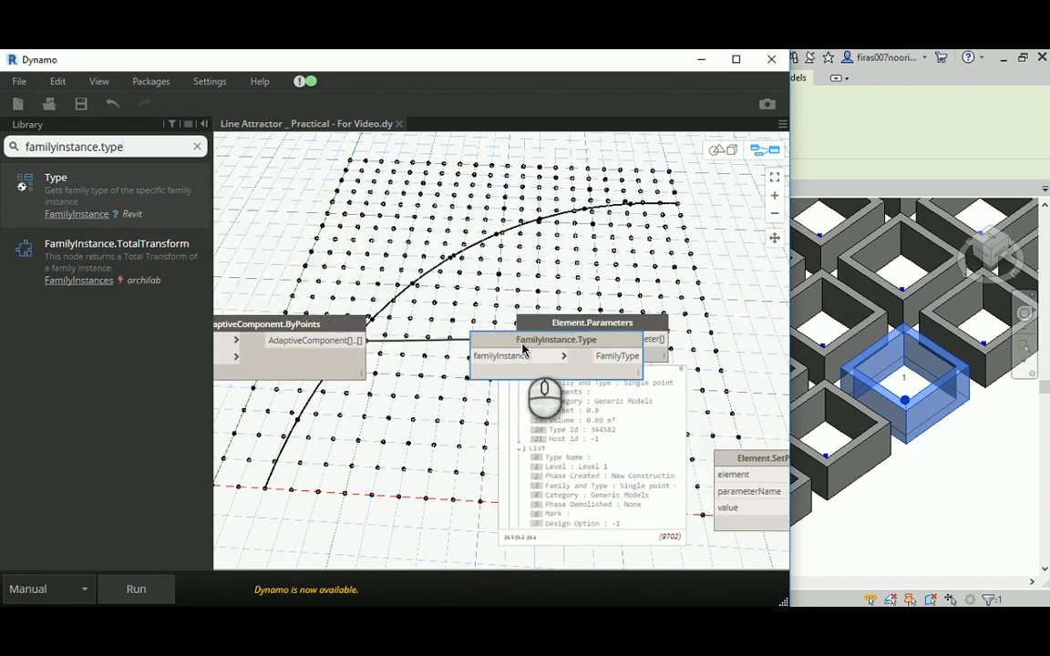
left_click_drag(526, 349, 401, 205)
middle_click_drag(263, 197, 342, 303)
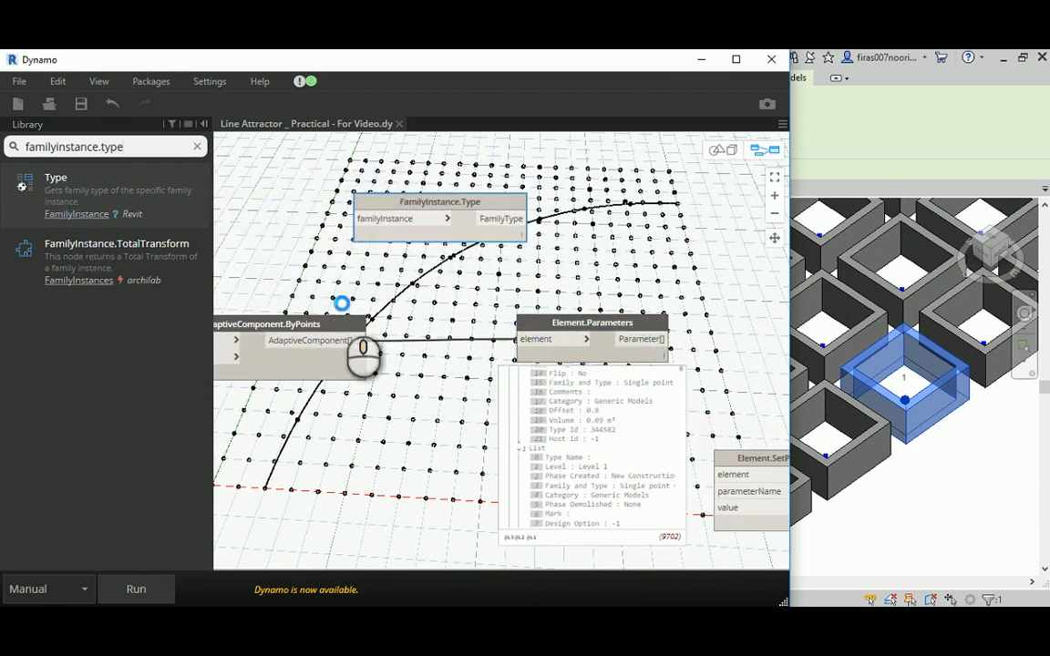
scroll(364, 282, "down", 3)
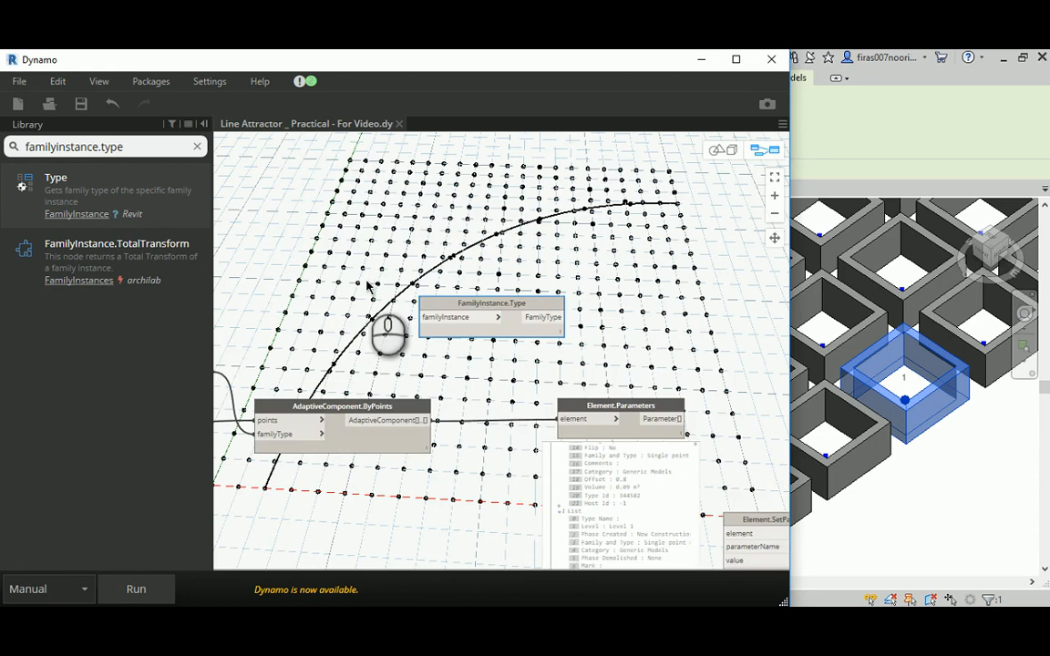
left_click_drag(543, 206, 564, 170)
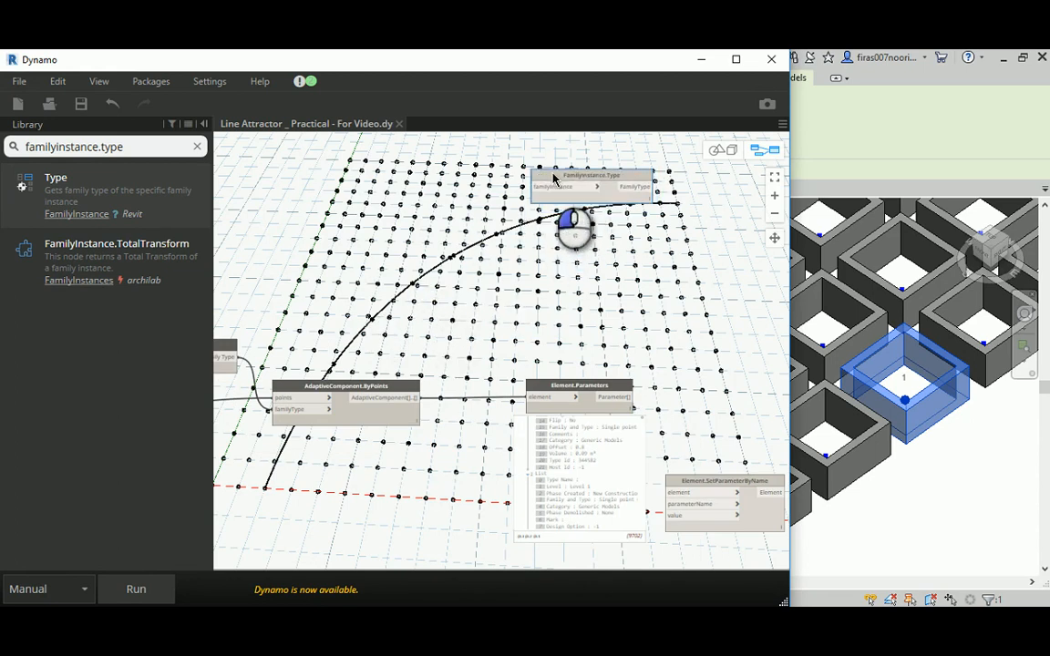
- Feed the AdaptiveComponent.ByPoints output into FamilyInstance.Type's familyInstance input, run the graph and preview the resulting family types
left_click_drag(398, 403, 538, 188)
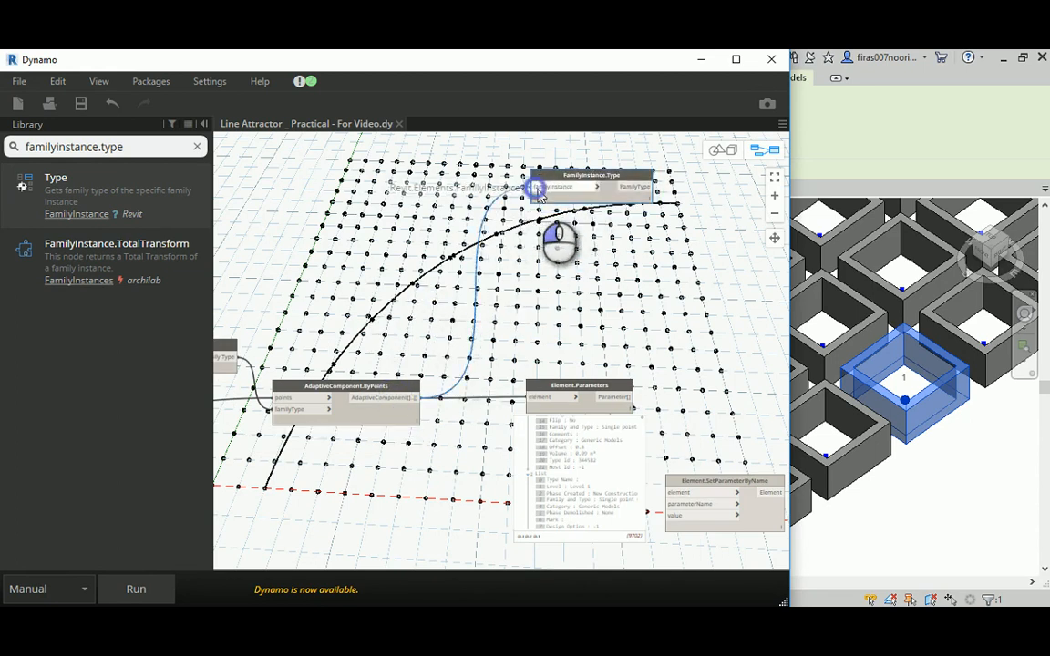
left_click(142, 589)
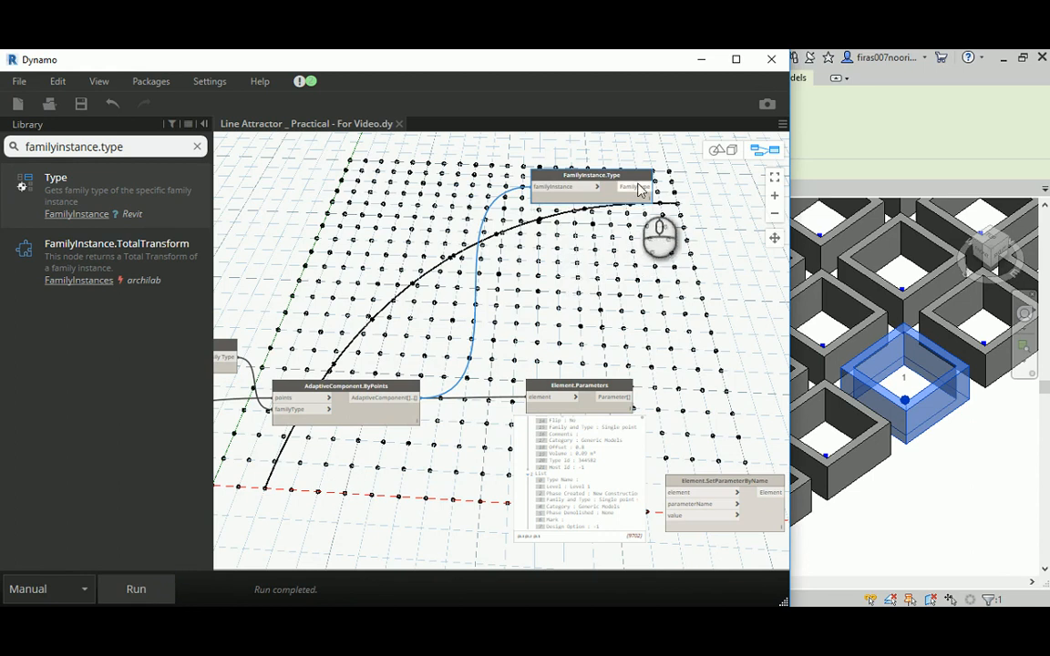
mouse_move(639, 208)
scroll(675, 228, "up", 4)
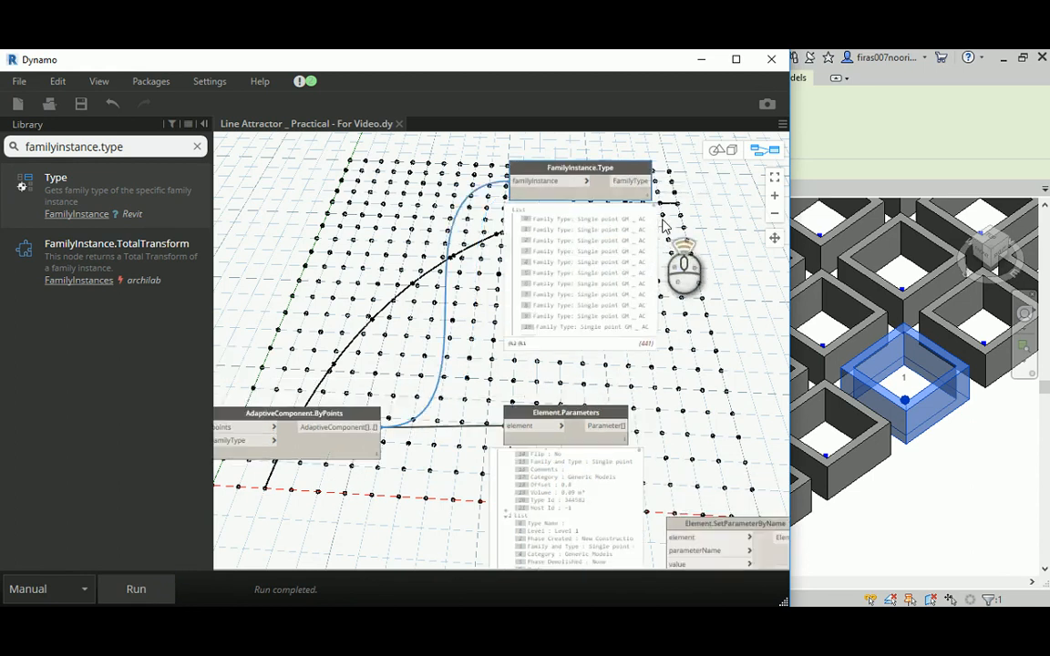
middle_click_drag(691, 232, 553, 263)
scroll(606, 251, "down", 2)
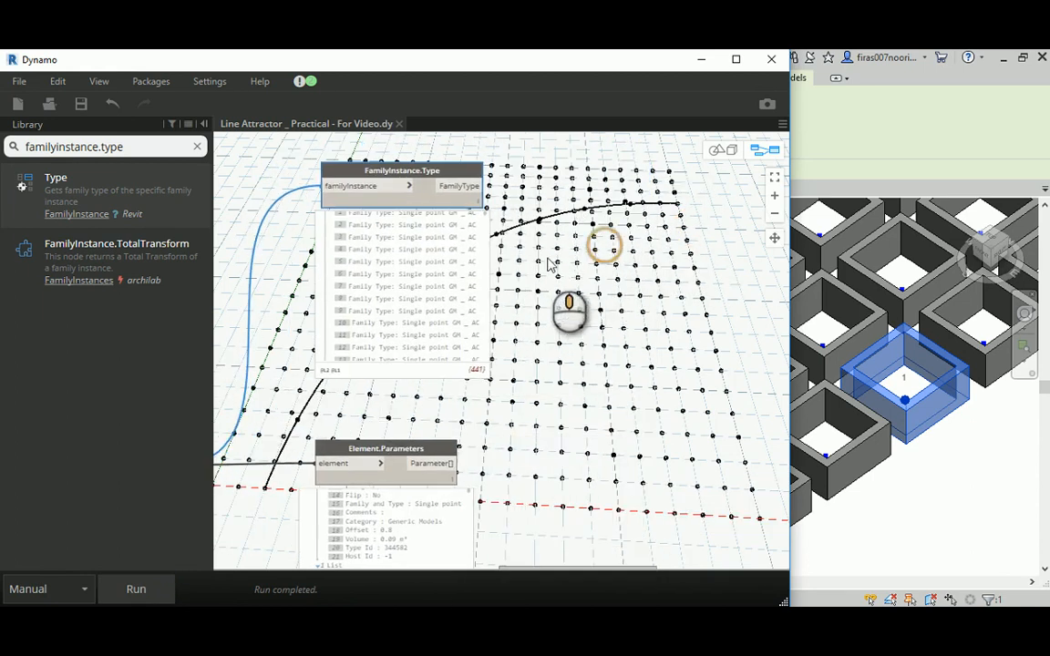
scroll(402, 410, "down", 3)
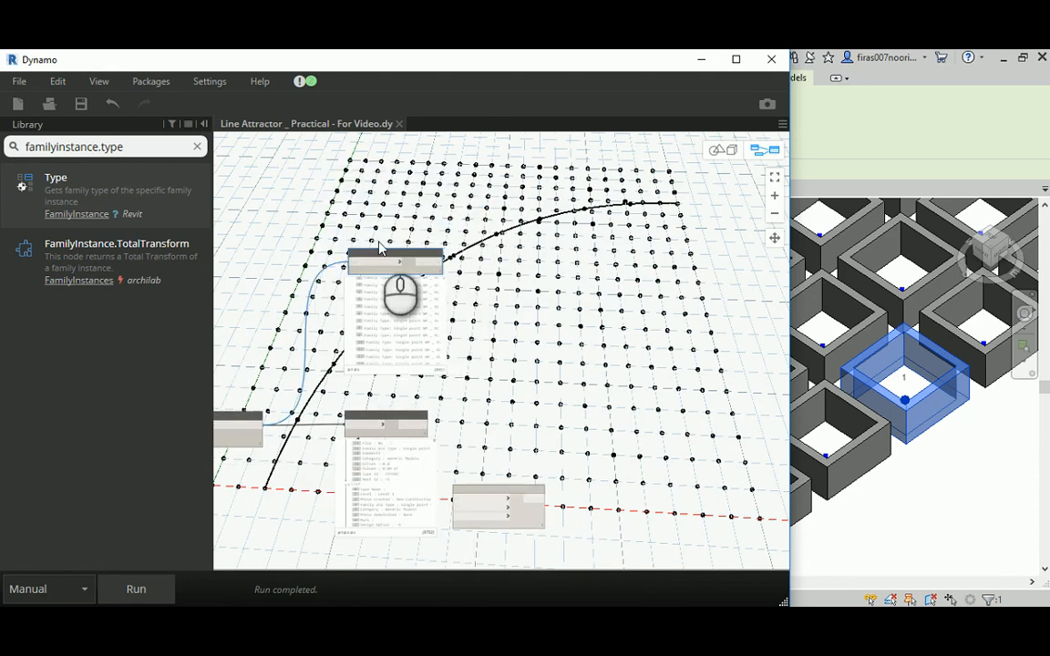
- Move FamilyInstance.Type above AdaptiveComponent.ByPoints and connect its FamilyType output to a copy of Element.Parameters aligned beside it
left_click_drag(377, 246, 249, 246)
middle_click_drag(342, 226, 432, 211)
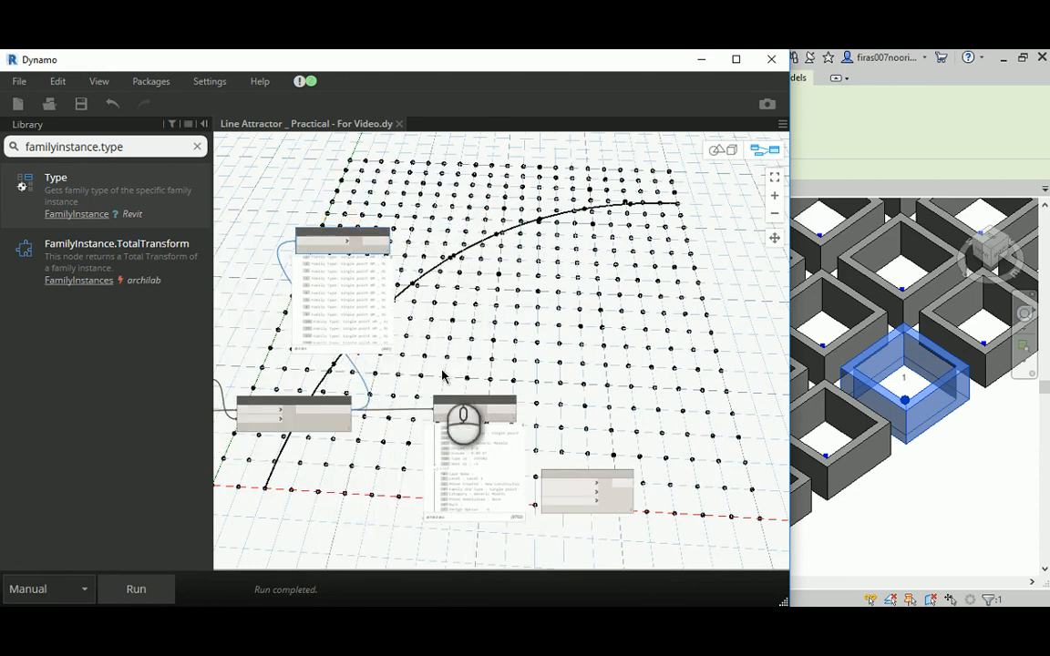
left_click(452, 403)
key("ctrl+c")
key("ctrl+v")
left_click_drag(463, 407, 507, 235)
left_click_drag(394, 249, 489, 247)
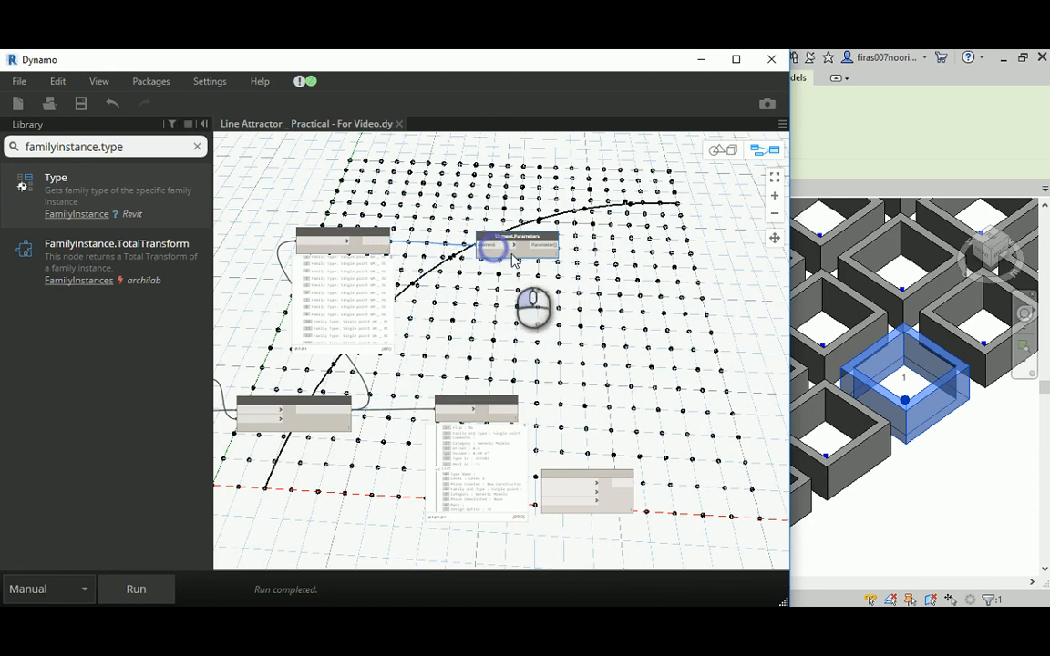
scroll(513, 256, "up", 3)
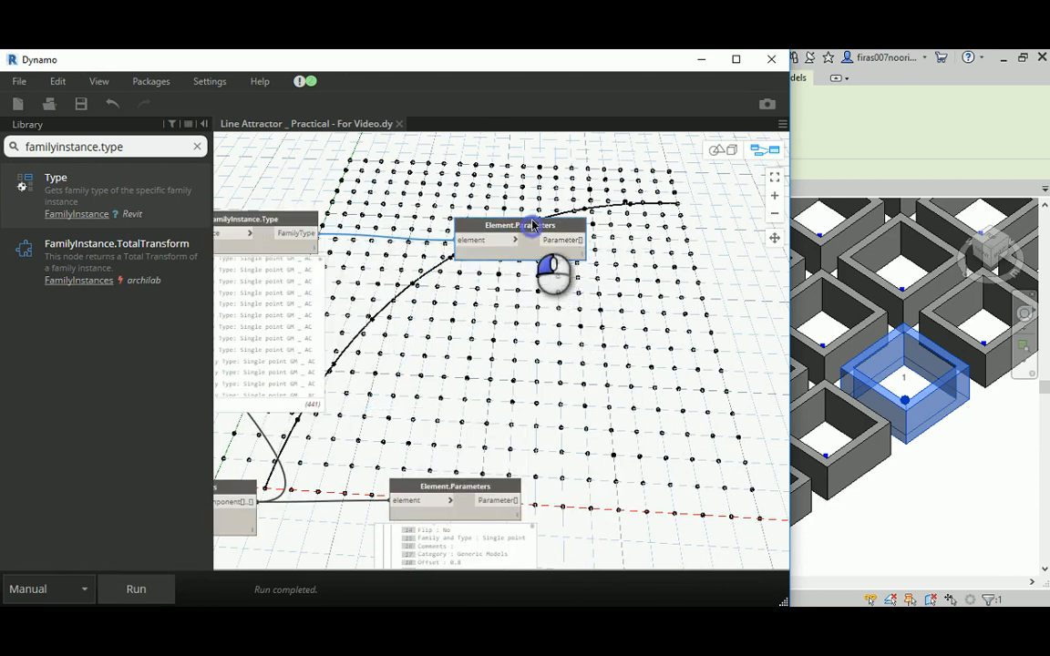
left_click_drag(532, 226, 527, 219)
- Run the graph and review the type parameters in the copied Element.Parameters preview, down to Width
left_click(169, 591)
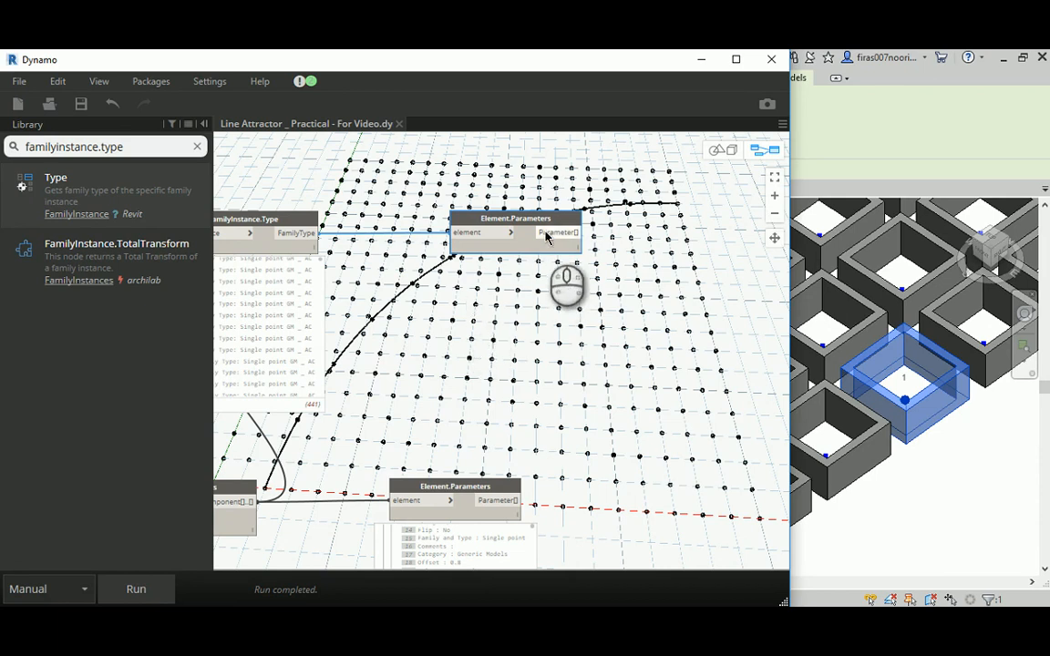
left_click(570, 263)
scroll(412, 369, "up", 3)
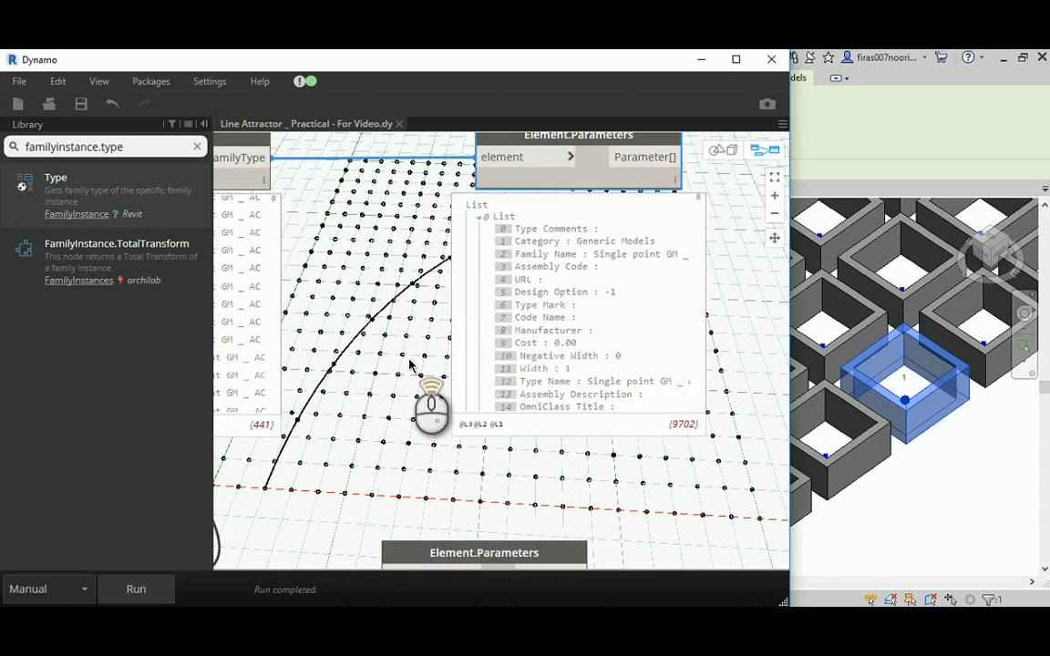
scroll(417, 340, "up", 5)
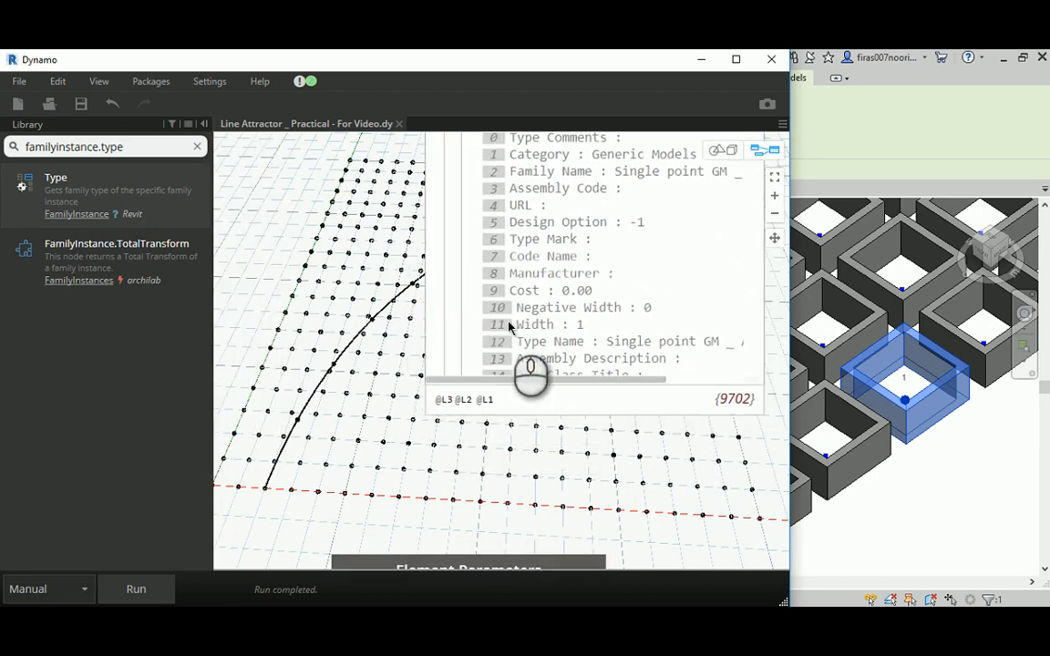
scroll(548, 331, "down", 5)
scroll(592, 315, "up", 5)
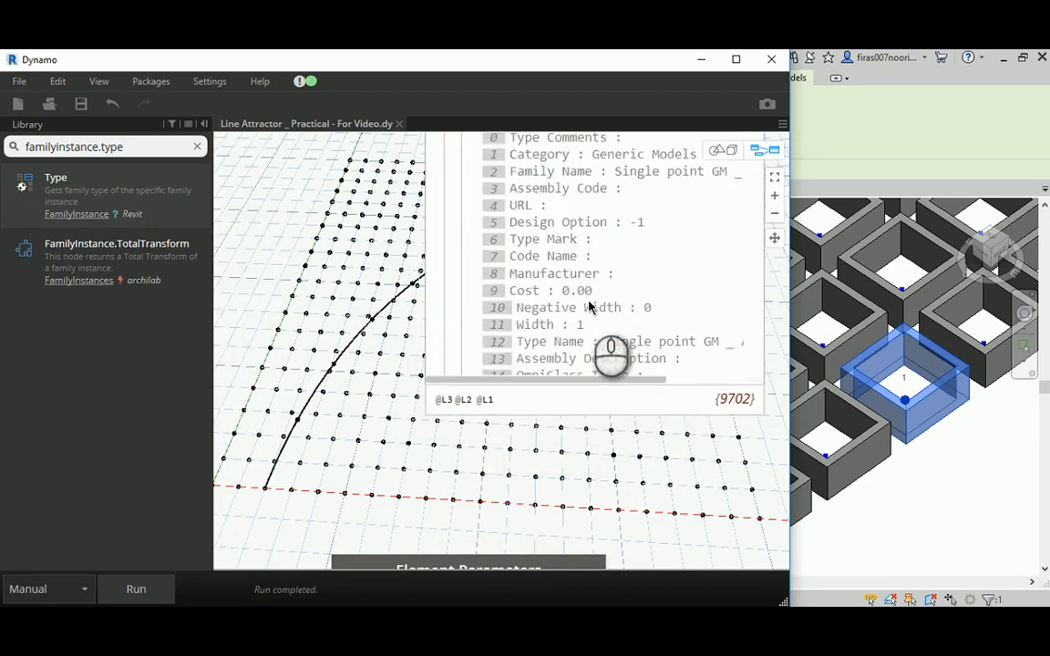
- Group the FamilyInstance.Type node with its Element.Parameters node and title the group "Finding Type Para. in AC"
left_click(424, 252)
scroll(424, 252, "down", 5)
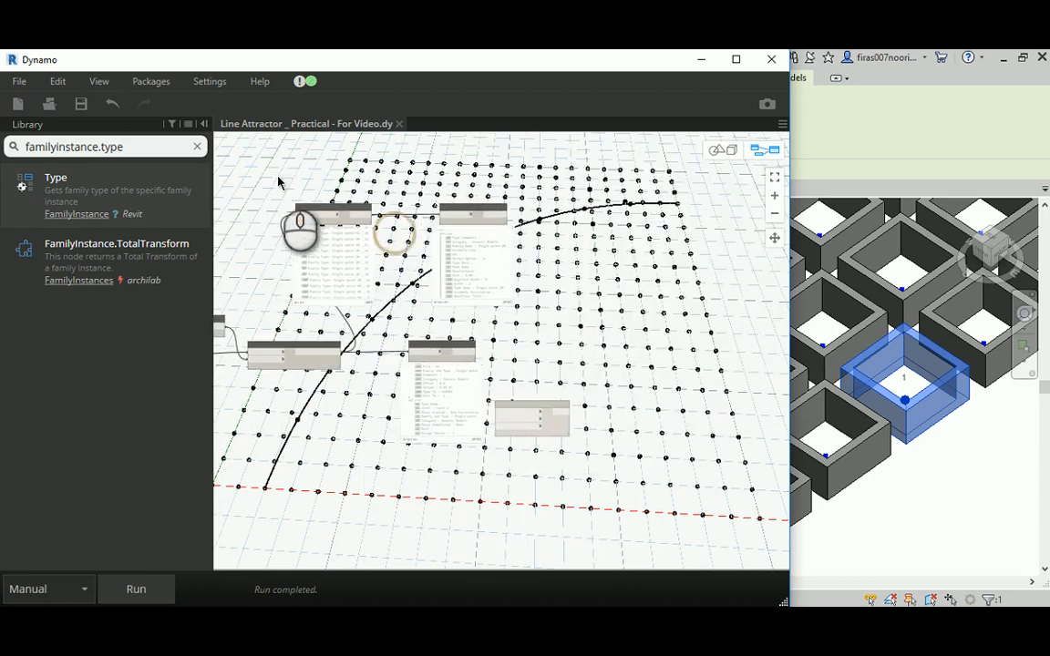
left_click_drag(268, 173, 597, 314)
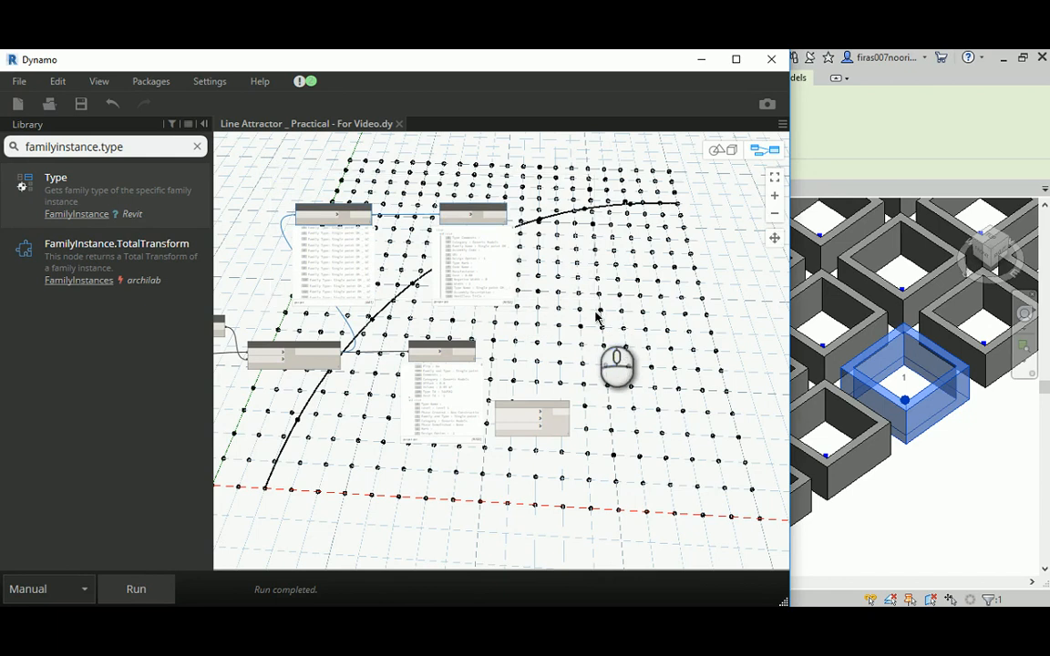
key("ctrl+g")
scroll(346, 235, "up", 3)
left_click(342, 194)
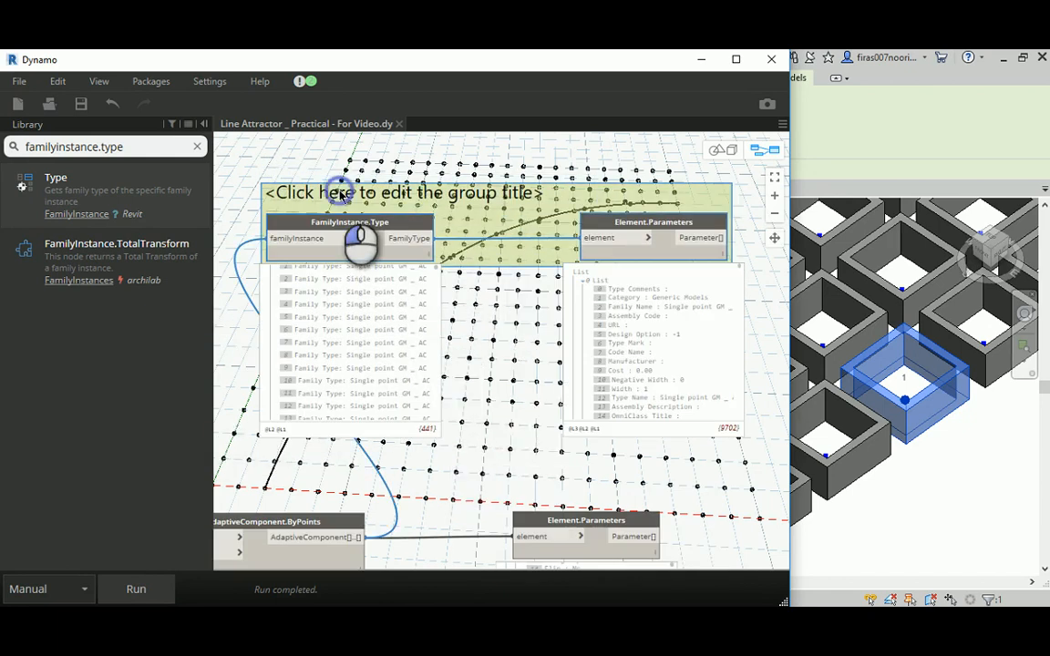
left_click(342, 194)
type("Finding Type Para. in AC")
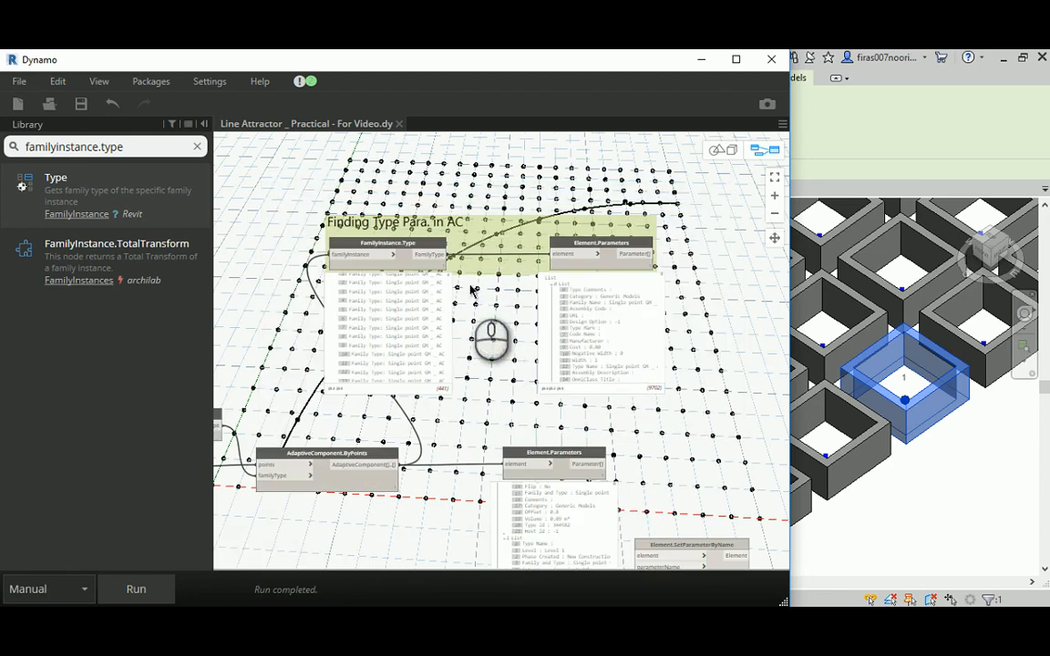
- Move the Element.SetParameterByName node up beside the Element.Parameters node of the Finding Type Para. in AC group
scroll(471, 274, "down", 4)
scroll(483, 255, "up", 2)
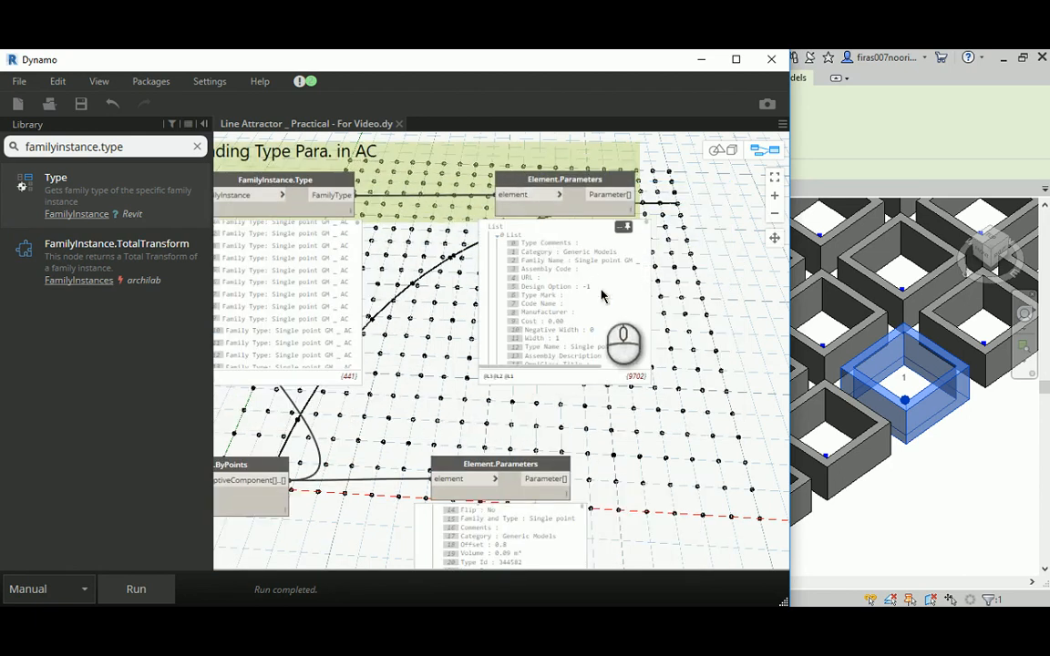
middle_click_drag(696, 486, 693, 443)
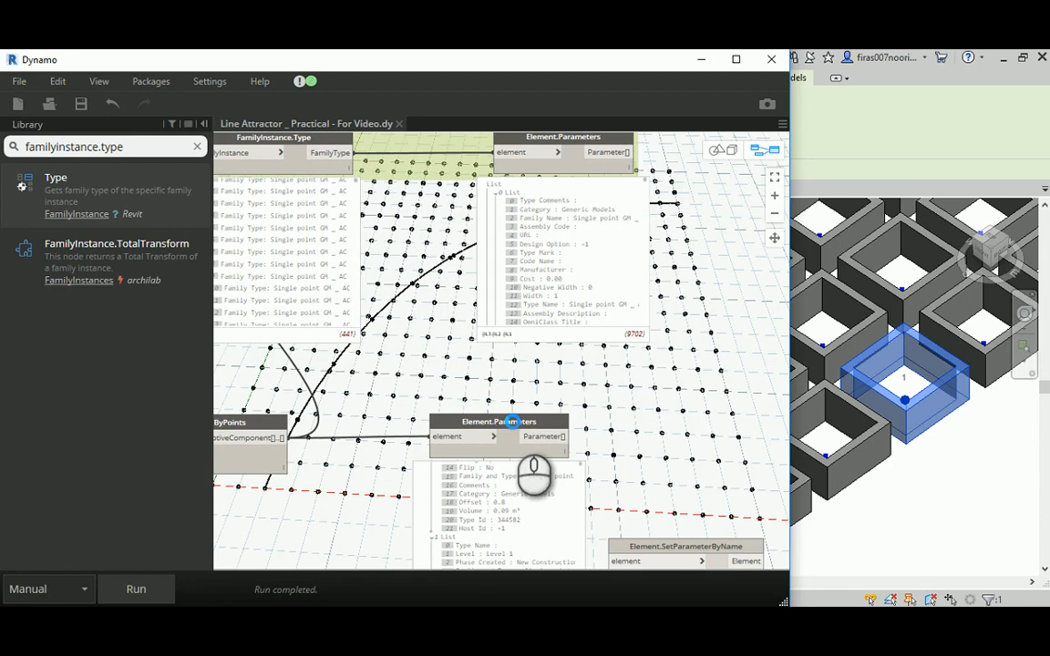
middle_click_drag(655, 404, 658, 458)
left_click_drag(545, 566, 629, 187)
middle_click_drag(629, 187, 599, 290)
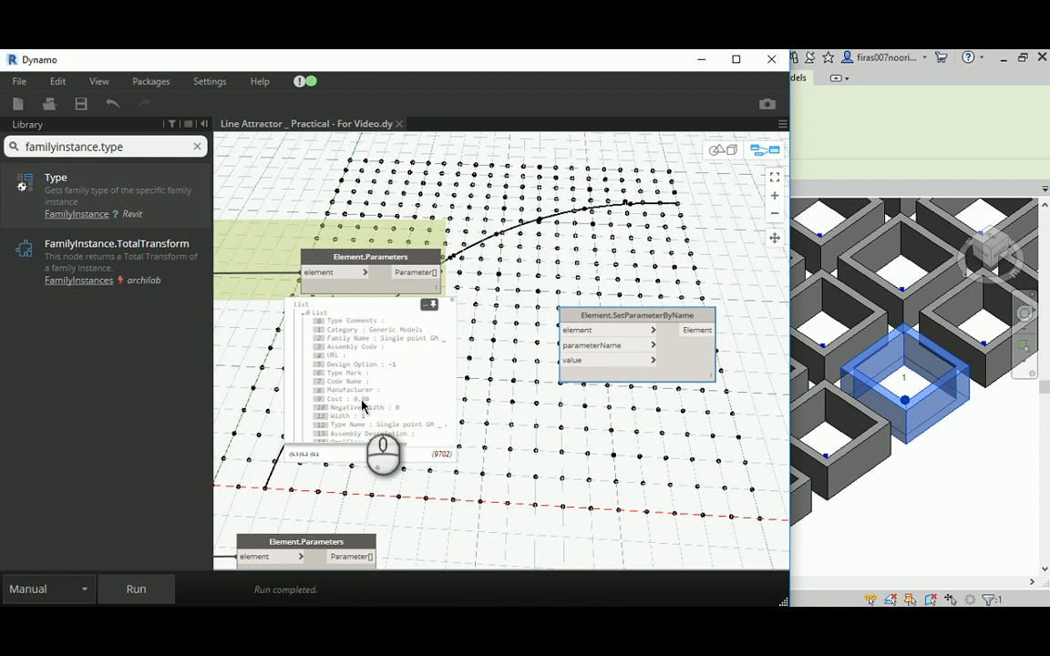
- Add a Code Block containing "Width" between the type parameter preview and Element.SetParameterByName
scroll(246, 429, "up", 3)
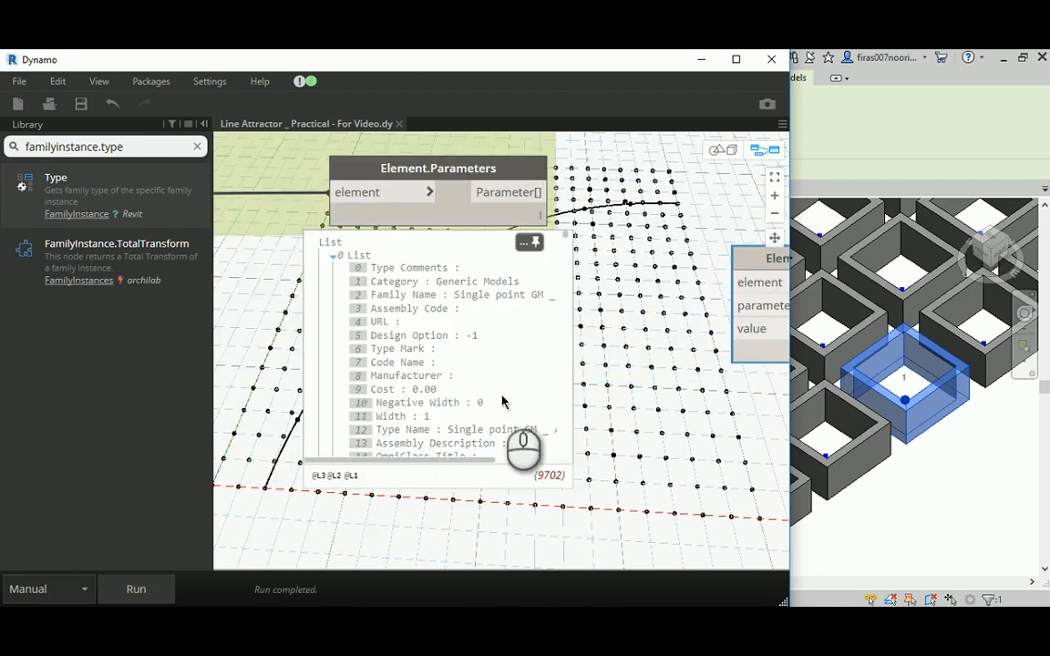
middle_click_drag(764, 401, 579, 403)
double_click(576, 406)
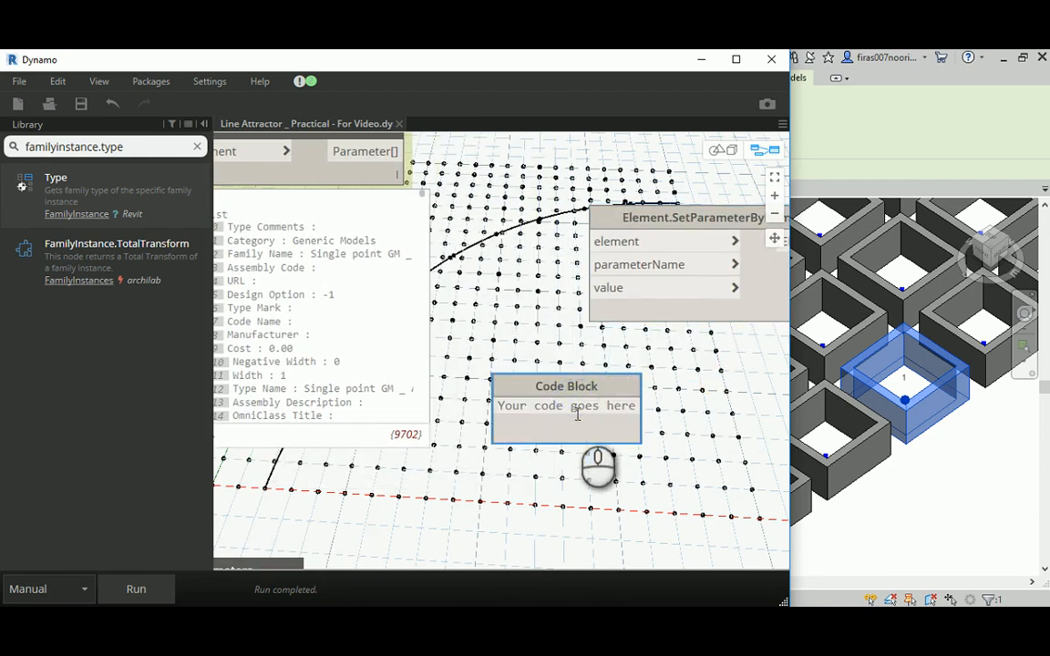
type("\"Widt")
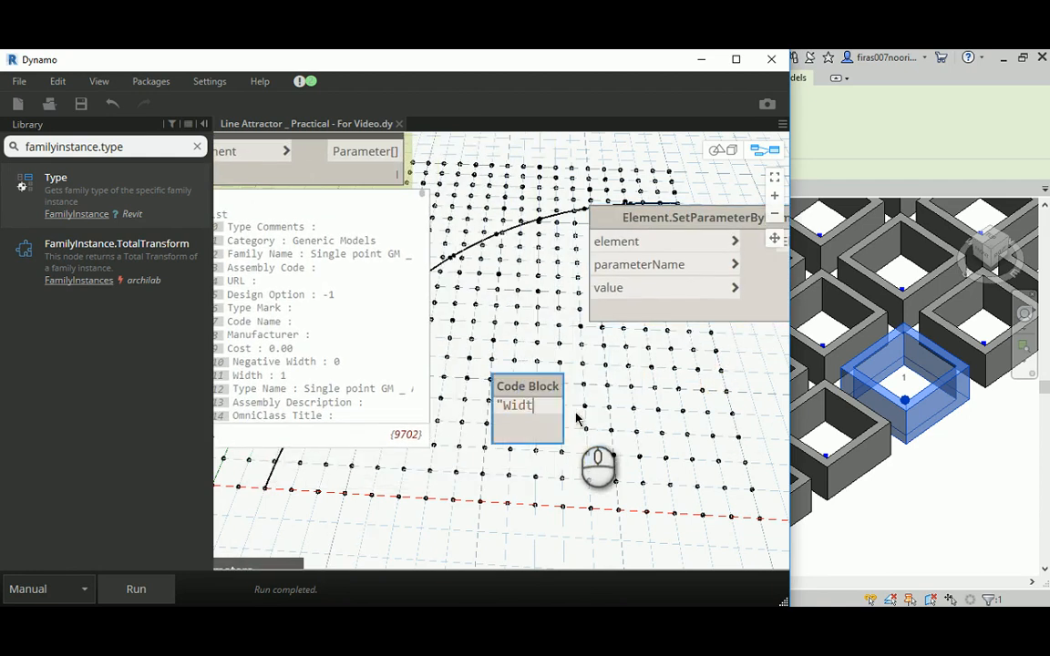
type("h\"")
left_click(615, 421)
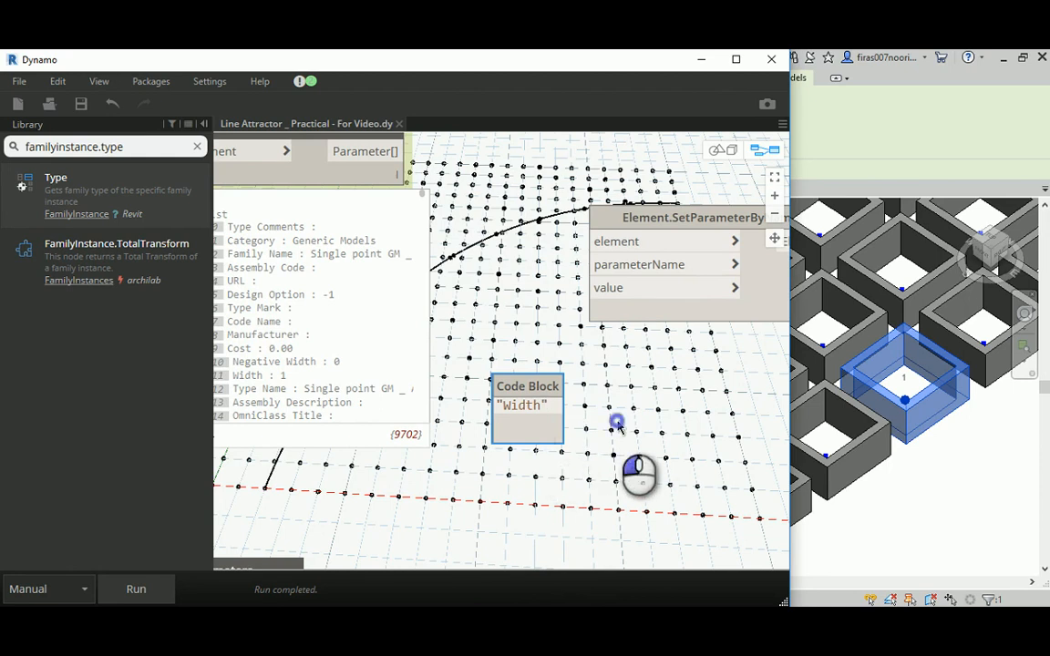
- Connect the "Width" Code Block to the parameterName input of Element.SetParameterByName and place the block above that node
left_click_drag(666, 248, 698, 170)
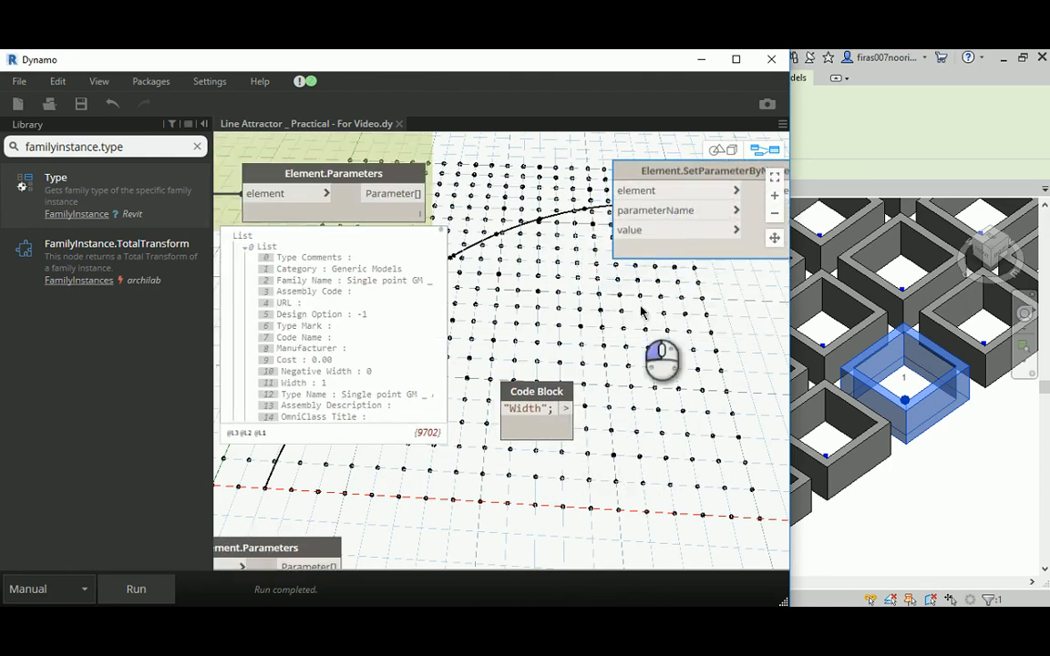
left_click(566, 408)
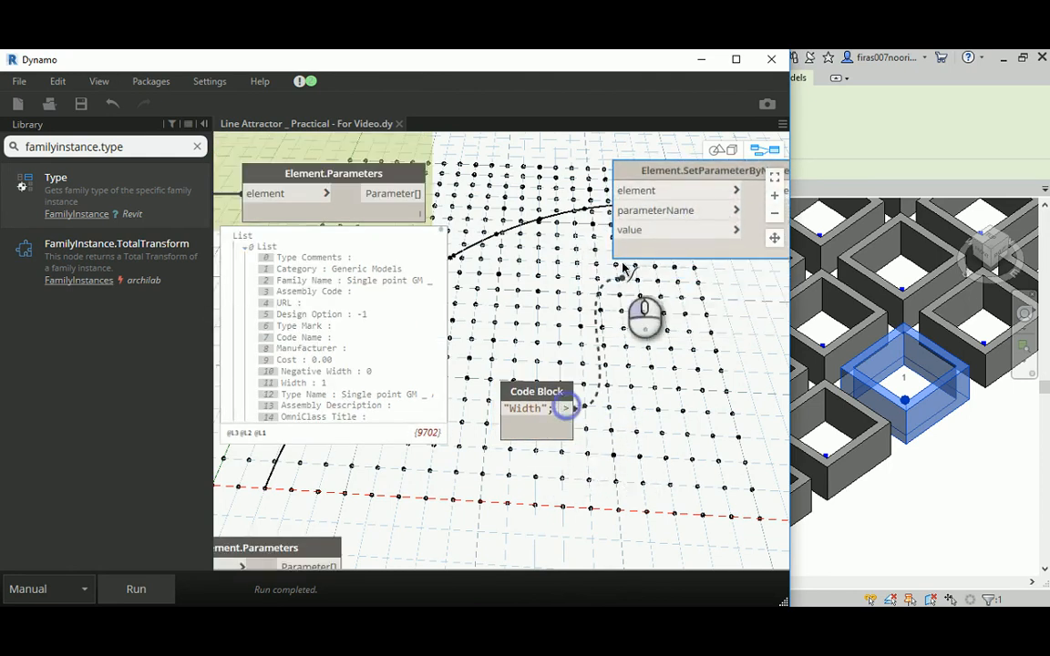
left_click(619, 211)
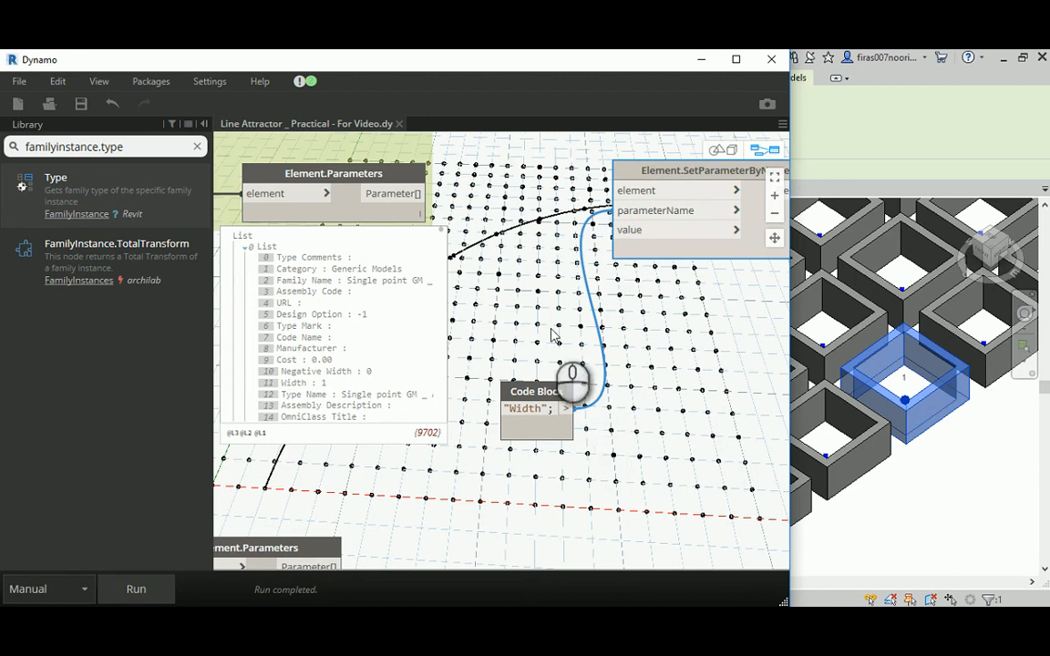
middle_click_drag(540, 371, 517, 470)
left_click_drag(514, 492, 511, 181)
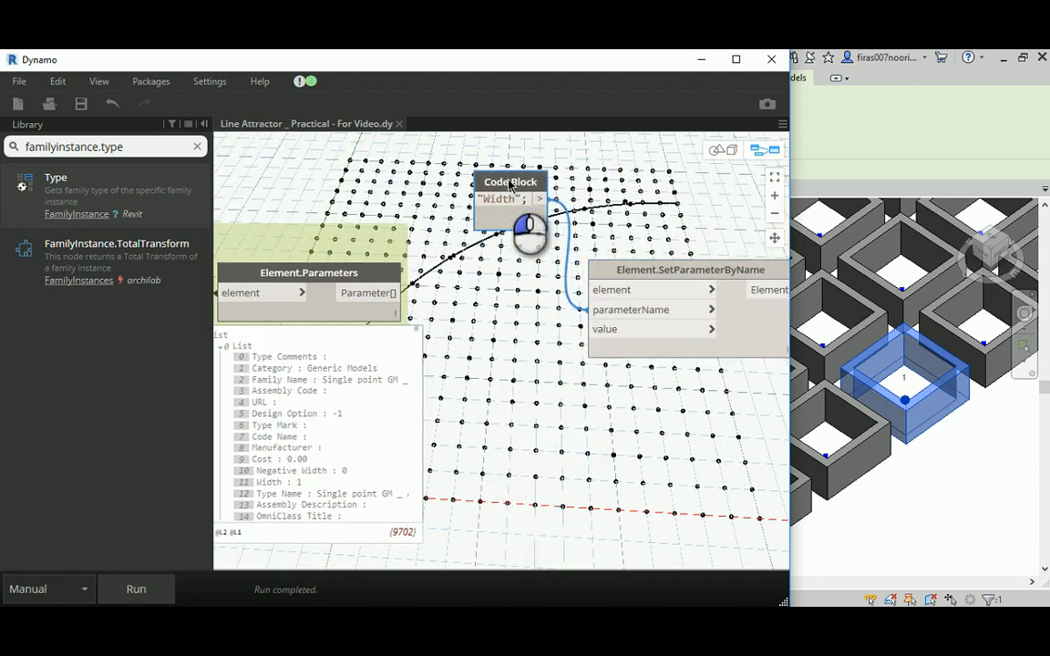
- Link the value input of Element.SetParameterByName to the Number Slider that drives the Range step
scroll(671, 306, "down", 4)
scroll(670, 306, "down", 2)
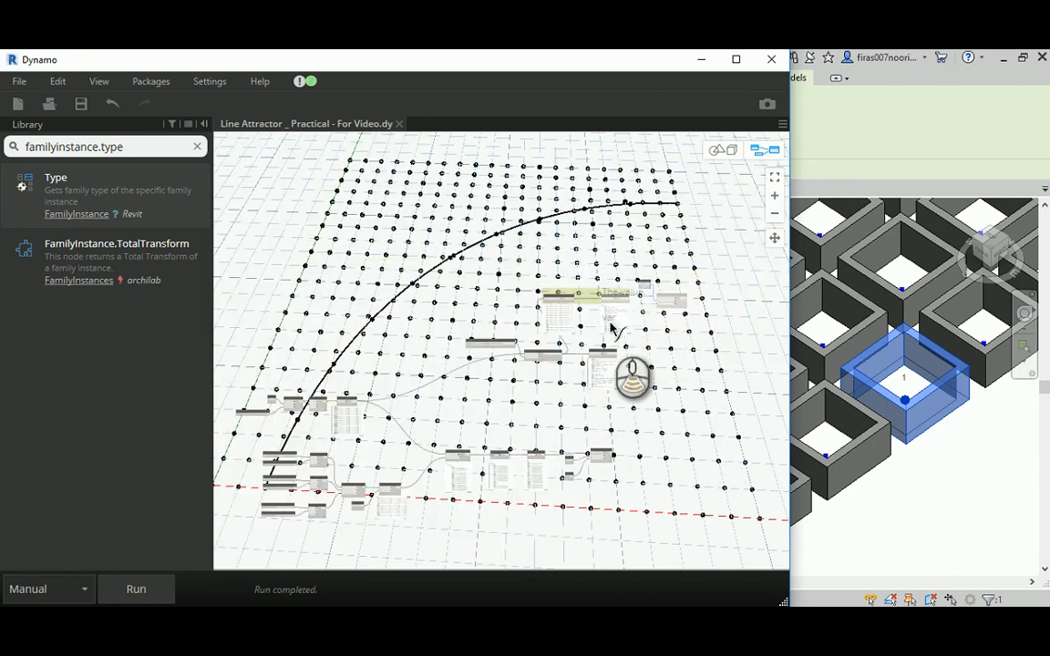
scroll(259, 470, "up", 6)
scroll(250, 451, "up", 3)
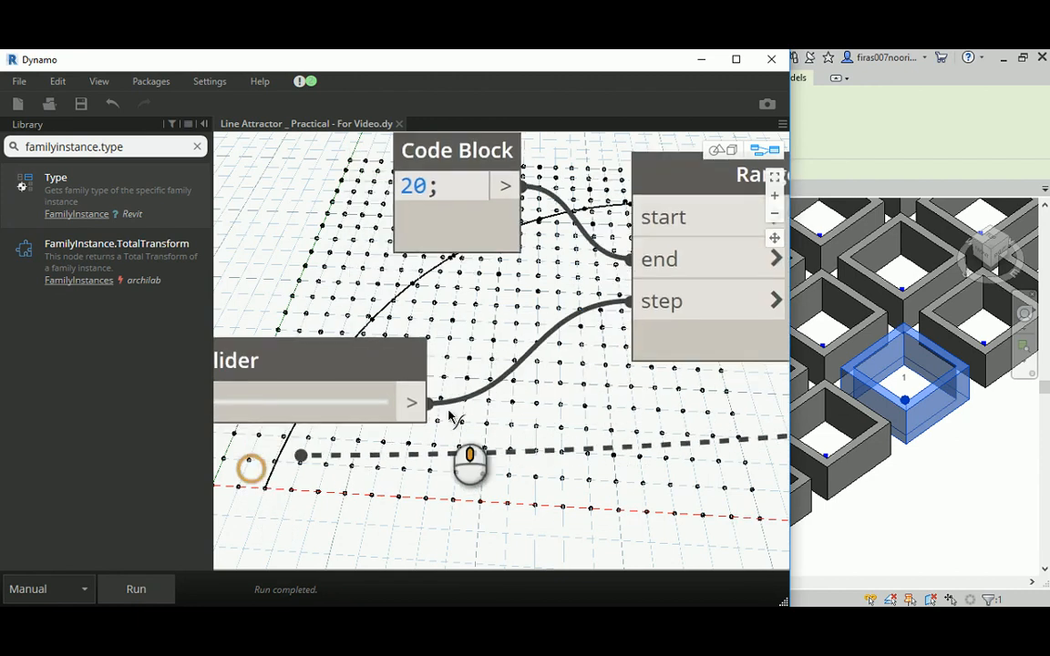
middle_click_drag(251, 469, 487, 403)
scroll(510, 403, "down", 4)
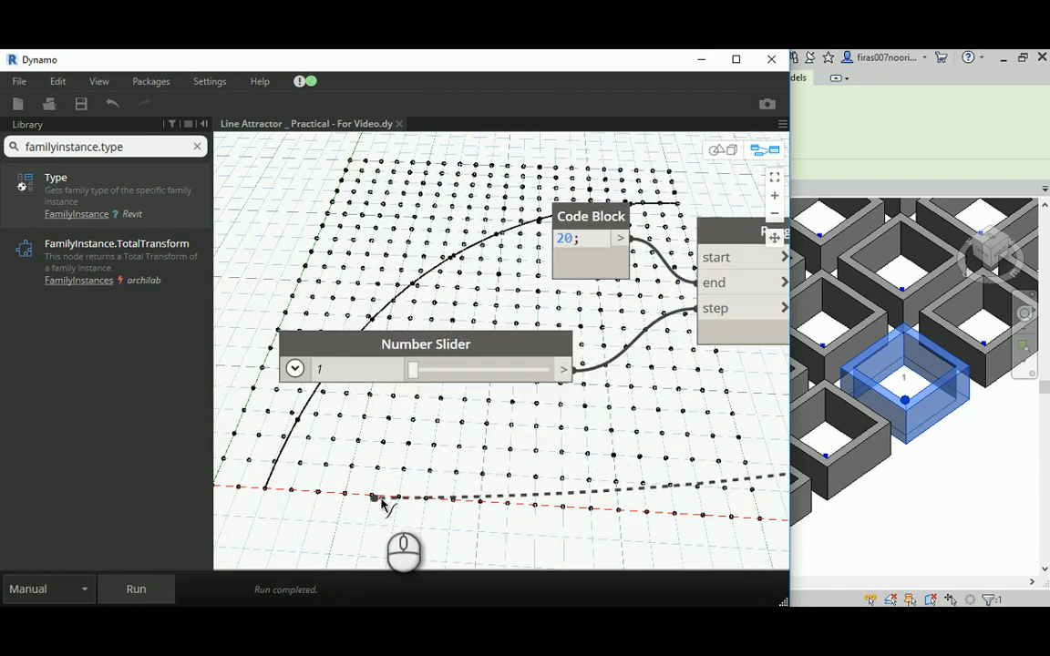
scroll(385, 433, "down", 5)
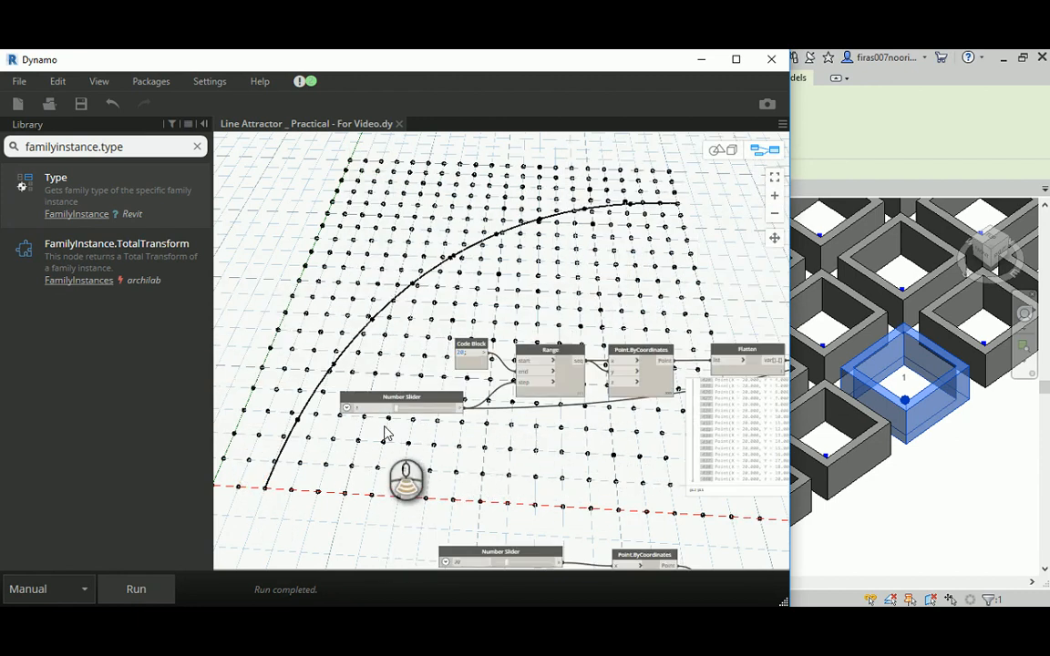
- Move the Finding Type Para. in AC group upward, clear of the wire running to the value input
scroll(385, 433, "down", 5)
middle_click_drag(619, 391, 357, 379)
scroll(616, 266, "up", 4)
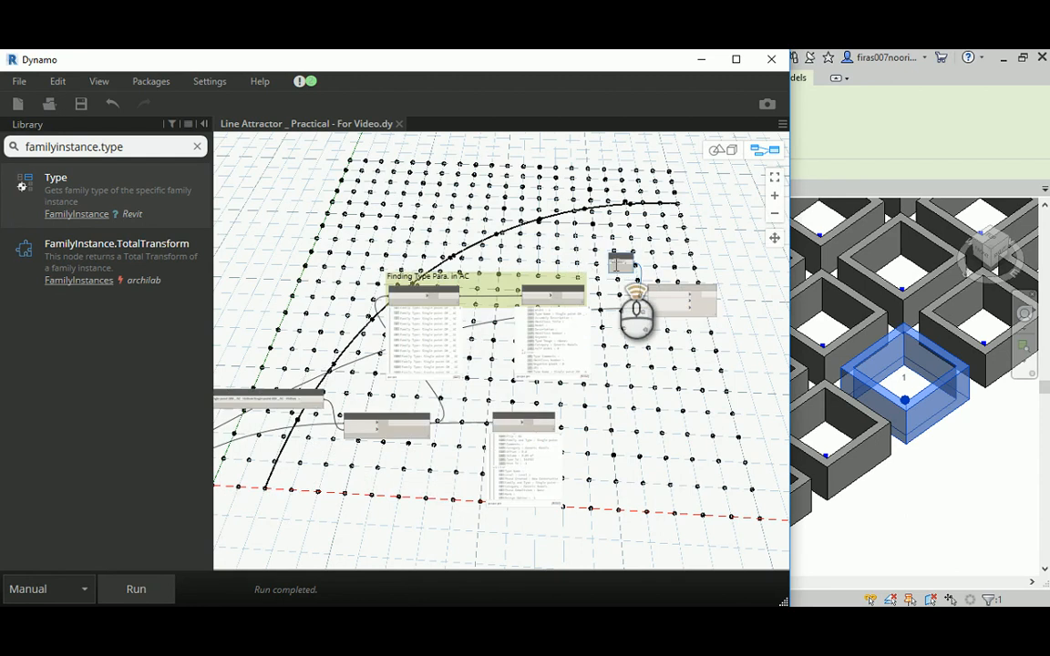
scroll(682, 282, "up", 4)
middle_click_drag(442, 231, 488, 245)
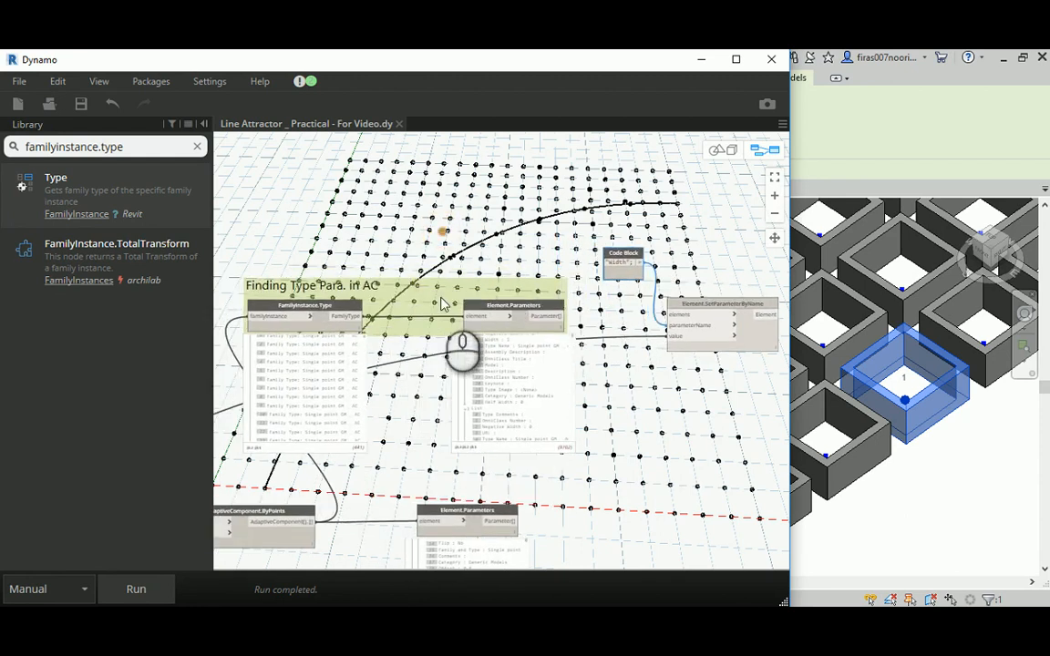
left_click_drag(401, 302, 398, 189)
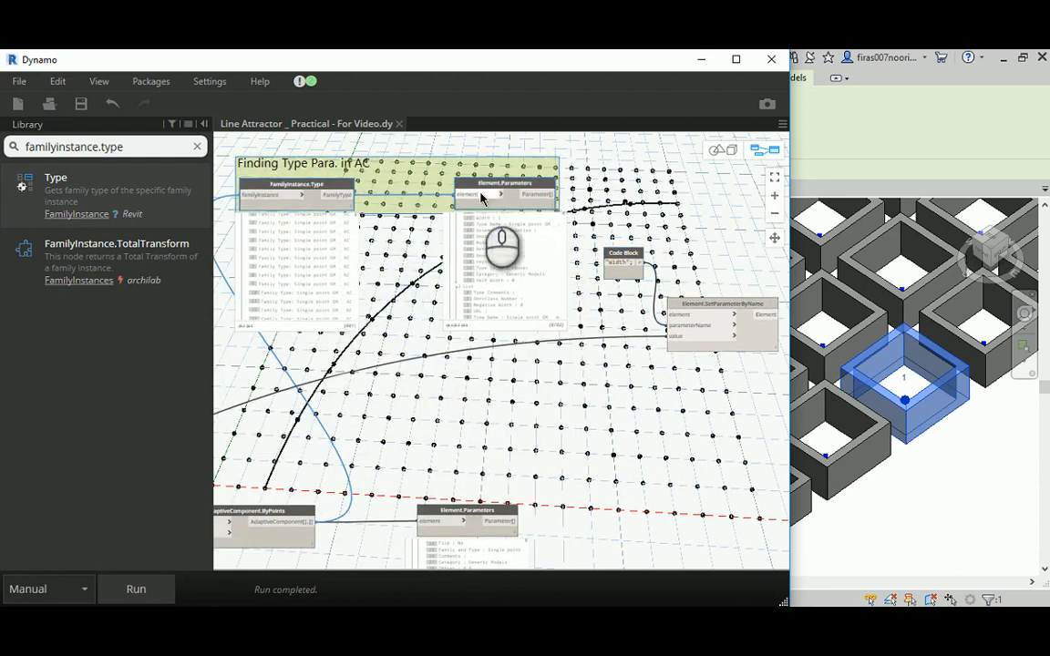
- Try feeding the AdaptiveComponent.ByPoints output into the element input of Element.SetParameterByName and run the graph
middle_click_drag(371, 384, 561, 308)
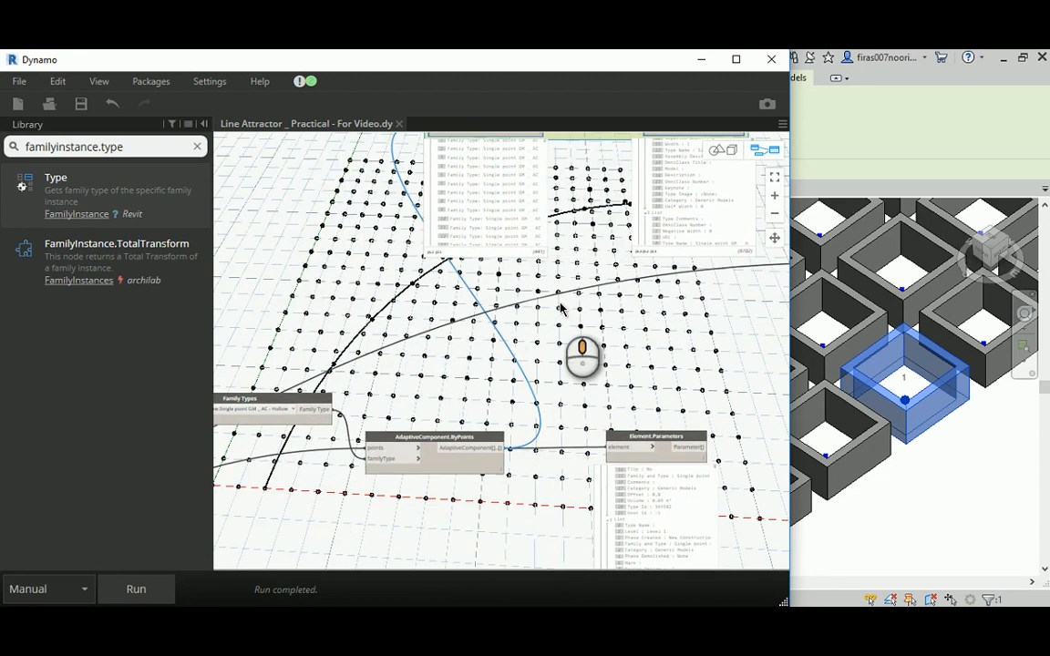
scroll(515, 428, "up", 3)
left_click(395, 462)
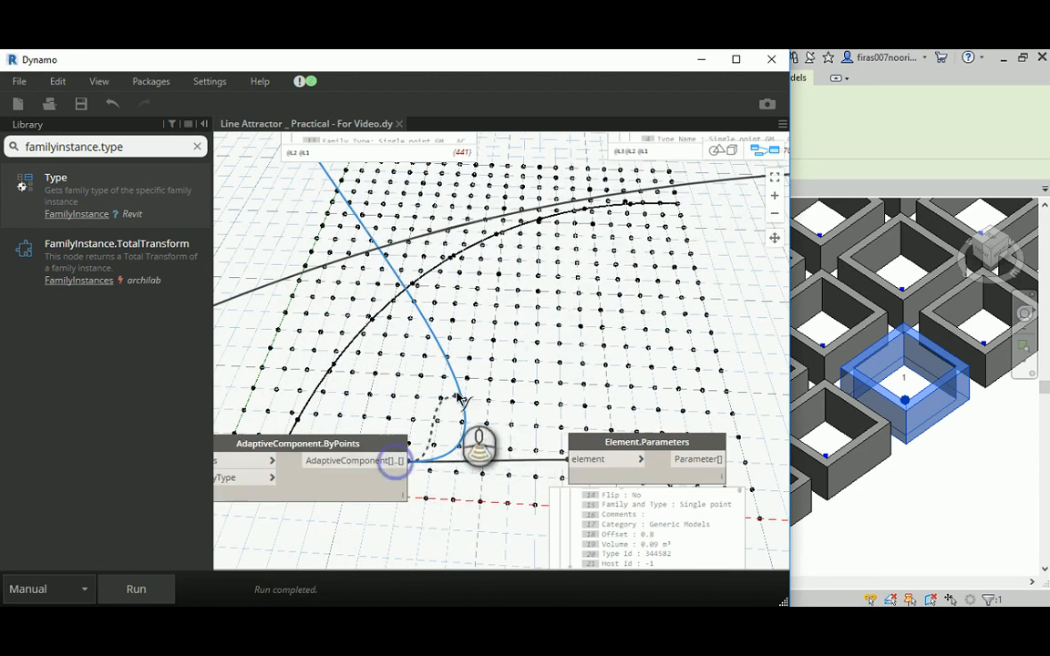
scroll(501, 368, "down", 3)
middle_click_drag(635, 311, 477, 376)
scroll(644, 299, "up", 3)
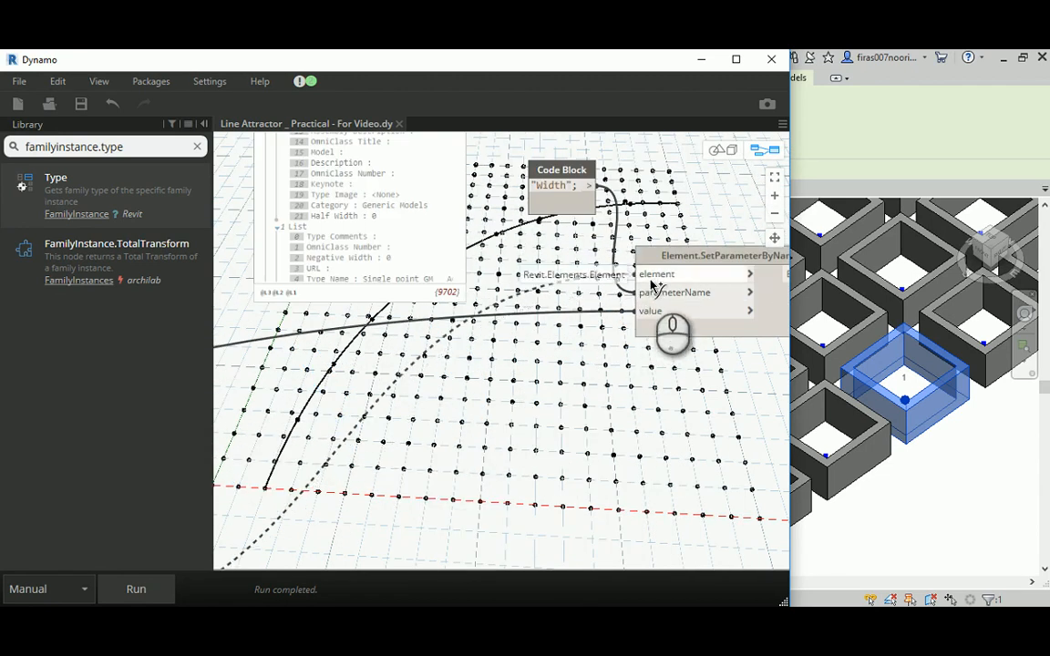
left_click(651, 281)
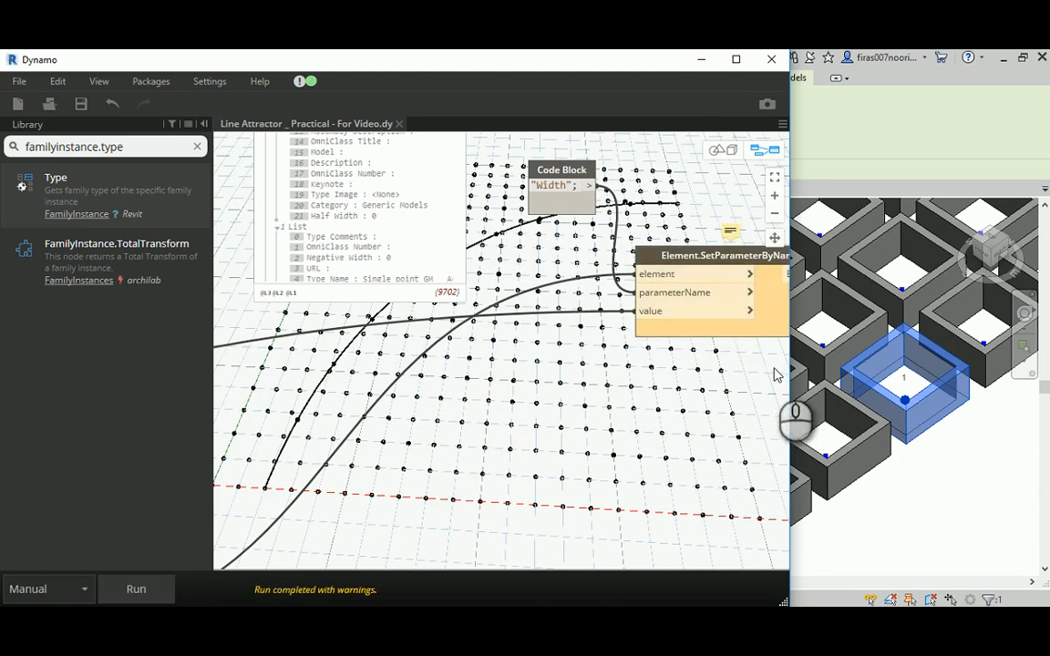
- Read the warning on Element.SetParameterByName and trace its element connection back to AdaptiveComponent.ByPoints
mouse_move(732, 233)
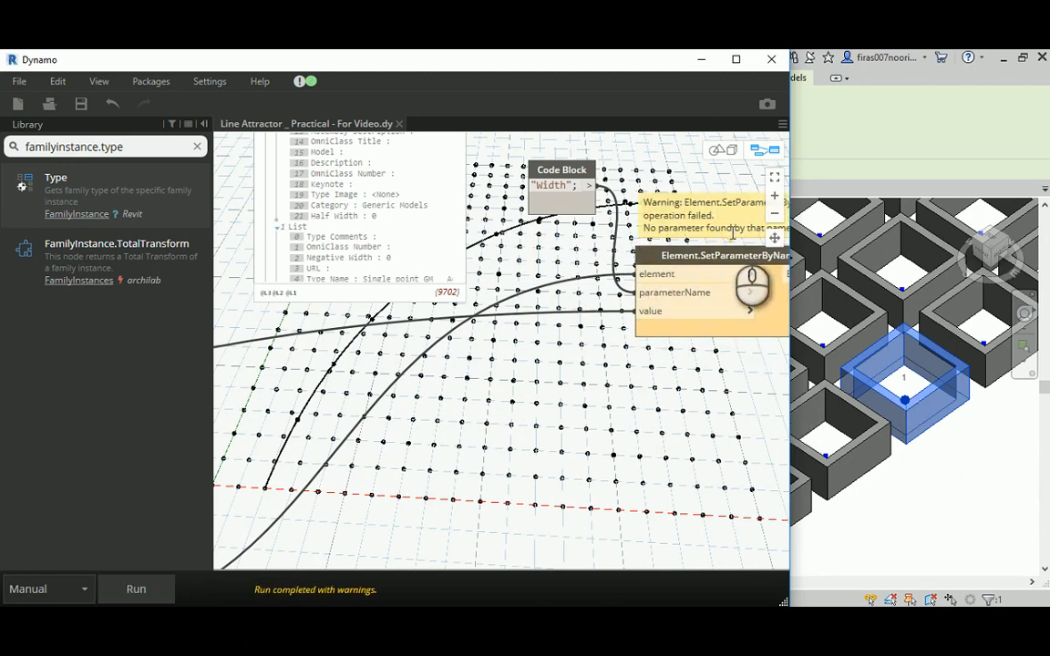
middle_click_drag(672, 239, 590, 303)
mouse_move(629, 275)
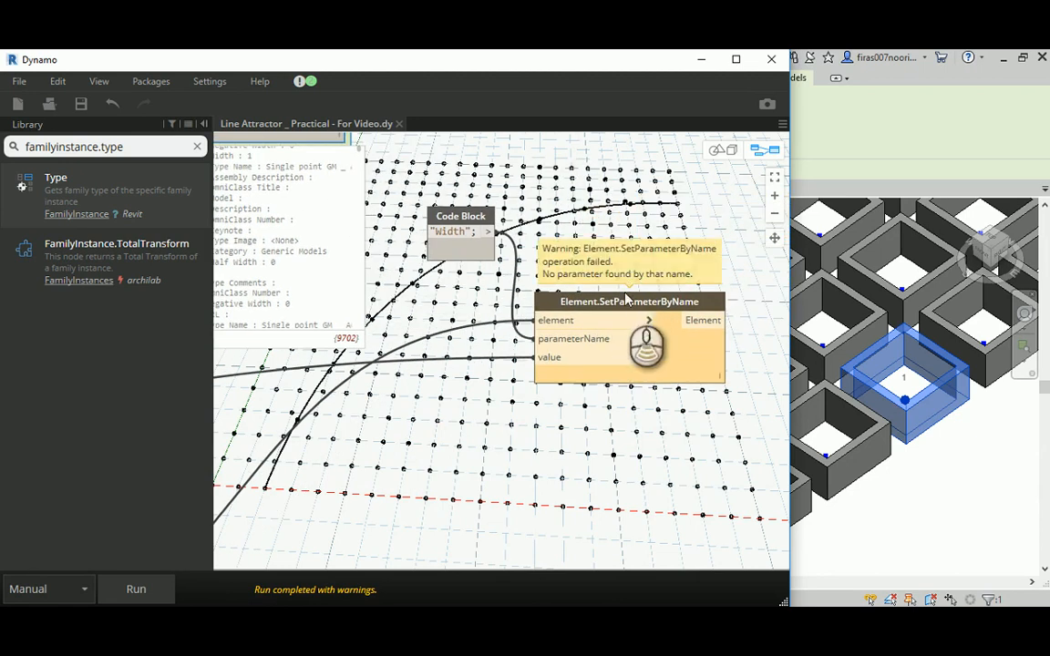
scroll(629, 299, "down", 3)
middle_click_drag(405, 405, 747, 281)
scroll(465, 435, "up", 4)
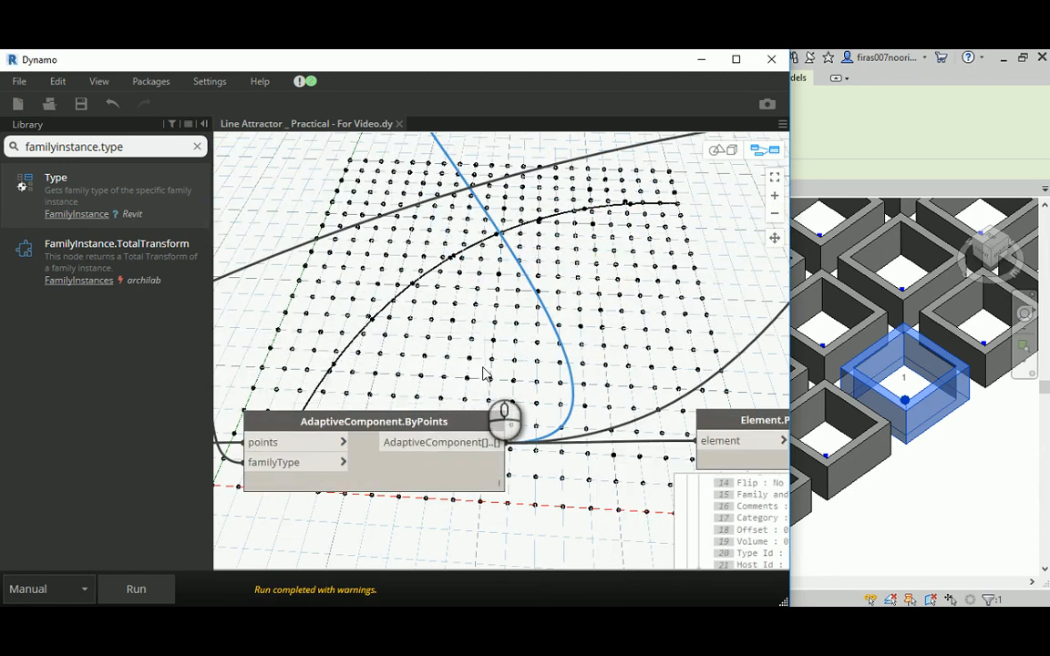
left_click(459, 426)
middle_click_drag(620, 296, 410, 420)
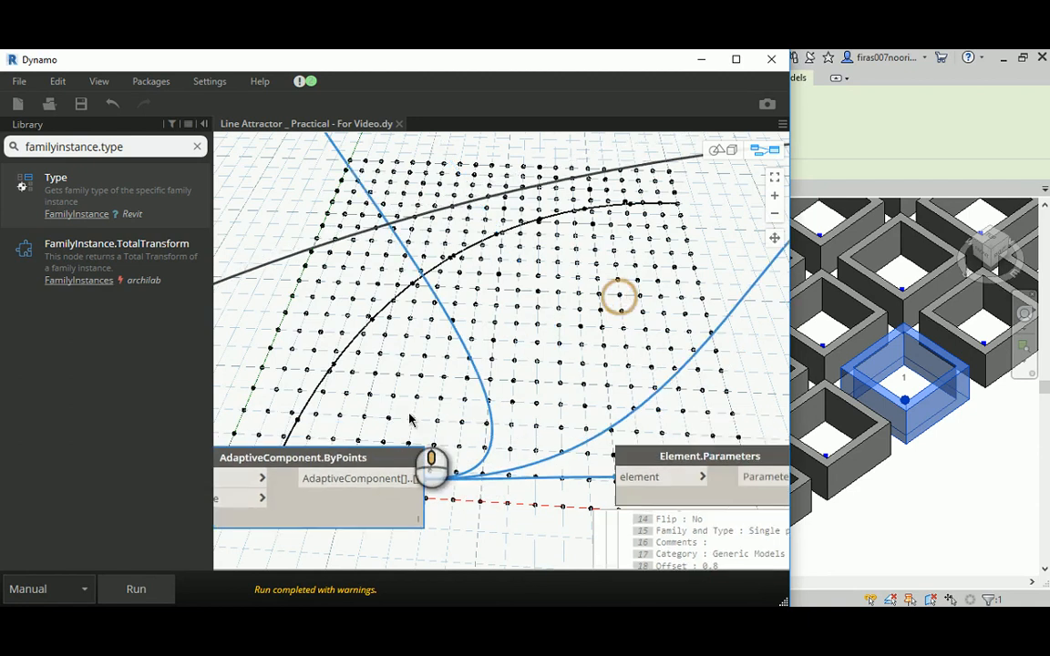
middle_click_drag(552, 307, 522, 505)
middle_click_drag(474, 256, 492, 375)
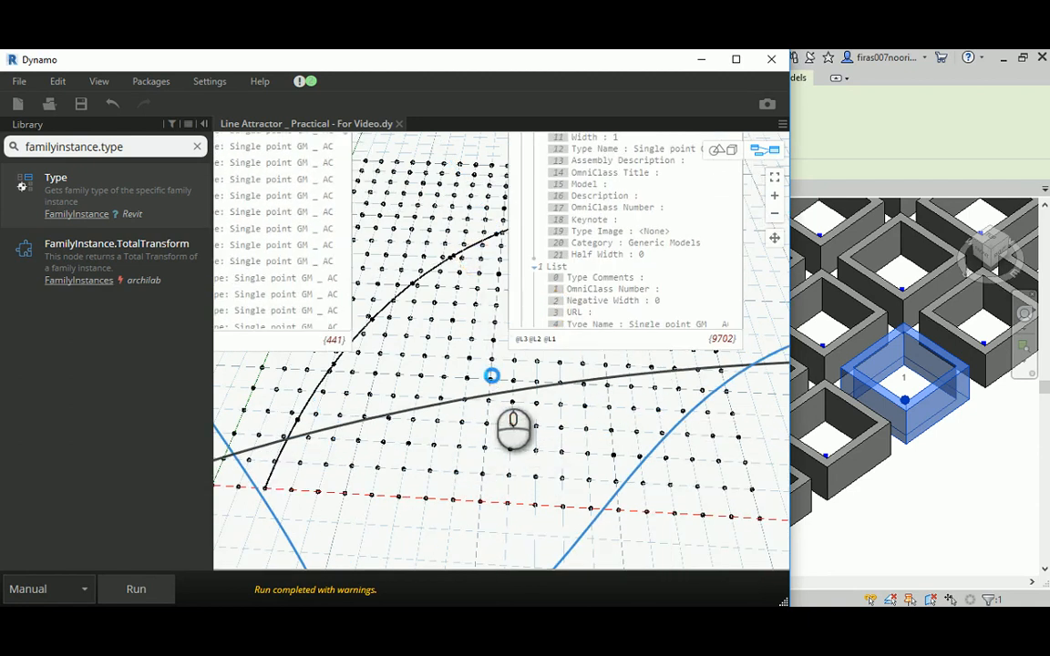
- Replace the element input of Element.SetParameterByName with the FamilyType output of FamilyInstance.Type
scroll(492, 378, "down", 3)
scroll(557, 228, "up", 3)
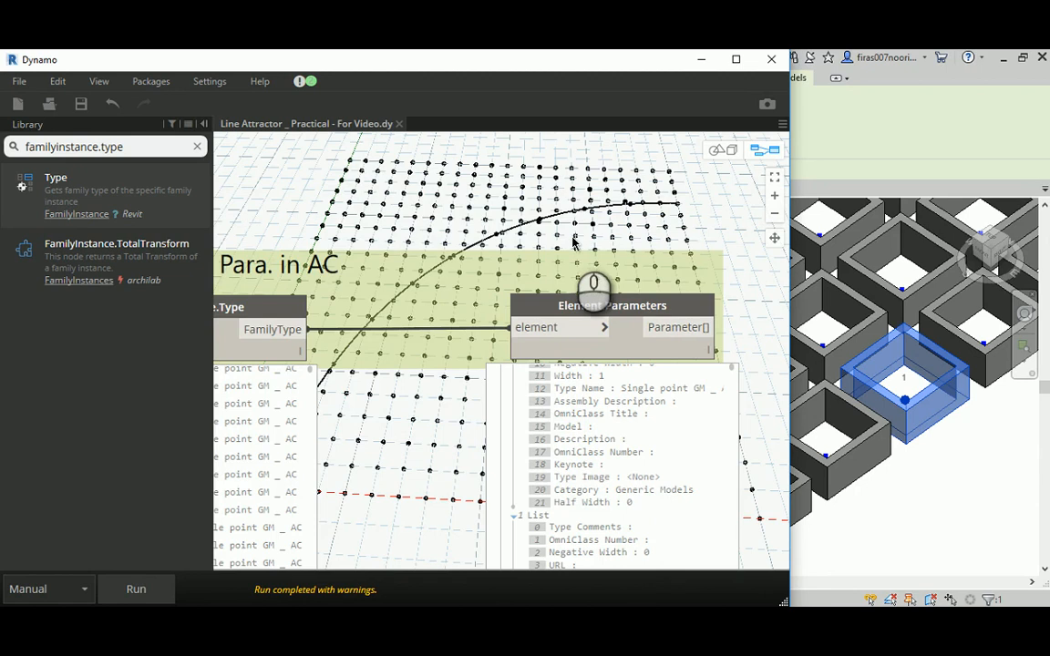
scroll(575, 242, "down", 2)
scroll(562, 259, "down", 1)
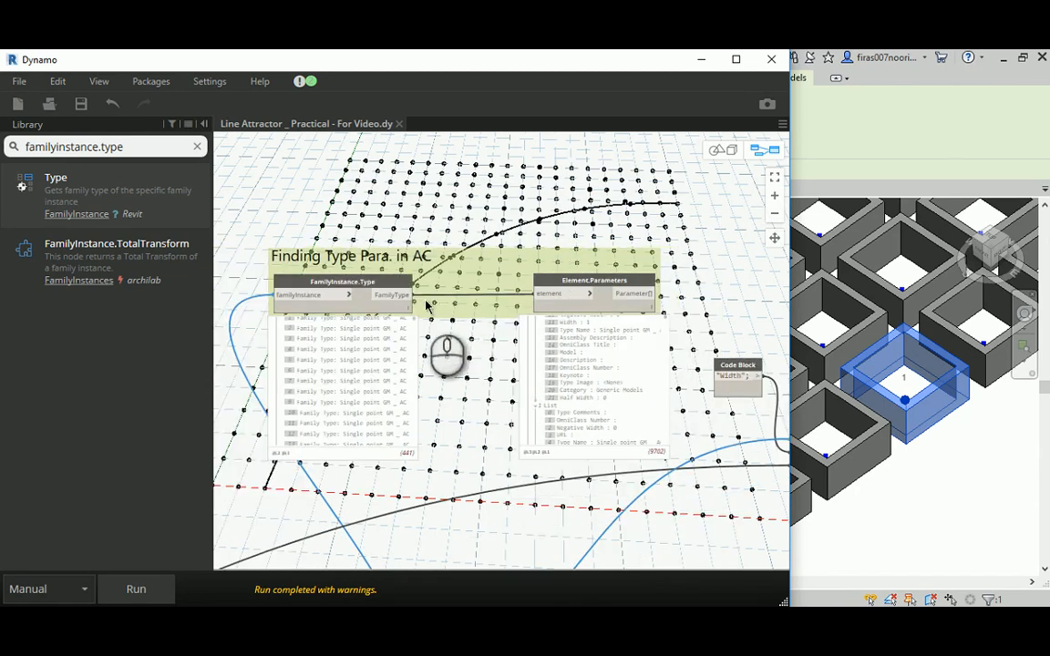
left_click(399, 296)
middle_click_drag(706, 442, 536, 371)
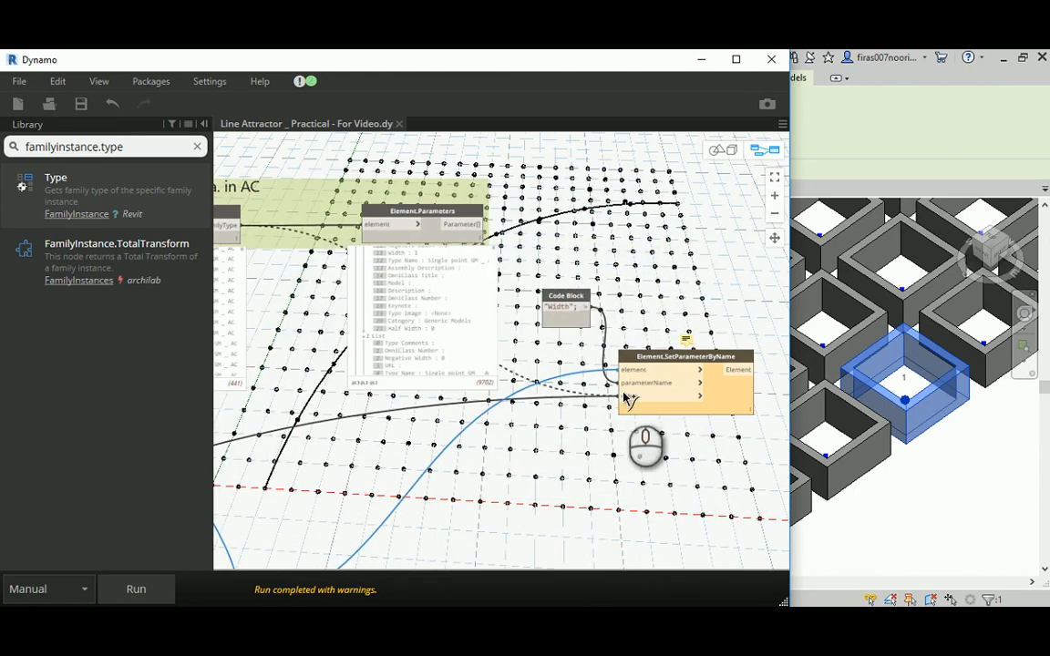
left_click(634, 374)
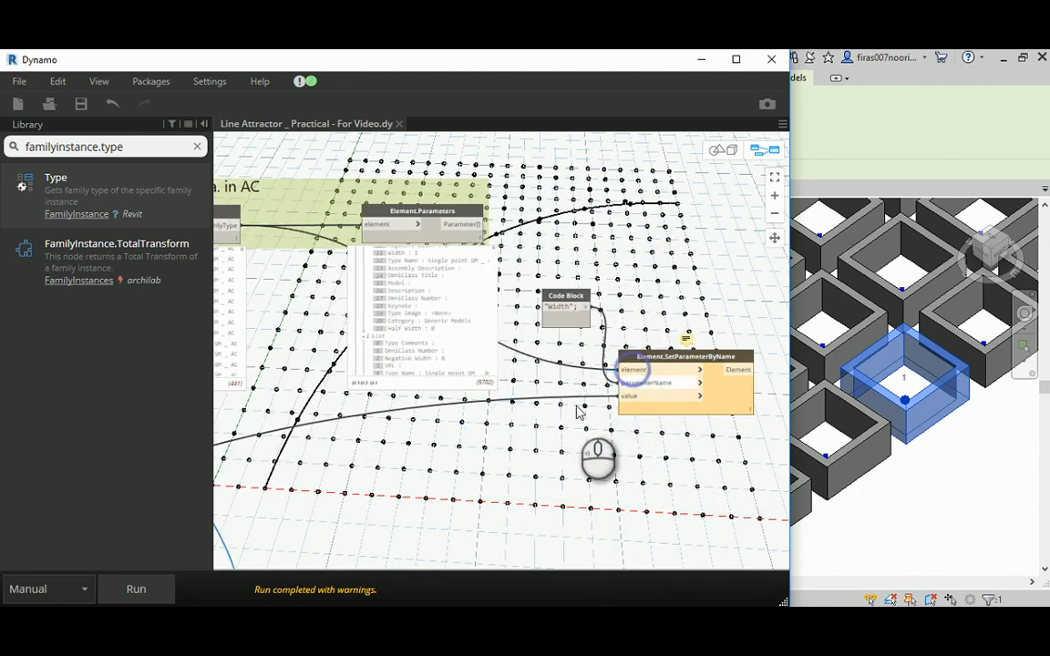
- Run the graph and trace where the AdaptiveComponent.ByPoints output goes
left_click(132, 588)
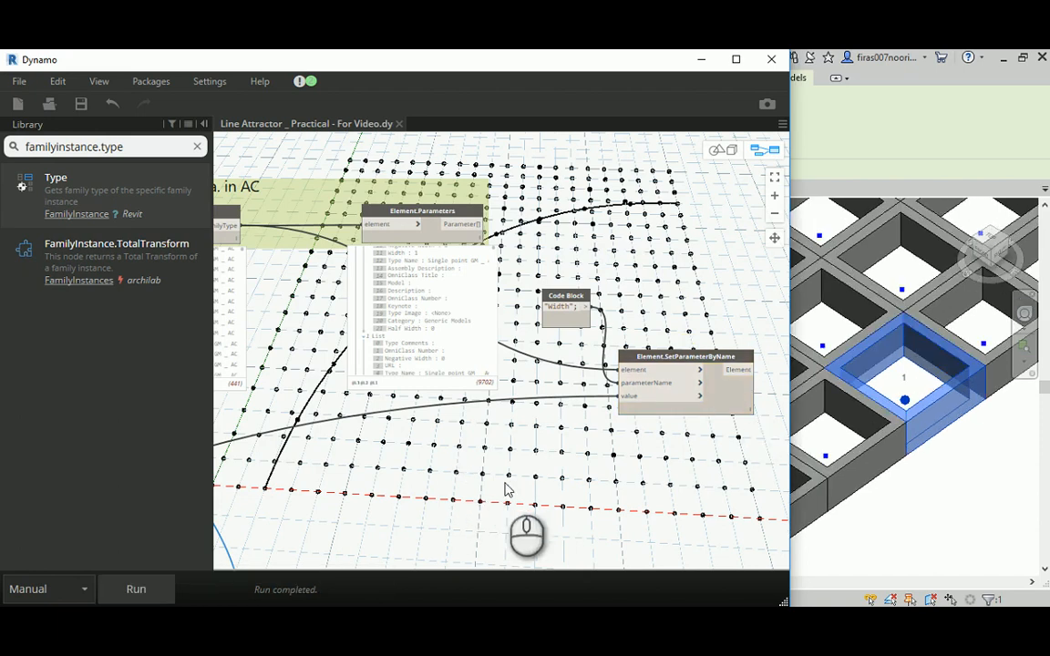
middle_click_drag(504, 485, 625, 292)
middle_click_drag(452, 307, 455, 413)
left_click(514, 404)
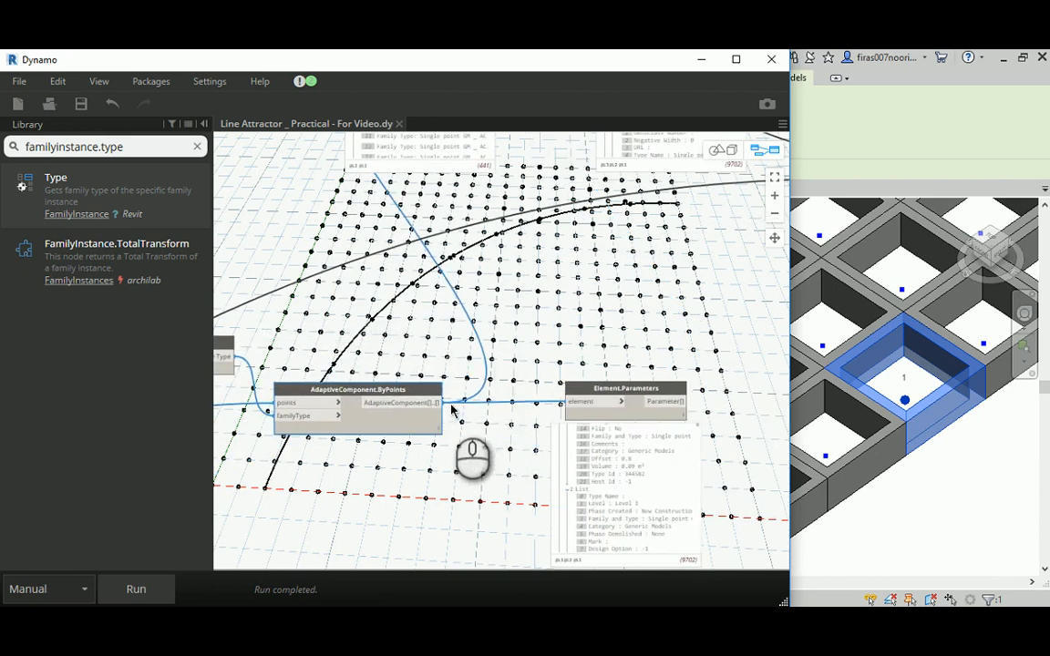
middle_click_drag(662, 241, 478, 476)
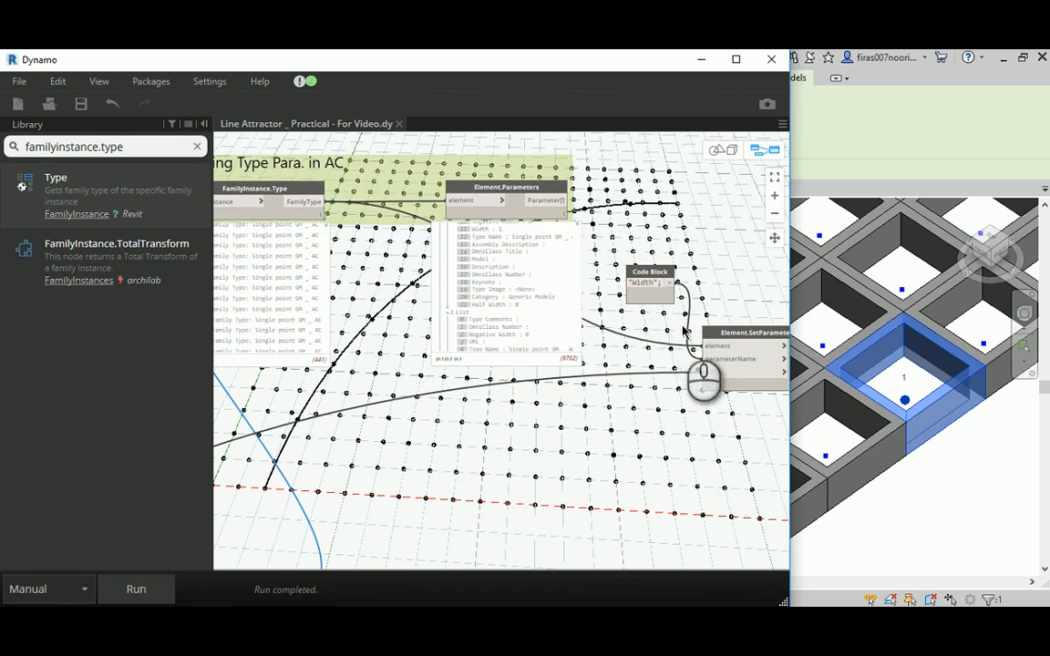
- Place the "Width" Code Block below Element.SetParameterByName and line that node up beside the type-level Element.Parameters node
middle_click_drag(694, 315, 572, 212)
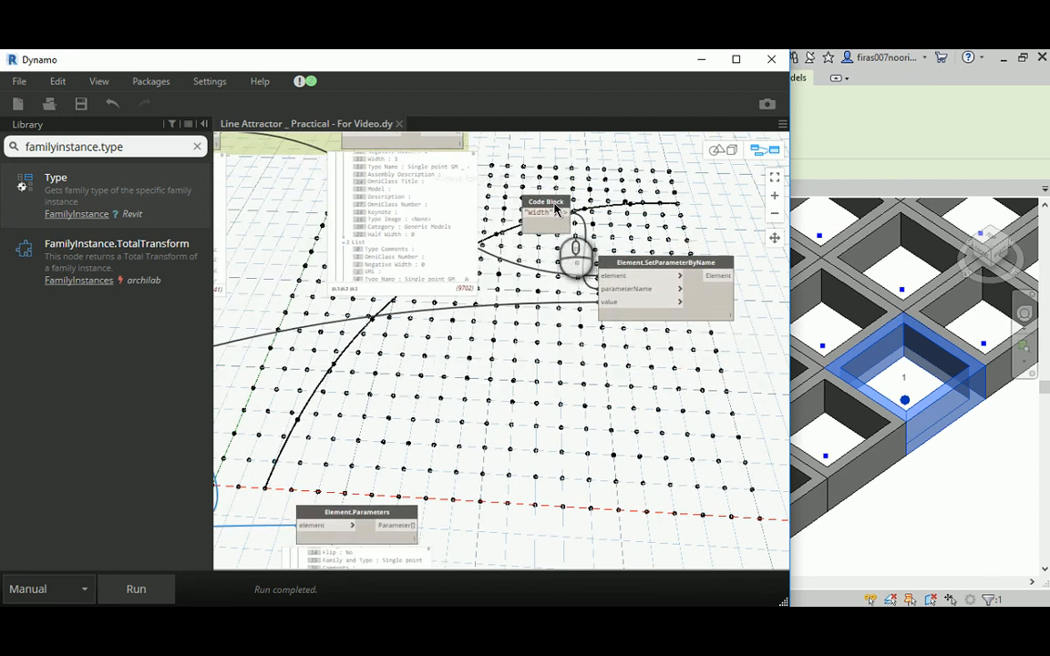
left_click_drag(555, 209, 549, 328)
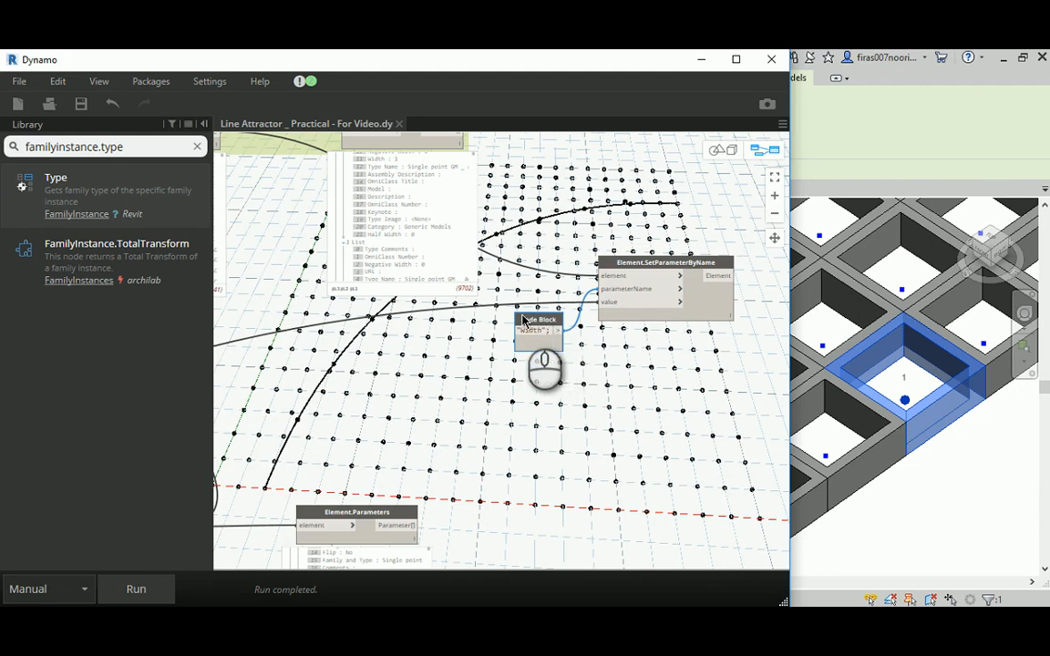
scroll(525, 321, "down", 3)
left_click_drag(606, 276, 621, 178)
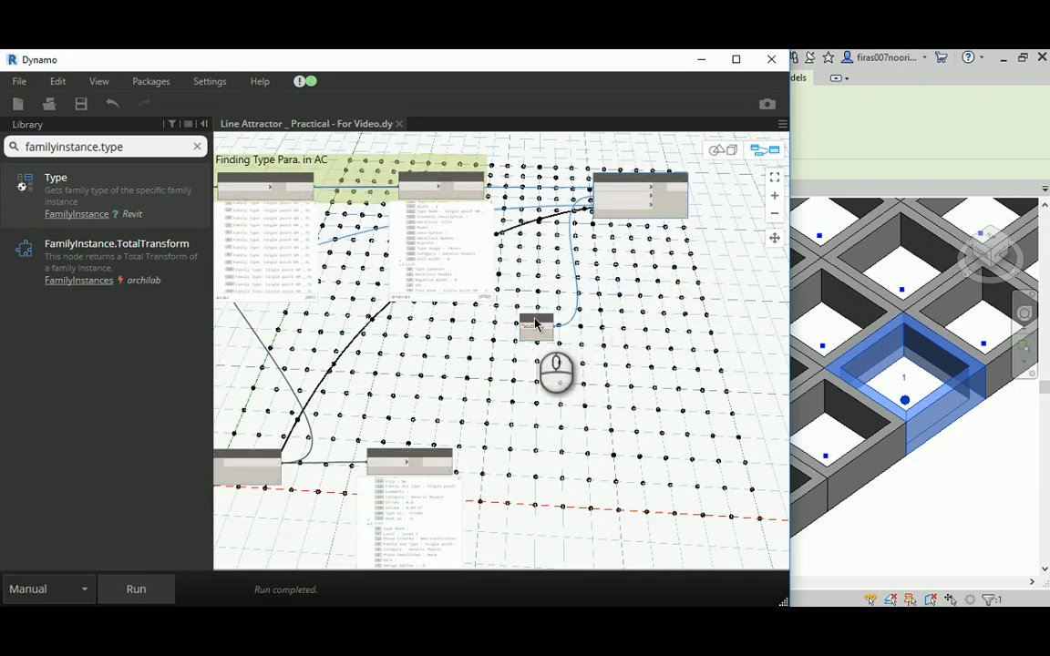
left_click_drag(536, 324, 576, 237)
middle_click_drag(552, 170, 596, 235)
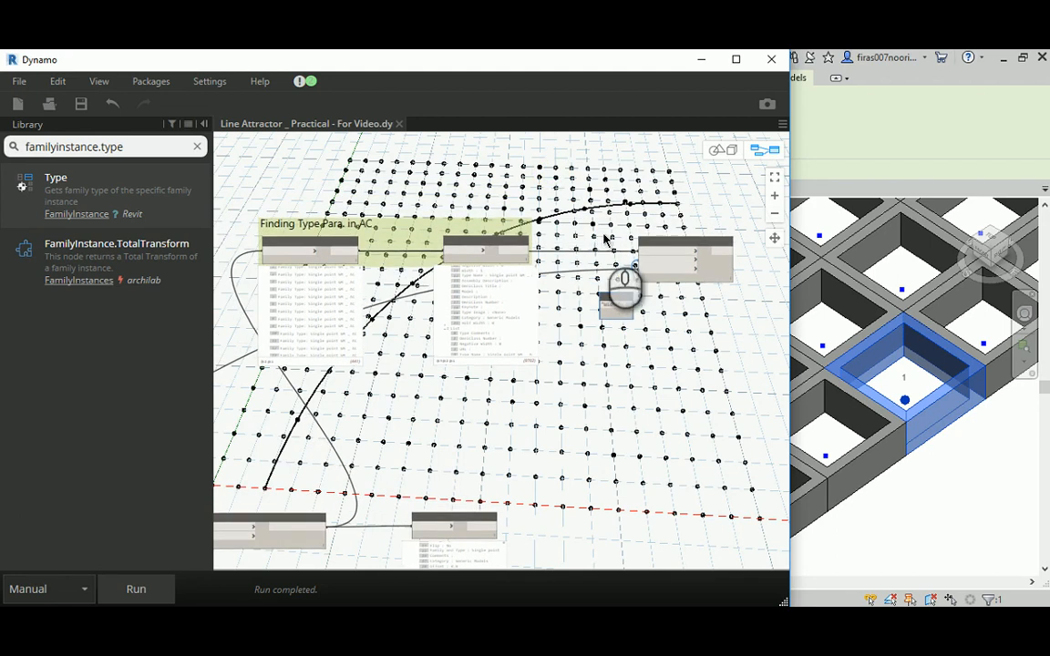
left_click_drag(664, 240, 664, 222)
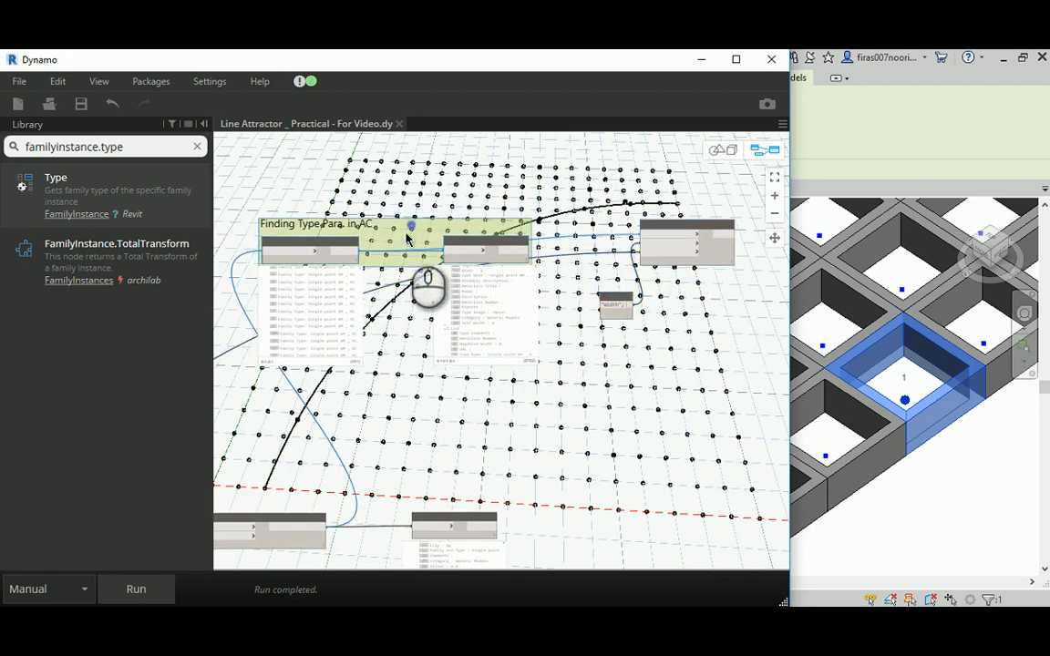
- Ungroup the Finding Type Para. in AC nodes and regroup them with Element.SetParameterByName and its Code Block as "Getting and Controlling the Type Parameters in AC"
right_click(408, 235)
left_click(427, 261)
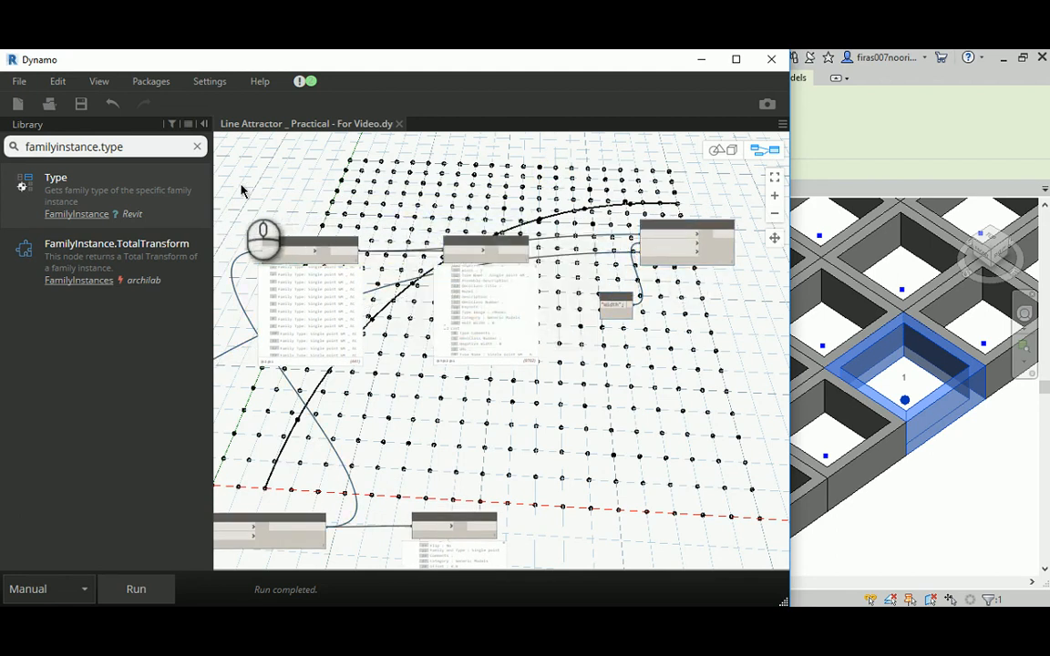
left_click_drag(240, 185, 748, 409)
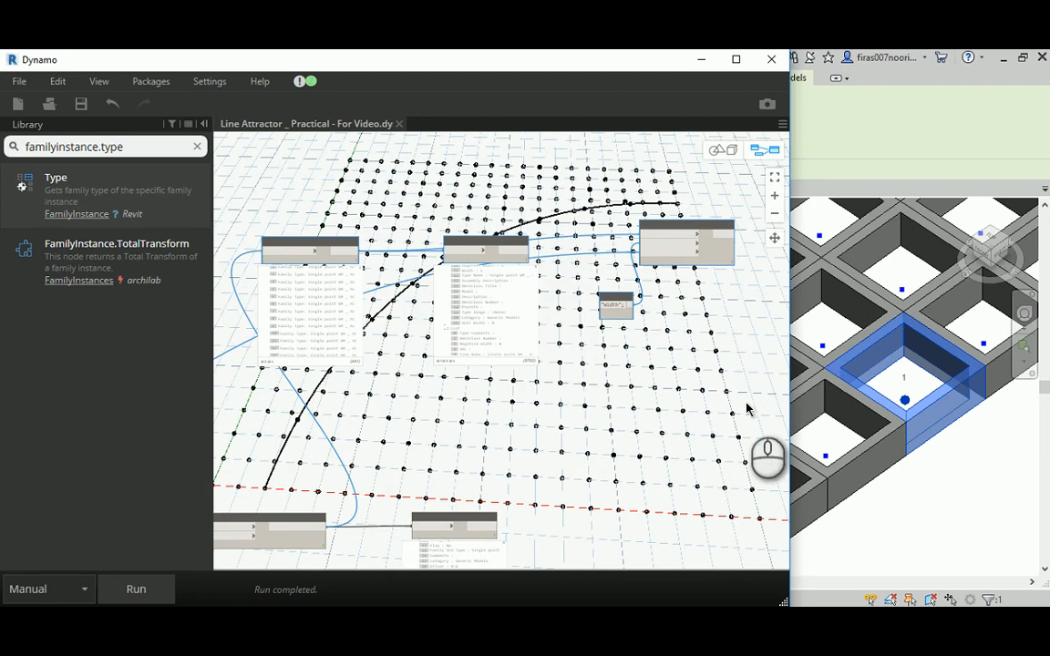
key("ctrl+g")
double_click(321, 209)
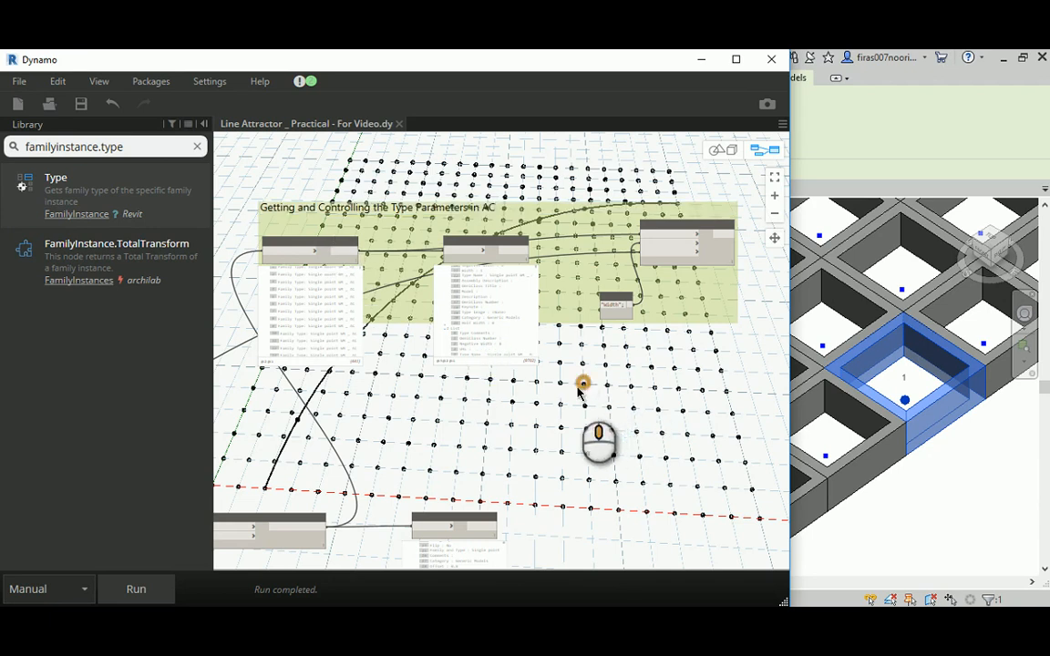
- Examine the placed components in the Revit view and the instance parameters listed by the Element.Parameters node after AdaptiveComponent.ByPoints
middle_click_drag(584, 382, 586, 308)
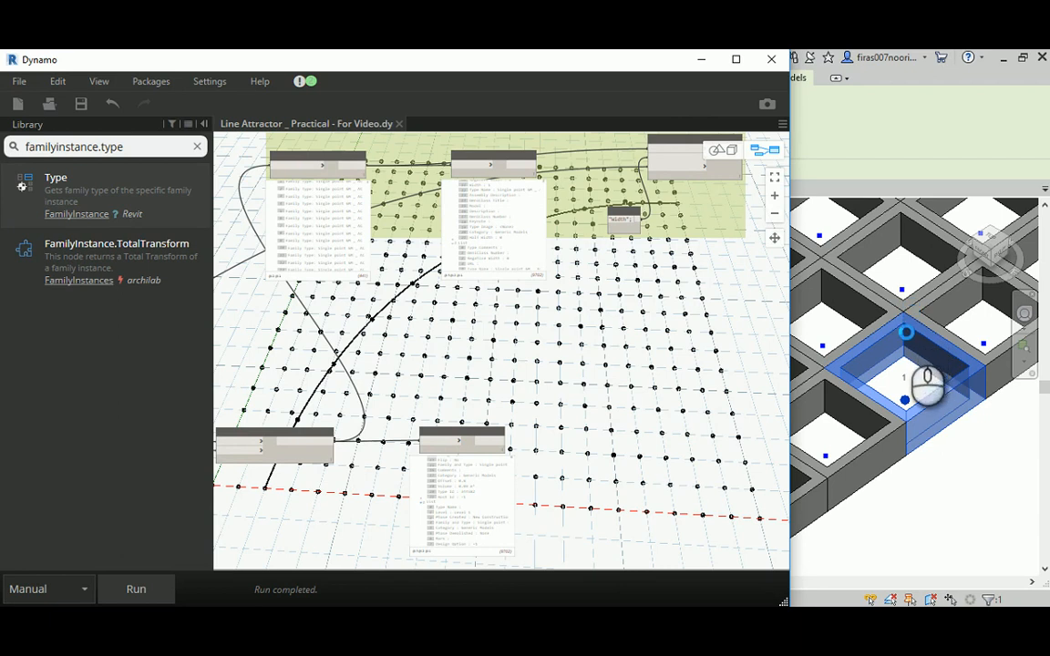
scroll(909, 390, "down", 6)
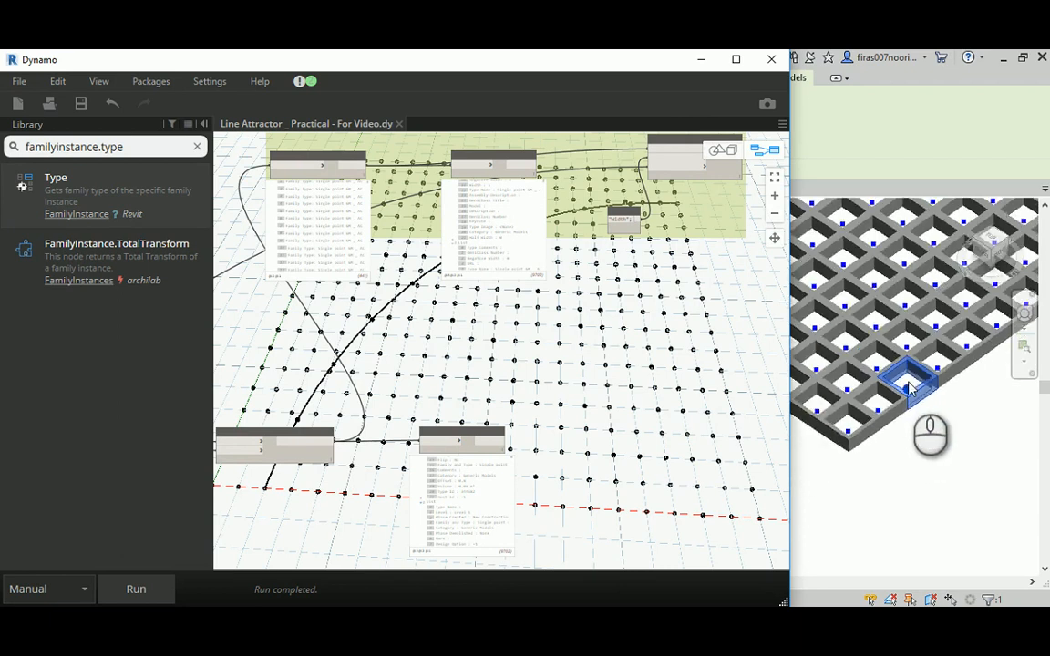
scroll(862, 448, "up", 5)
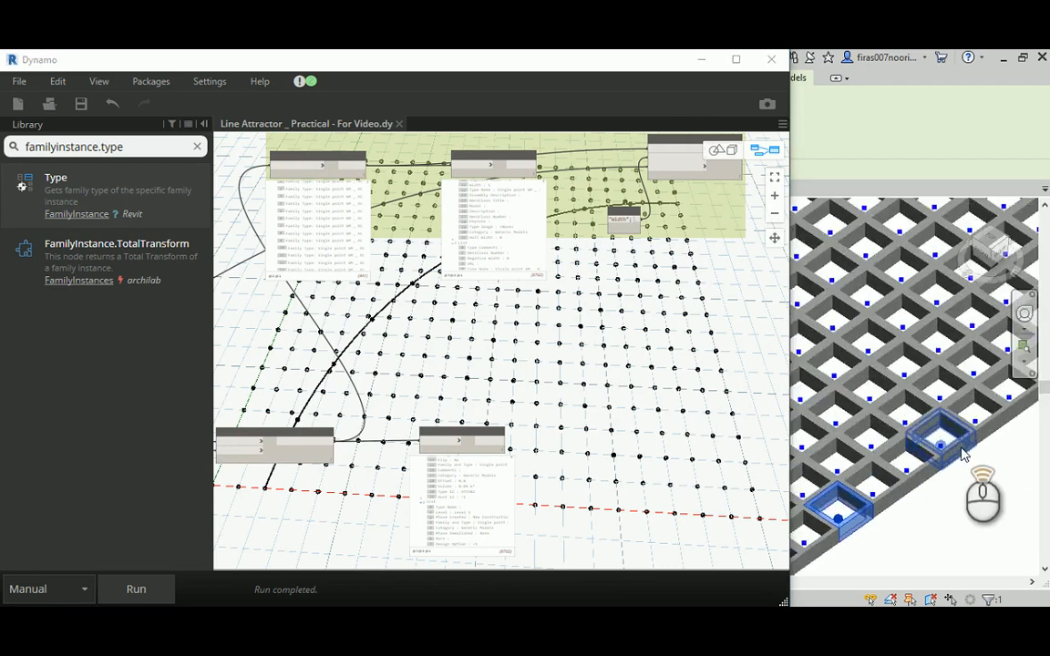
middle_click_drag(682, 254, 666, 278)
scroll(418, 312, "up", 5)
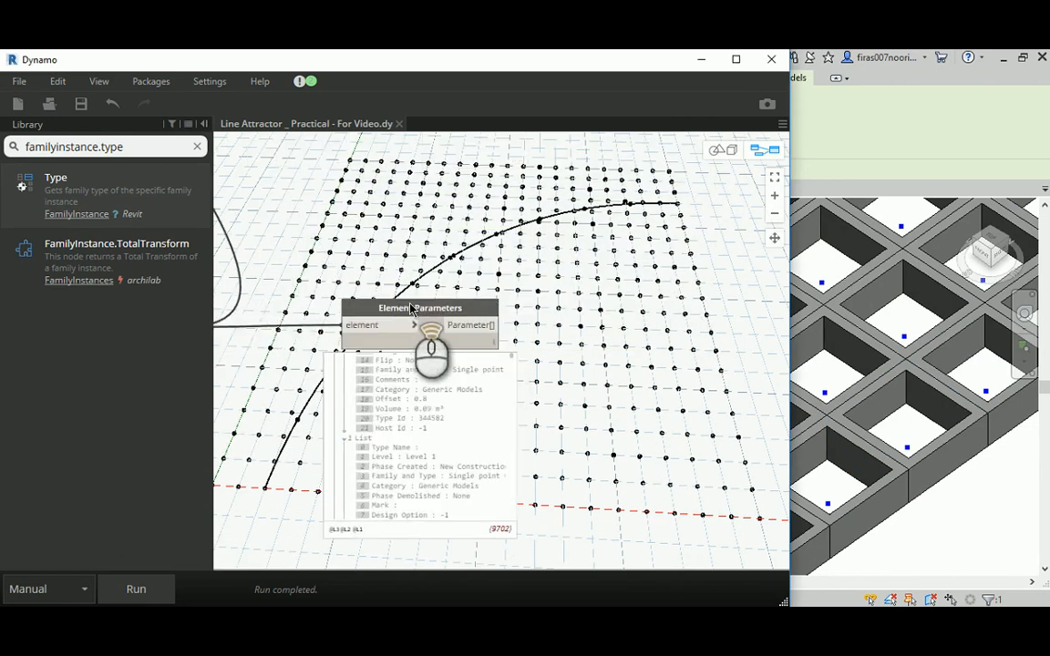
middle_click_drag(626, 401, 625, 302)
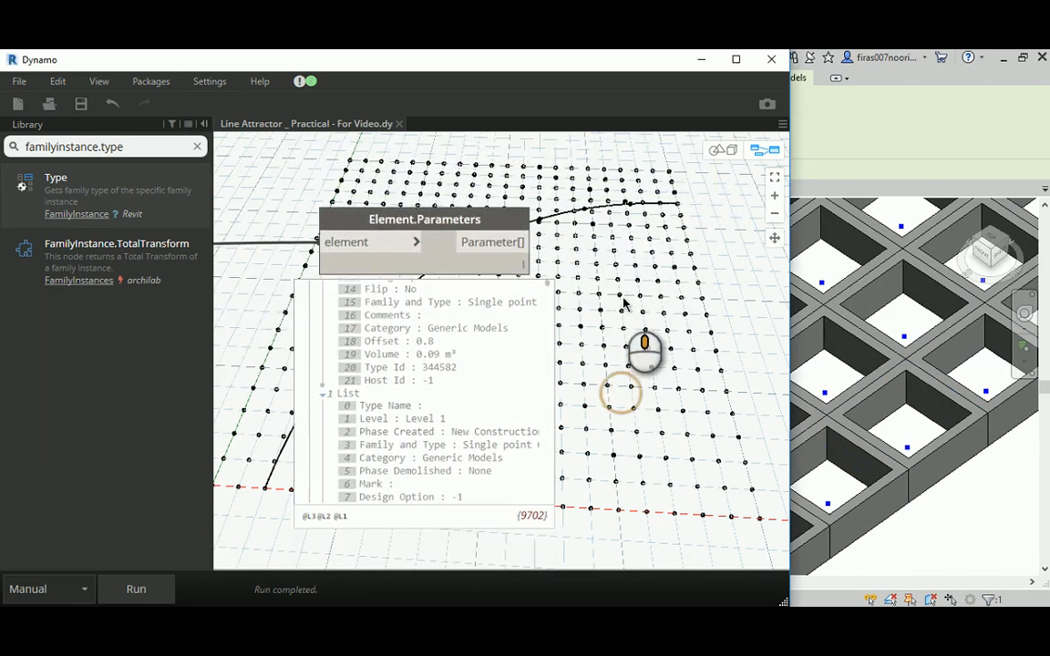
scroll(434, 345, "up", 1)
scroll(432, 344, "up", 1)
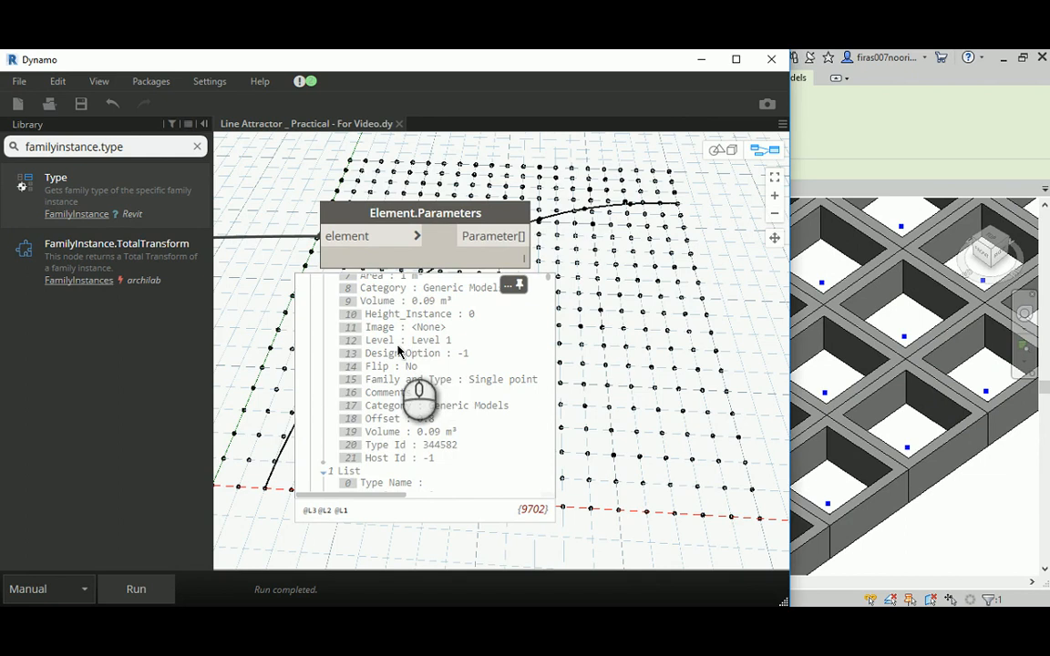
scroll(398, 350, "up", 1)
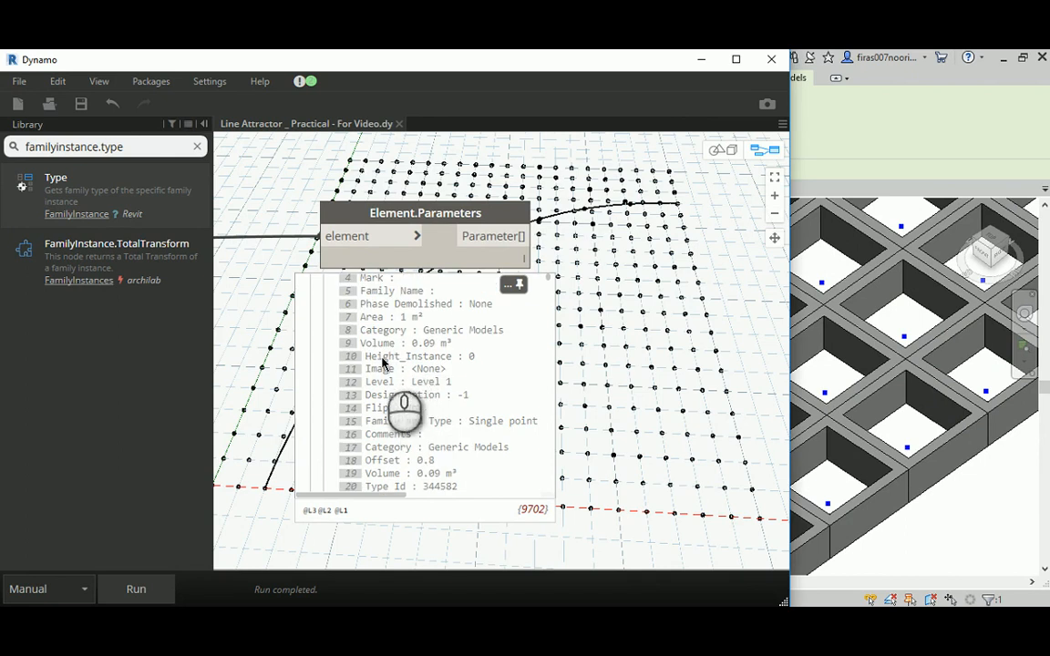
scroll(426, 367, "down", 5)
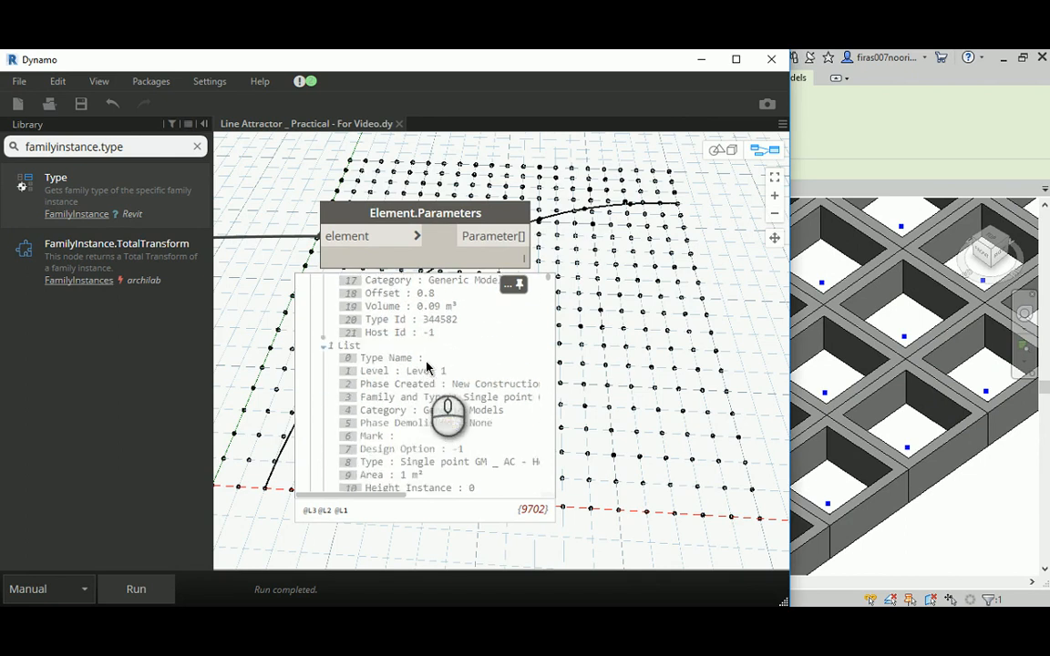
scroll(541, 334, "down", 5)
scroll(541, 334, "down", 5)
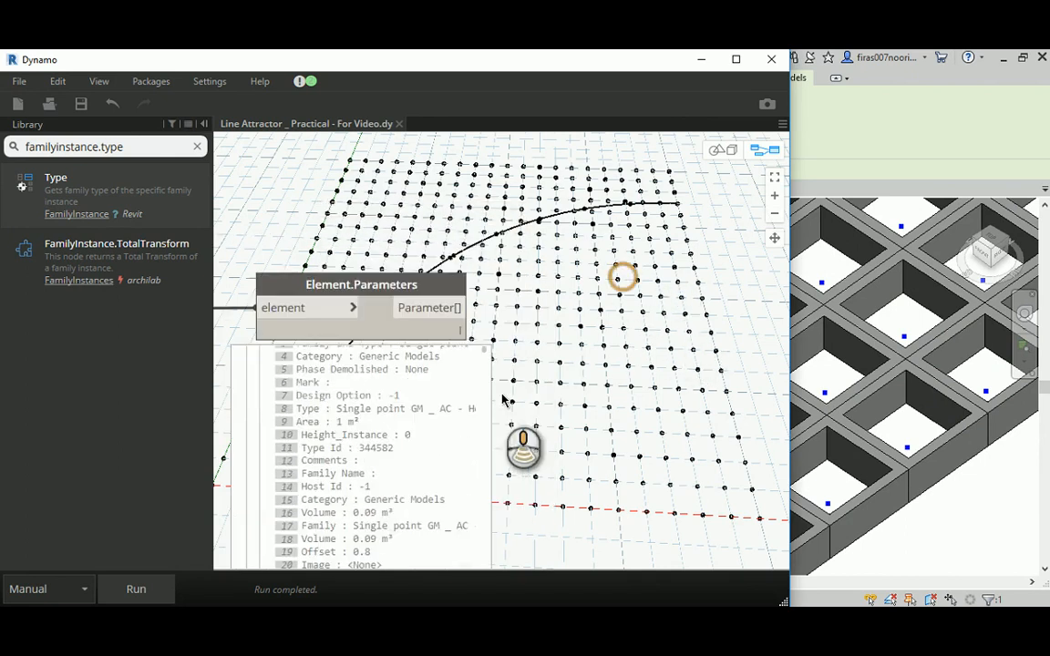
- Duplicate Element.SetParameterByName and its "Width" Code Block below the type-parameters group, and move the instance-level Element.Parameters node down
left_click(522, 151)
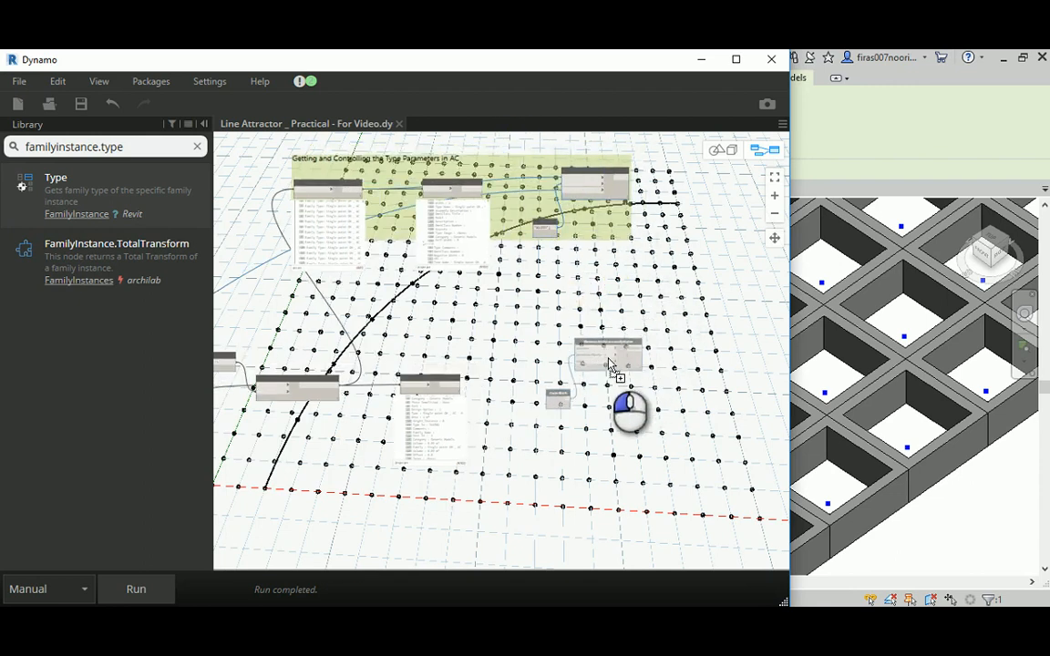
scroll(607, 403, "up", 5)
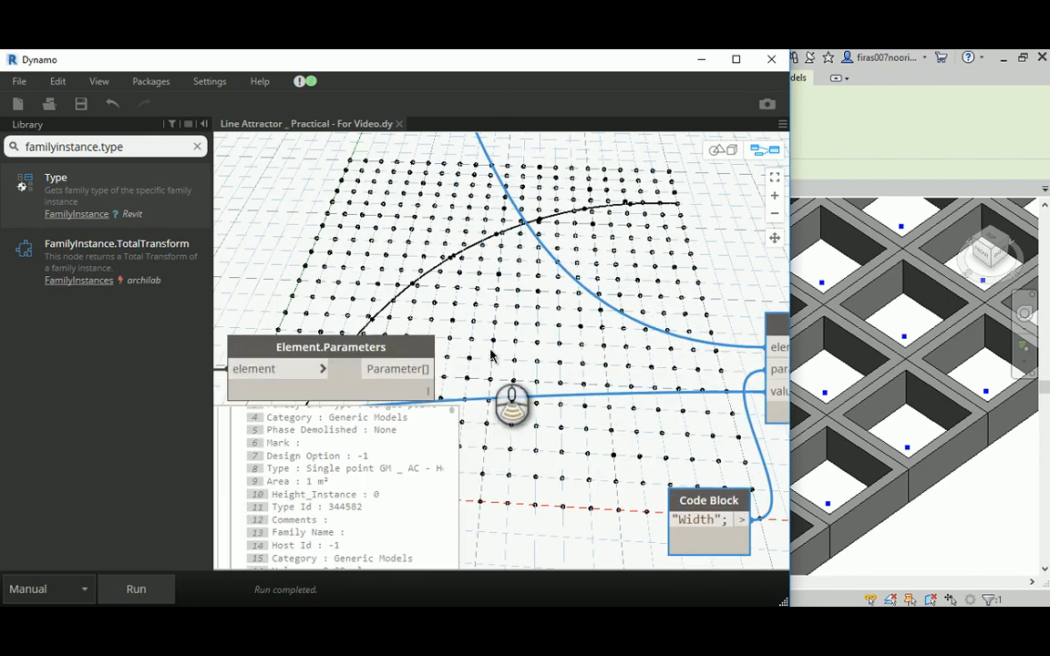
scroll(487, 356, "down", 5)
left_click_drag(424, 354, 413, 415)
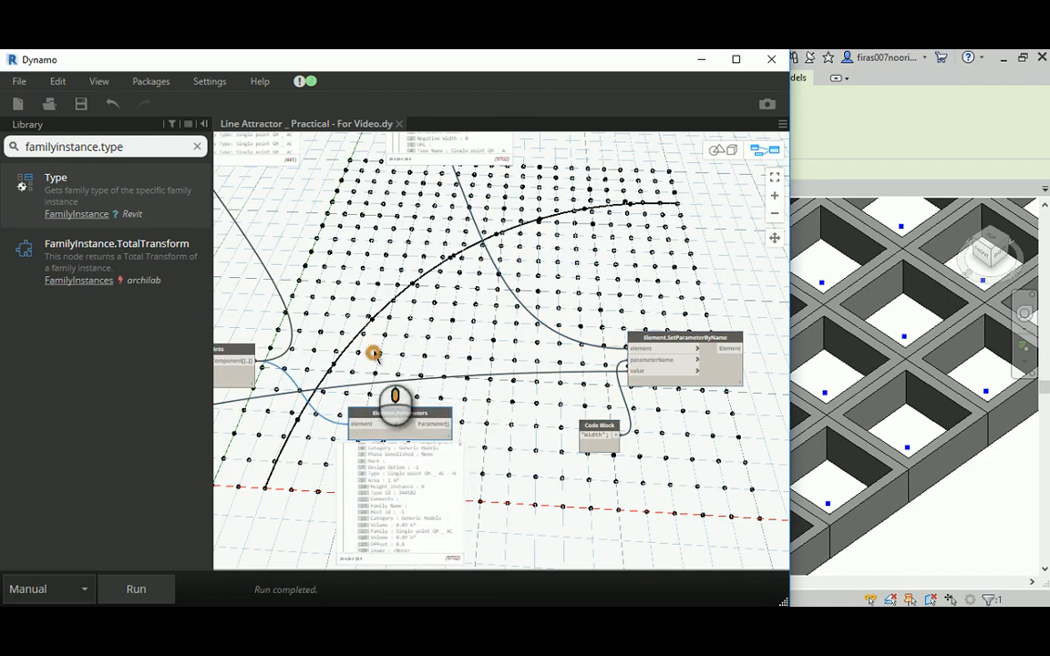
- Connect the AdaptiveComponent.ByPoints output to the element input of the copied Element.SetParameterByName
scroll(474, 325, "up", 3)
left_click(370, 334)
scroll(481, 336, "down", 3)
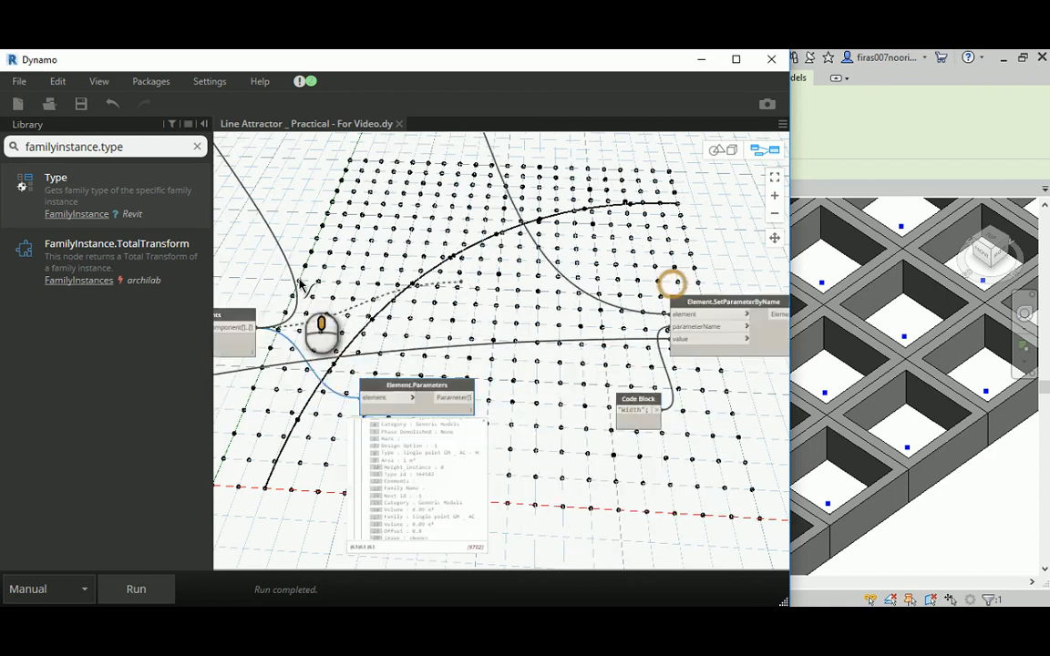
scroll(500, 368, "up", 3)
left_click(533, 317)
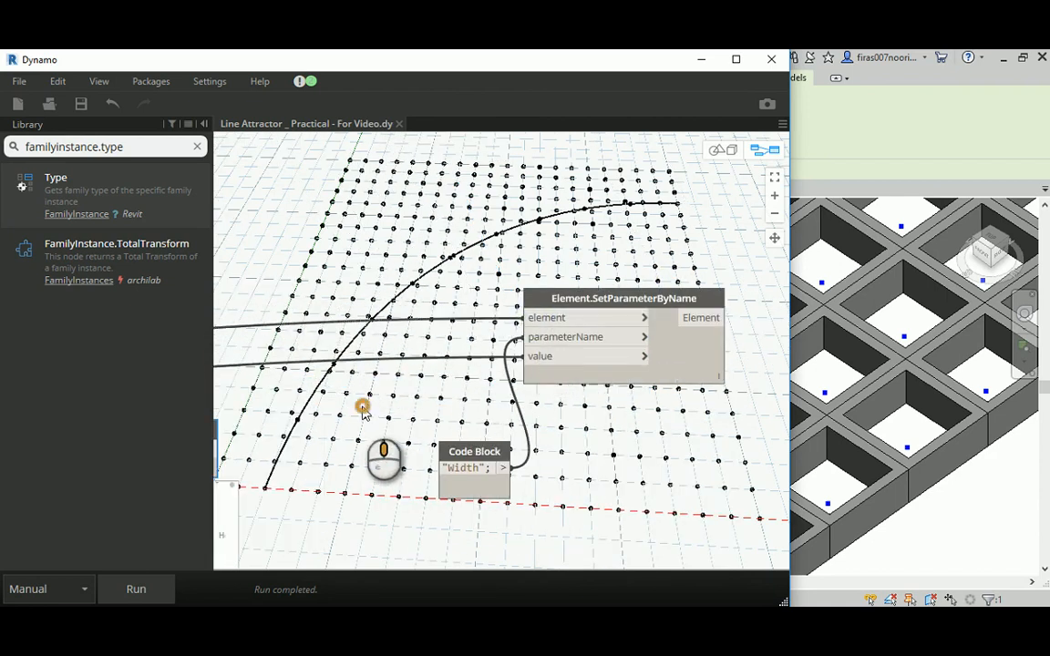
- Change the copied Code Block's text to "Height_Instance", the instance parameter name listed by Element.Parameters
middle_click_drag(356, 415, 659, 290)
mouse_move(387, 446)
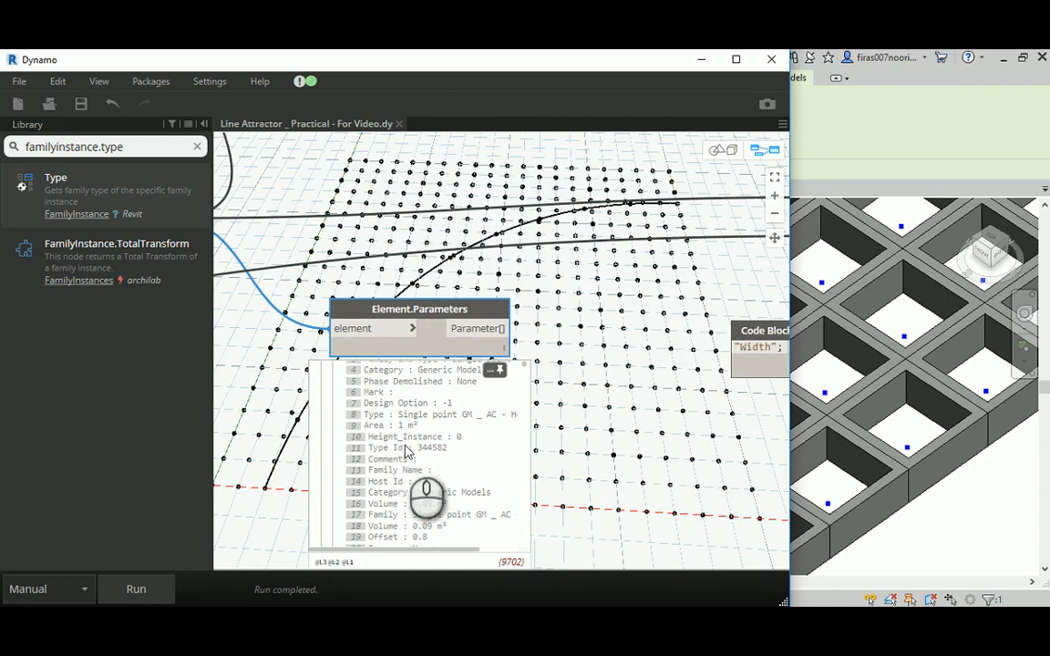
middle_click_drag(616, 403, 467, 346)
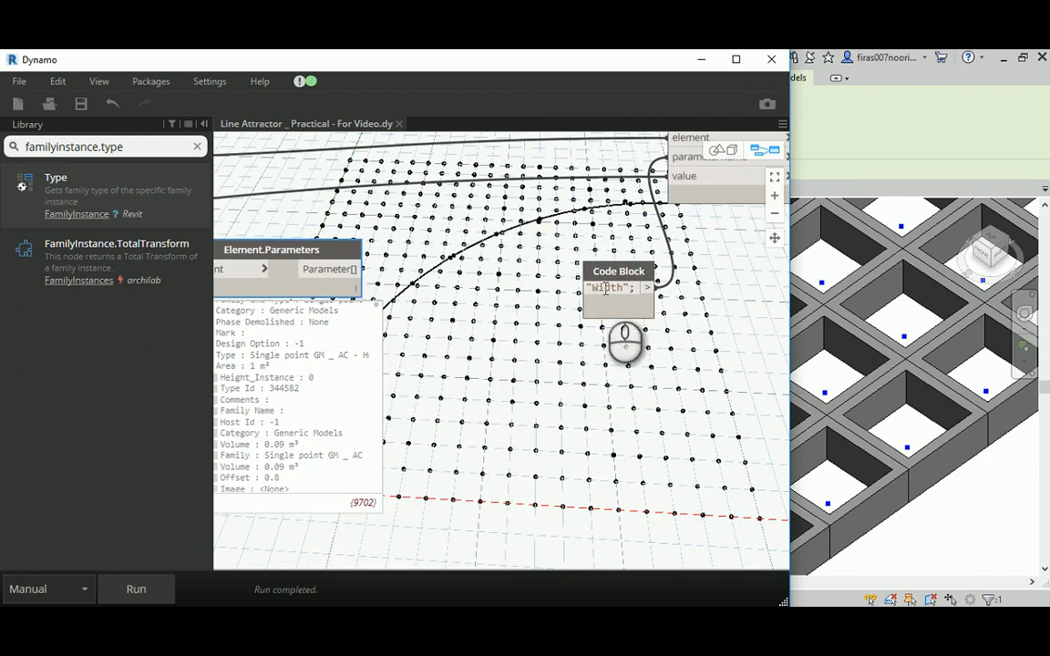
left_click_drag(595, 289, 634, 294)
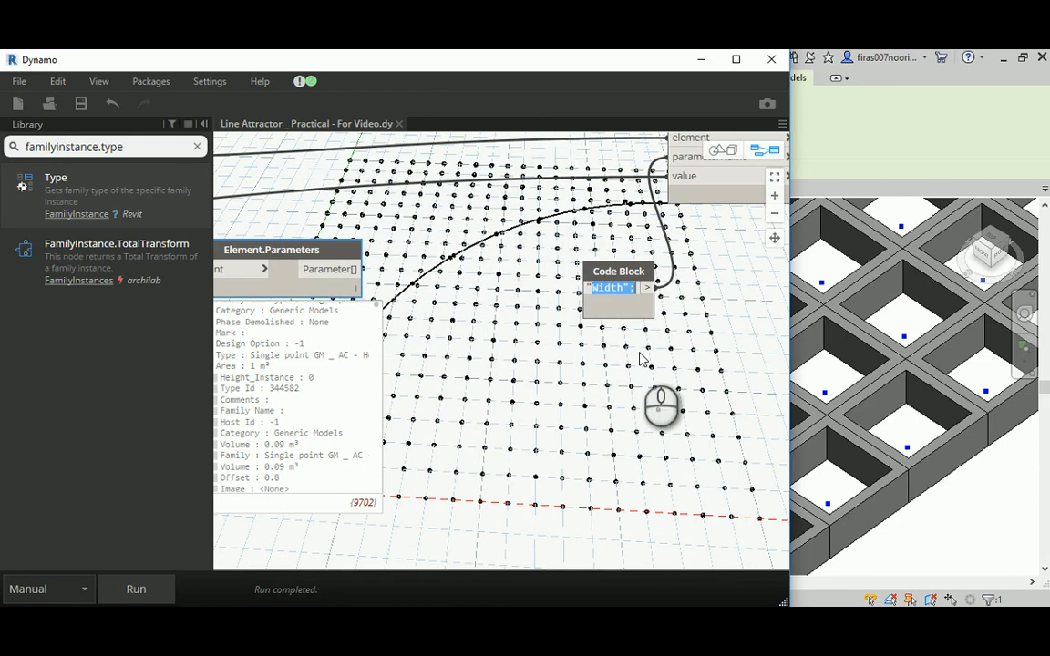
type("Height_")
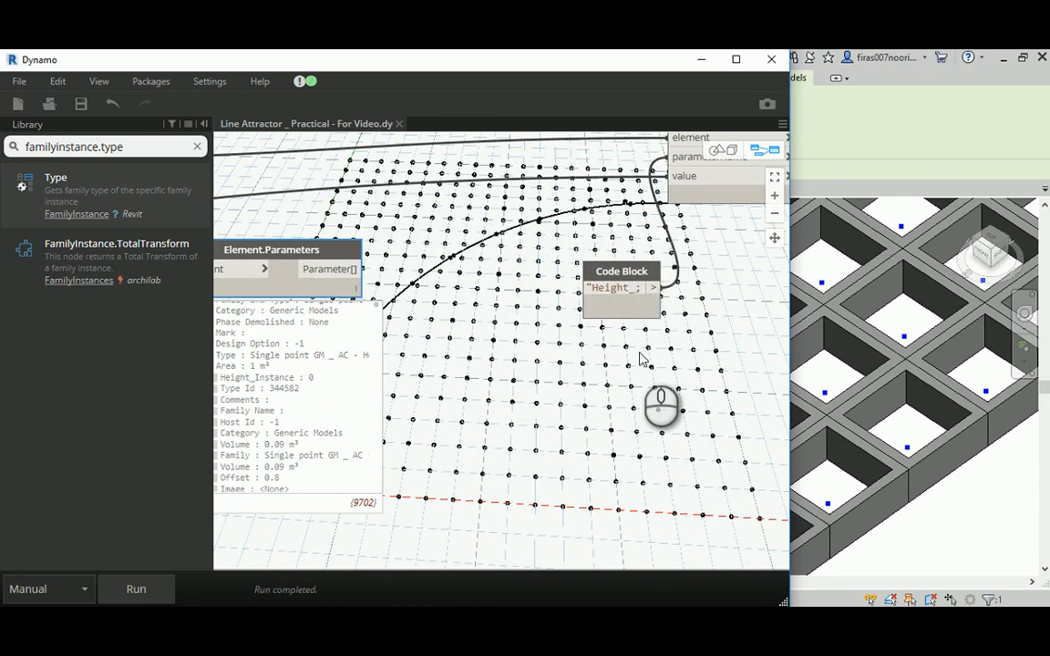
type("Instance")
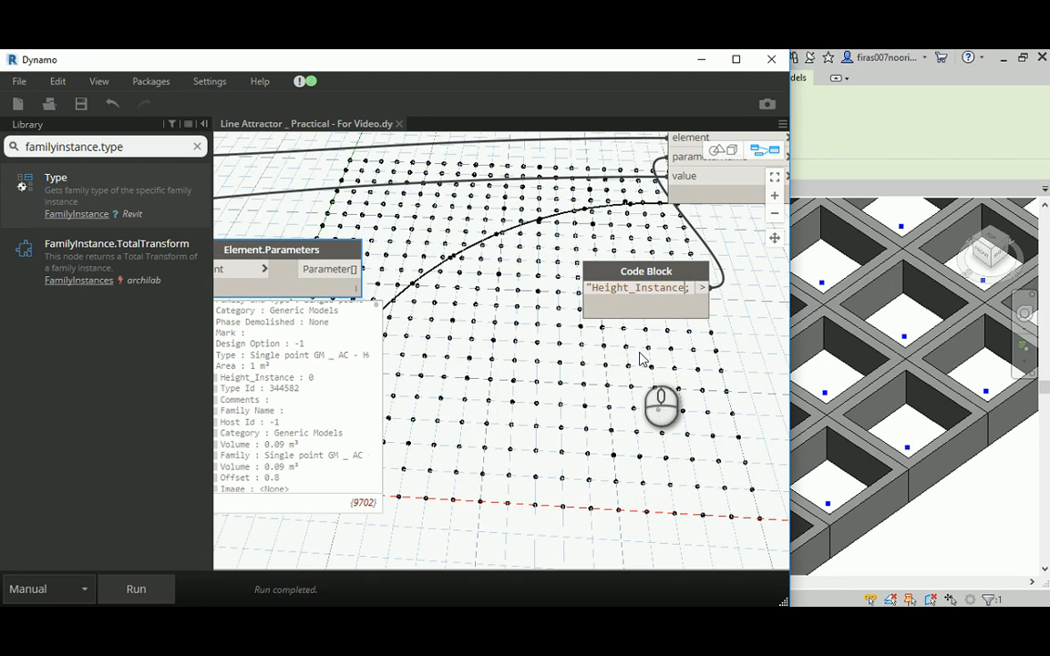
left_click(592, 365)
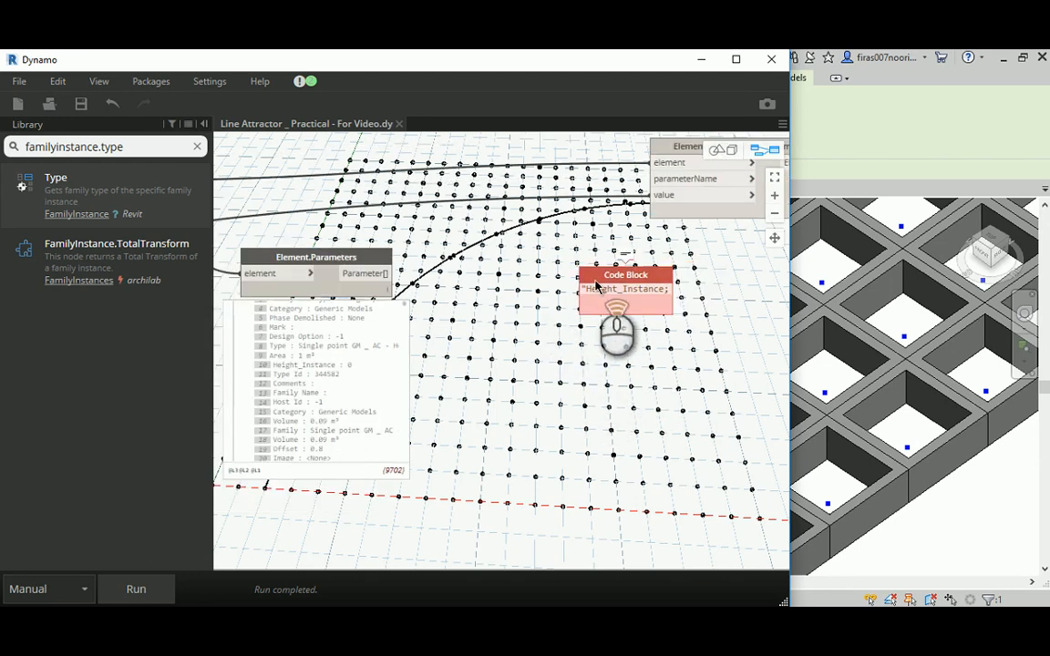
scroll(598, 279, "up", 3)
double_click(738, 299)
type("\"")
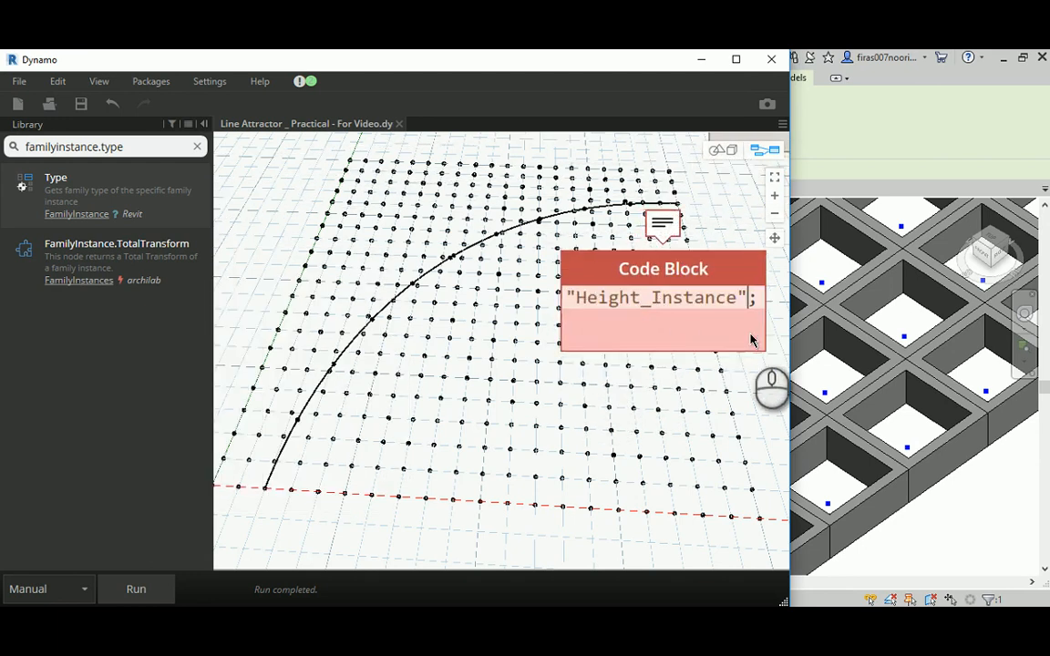
left_click(583, 403)
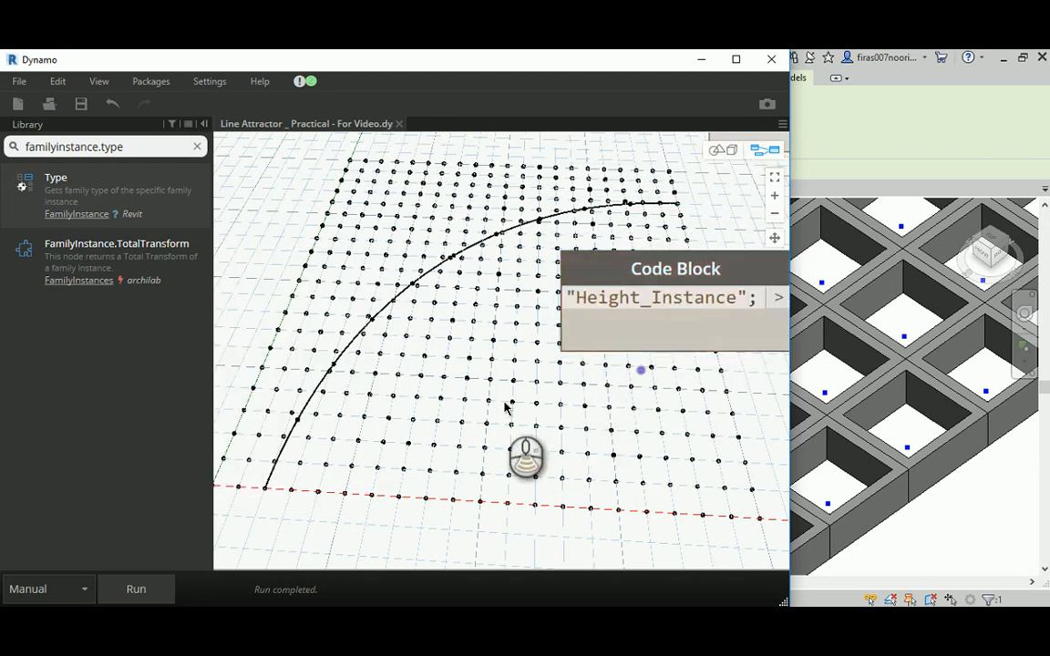
- Reconnect the "Height_Instance" Code Block to the parameterName input of the copied Element.SetParameterByName and move the block clear of that node
scroll(622, 364, "down", 2)
left_click_drag(670, 340, 629, 202)
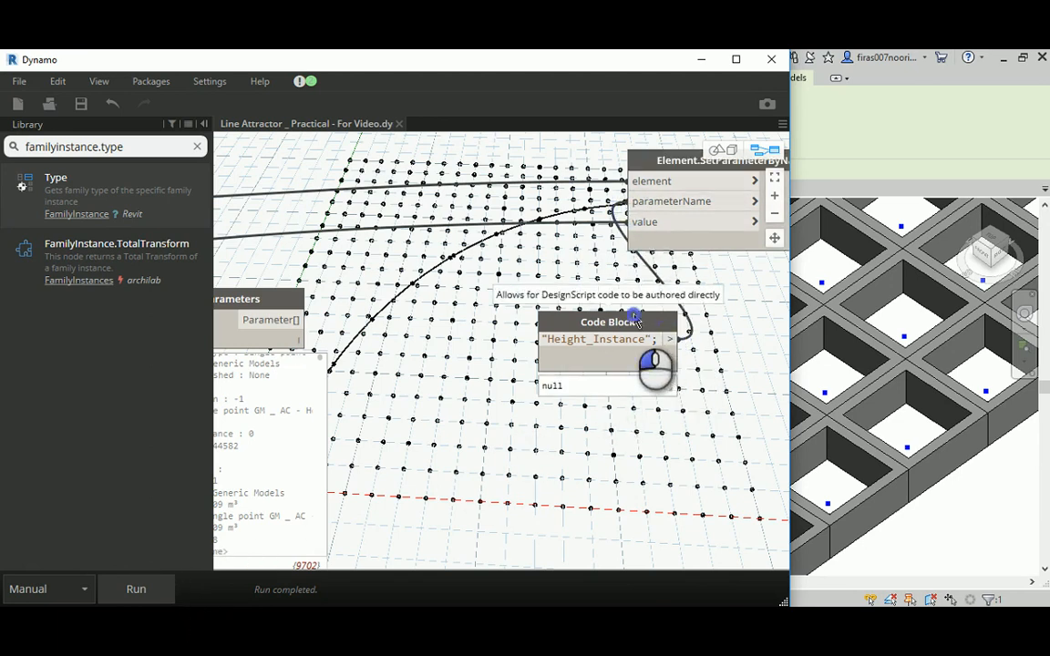
left_click_drag(635, 321, 599, 310)
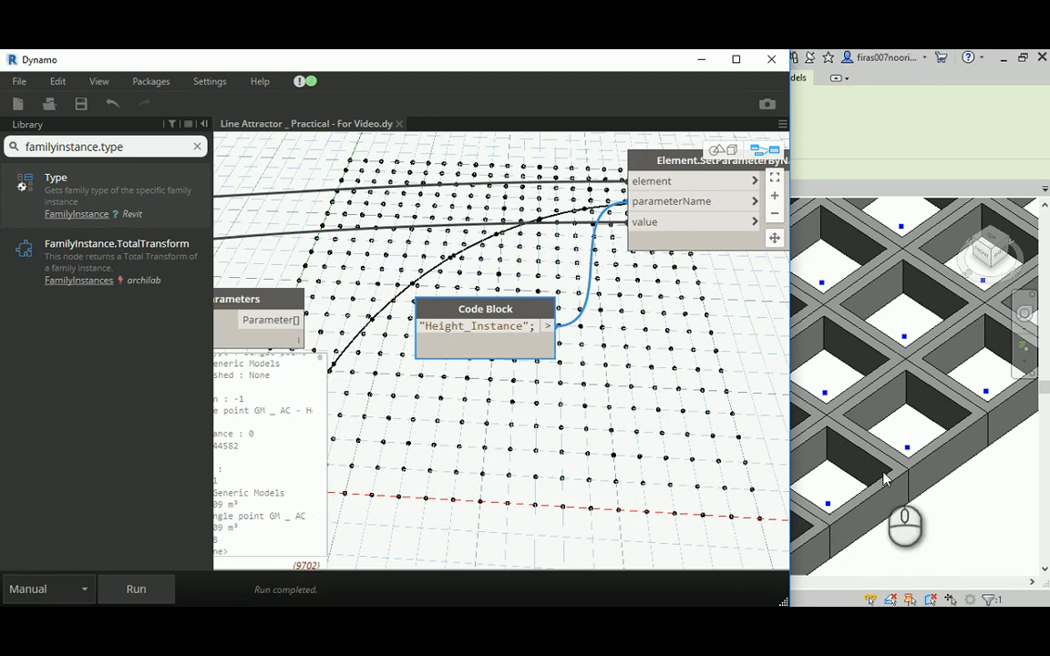
- Run the graph to apply "Height_Instance" and select one hollow component in the Revit view for inspection
left_click(161, 586)
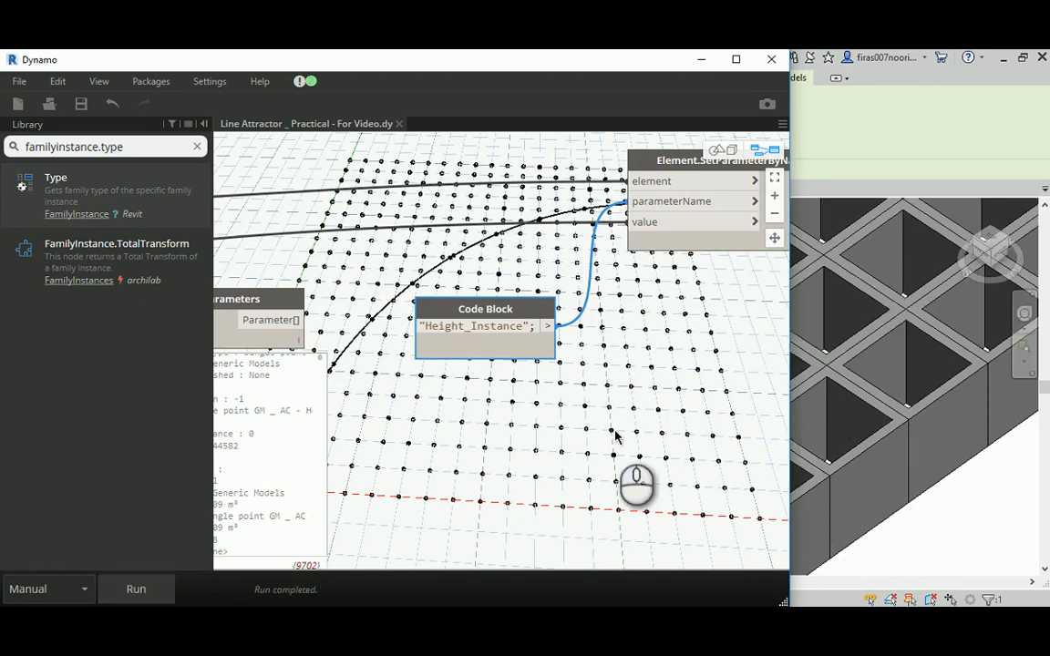
scroll(910, 398, "down", 2)
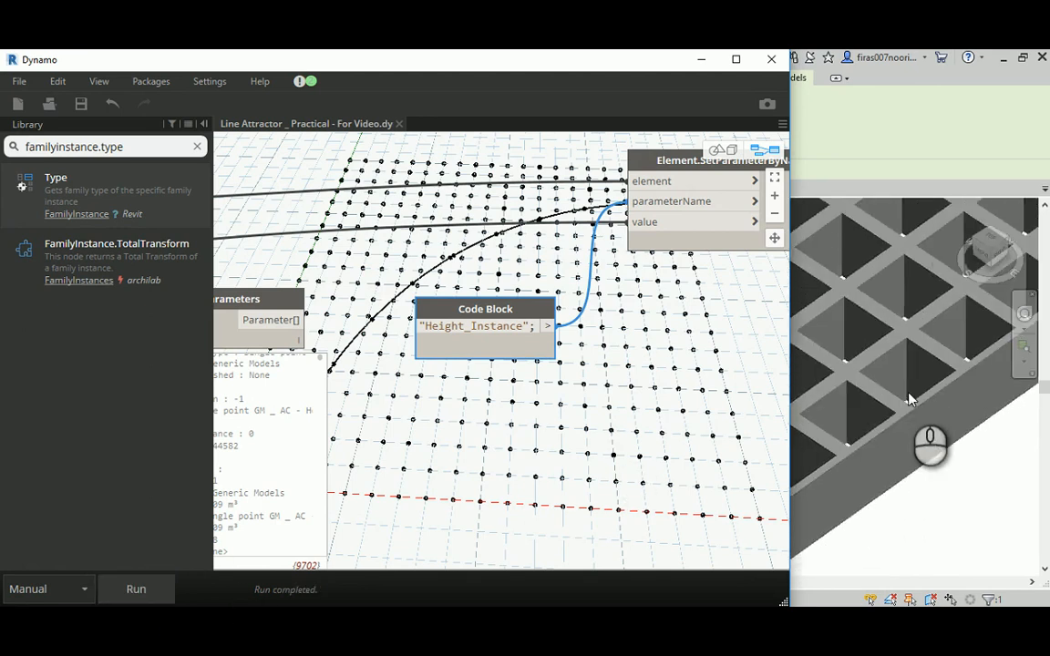
left_click(898, 481)
scroll(897, 492, "up", 3)
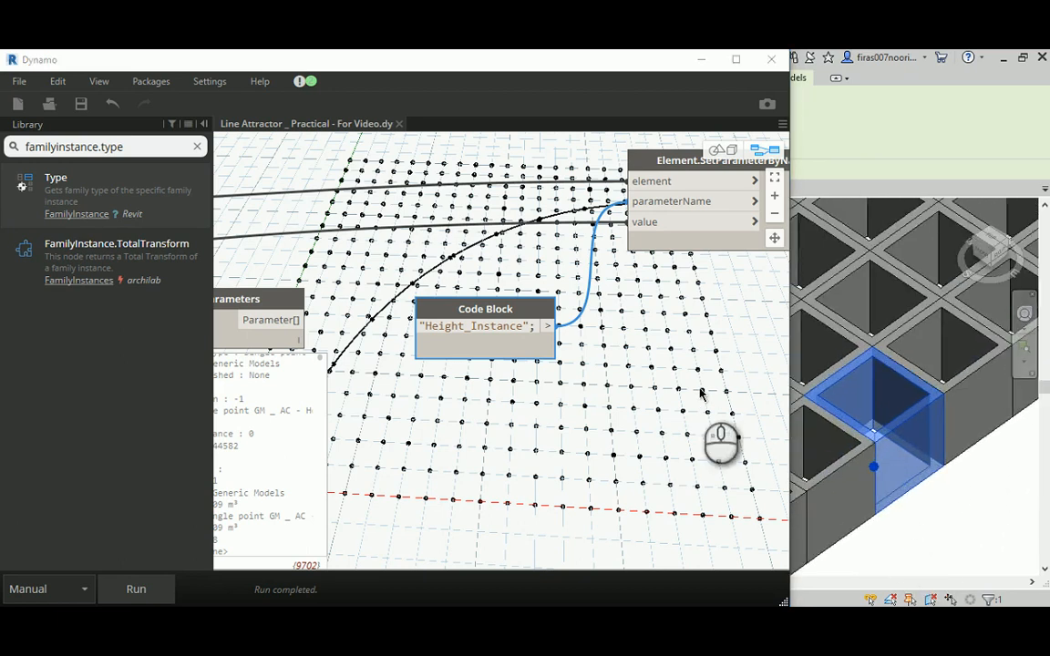
- Move the AdaptiveComponent.ByPoints node and its family type node together slightly up and away from the instance-parameter nodes
scroll(711, 442, "down", 5)
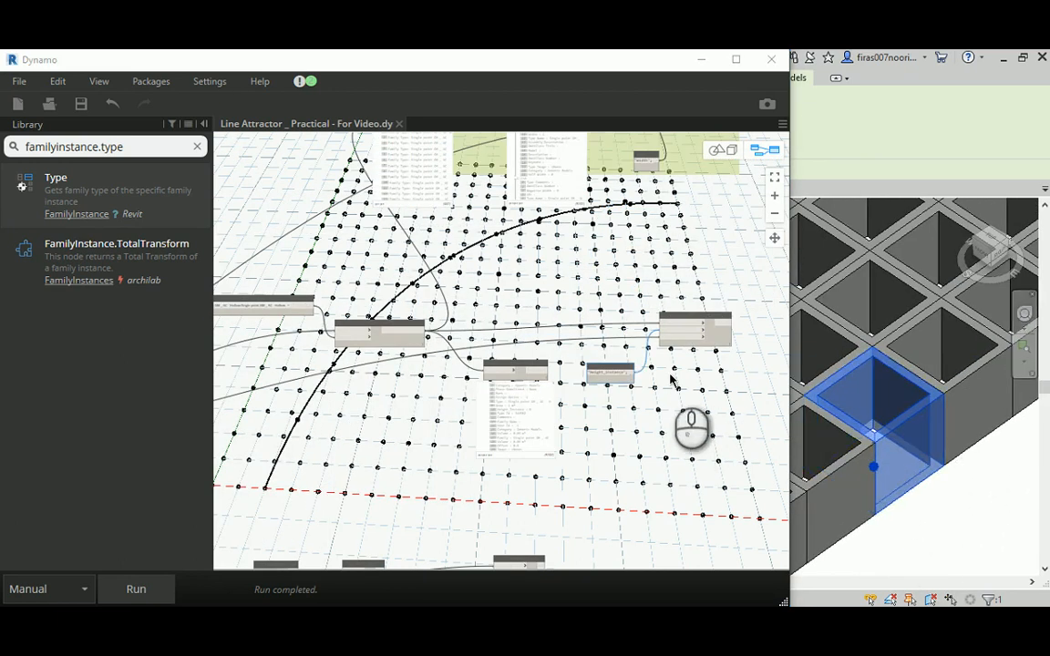
scroll(665, 387, "down", 2)
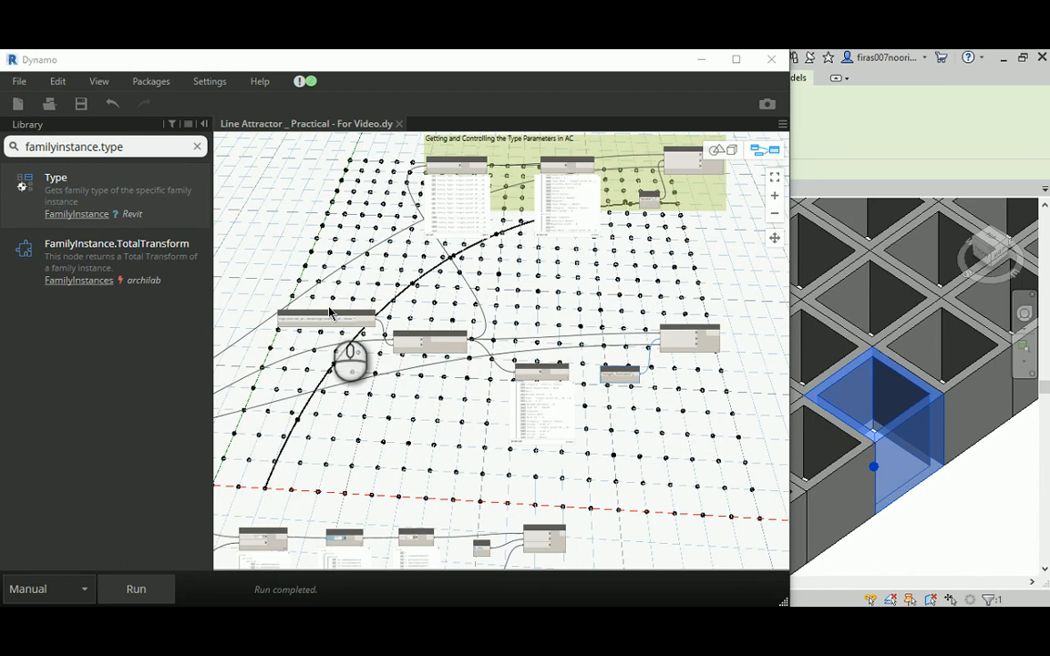
left_click_drag(320, 328, 415, 323)
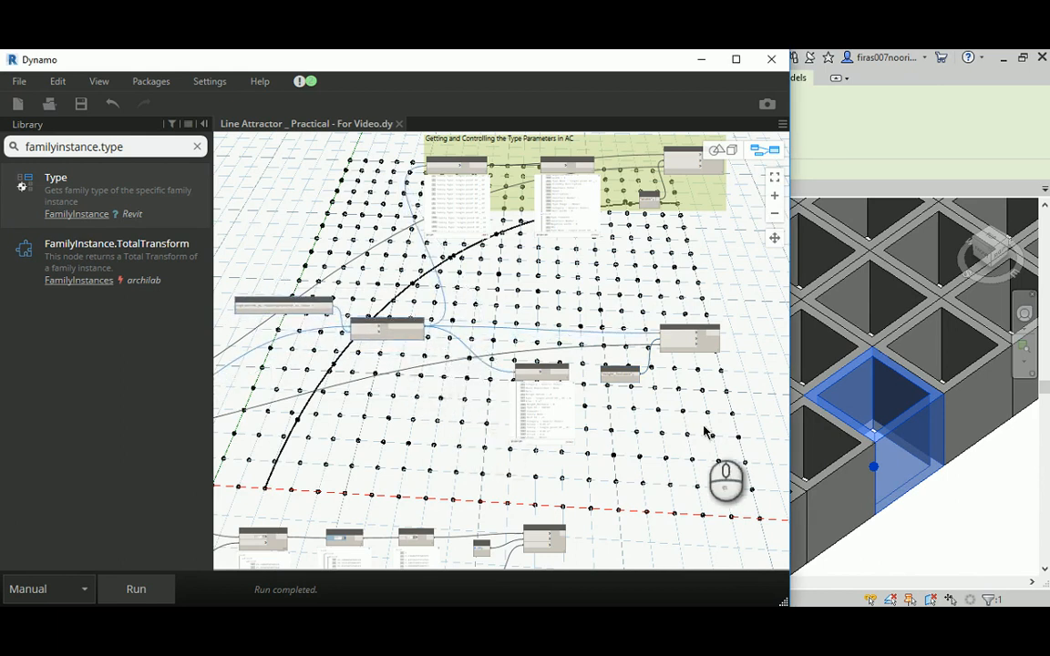
- Deselect the Revit component and review the component grid and the Math.RemapRange node with its newMin and newMax Code Blocks
left_click(948, 506)
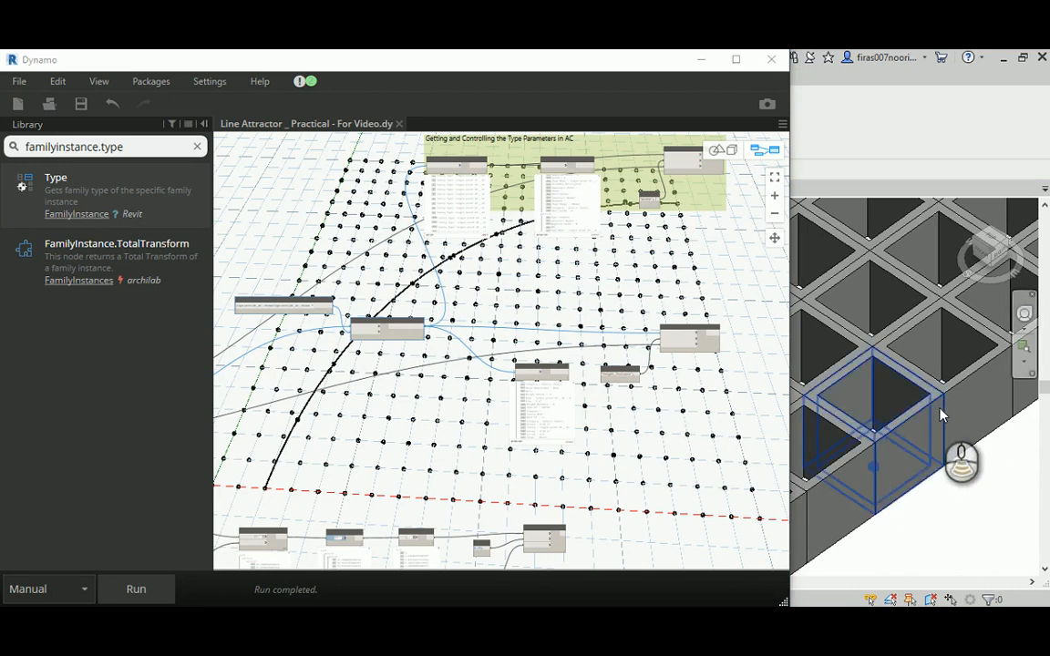
scroll(939, 415, "down", 5)
middle_click_drag(873, 326, 891, 512, "shift")
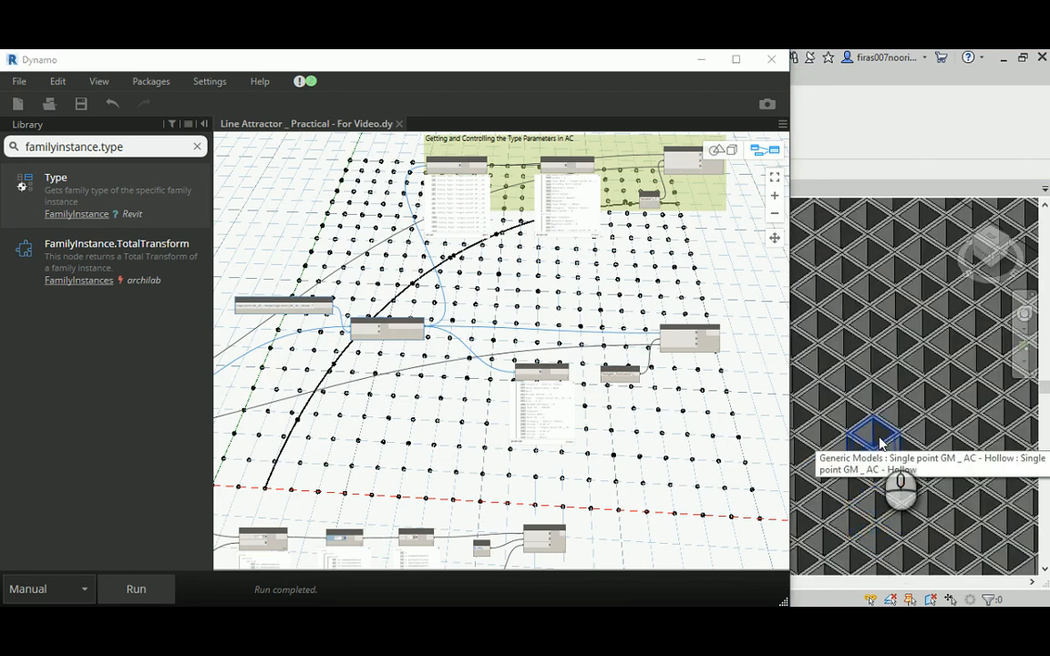
middle_click_drag(635, 466, 539, 265)
scroll(471, 338, "up", 4)
scroll(471, 338, "up", 3)
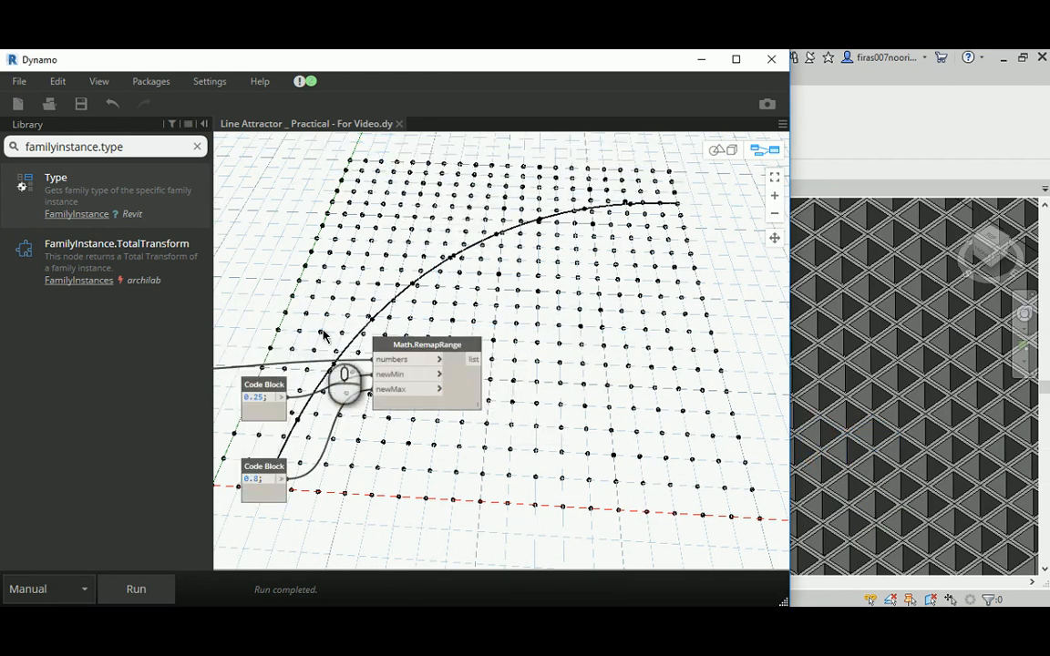
scroll(434, 376, "down", 5)
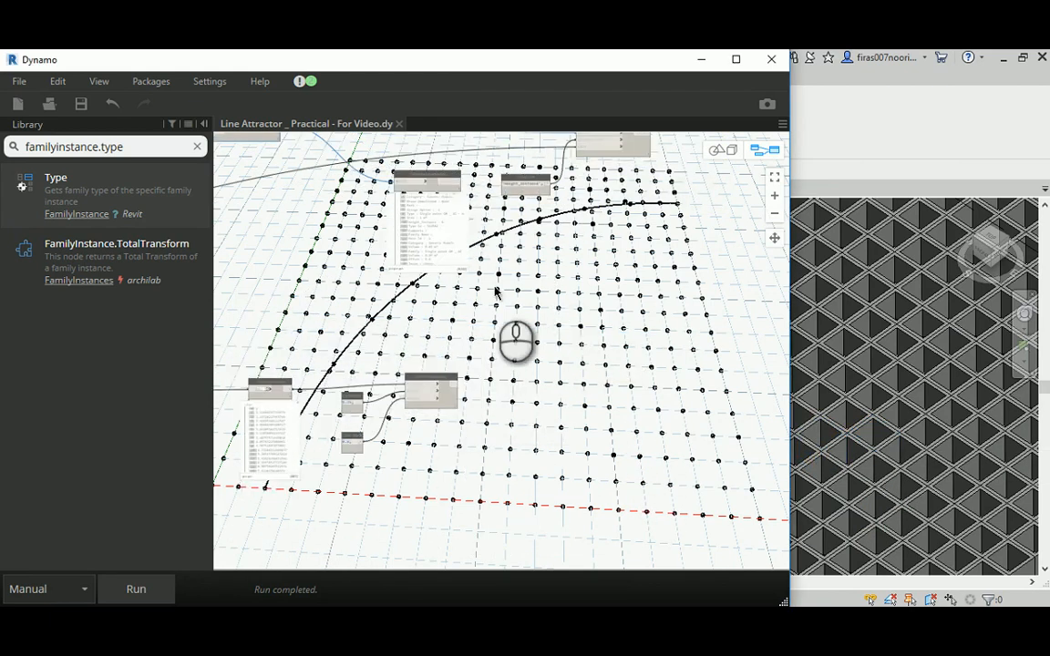
- Examine the instance-level Element.Parameters list for another instance parameter to control
middle_click_drag(493, 287, 483, 332)
scroll(383, 188, "up", 3)
scroll(336, 312, "up", 3)
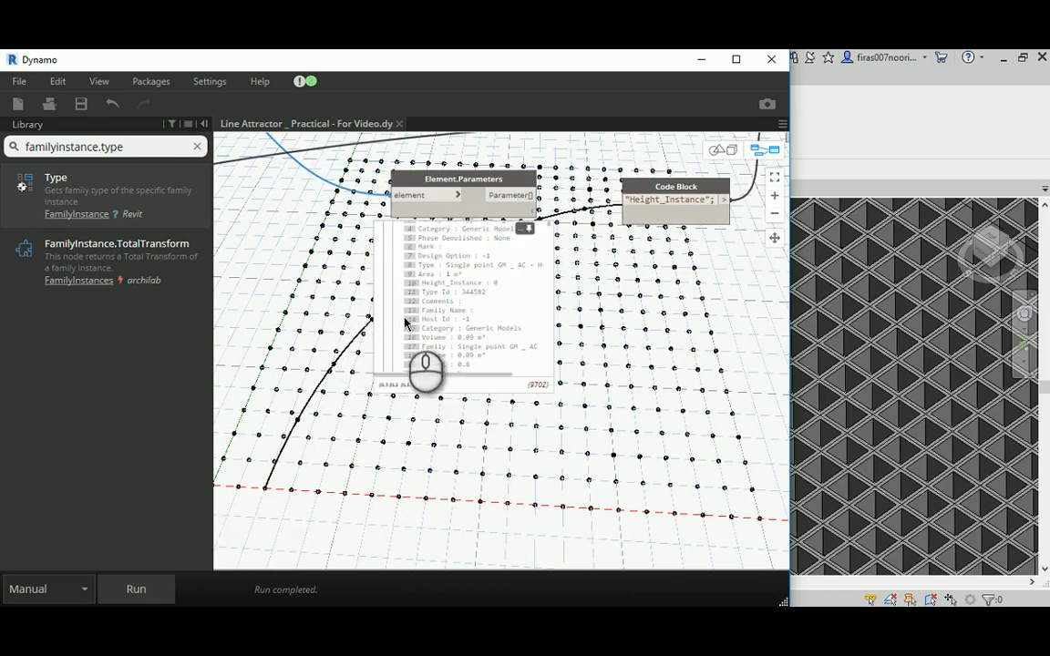
scroll(425, 312, "down", 5)
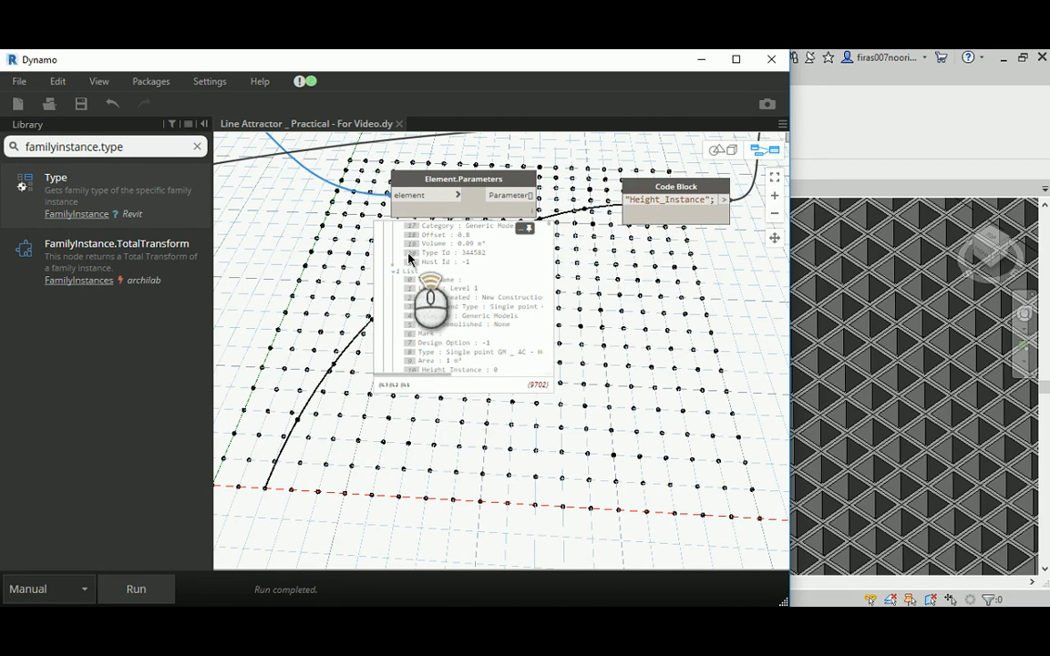
scroll(374, 274, "up", 6)
scroll(338, 304, "up", 2)
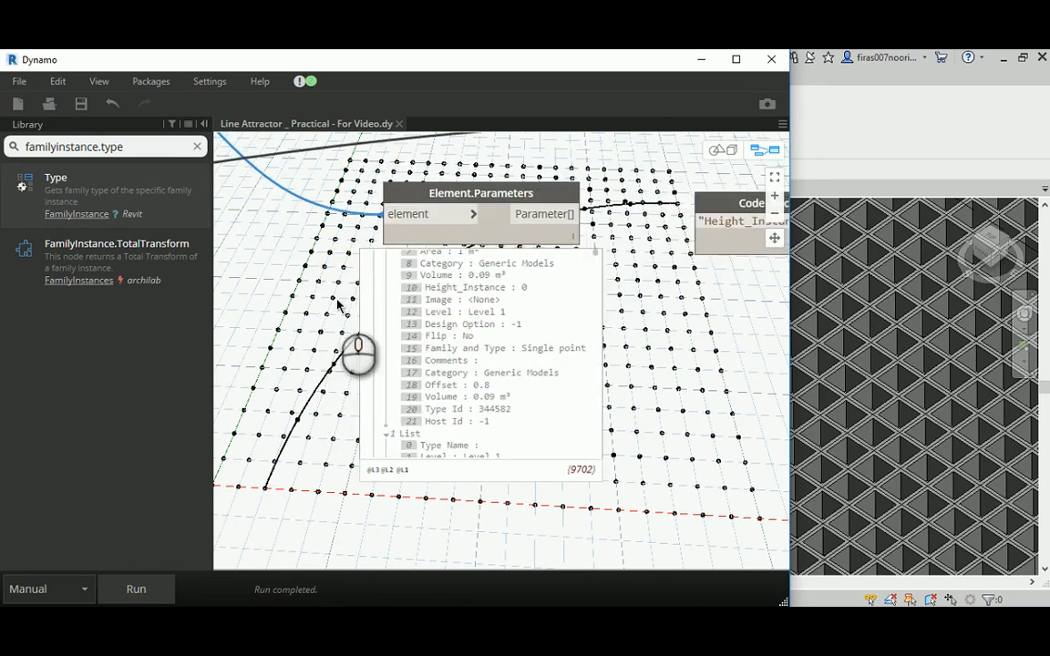
scroll(446, 328, "up", 1)
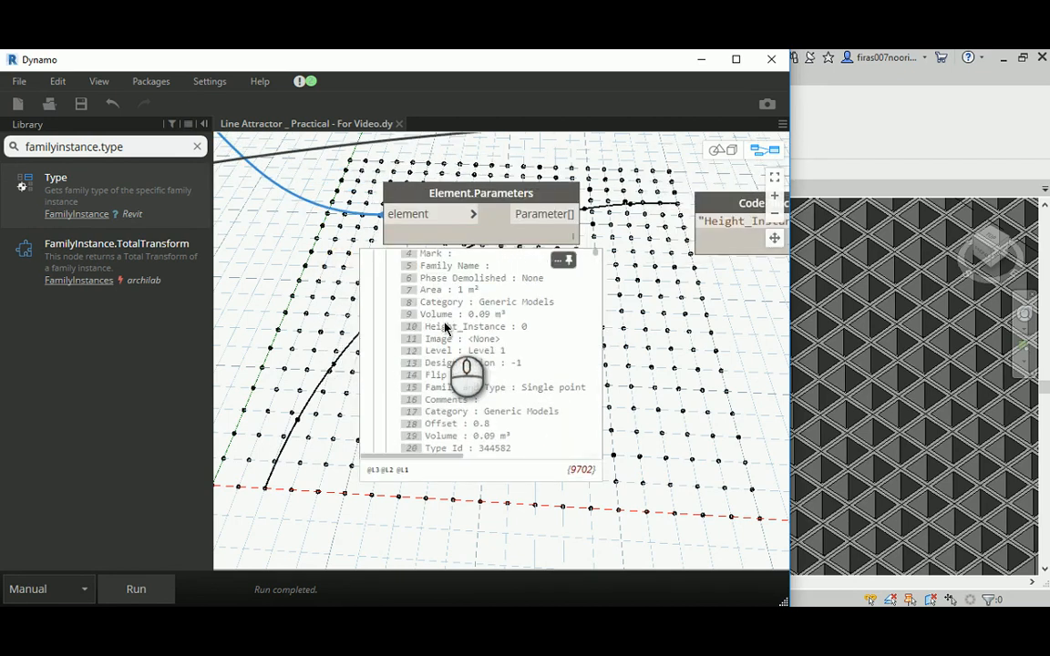
scroll(448, 326, "up", 1)
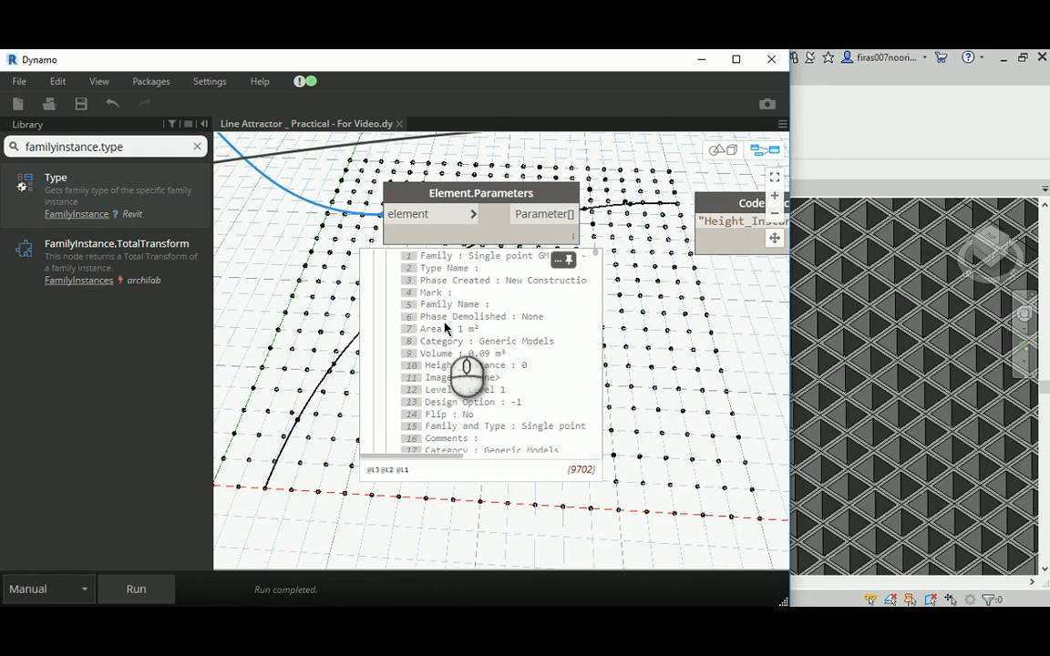
scroll(444, 401, "down", 1)
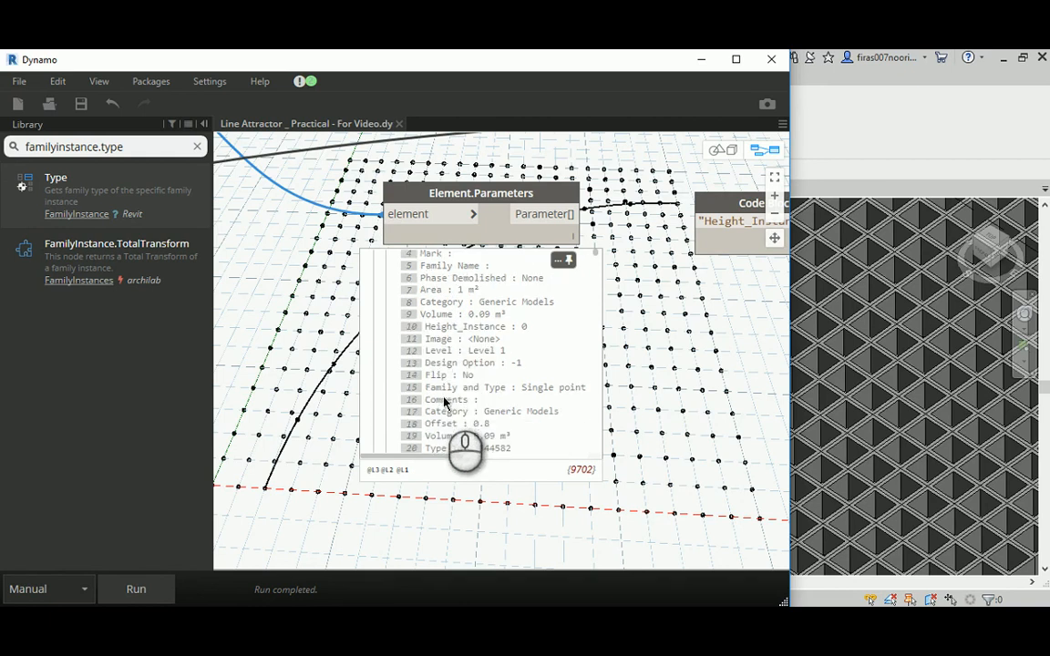
scroll(444, 402, "down", 1)
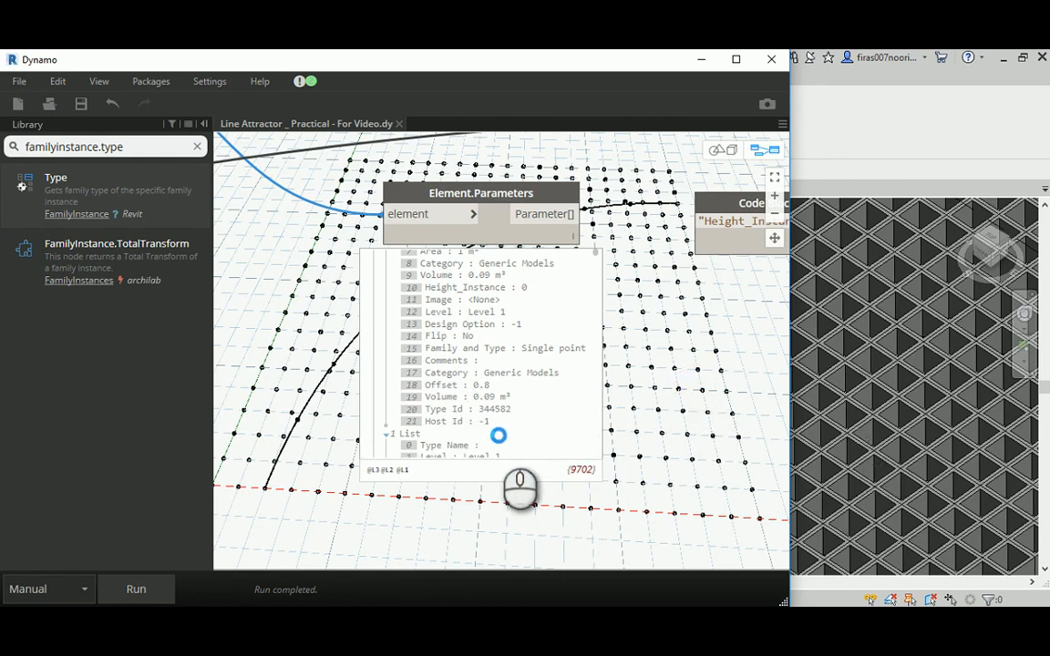
- Duplicate Element.SetParameterByName together with its "Height_Instance" Code Block and place the copies below the originals
scroll(498, 441, "down", 5)
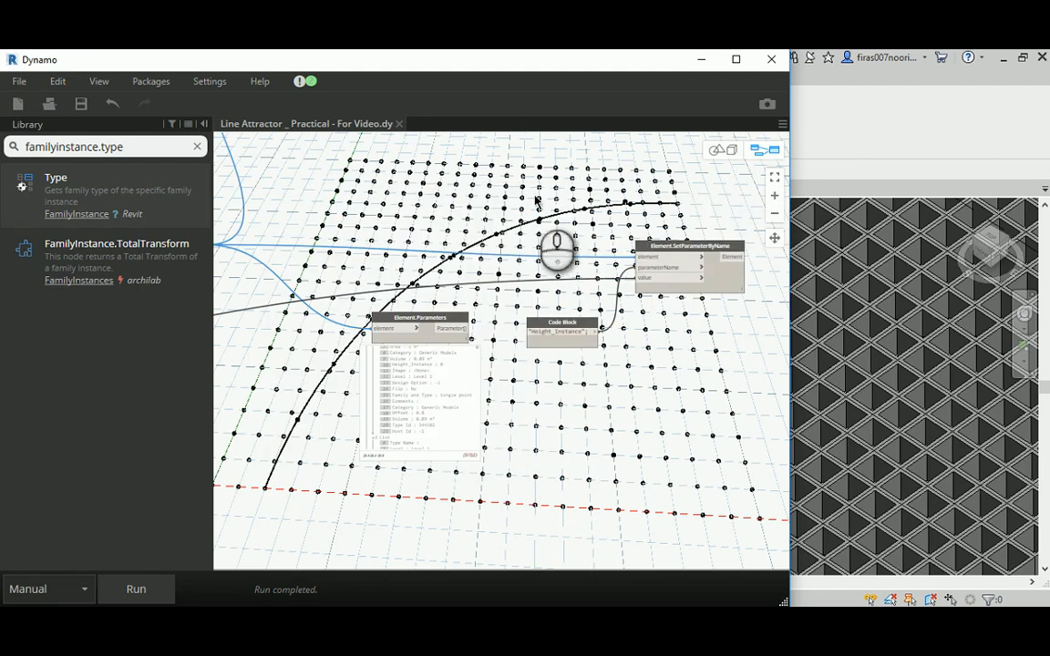
left_click_drag(510, 187, 752, 368)
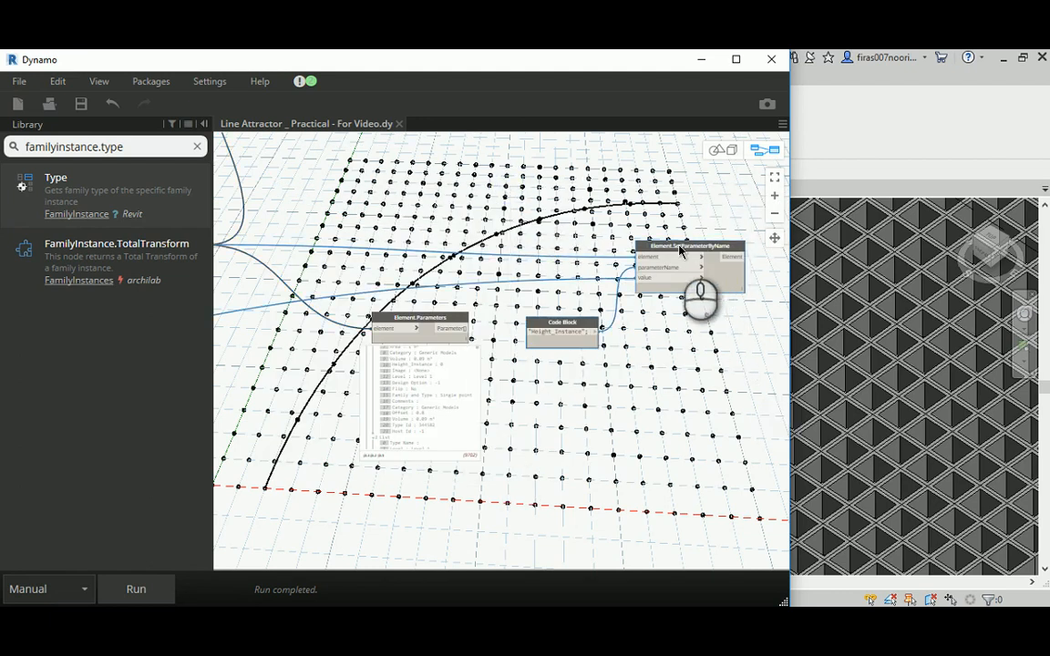
left_click_drag(681, 247, 714, 469, "ctrl")
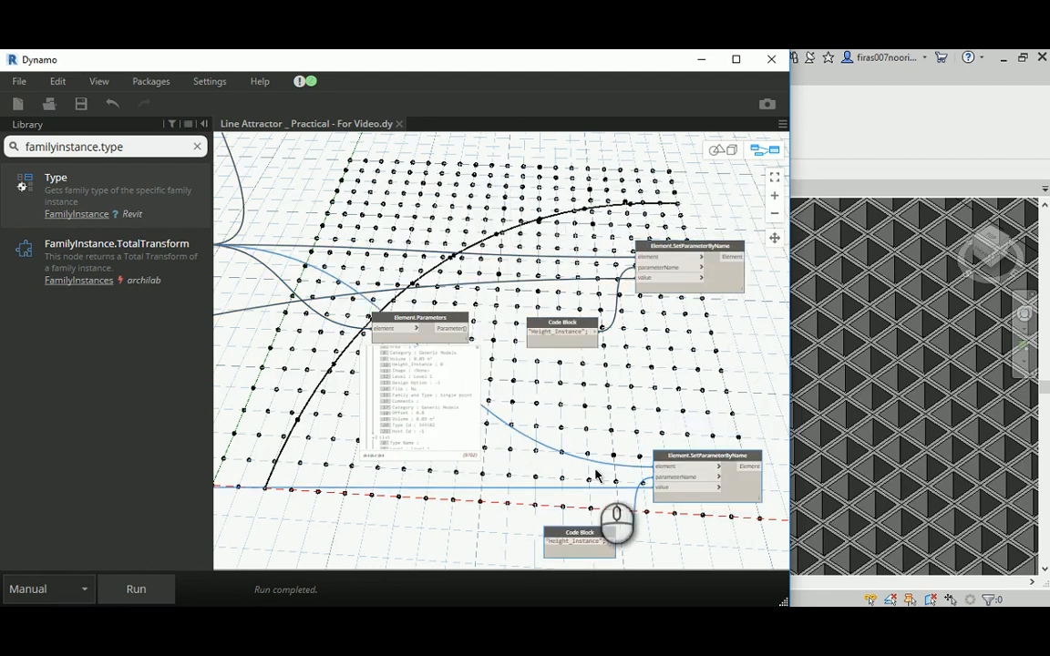
- Change the copied Code Block's text to "Offset", matching the instance parameter name in the Element.Parameters list
middle_click_drag(550, 541, 544, 481)
scroll(544, 481, "up", 3)
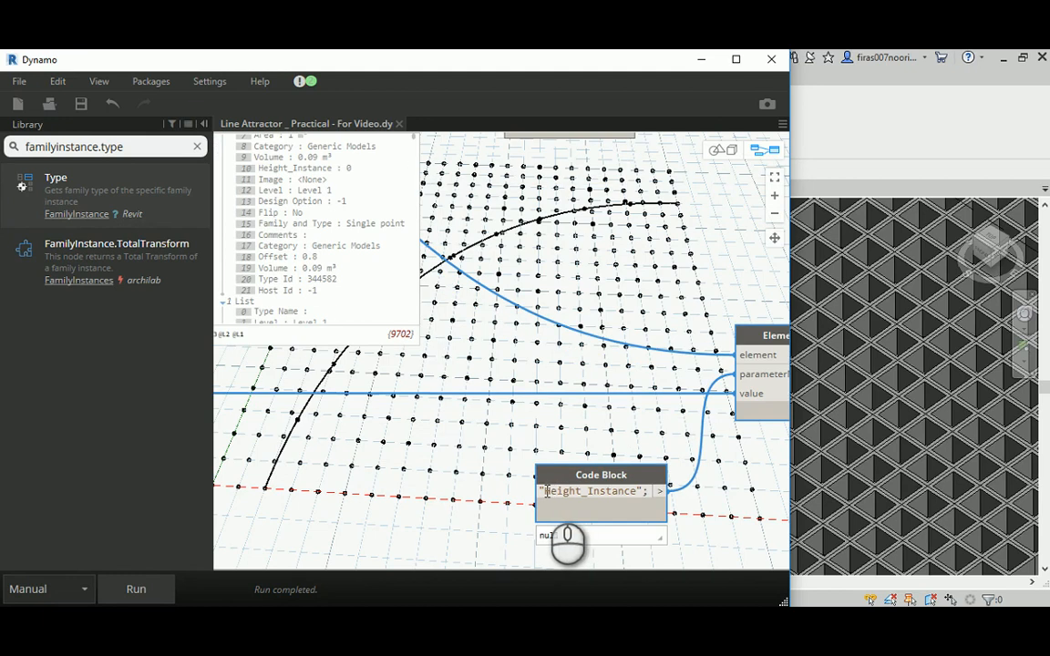
left_click_drag(546, 491, 634, 491)
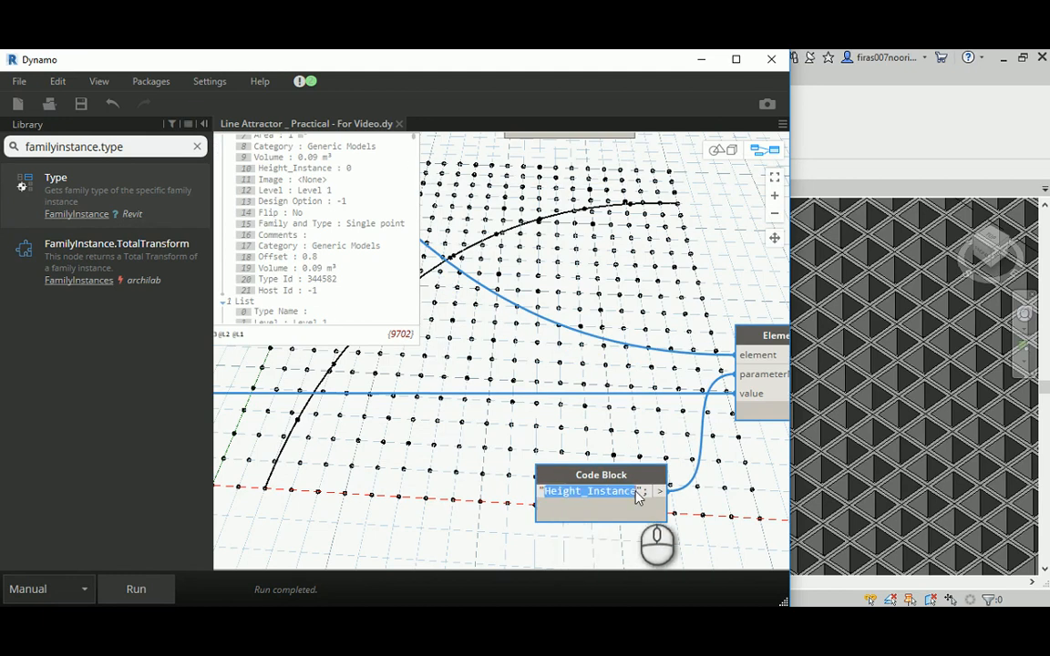
type("Offset")
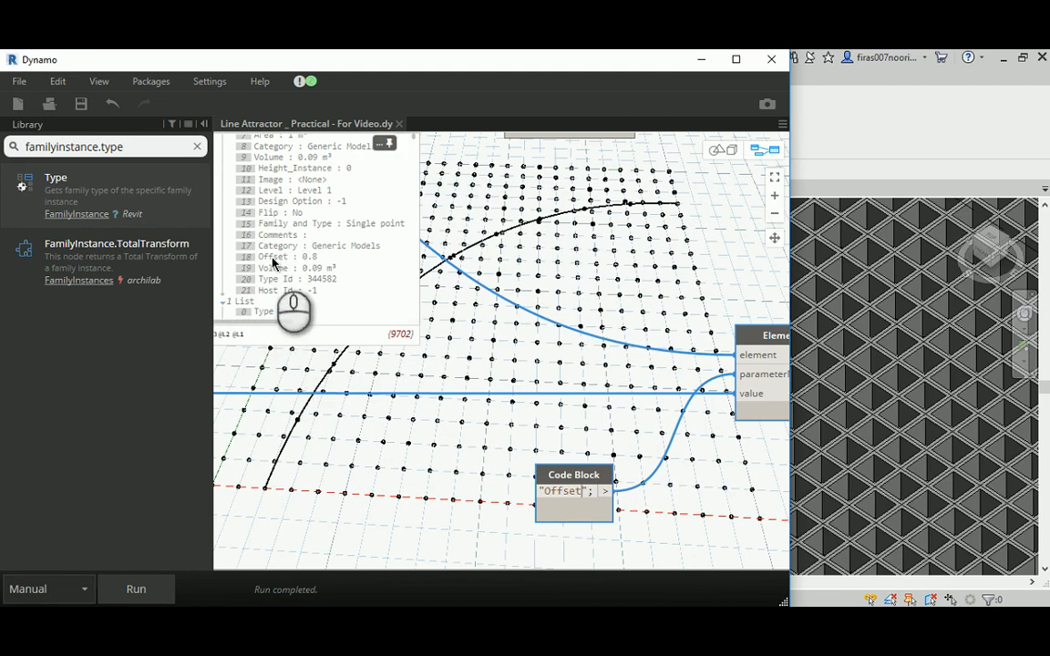
left_click(456, 415)
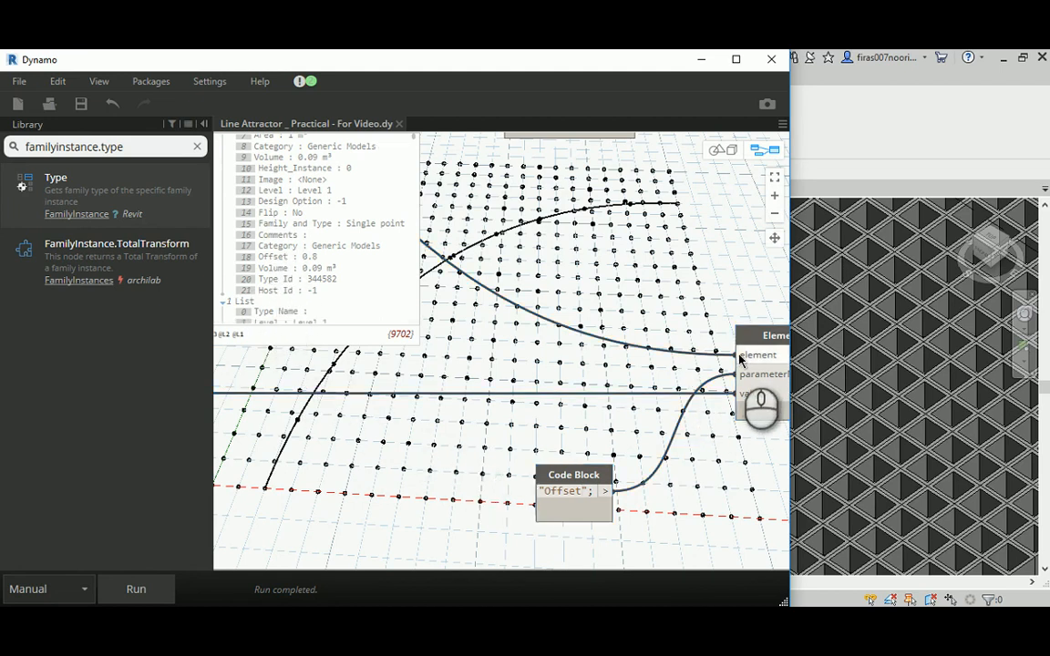
- Set the Math.RemapRange limits to 0.9 for newMax and 0.1 for newMin in their Code Blocks
scroll(701, 352, "down", 3)
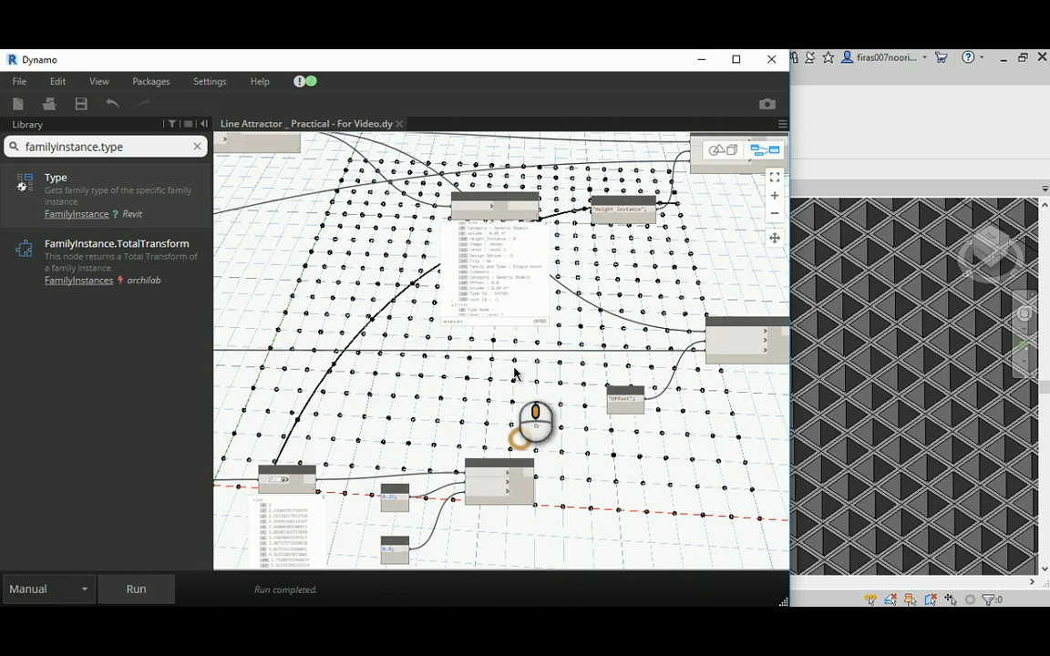
scroll(392, 355, "up", 5)
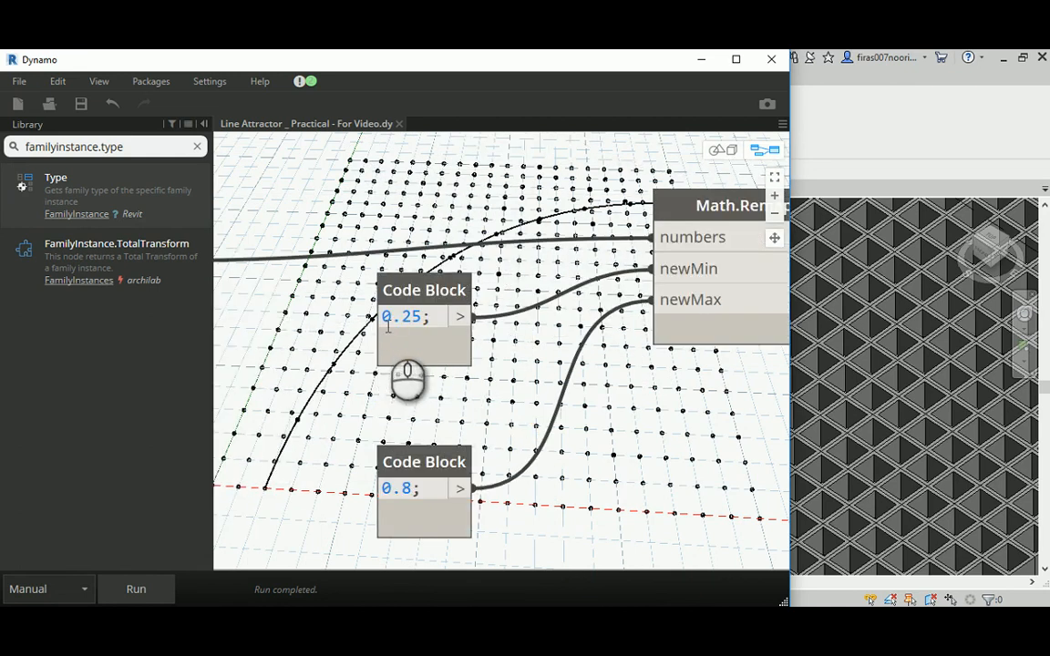
mouse_move(407, 324)
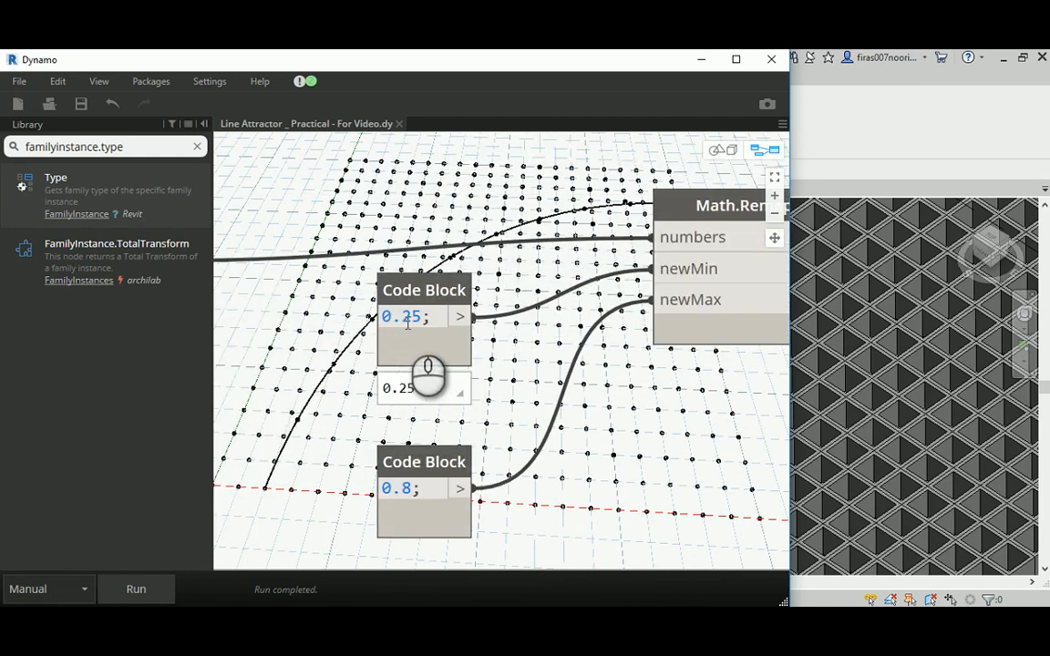
double_click(402, 489)
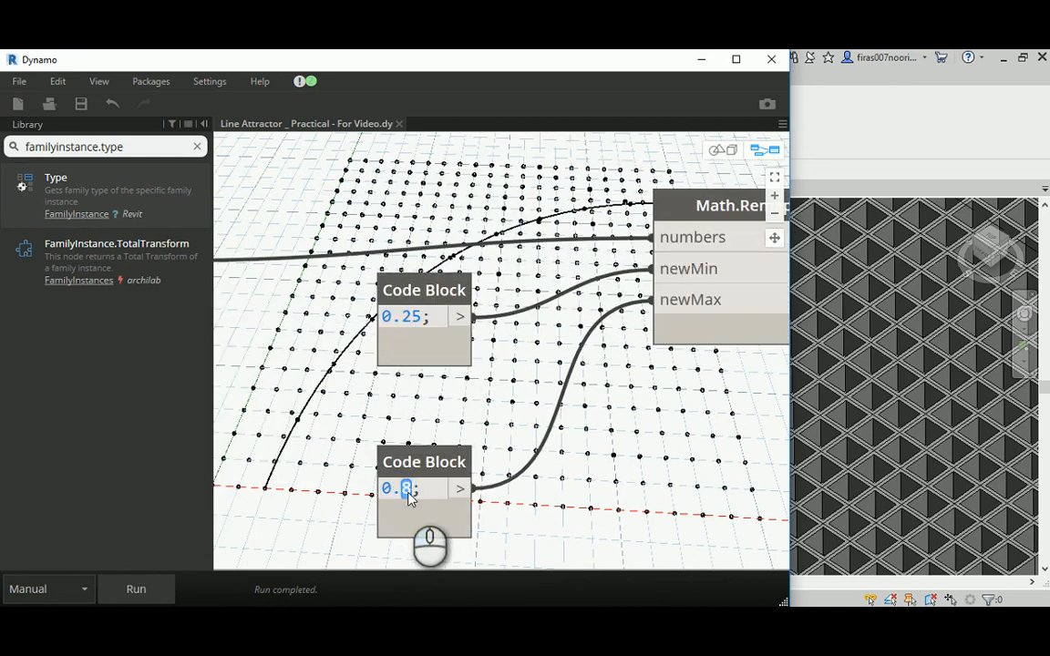
type("9")
double_click(405, 315)
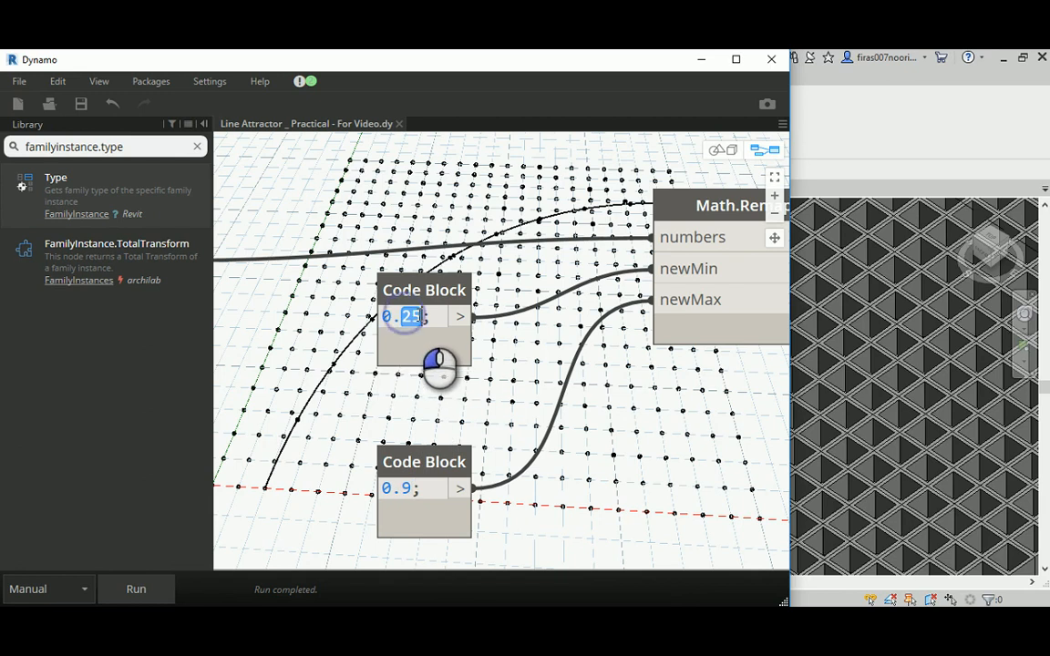
type("1")
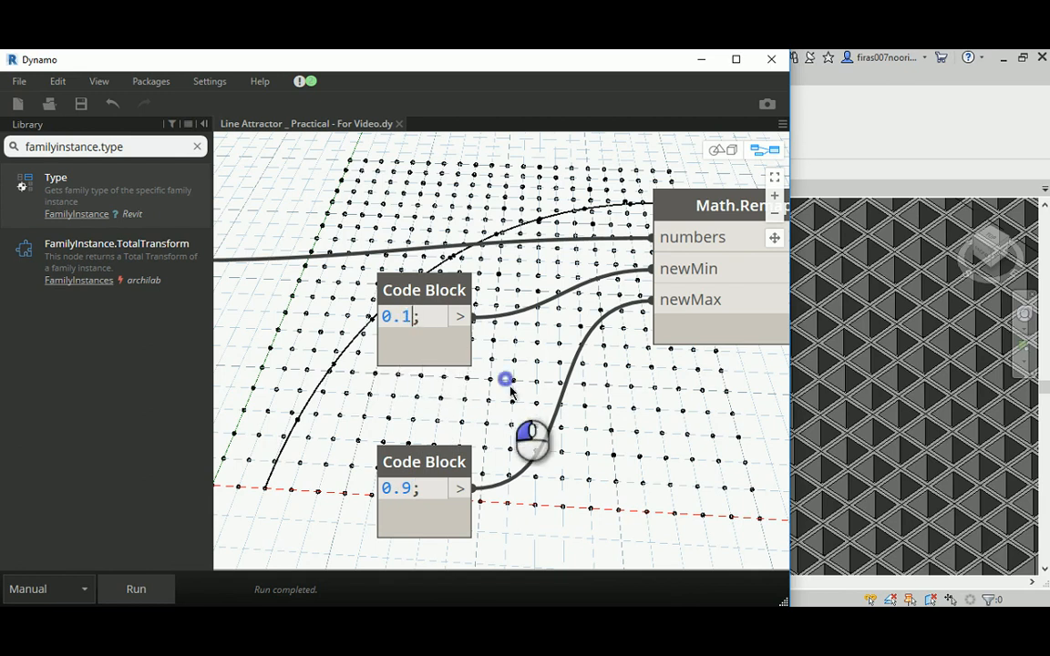
- Connect the Math.RemapRange list output to the value input of the "Offset" Element.SetParameterByName node and run the graph
middle_click_drag(577, 297, 215, 409)
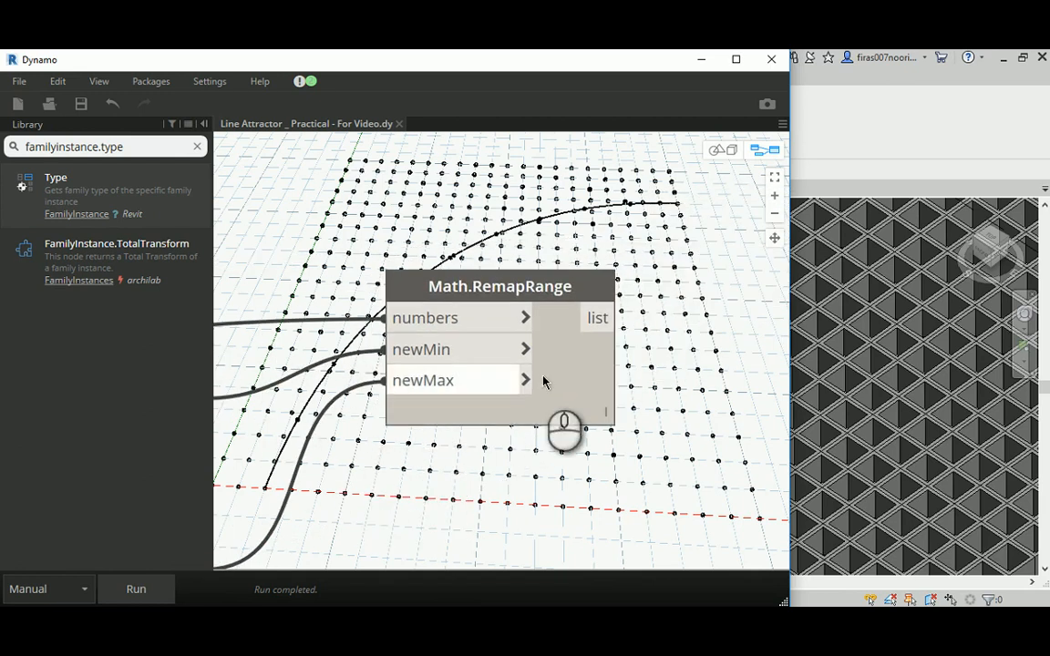
left_click(596, 321)
scroll(662, 295, "down", 3)
scroll(262, 375, "up", 4)
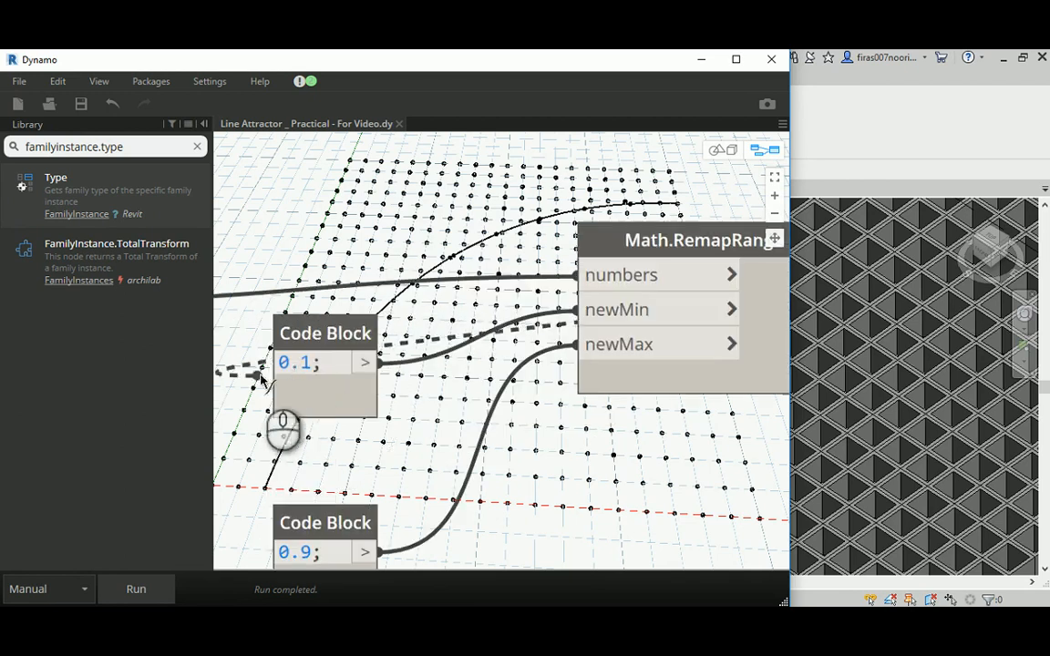
middle_click_drag(424, 440, 463, 347)
scroll(381, 442, "down", 5)
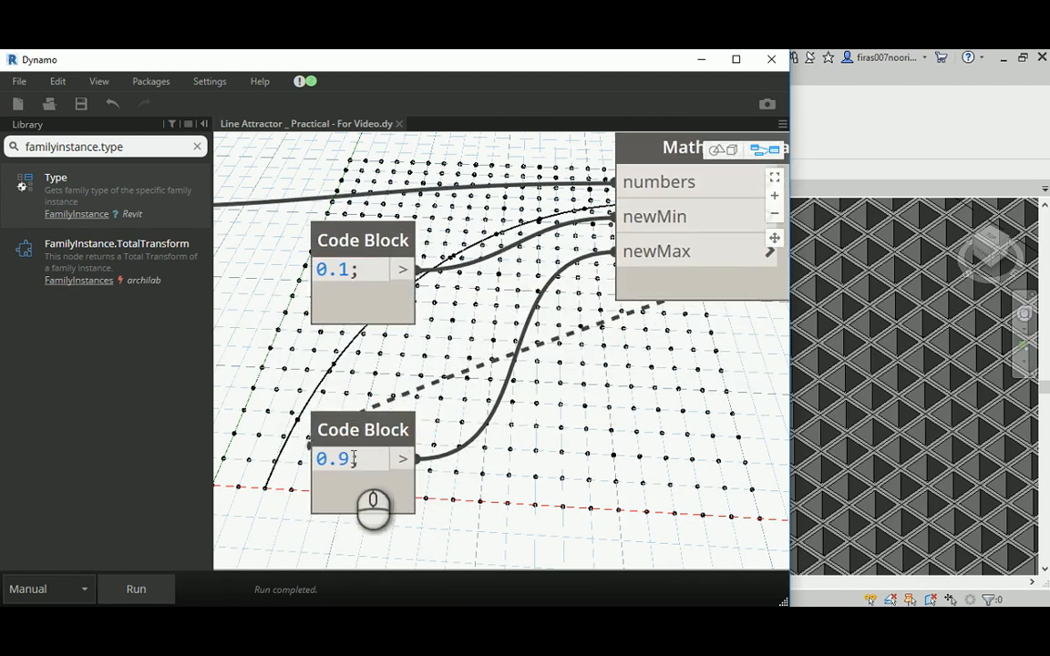
middle_click_drag(703, 249, 560, 401)
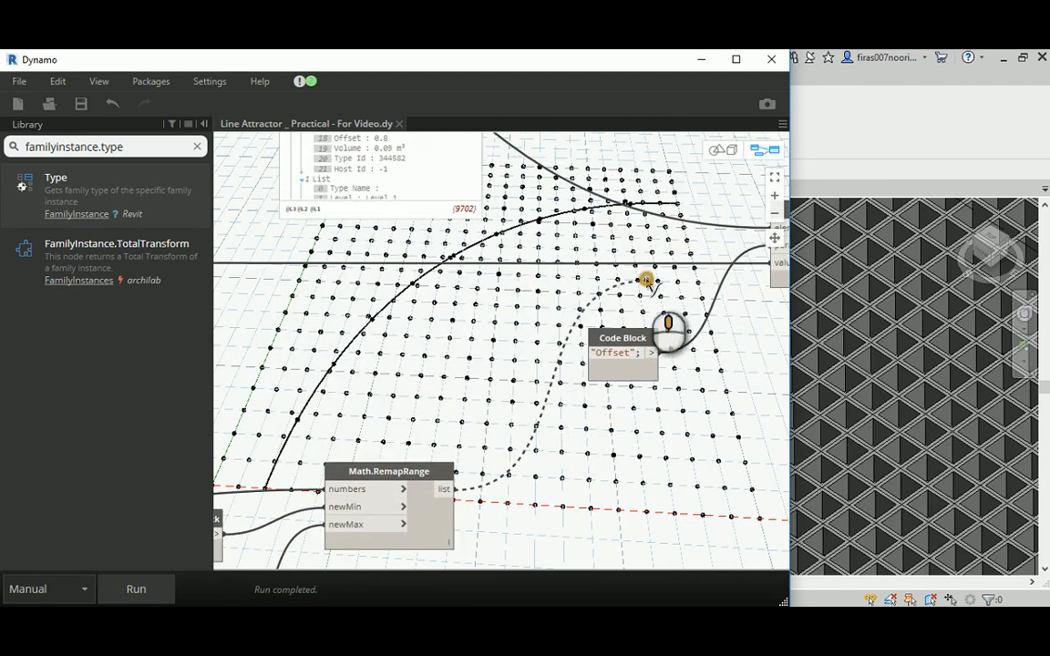
middle_click_drag(647, 283, 479, 348)
scroll(511, 351, "up", 3)
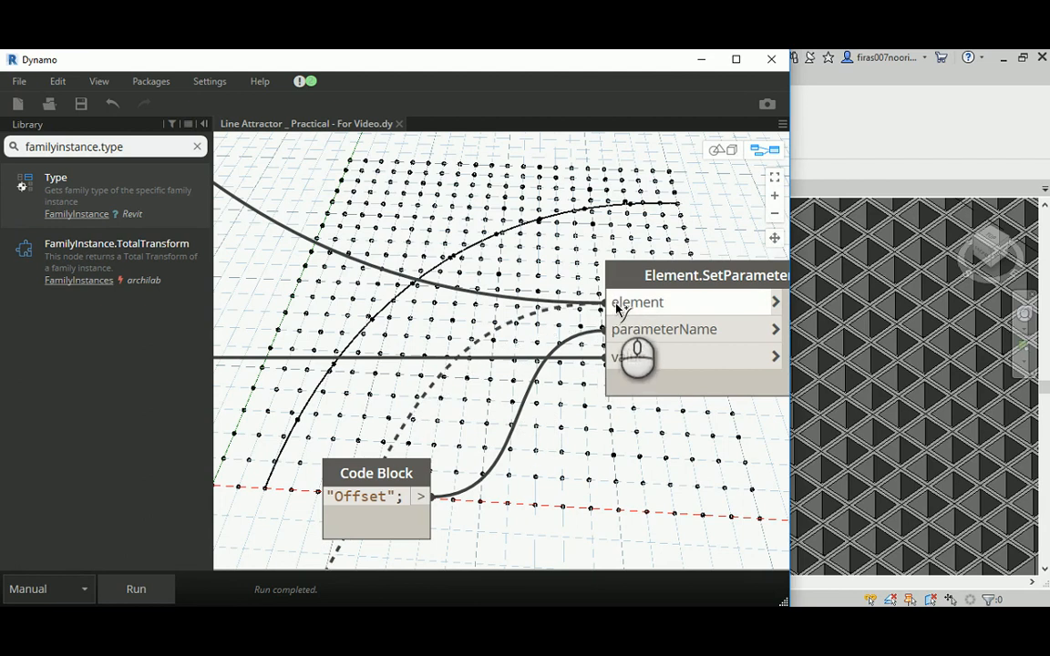
left_click(627, 358)
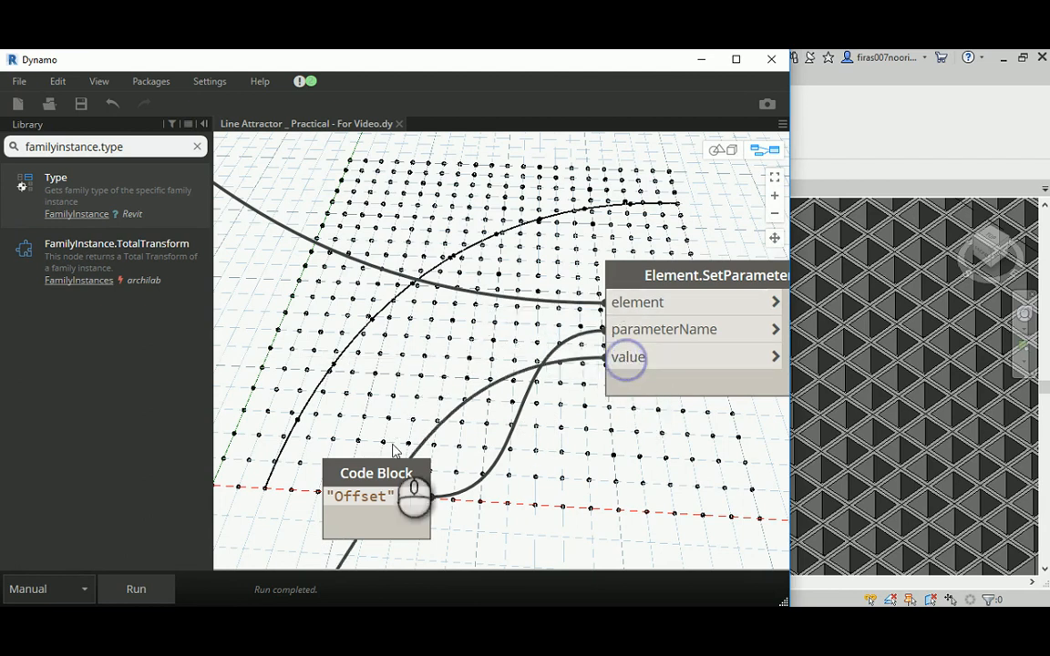
left_click(135, 590)
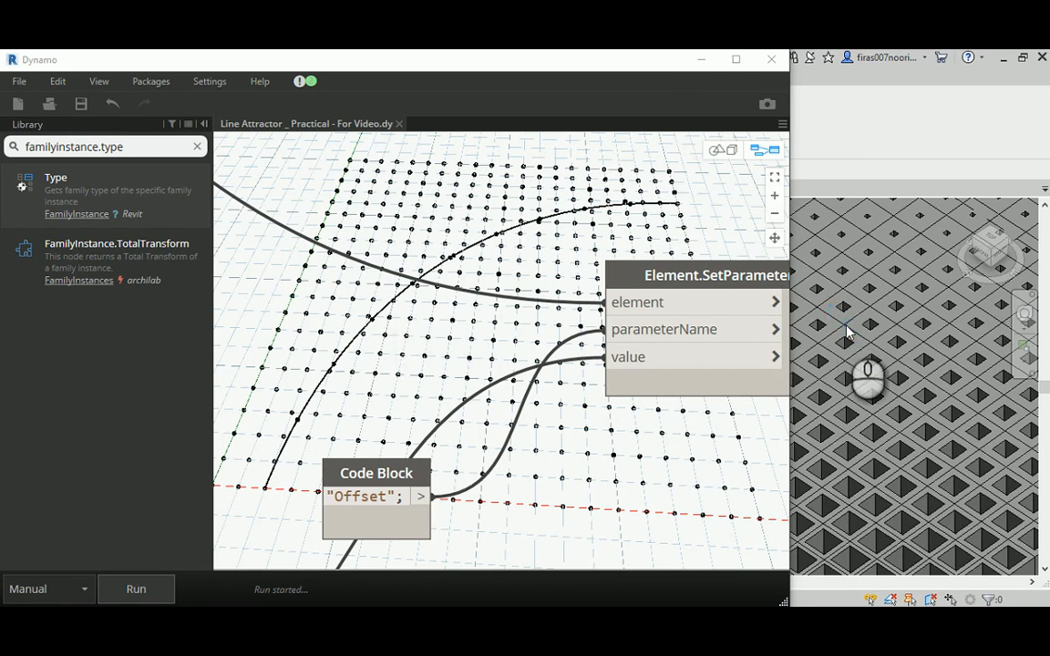
scroll(846, 312, "down", 6)
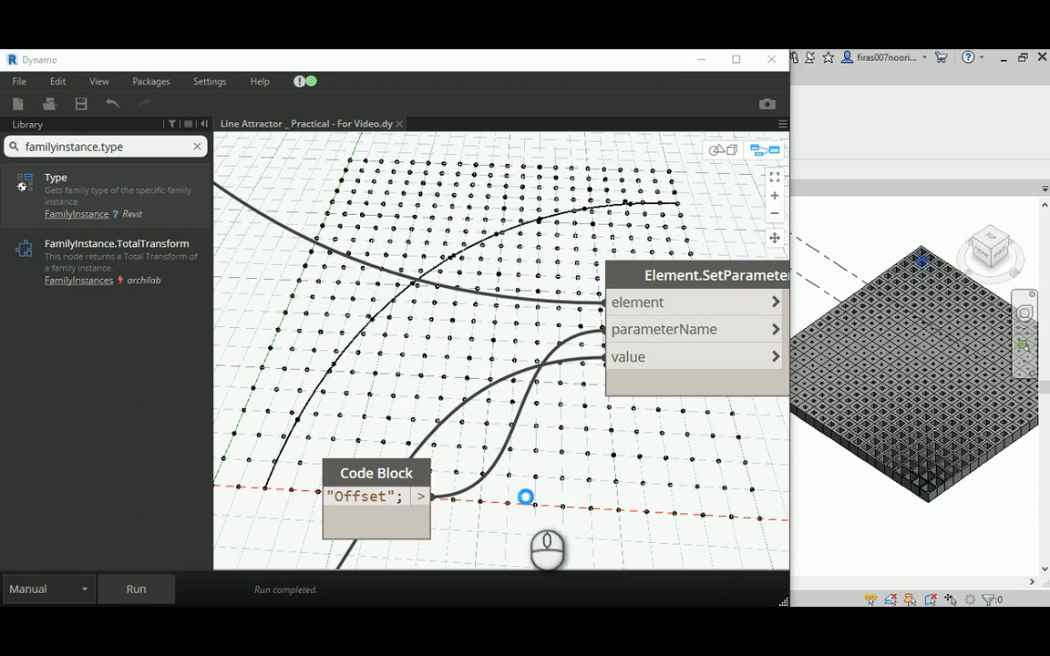
- Swap the Math.RemapRange limits by wiring the 0.1 Code Block to newMax and the 0.9 Code Block to newMin
scroll(538, 454, "down", 5)
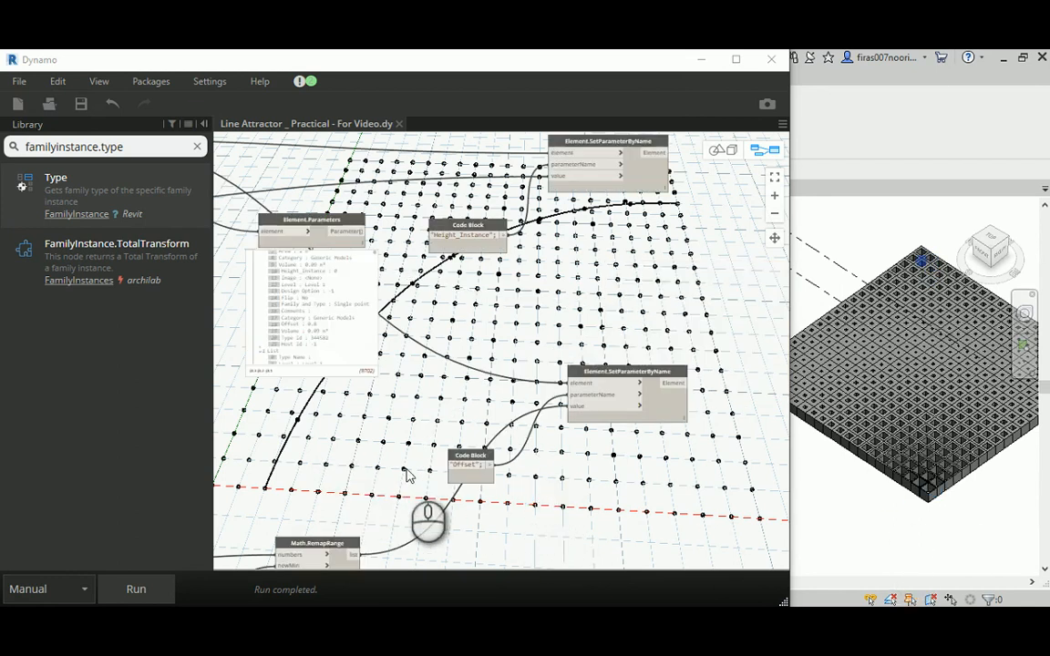
middle_click_drag(401, 467, 574, 274)
scroll(335, 409, "up", 6)
middle_click_drag(428, 435, 457, 336)
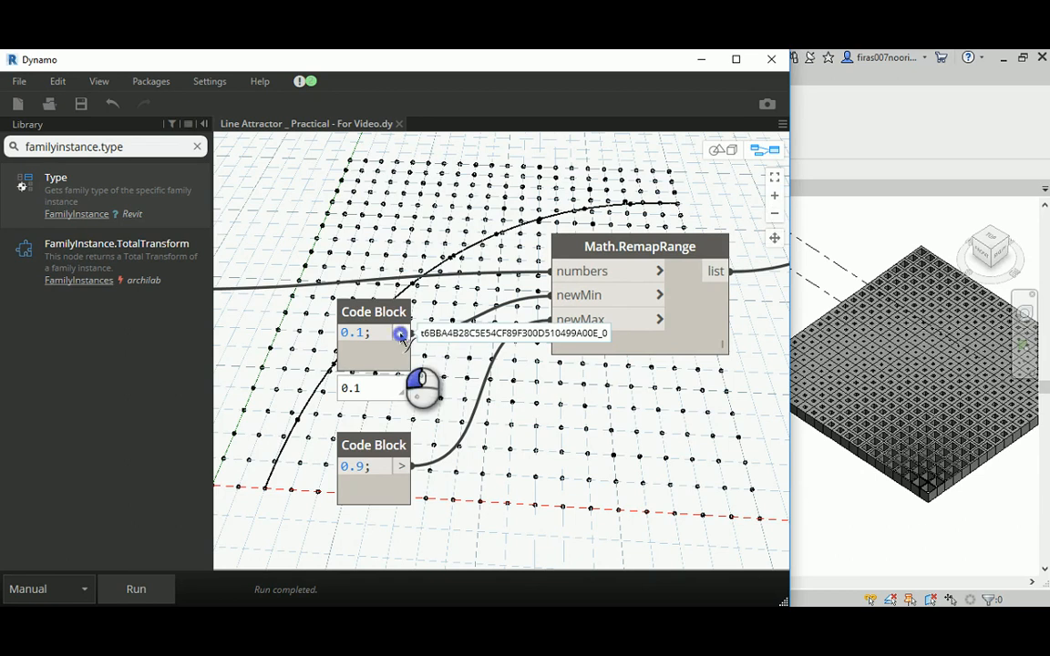
left_click(401, 334)
left_click(550, 319)
left_click(402, 465)
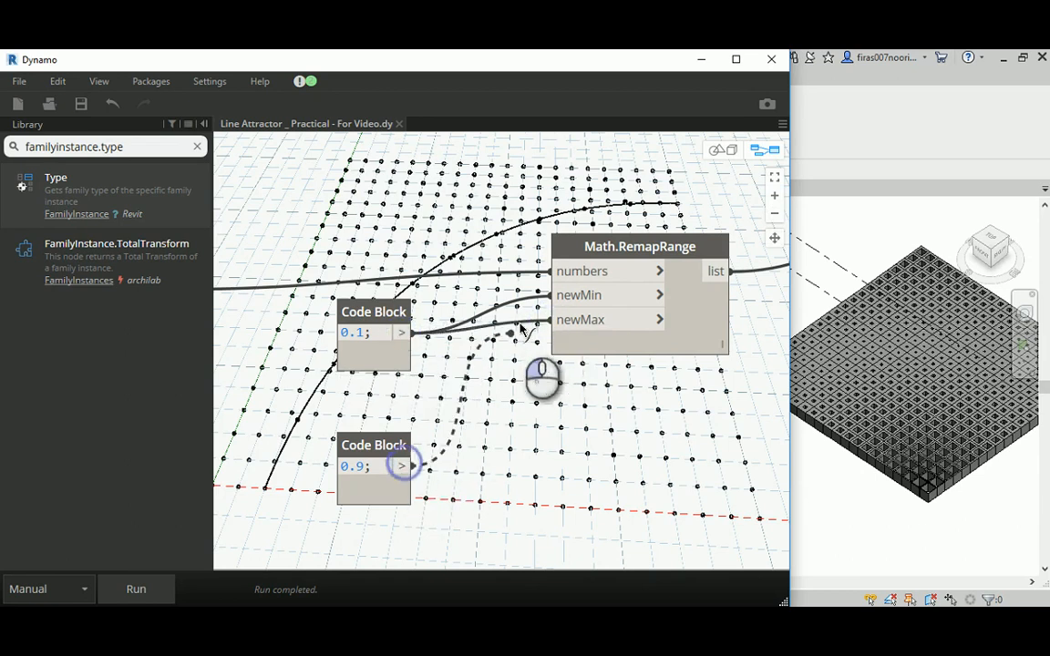
left_click(553, 295)
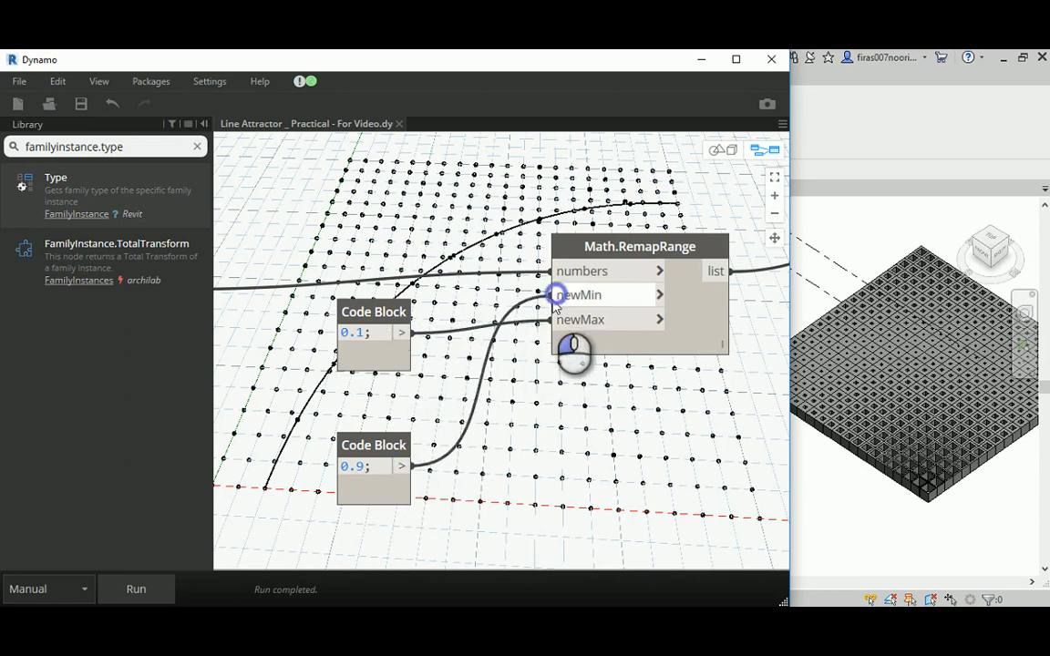
- Save the Dynamo graph and run it with the swapped remap limits
left_click(80, 104)
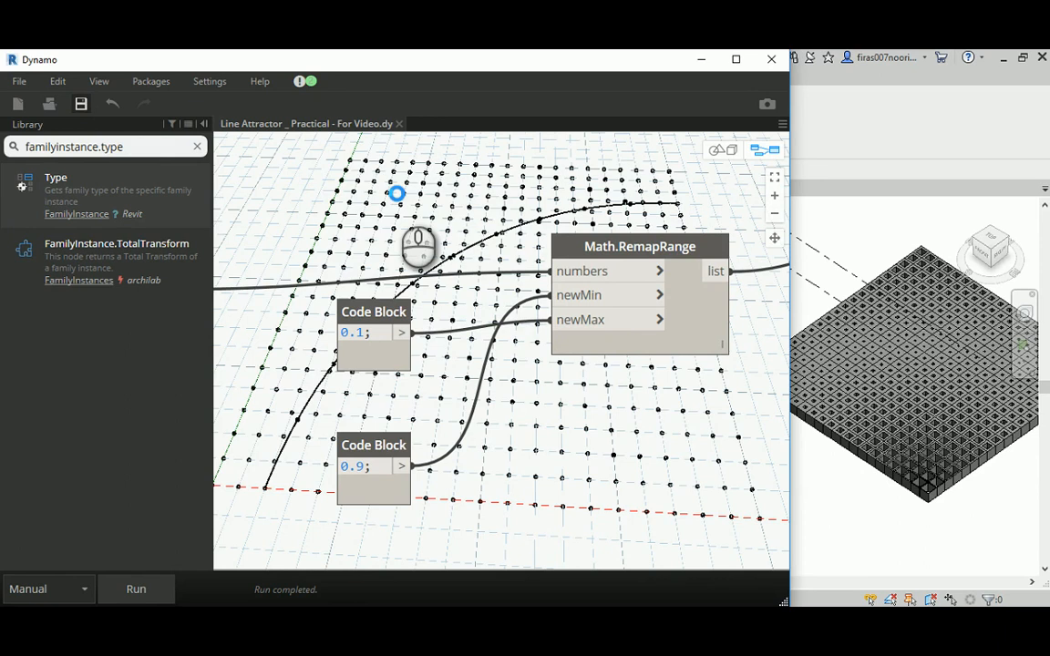
left_click(155, 591)
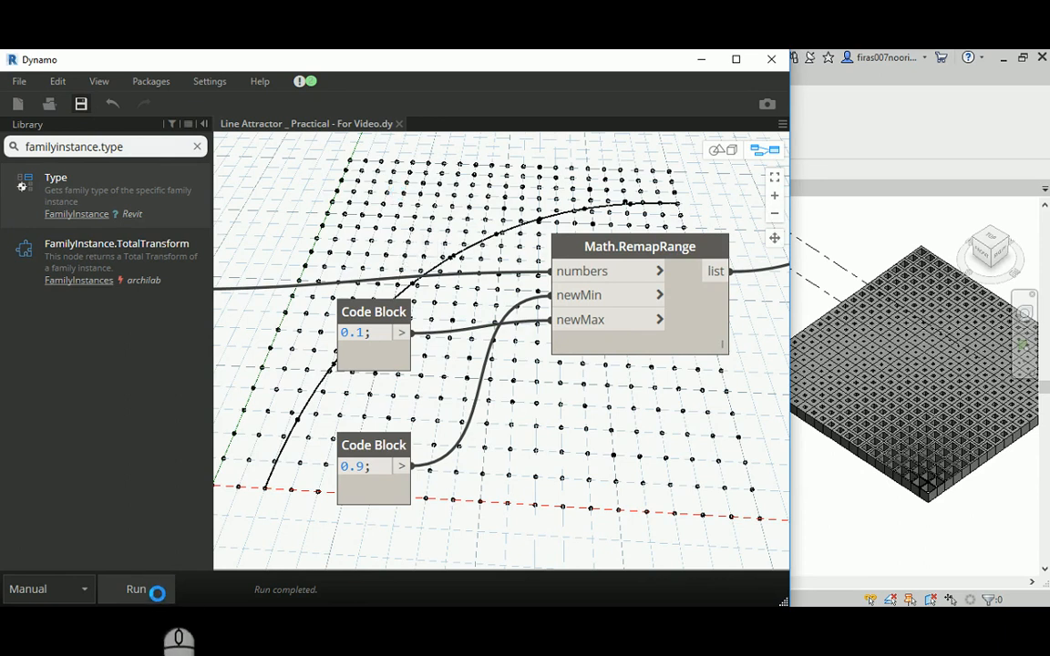
left_click(146, 591)
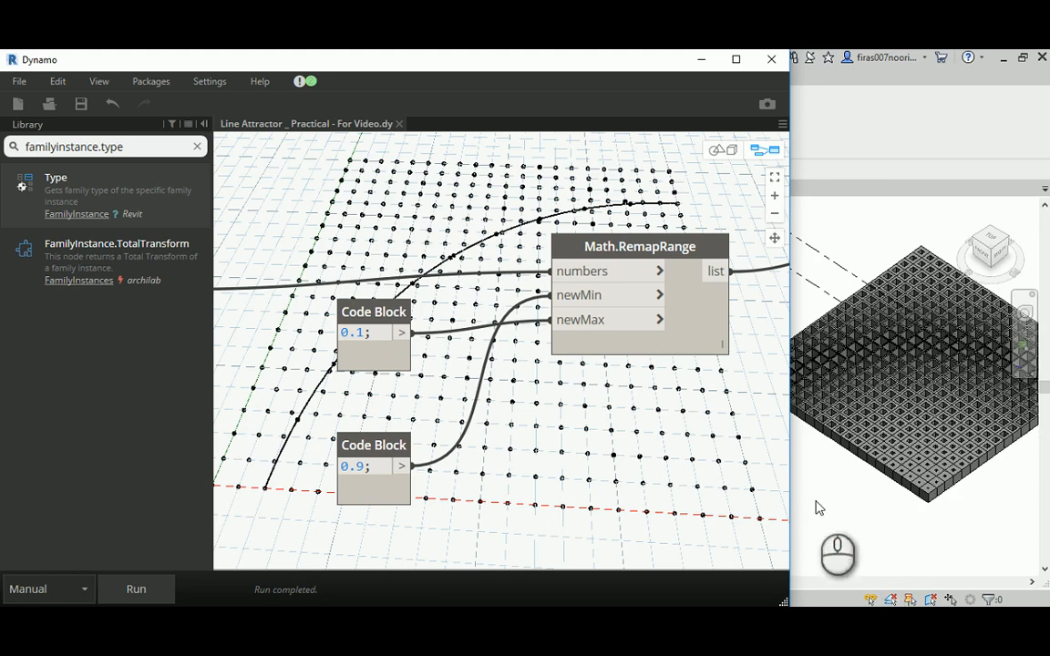
- Switch to Revit and examine from several angles how the hollow components' openings vary with distance from the attractor curve
left_click(701, 60)
scroll(902, 391, "up", 4)
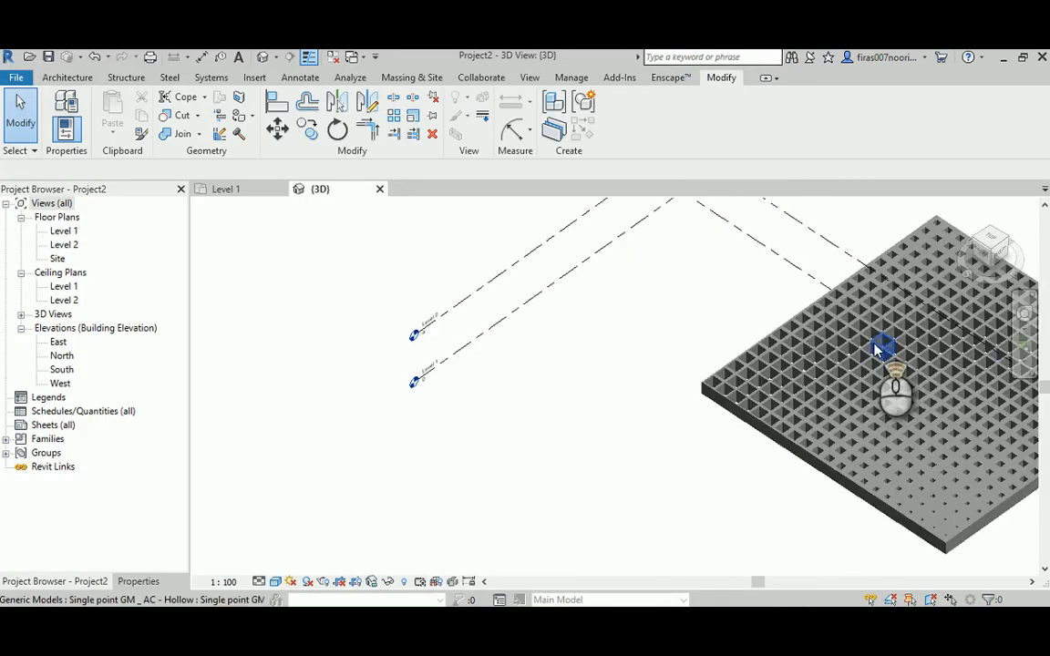
middle_click_drag(928, 391, 622, 356)
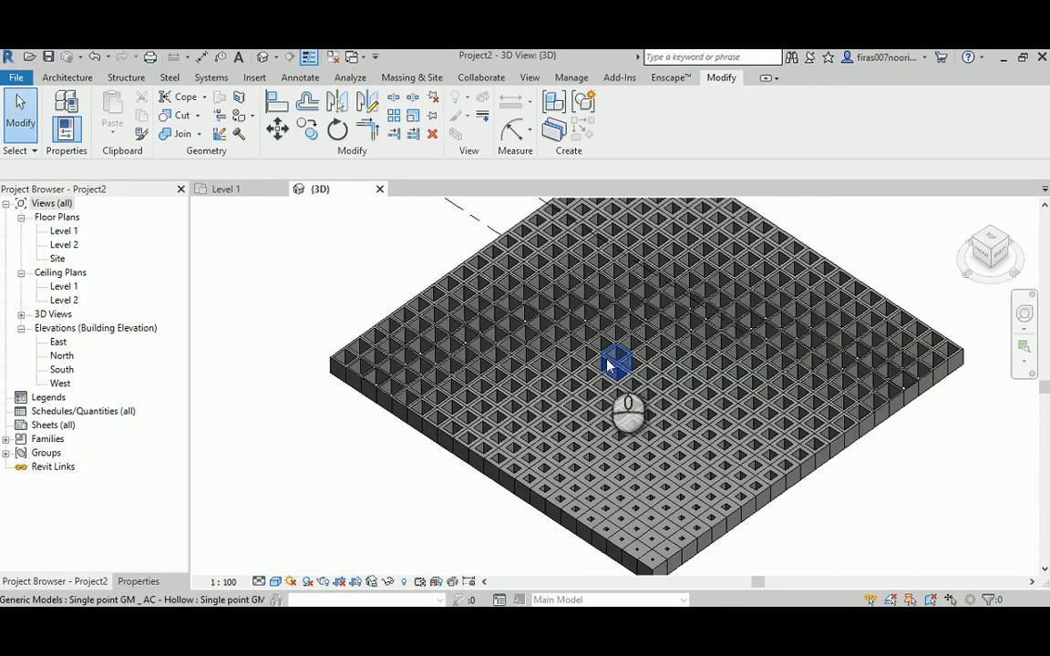
middle_click_drag(508, 351, 387, 457)
key("alt")
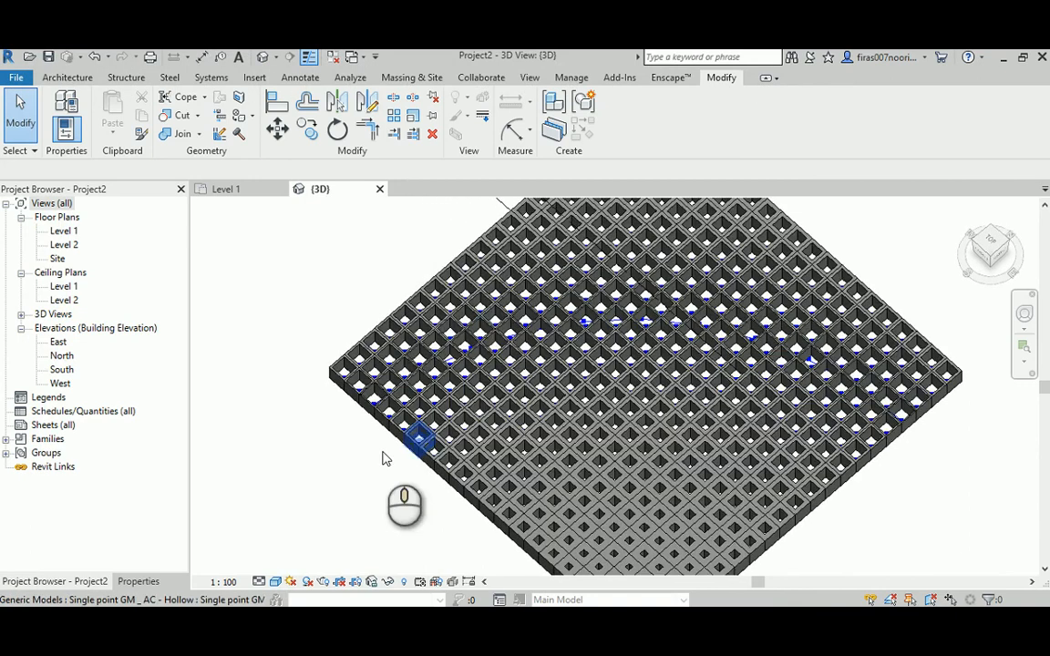
middle_click_drag(436, 365, 396, 392, "shift")
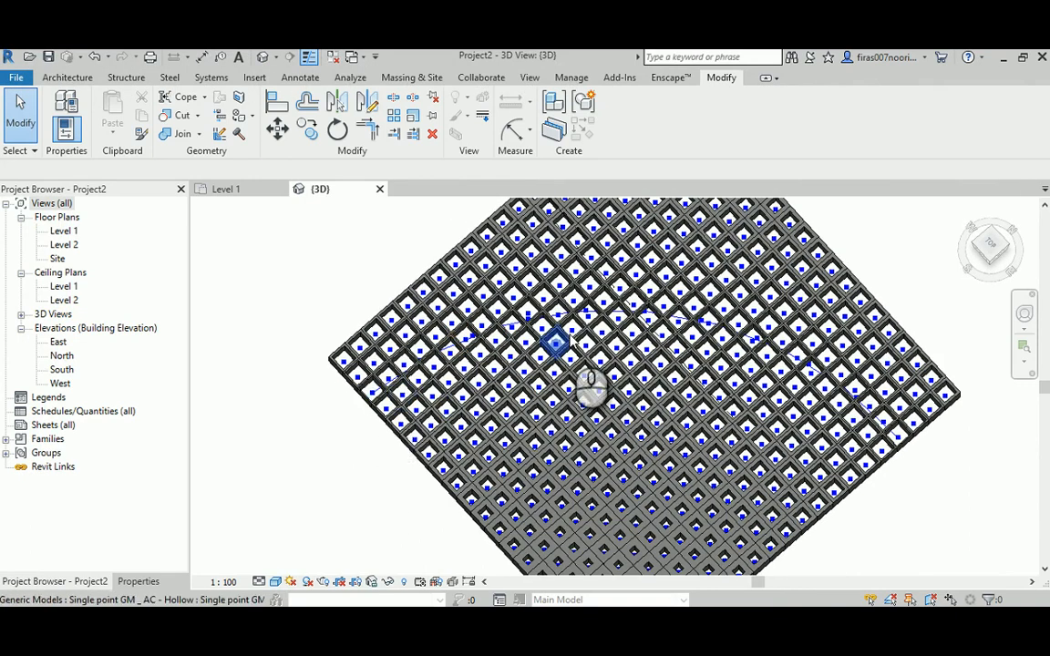
middle_click_drag(886, 451, 636, 278, "shift")
scroll(460, 356, "up", 3)
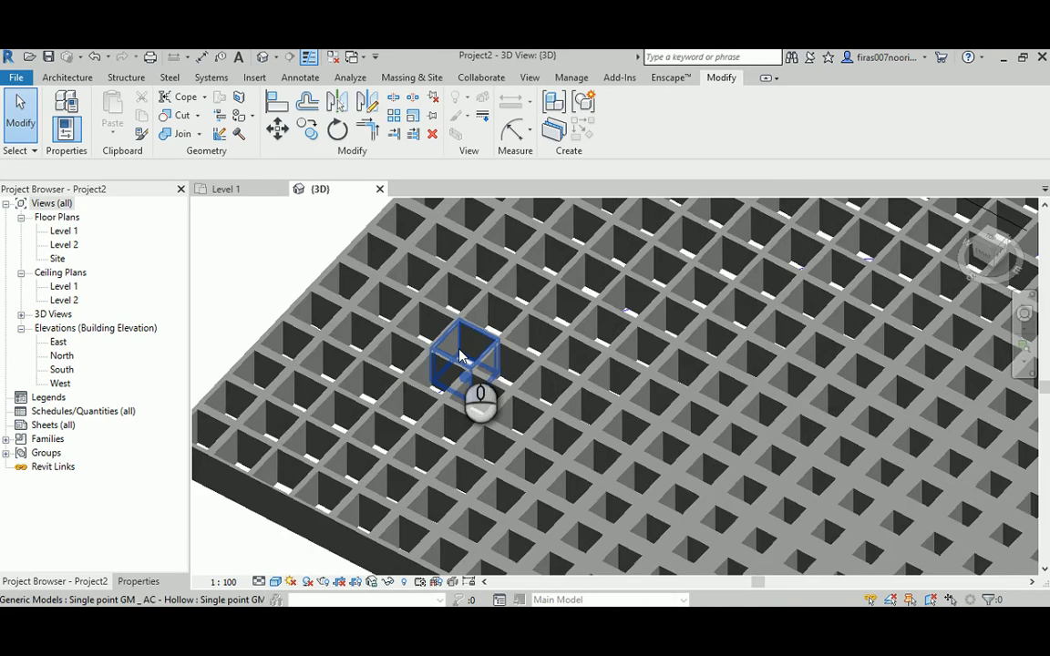
scroll(455, 356, "down", 2)
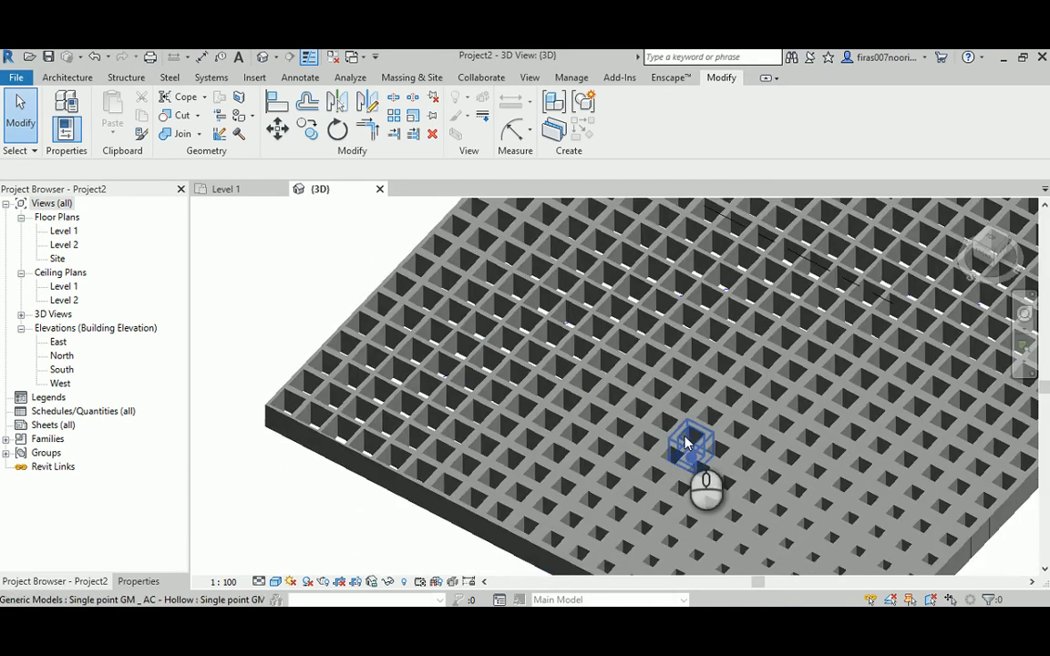
middle_click_drag(686, 442, 528, 344)
middle_click_drag(691, 501, 639, 383)
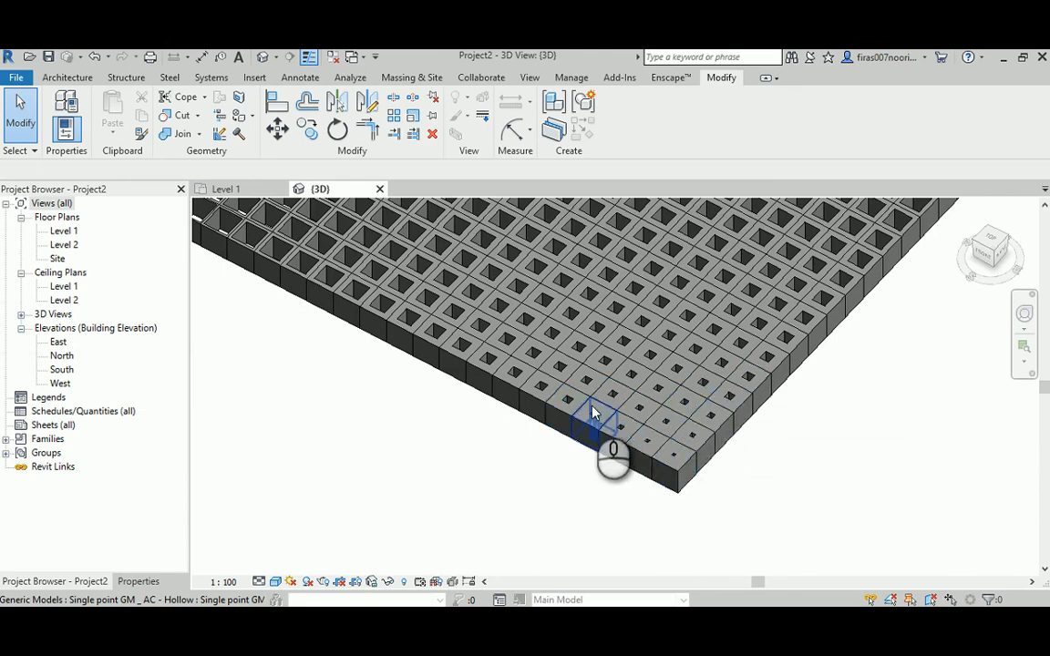
middle_click_drag(571, 405, 583, 363, "shift")
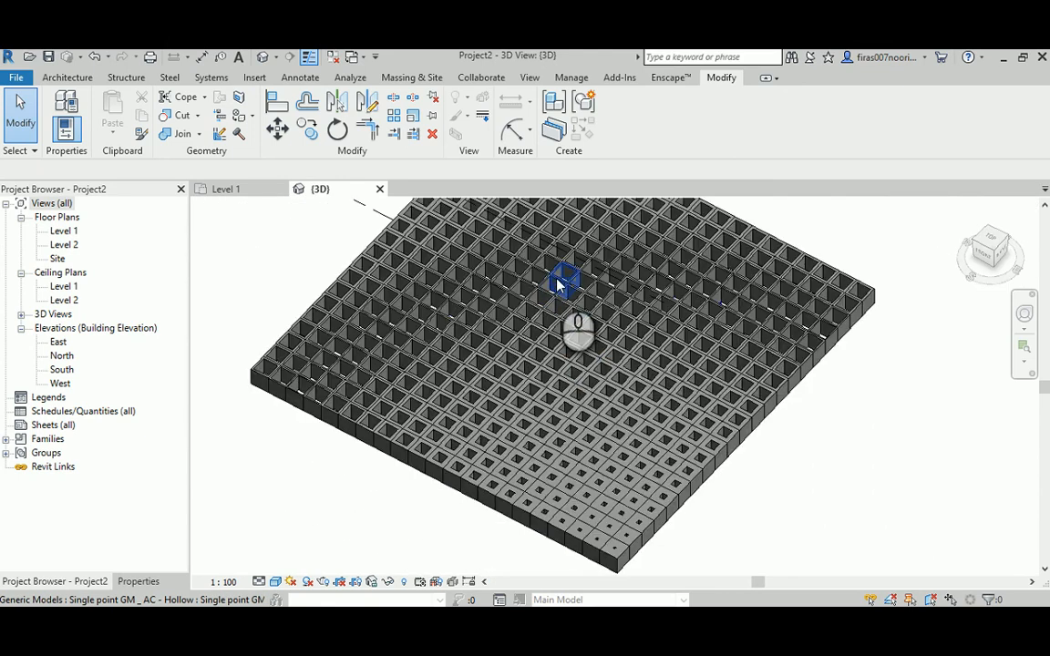
middle_click_drag(555, 285, 553, 355)
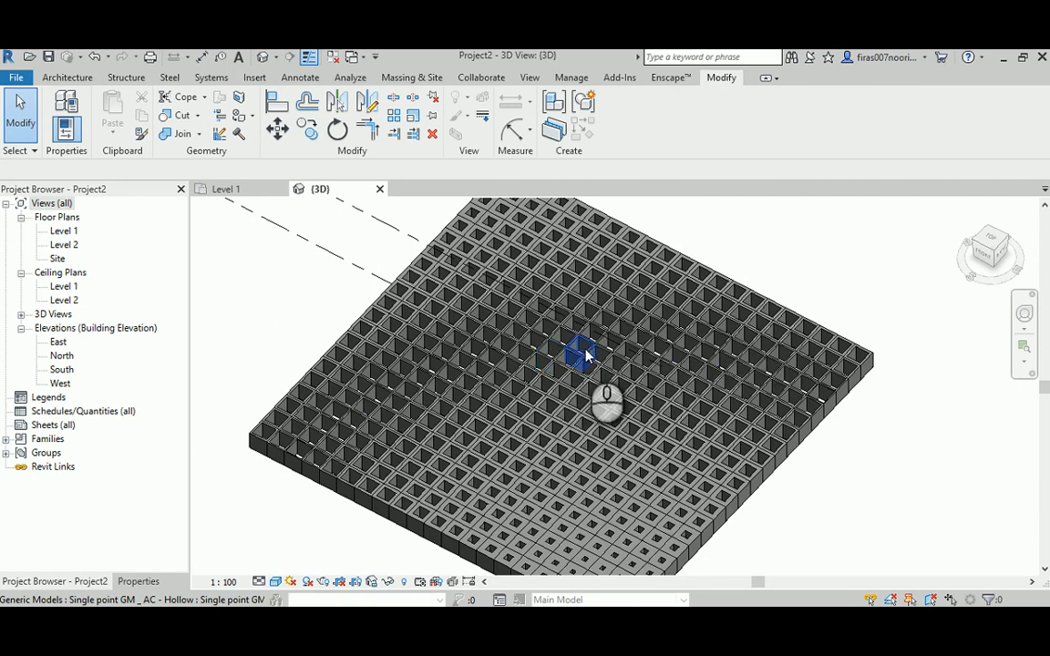
middle_click_drag(553, 357, 608, 473, "shift")
middle_click_drag(477, 271, 519, 263)
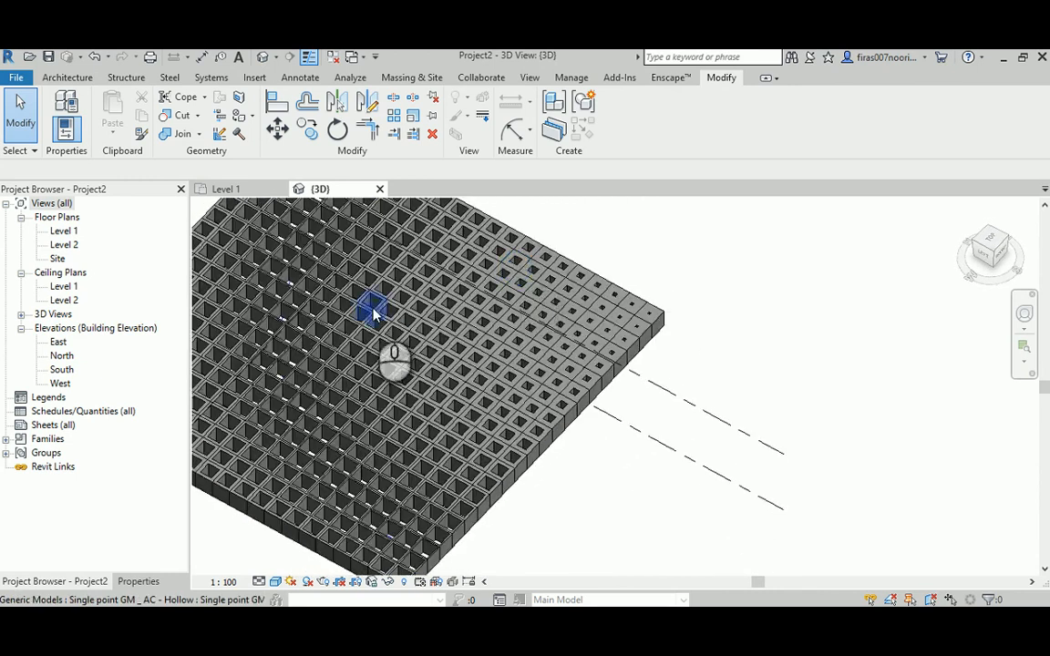
middle_click_drag(368, 304, 740, 321, "shift")
middle_click_drag(410, 479, 220, 463, "shift")
middle_click_drag(844, 447, 571, 342)
middle_click_drag(722, 369, 710, 467, "shift")
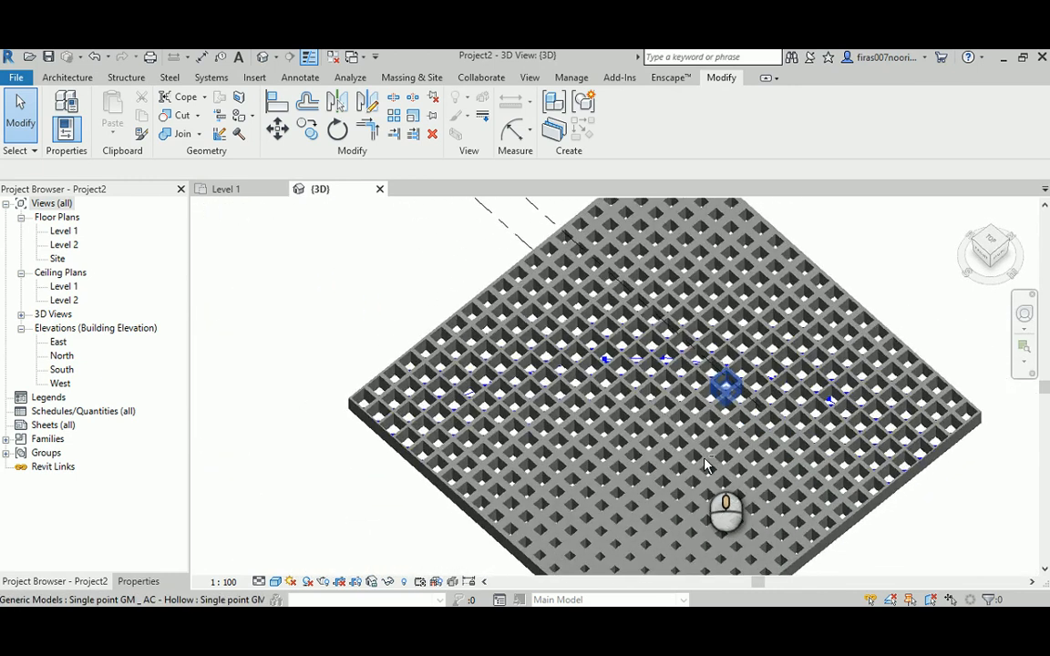
scroll(694, 417, "down", 1)
middle_click_drag(671, 435, 773, 352)
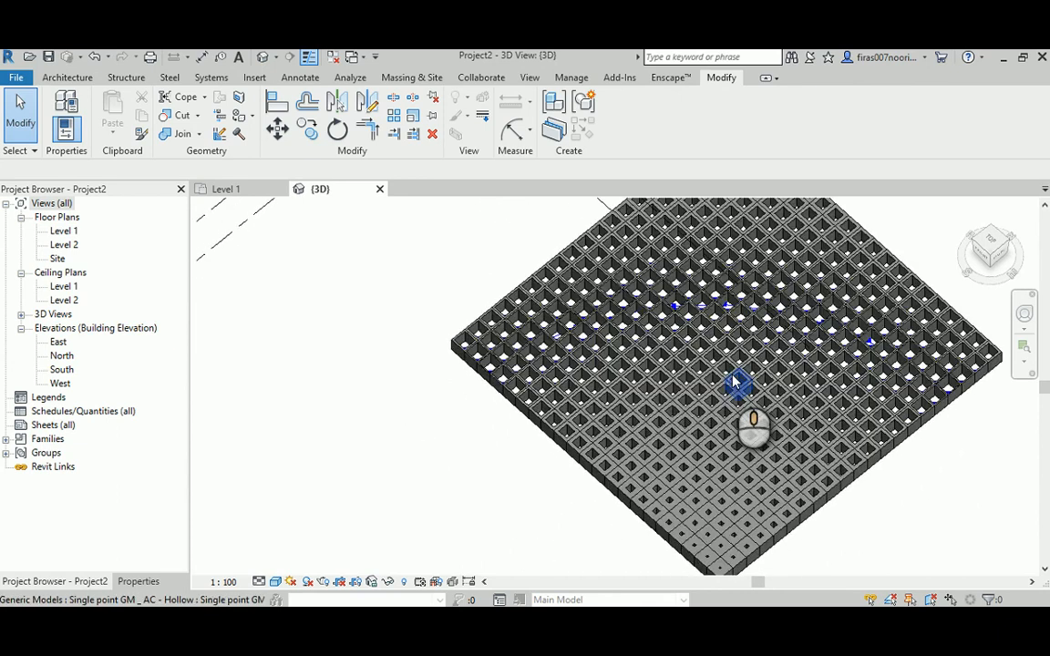
scroll(736, 380, "down", 1)
middle_click_drag(597, 347, 574, 387)
scroll(670, 360, "up", 2)
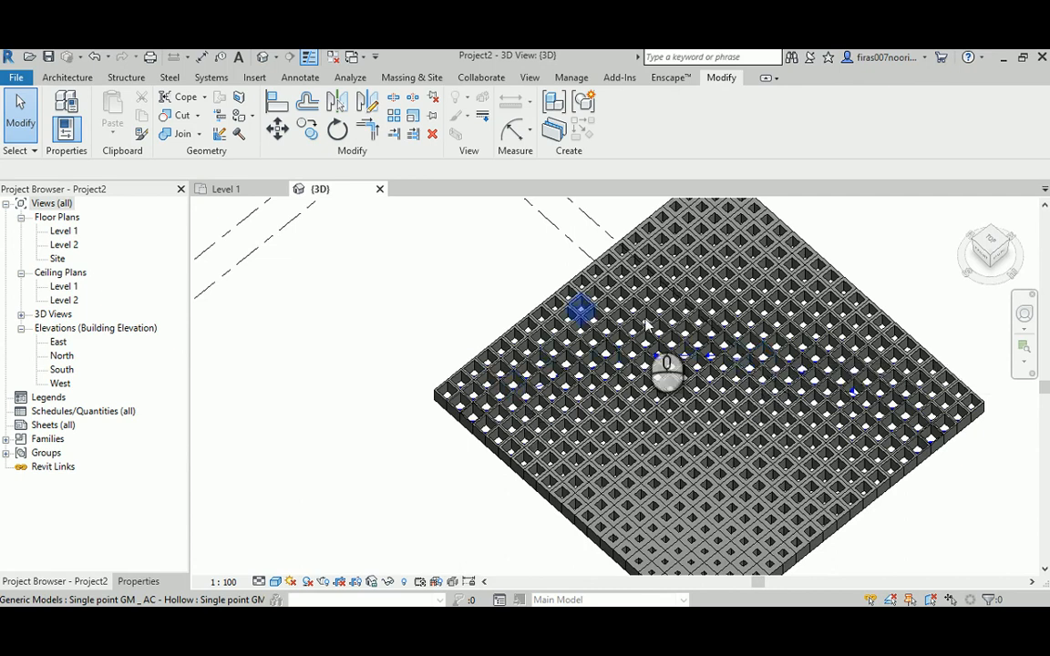
scroll(700, 381, "up", 1)
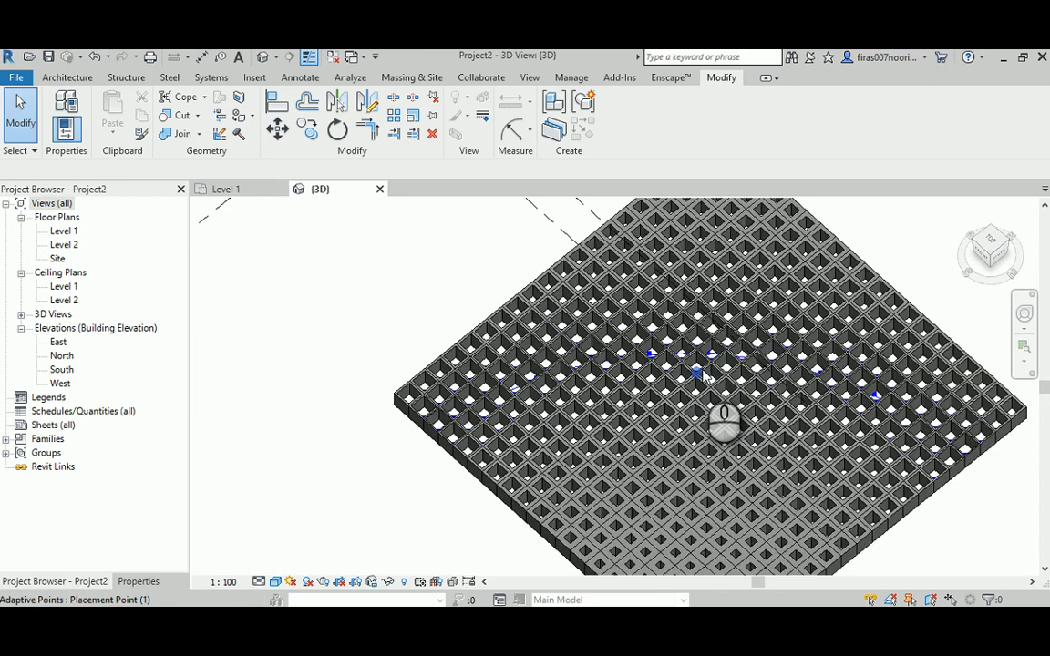
scroll(703, 376, "down", 3)
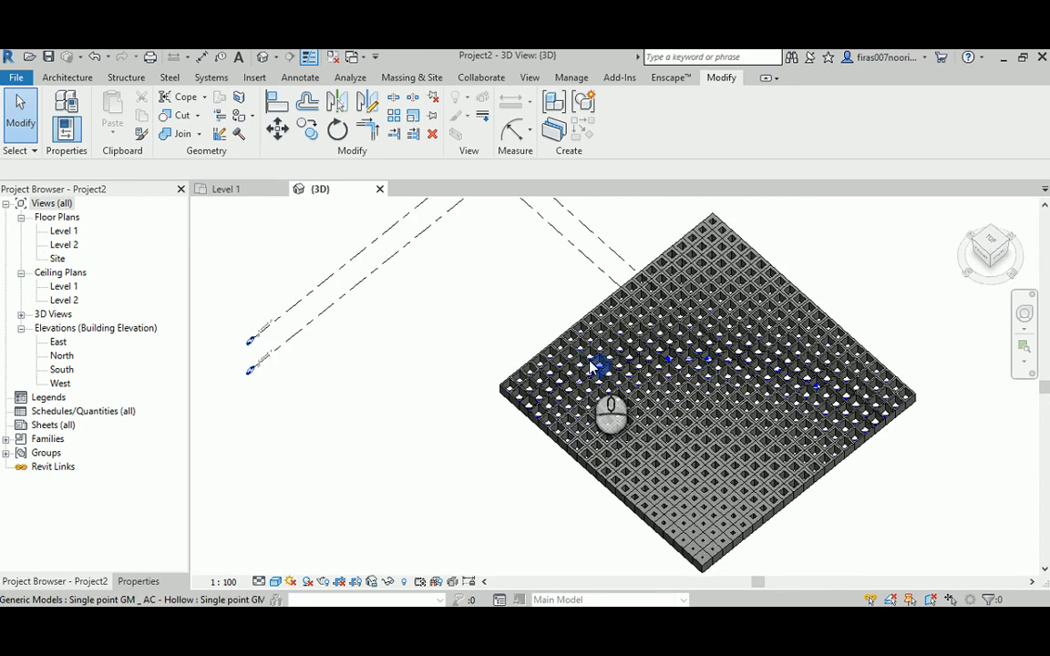
middle_click_drag(652, 390, 707, 306, "shift")
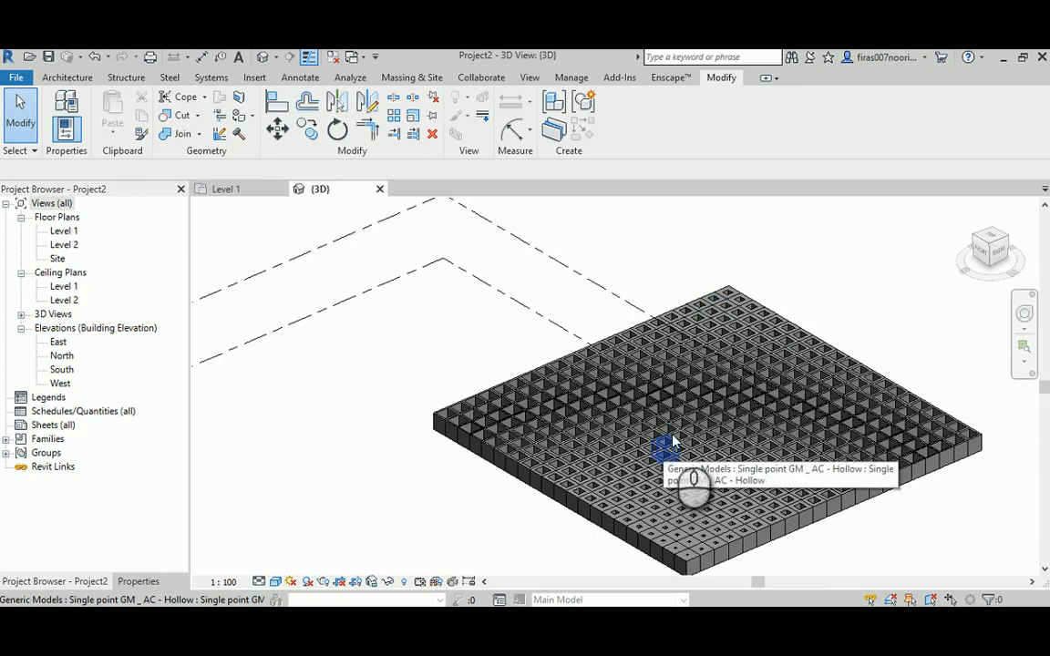
middle_click_drag(647, 456, 665, 493, "shift")
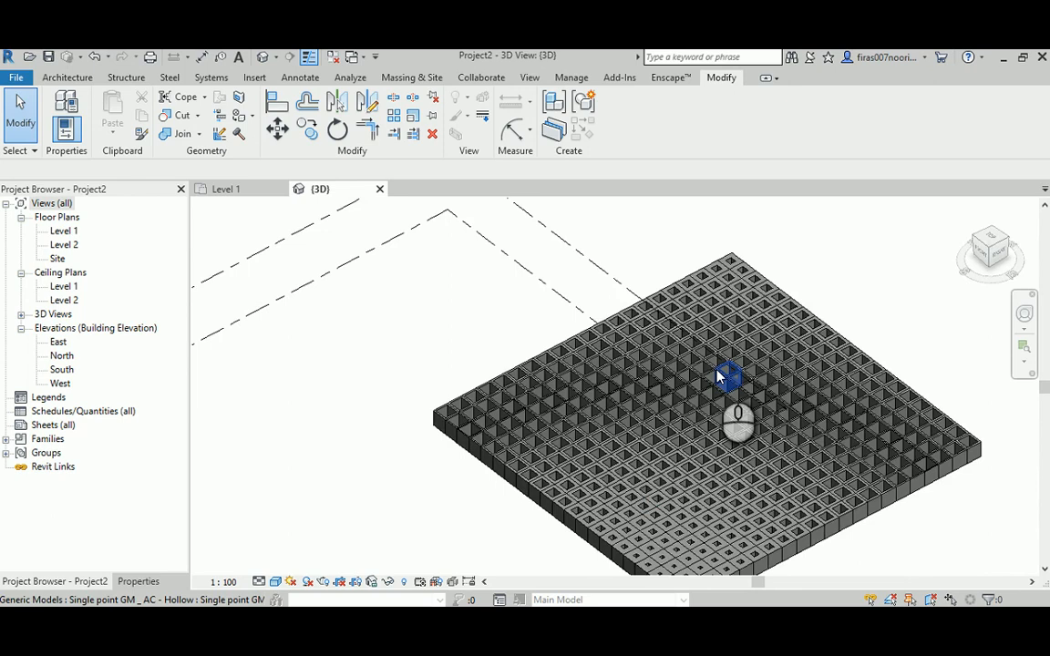
middle_click_drag(736, 349, 818, 251, "shift")
scroll(727, 416, "up", 1)
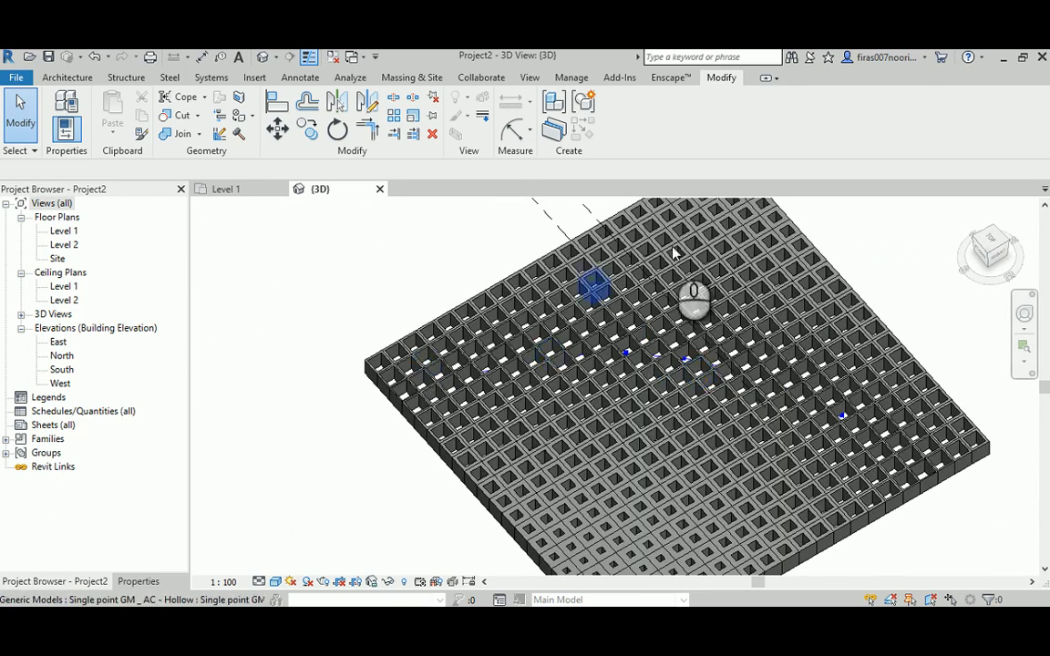
- Switch back to Dynamo and review the Math.RemapRange node feeding the "Offset" parameter alongside the Revit model
mouse_move(556, 625)
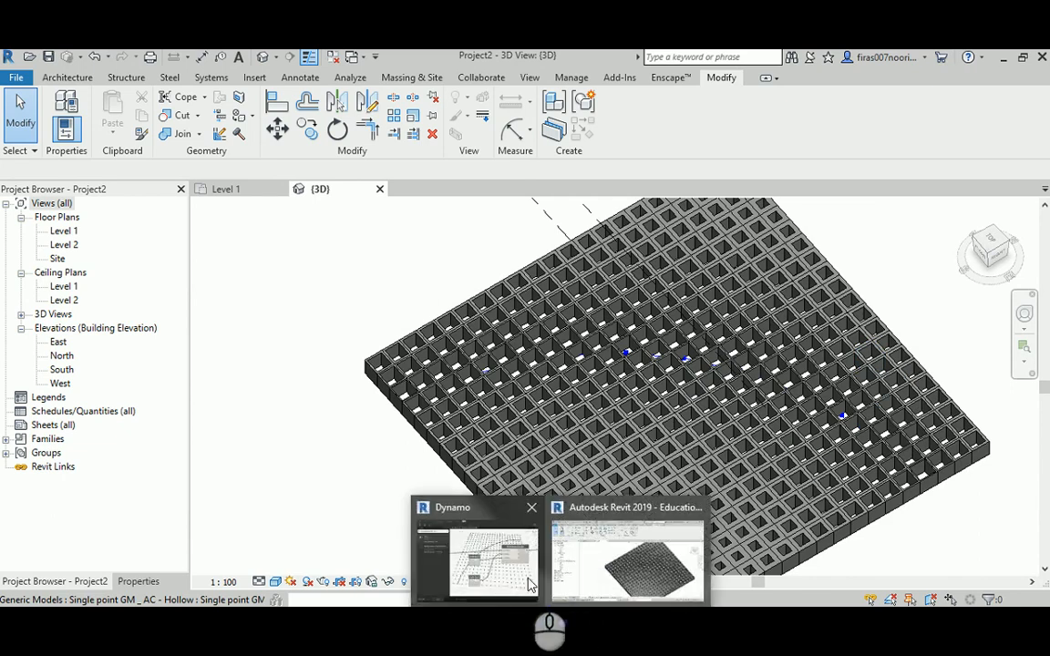
left_click(494, 565)
scroll(631, 424, "up", 2)
middle_click_drag(632, 424, 536, 390)
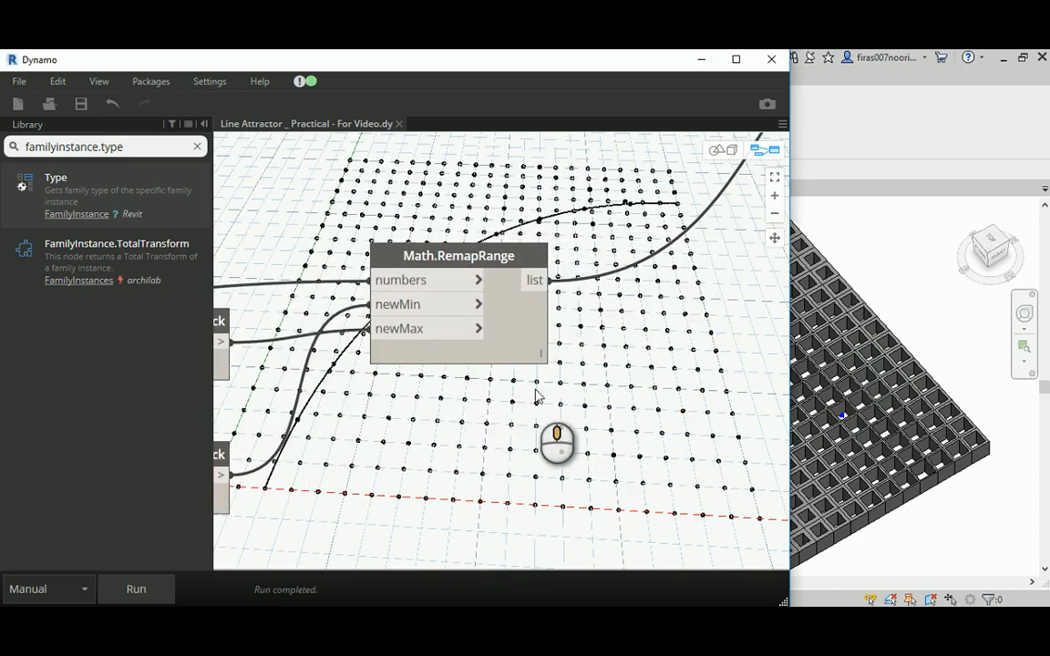
middle_click_drag(843, 434, 793, 376, "shift")
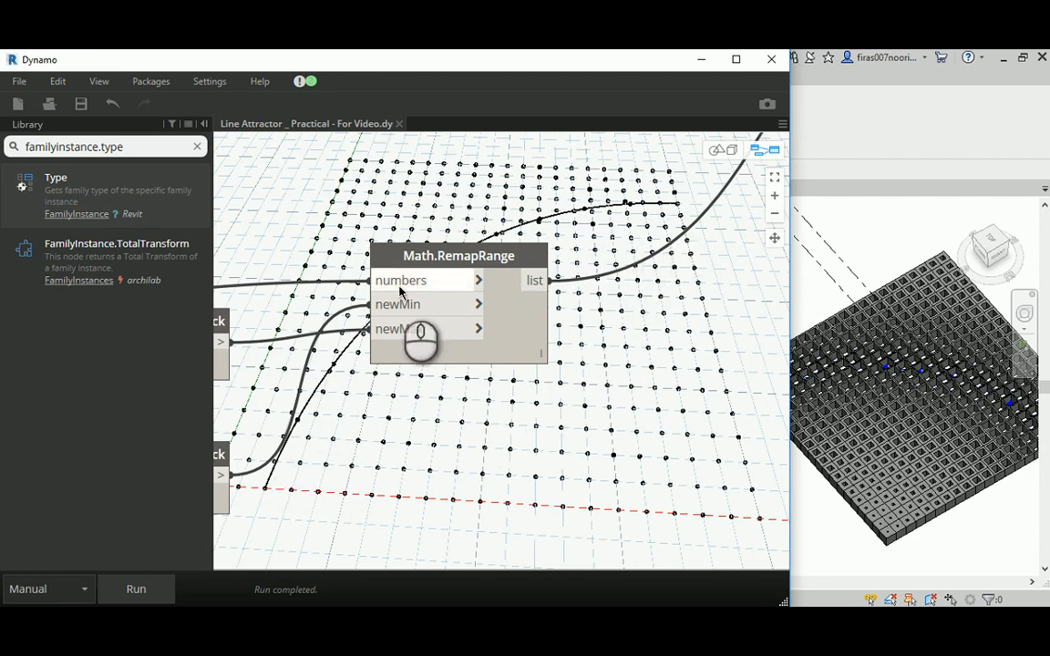
middle_click_drag(333, 206, 319, 313)
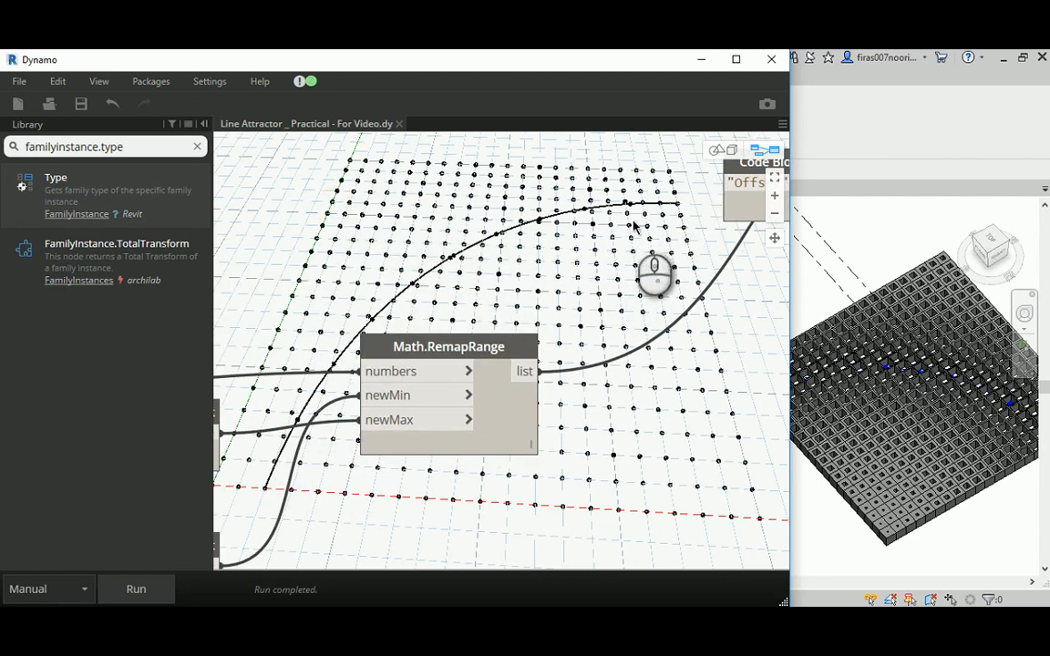